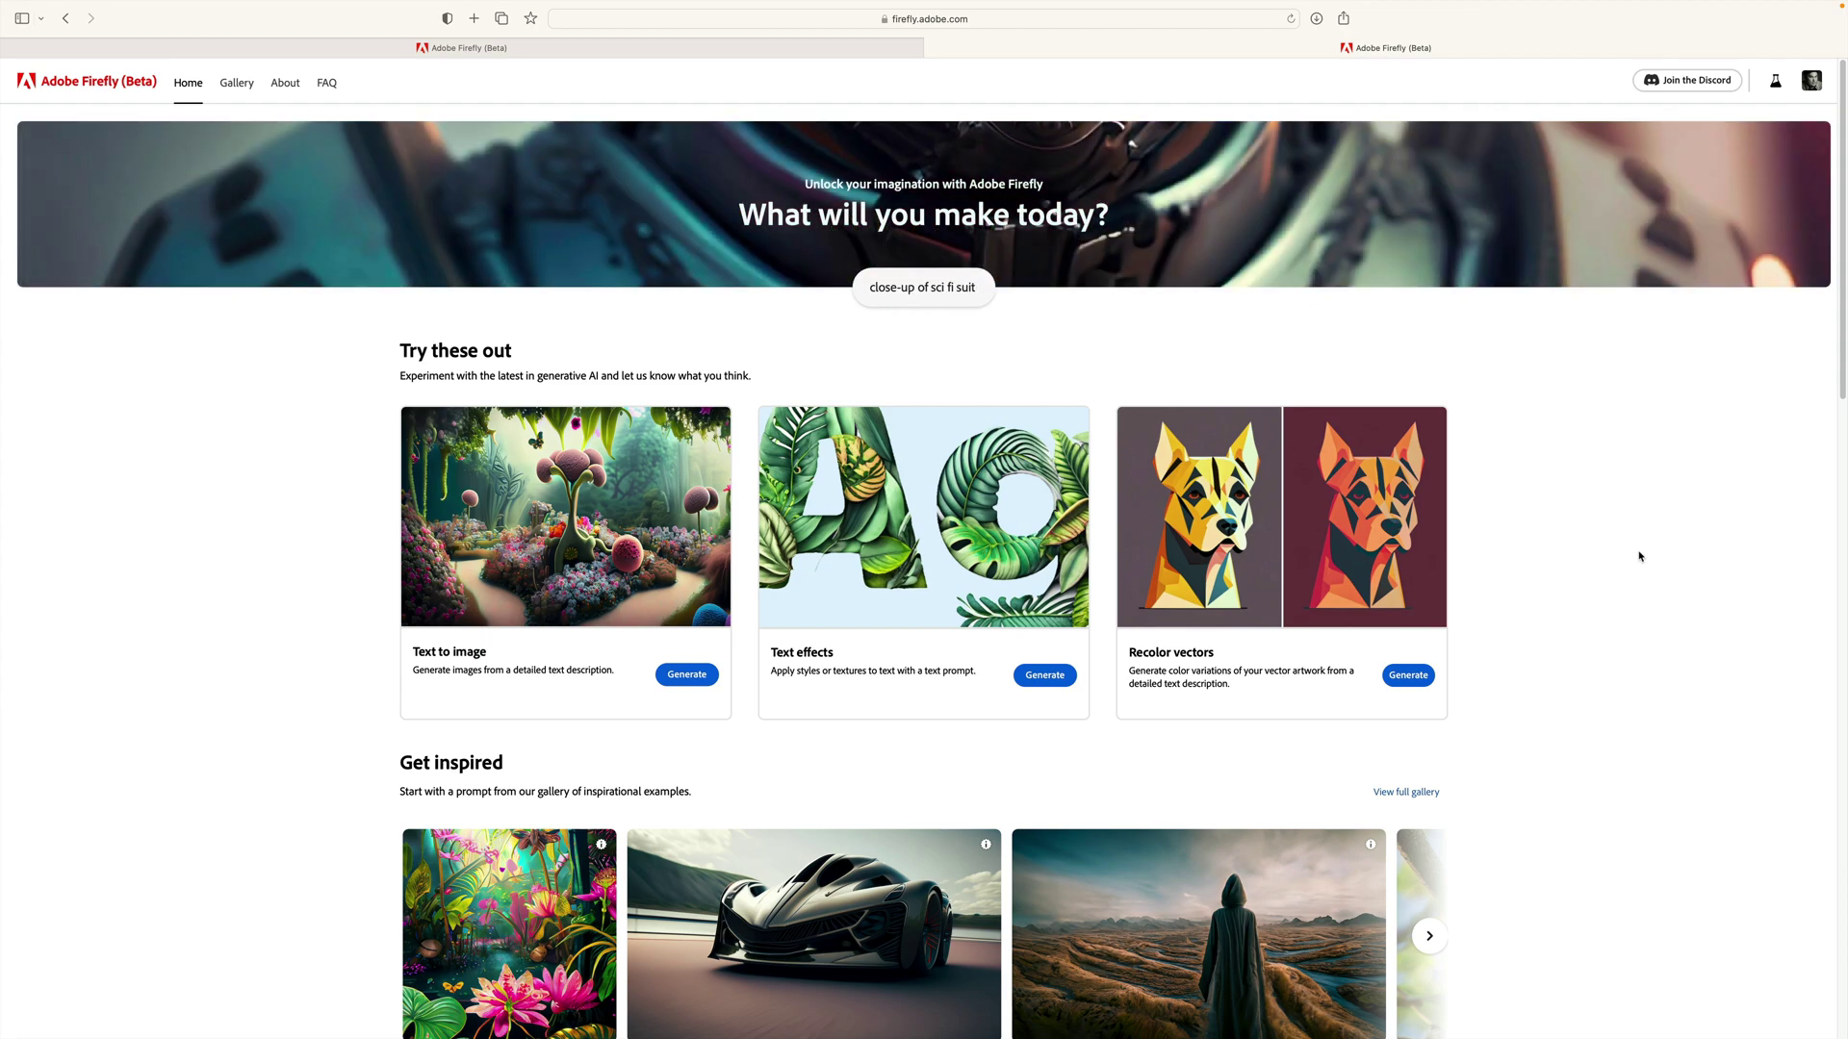
- Download the generated garden image with the two-chimney stone cottage from Firefly and preview the downloaded 1,792×1,024 JPG in Finder
left_click(737, 54)
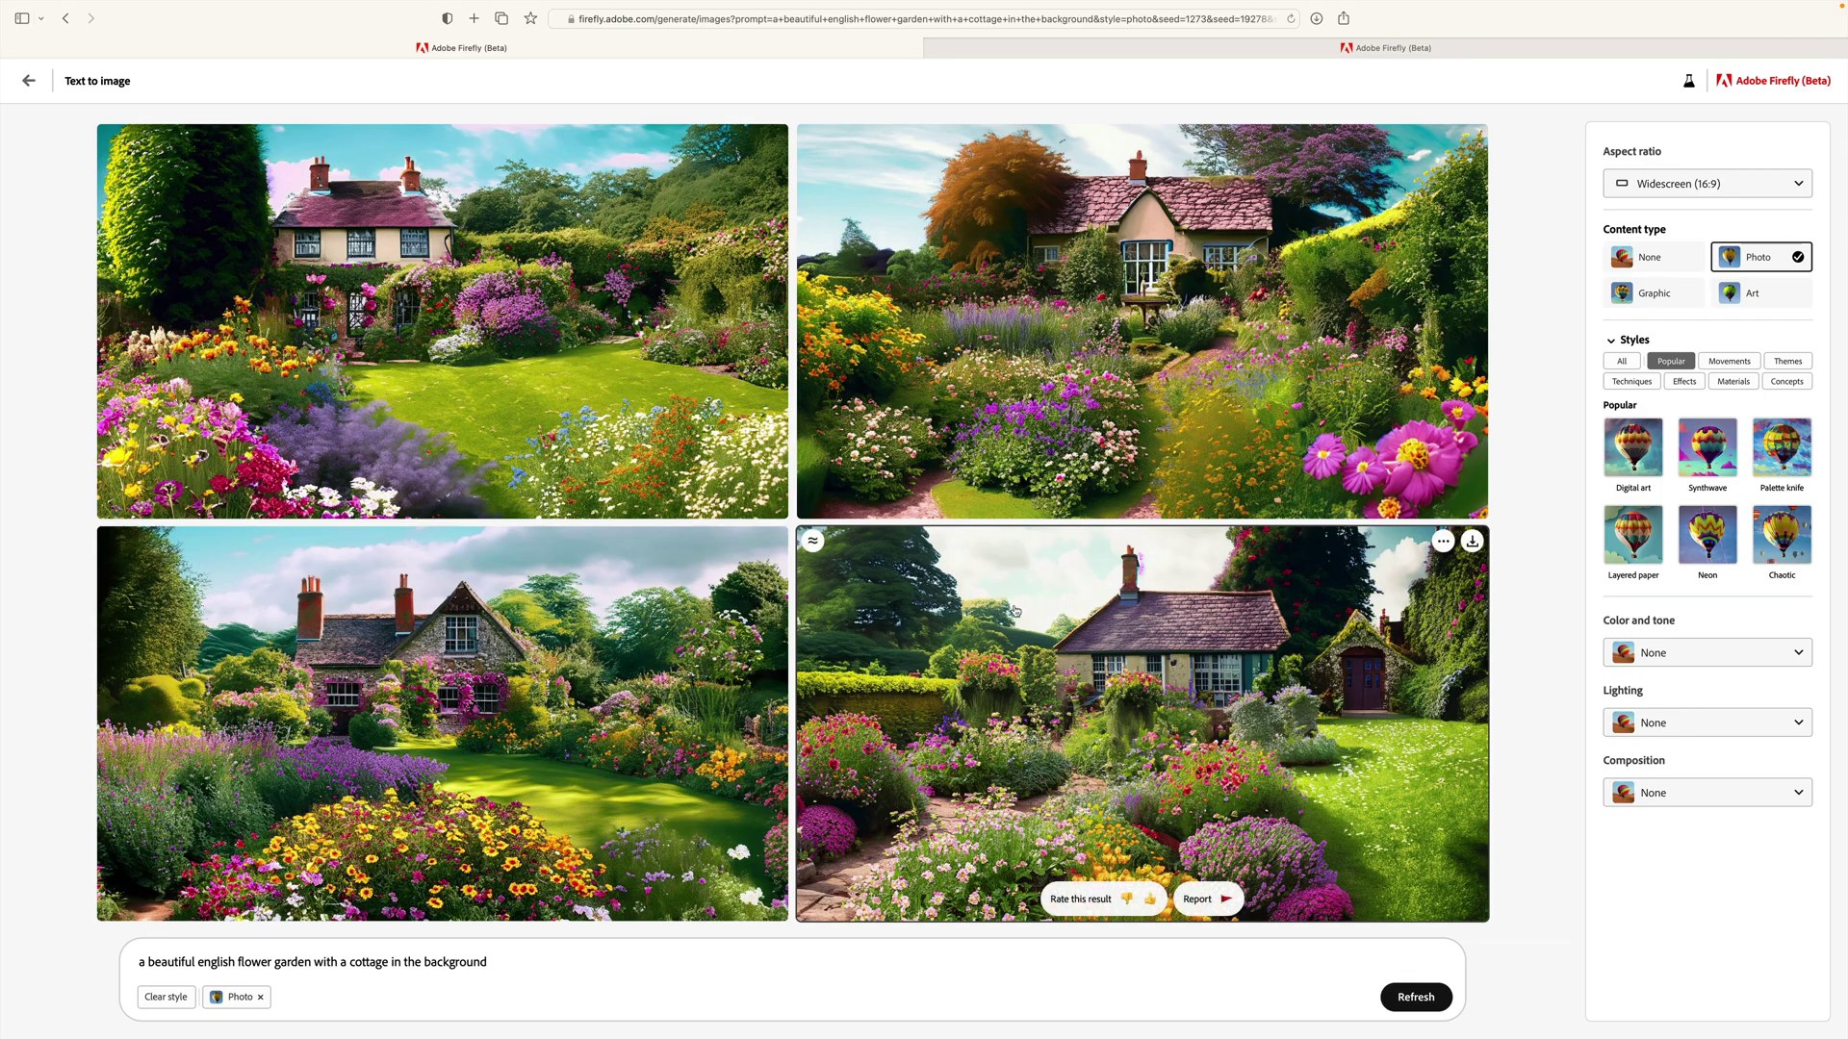
left_click(491, 690)
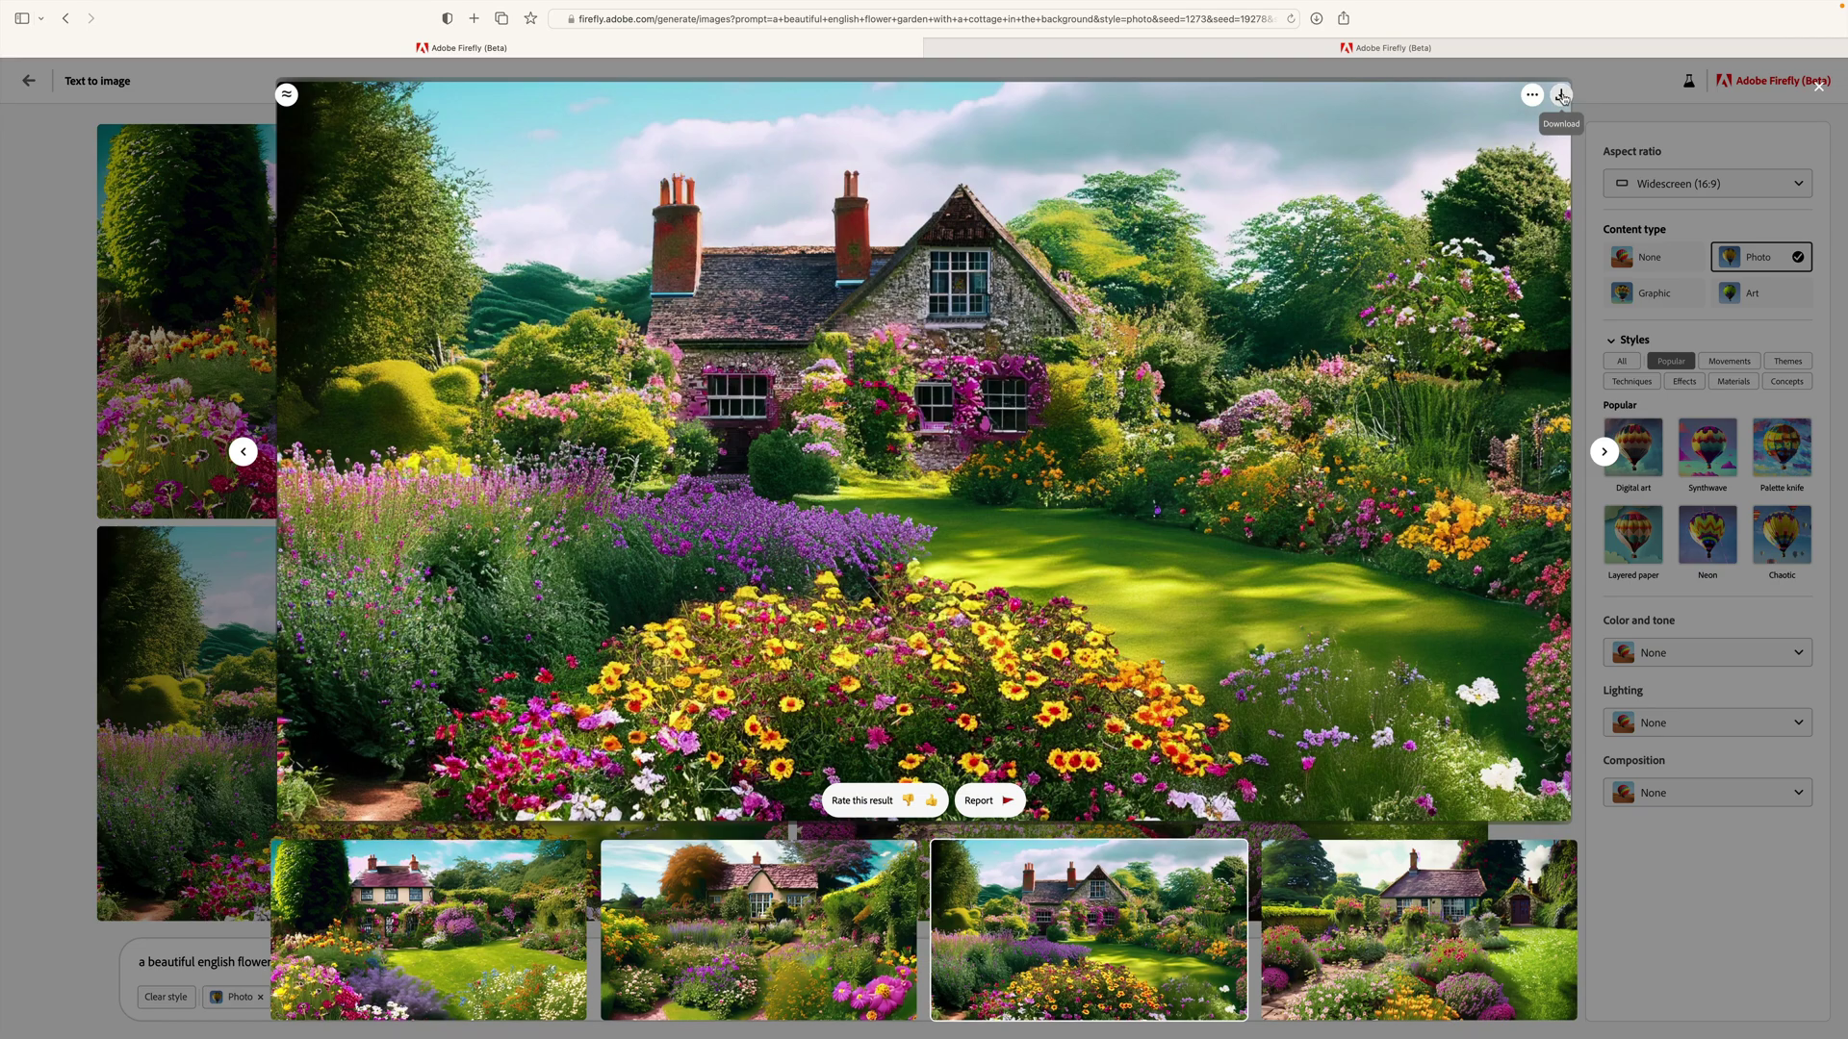
left_click(1561, 96)
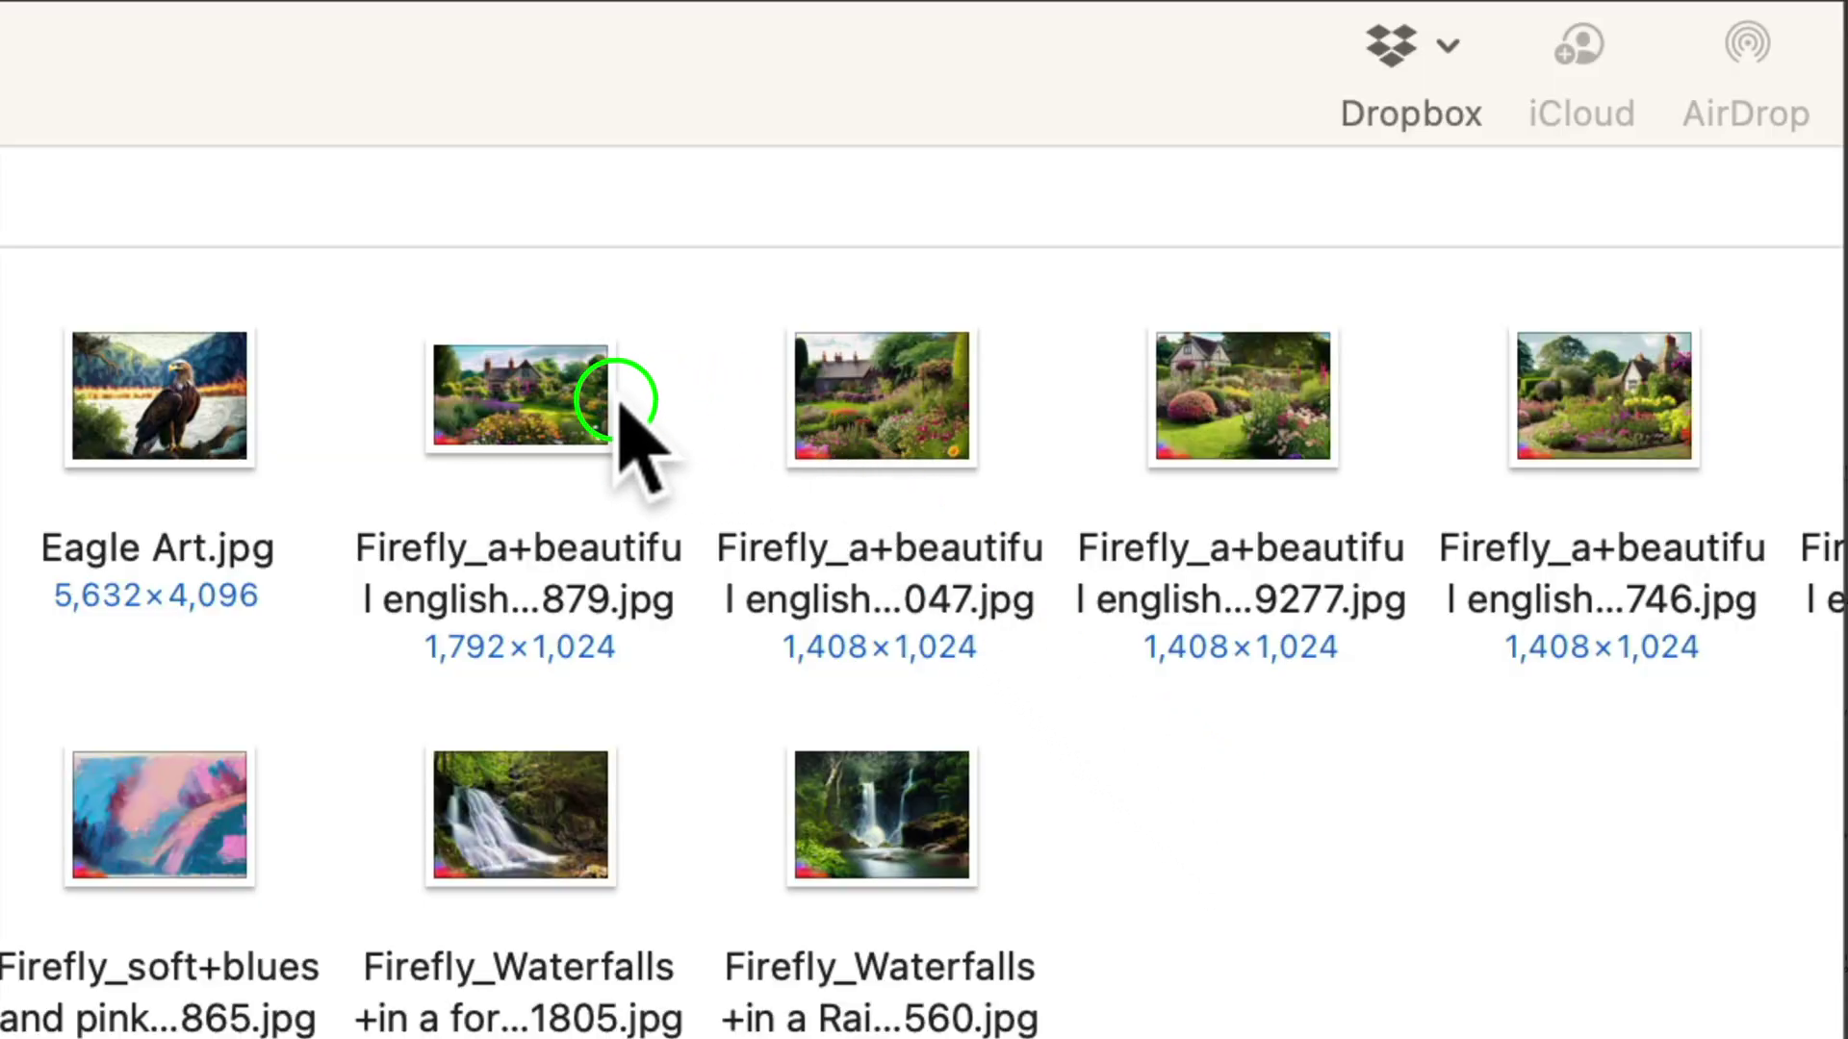
left_click(528, 383)
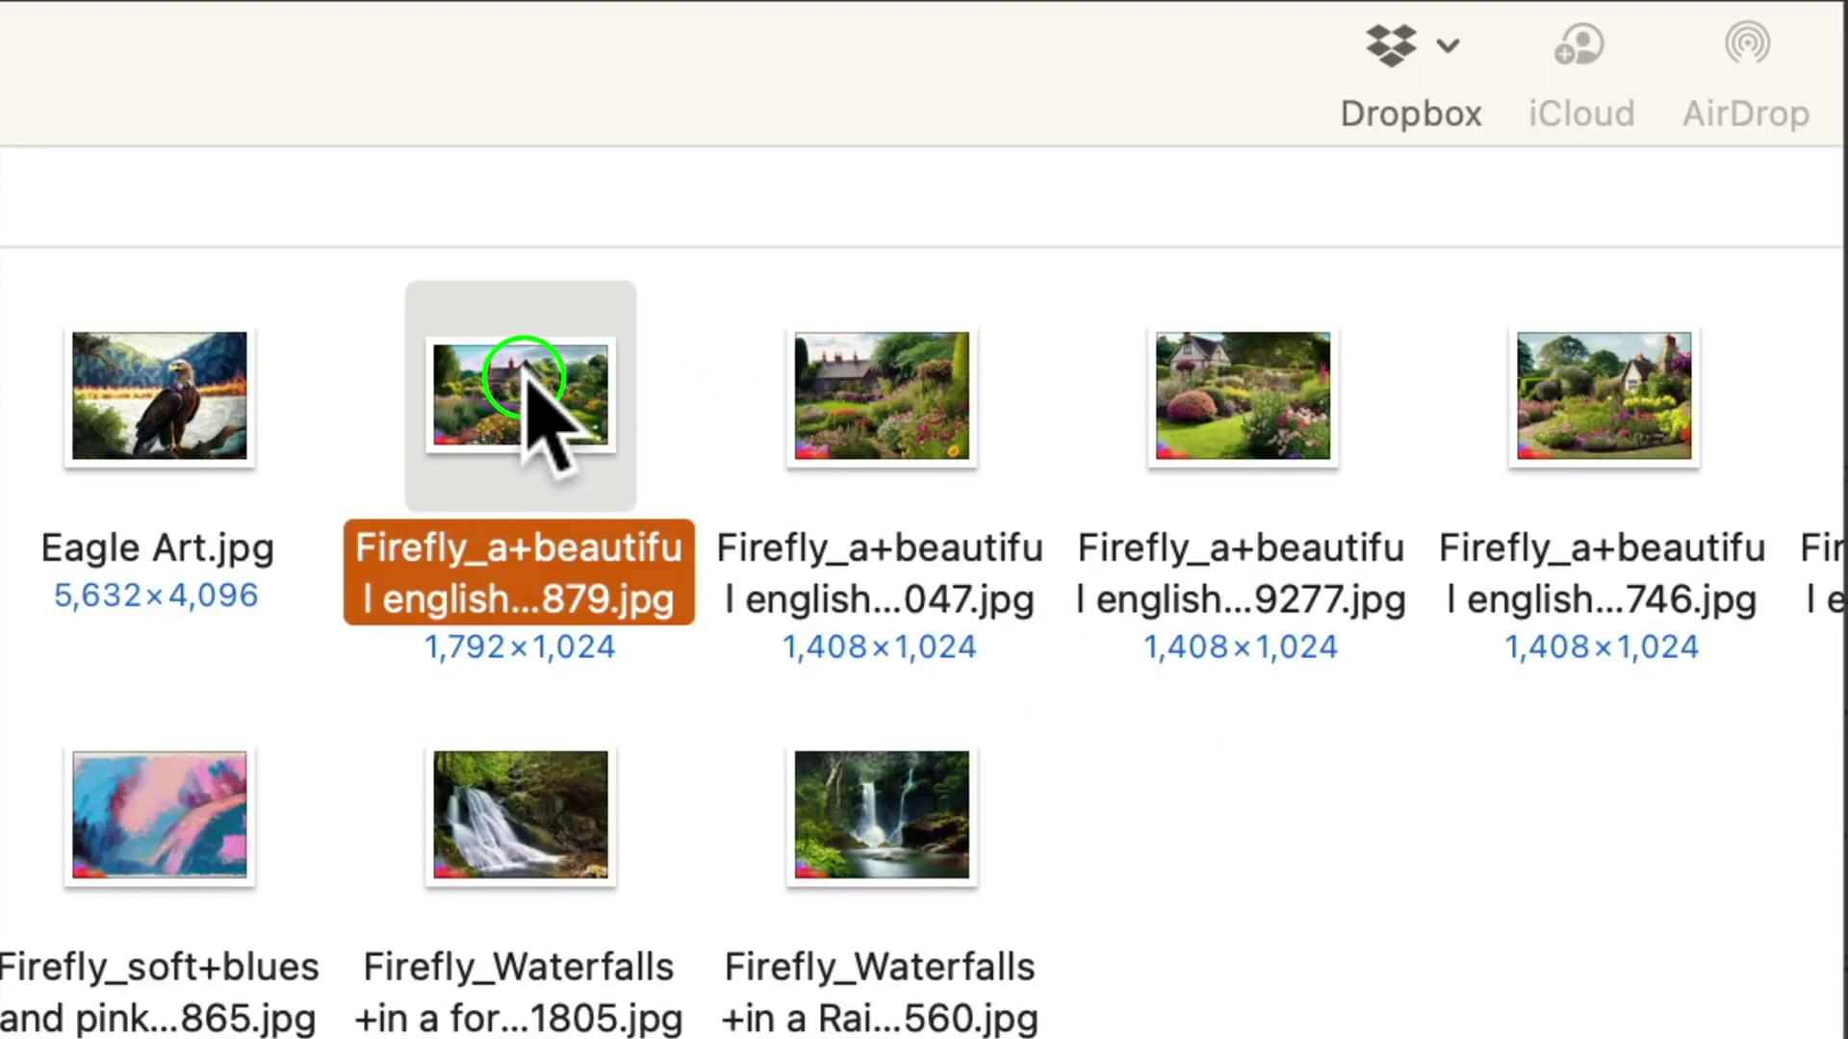
key("space")
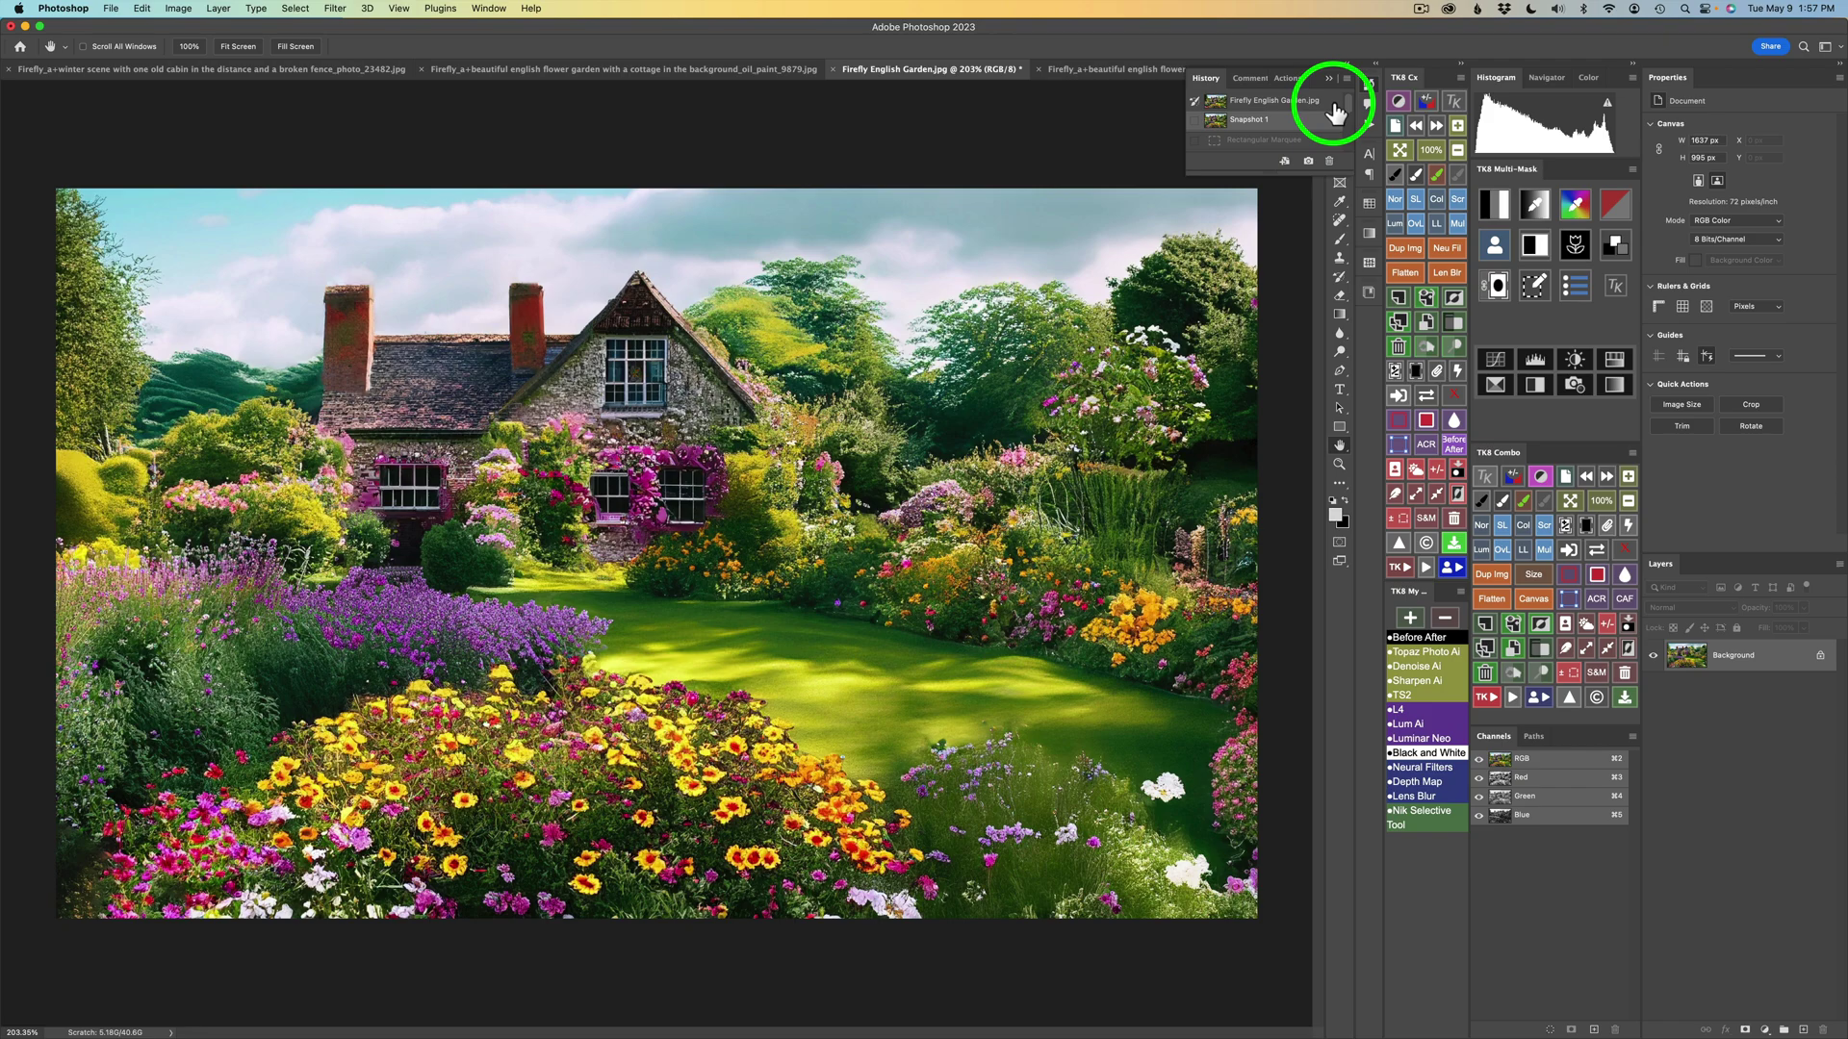
- In Photoshop, compare the original Firefly English Garden.jpg with Snapshot 1, and duplicate the background layer from Snapshot 1
left_click(1271, 102)
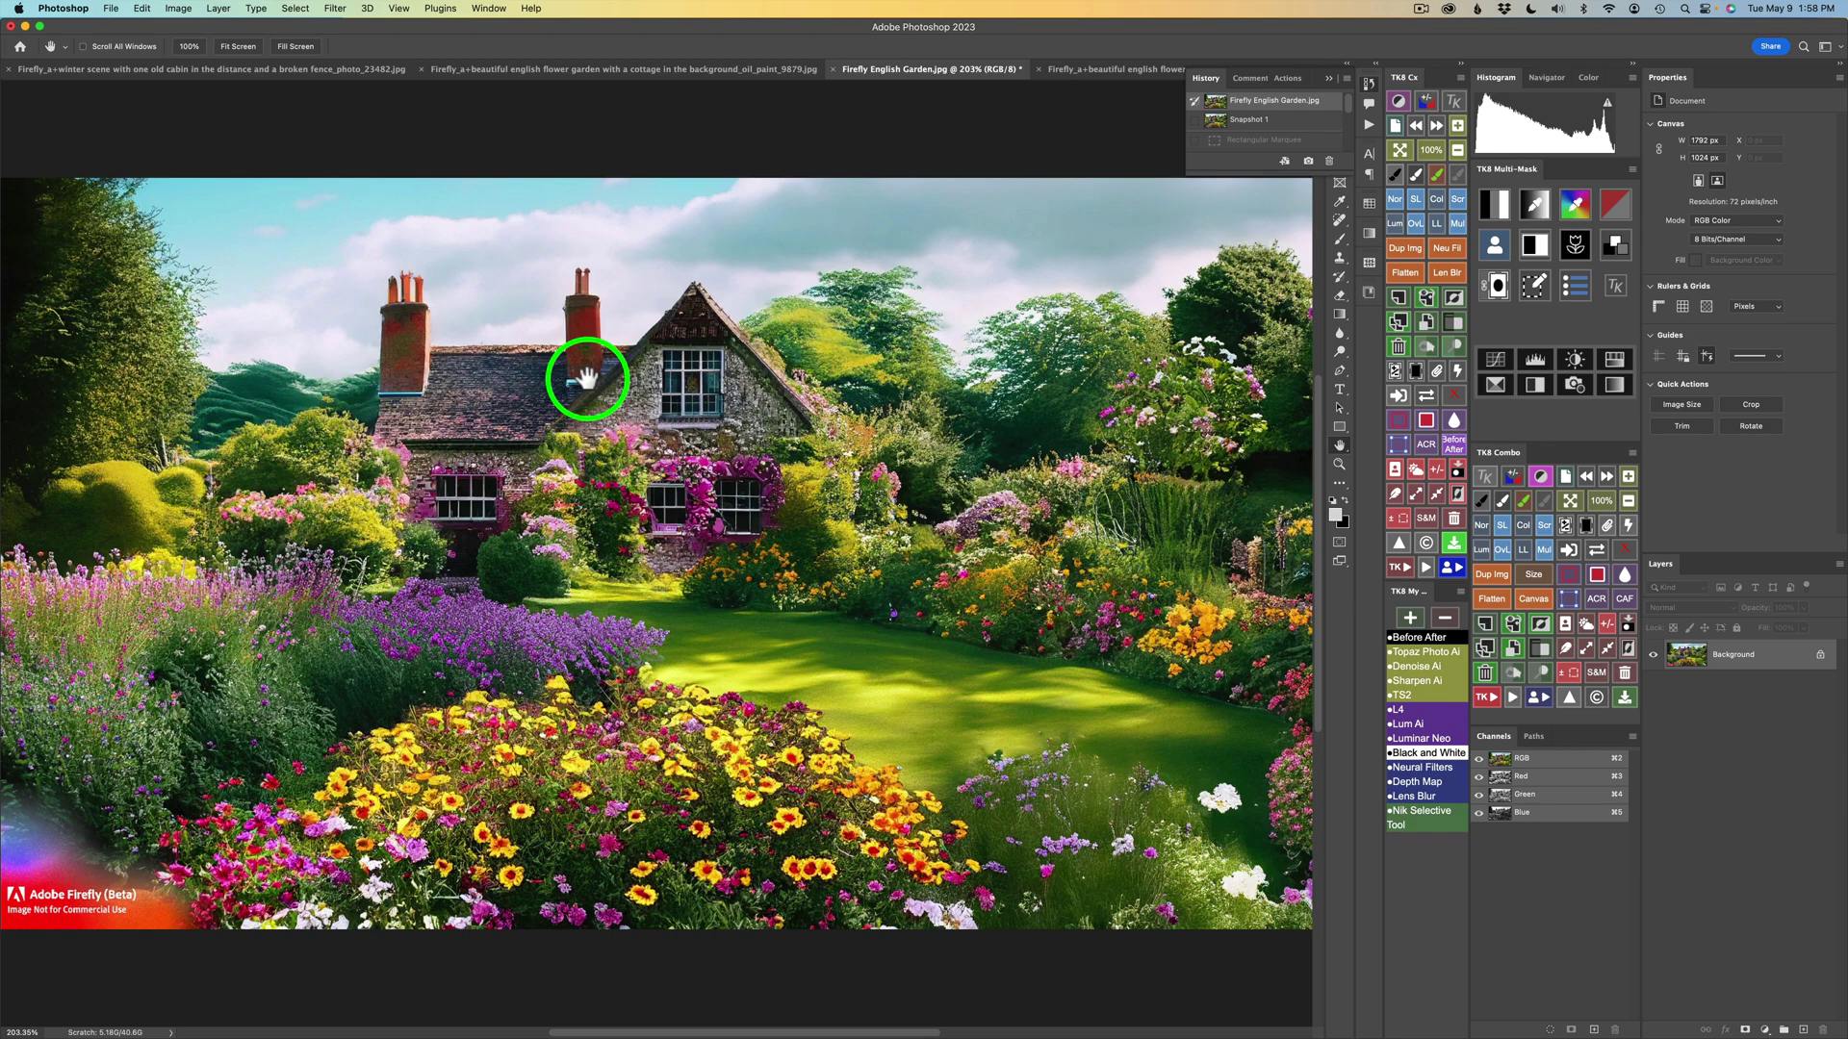
left_click(1243, 122)
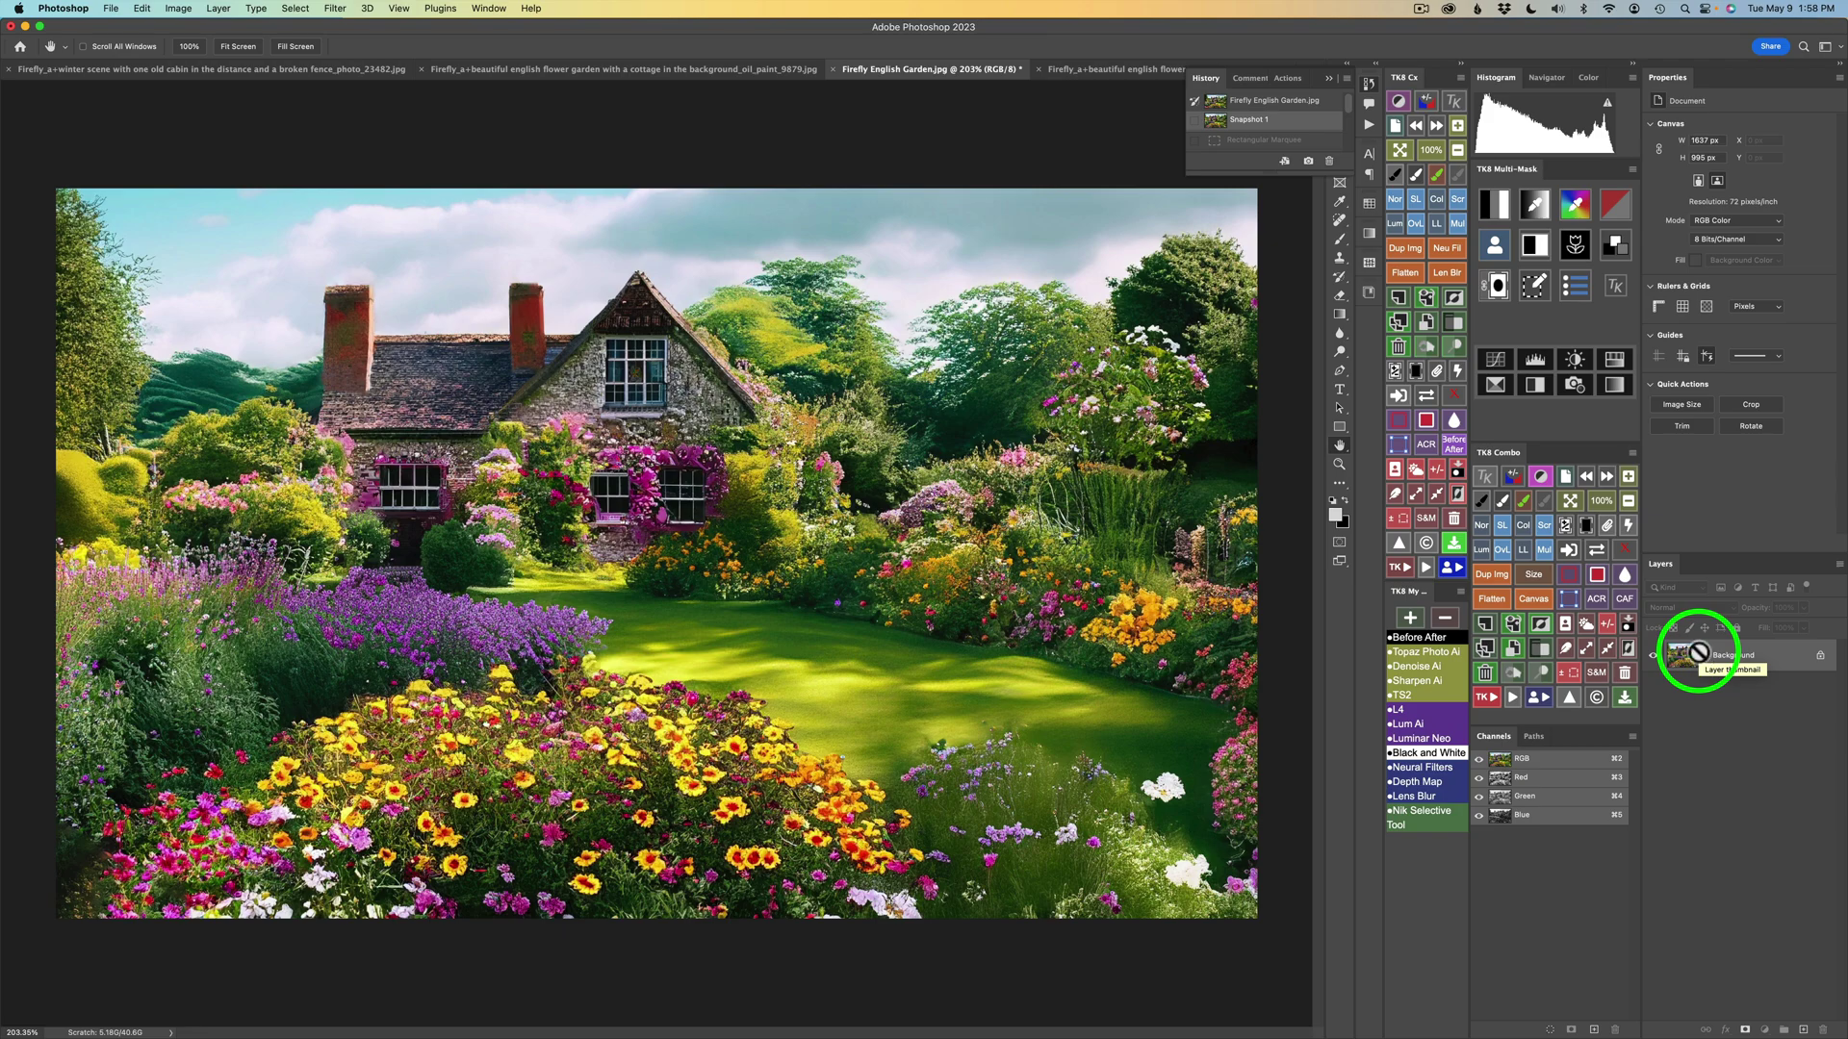
key("super+j")
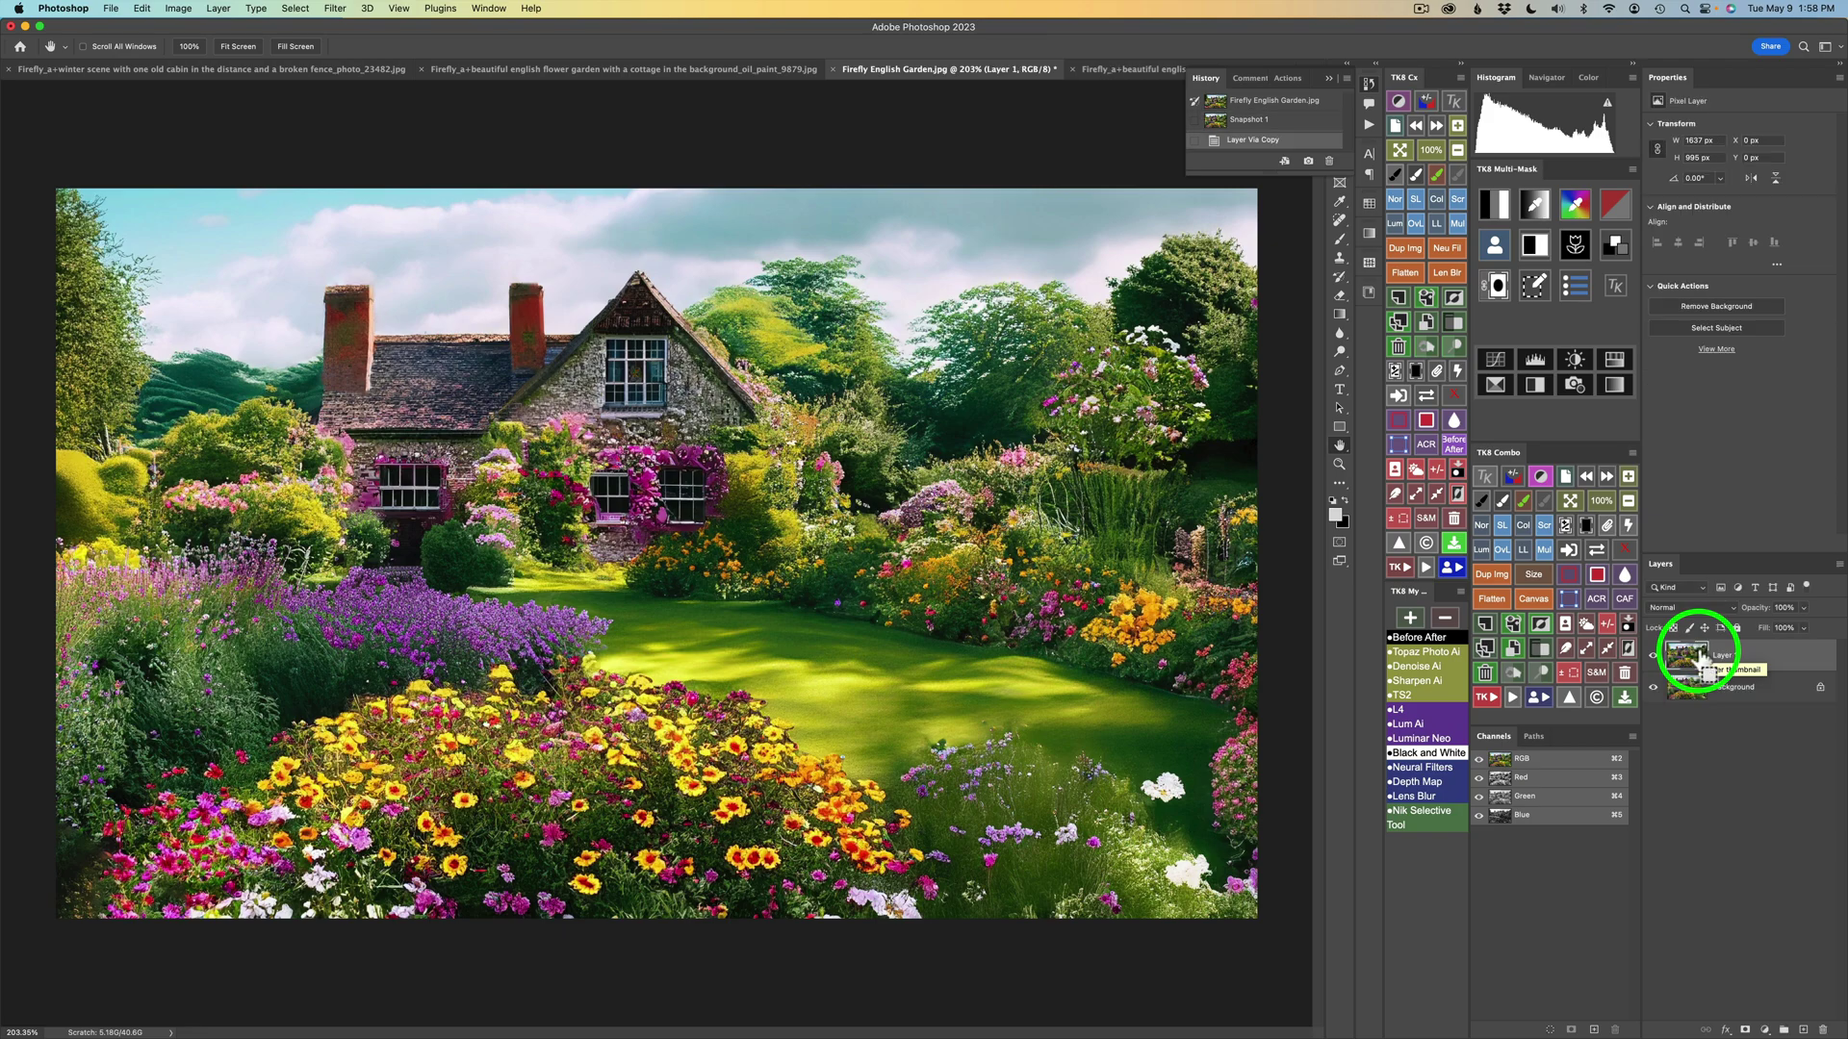
left_click(1373, 81)
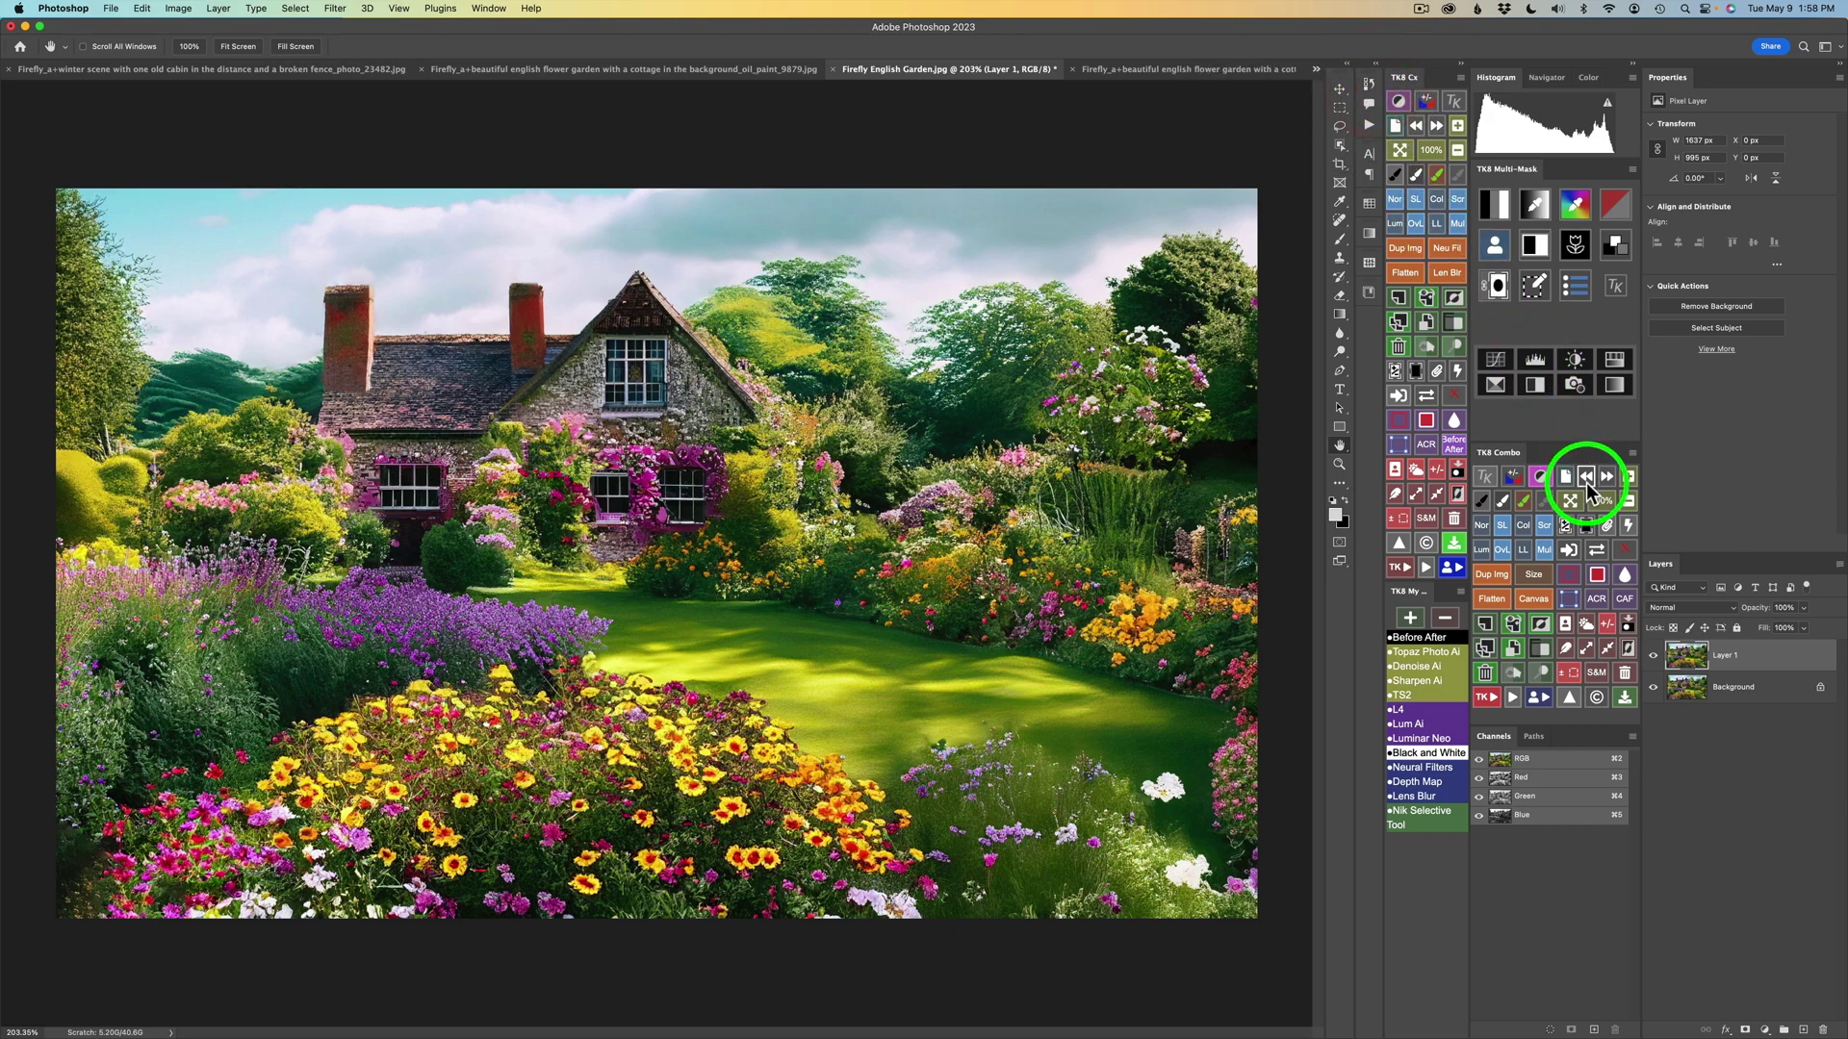
- Review the image scaling options in the Image Size dialog, leaving width and height at 100 percent
left_click(1535, 575)
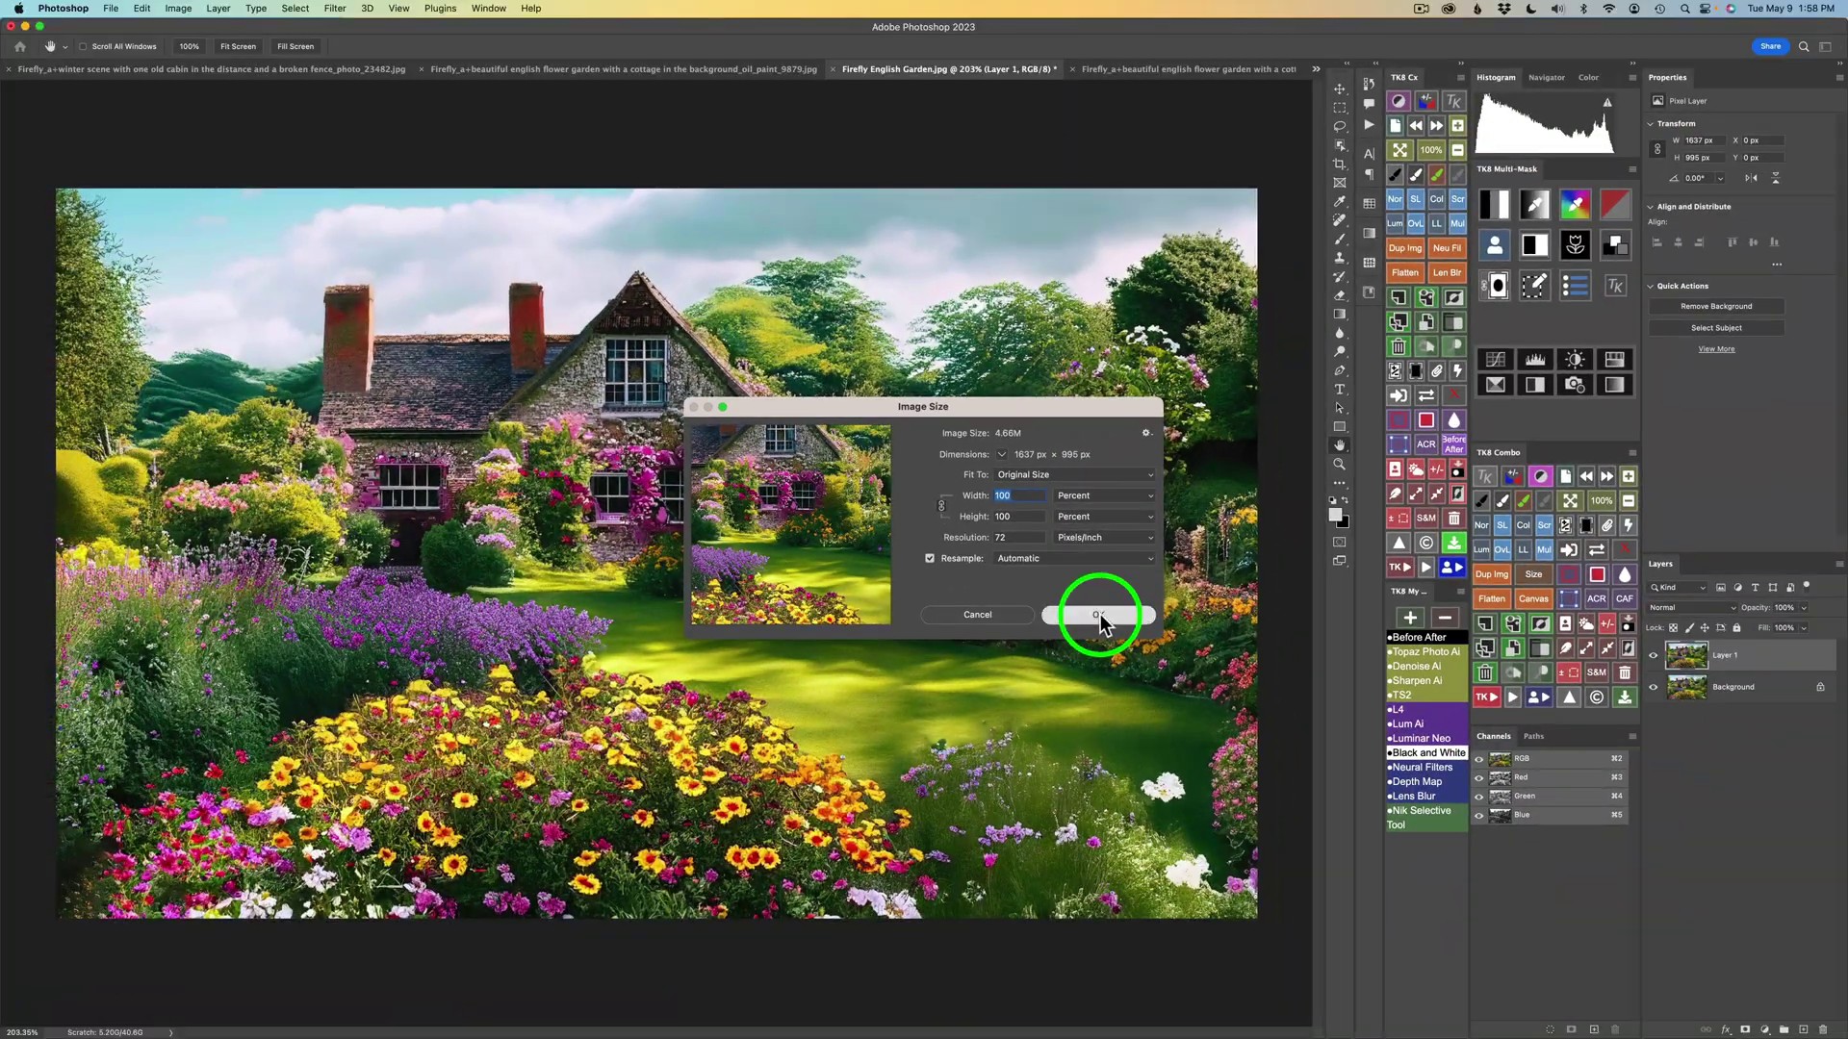
left_click(1408, 784)
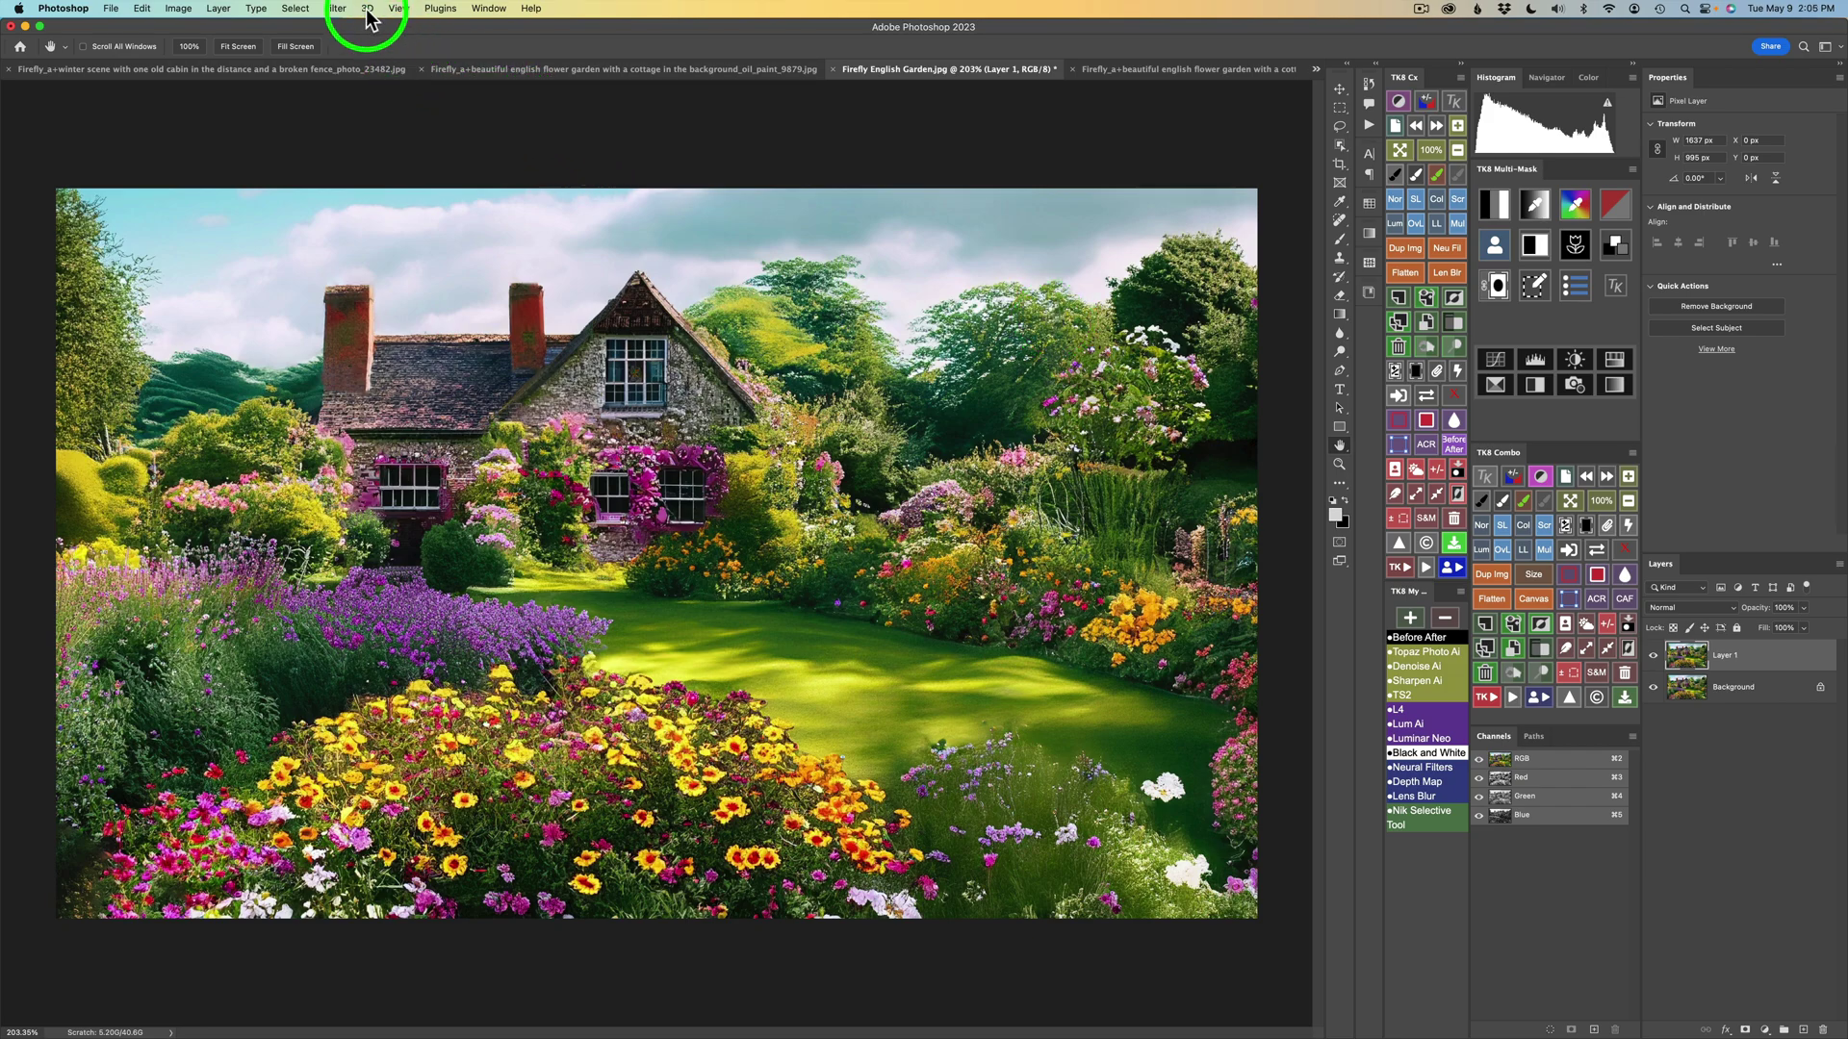
- Send the duplicated layer to the Topaz Studio 2 filter and add the Impression filter to it
left_click(335, 10)
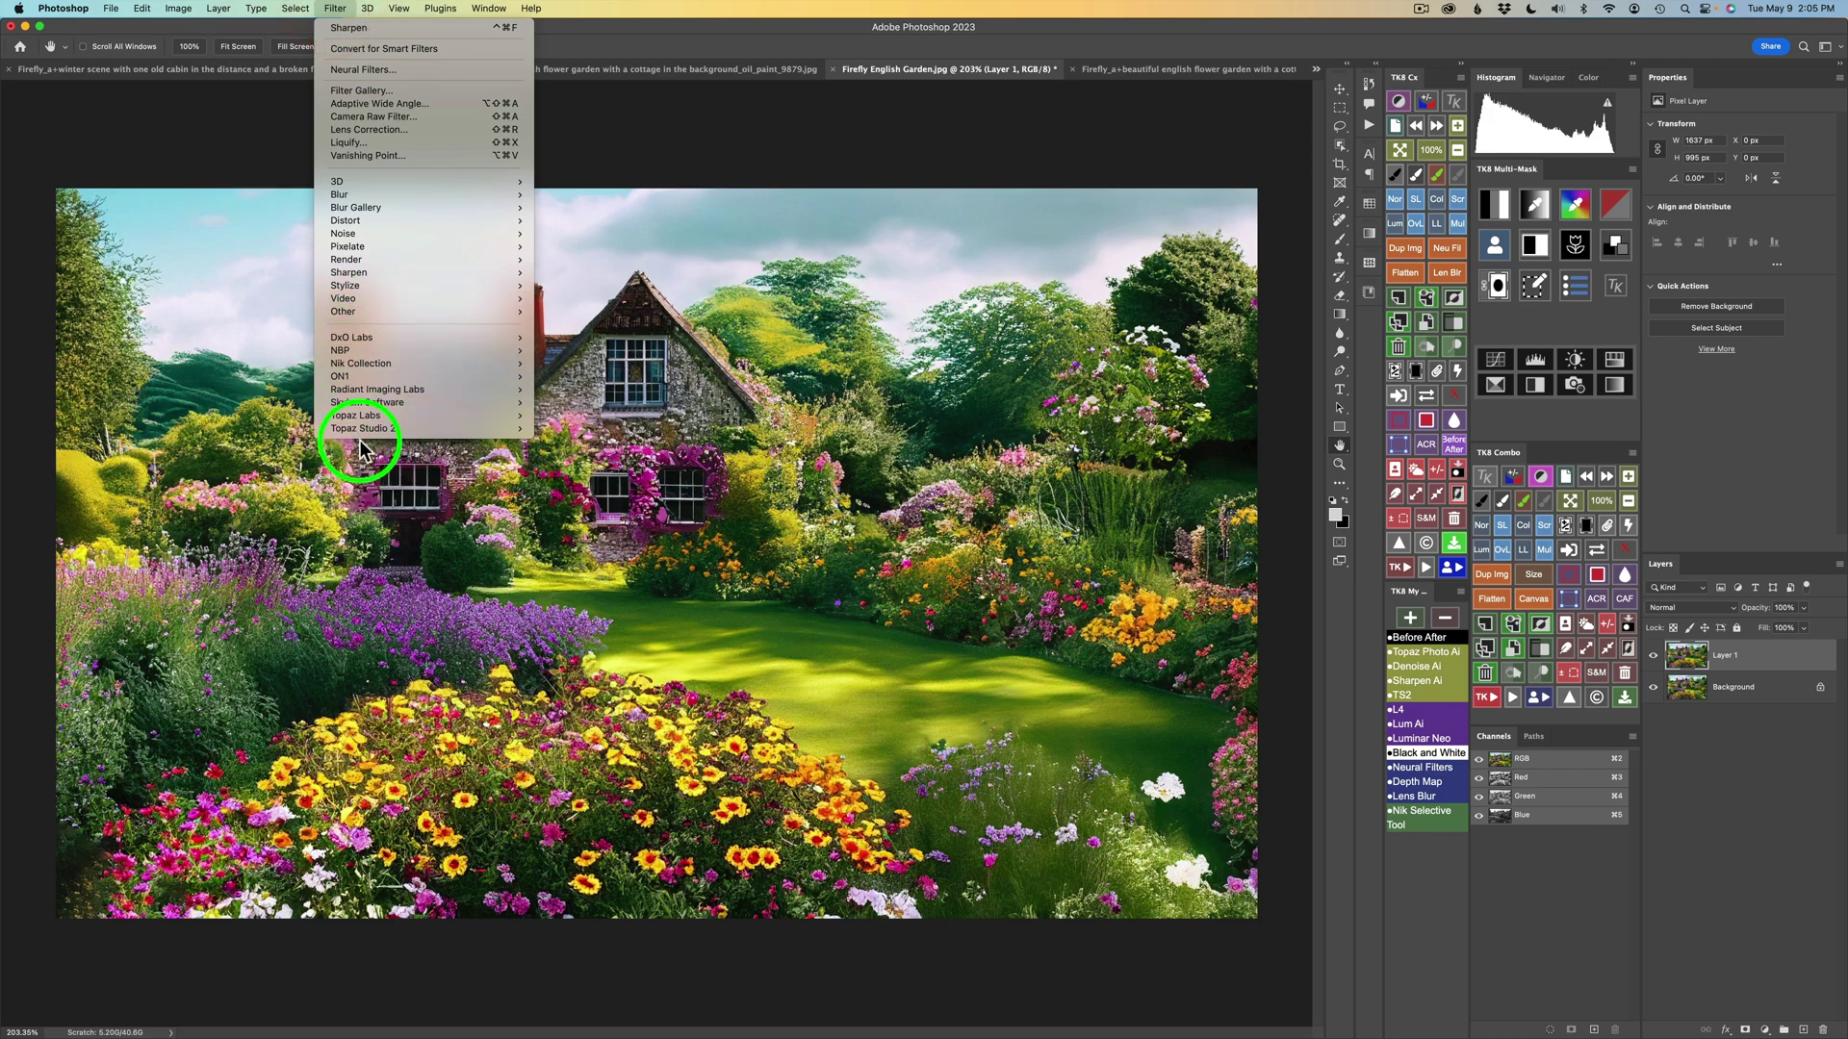
mouse_move(374, 434)
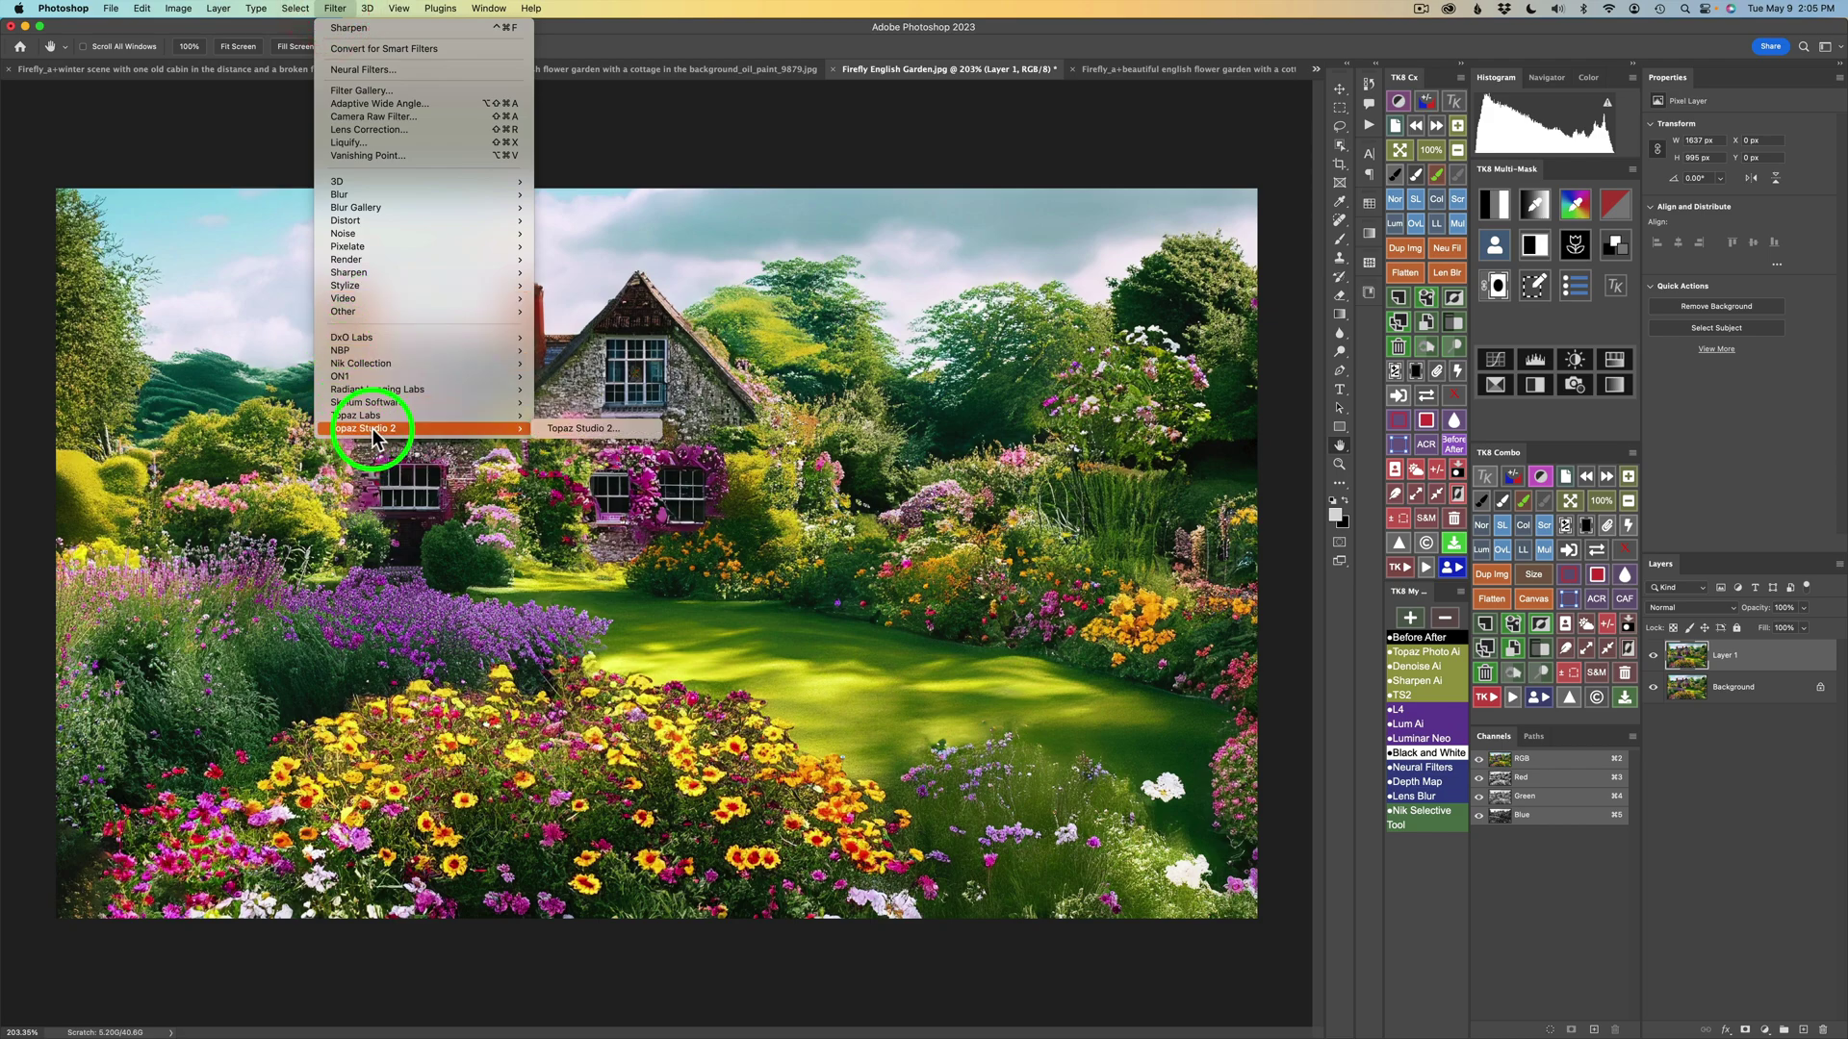
left_click(622, 429)
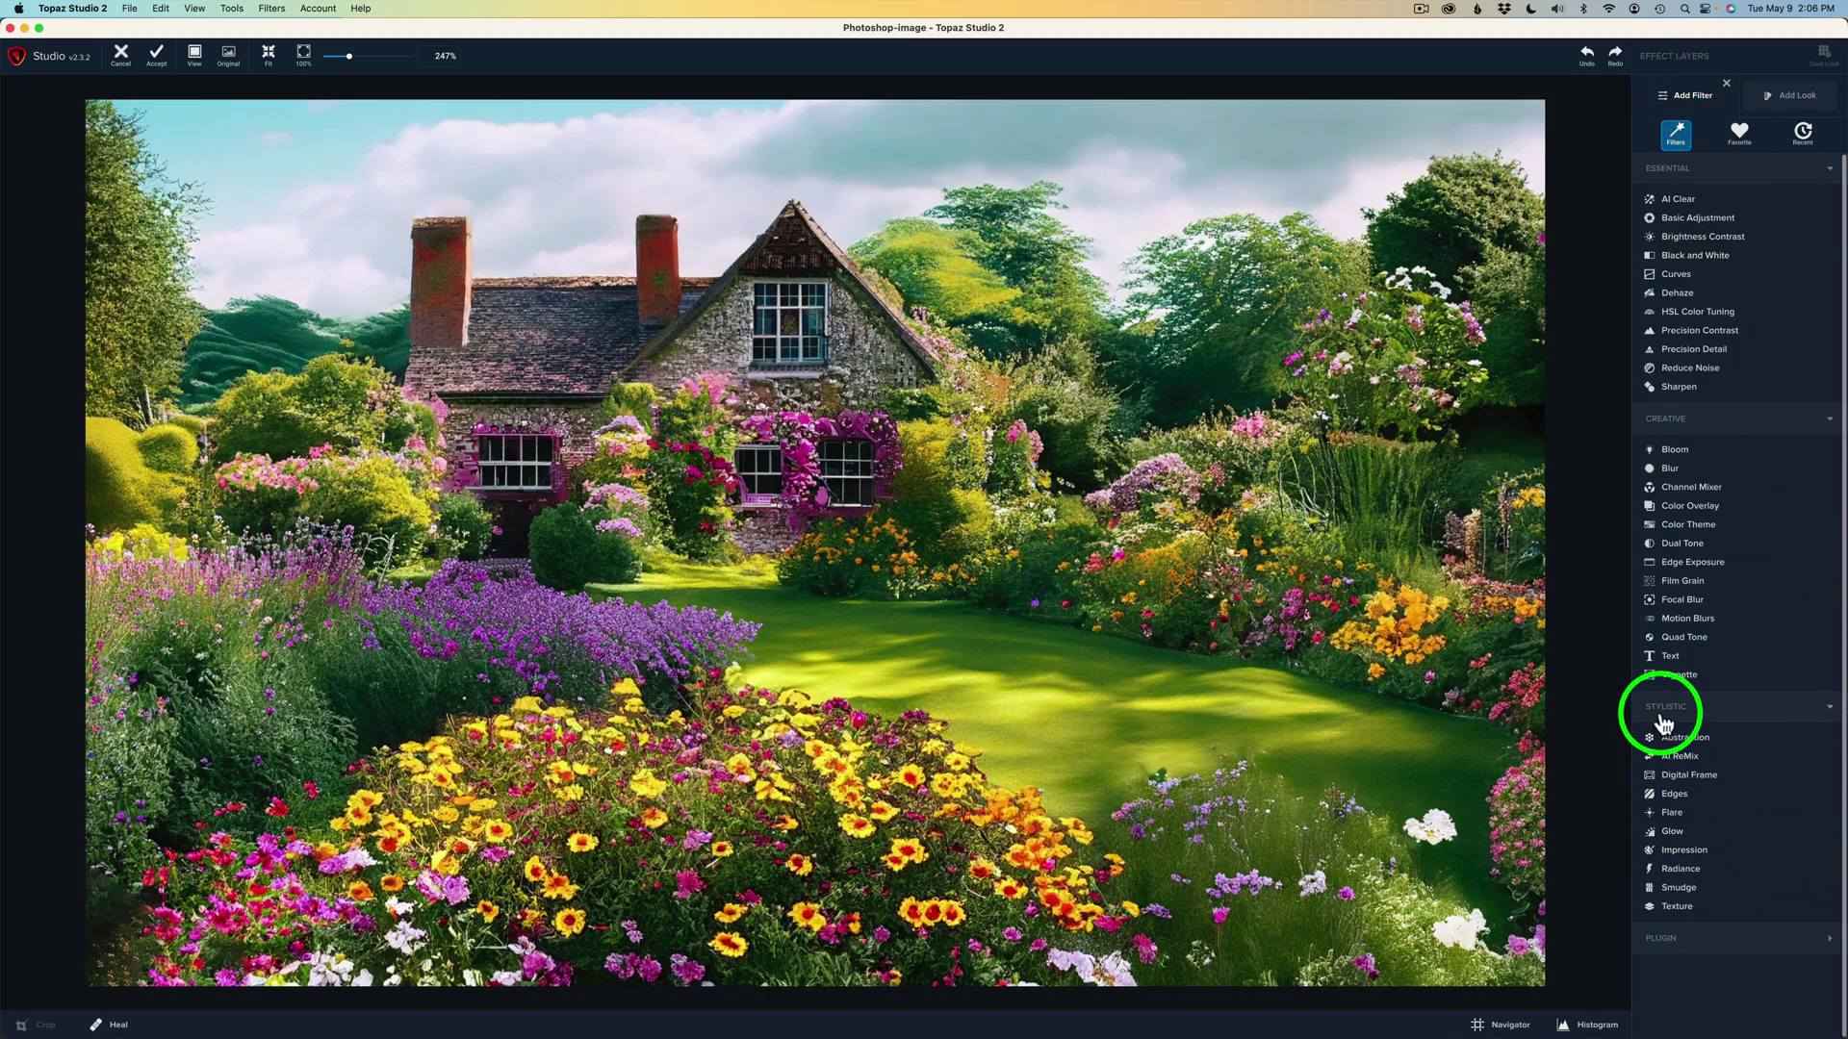
left_click(1684, 851)
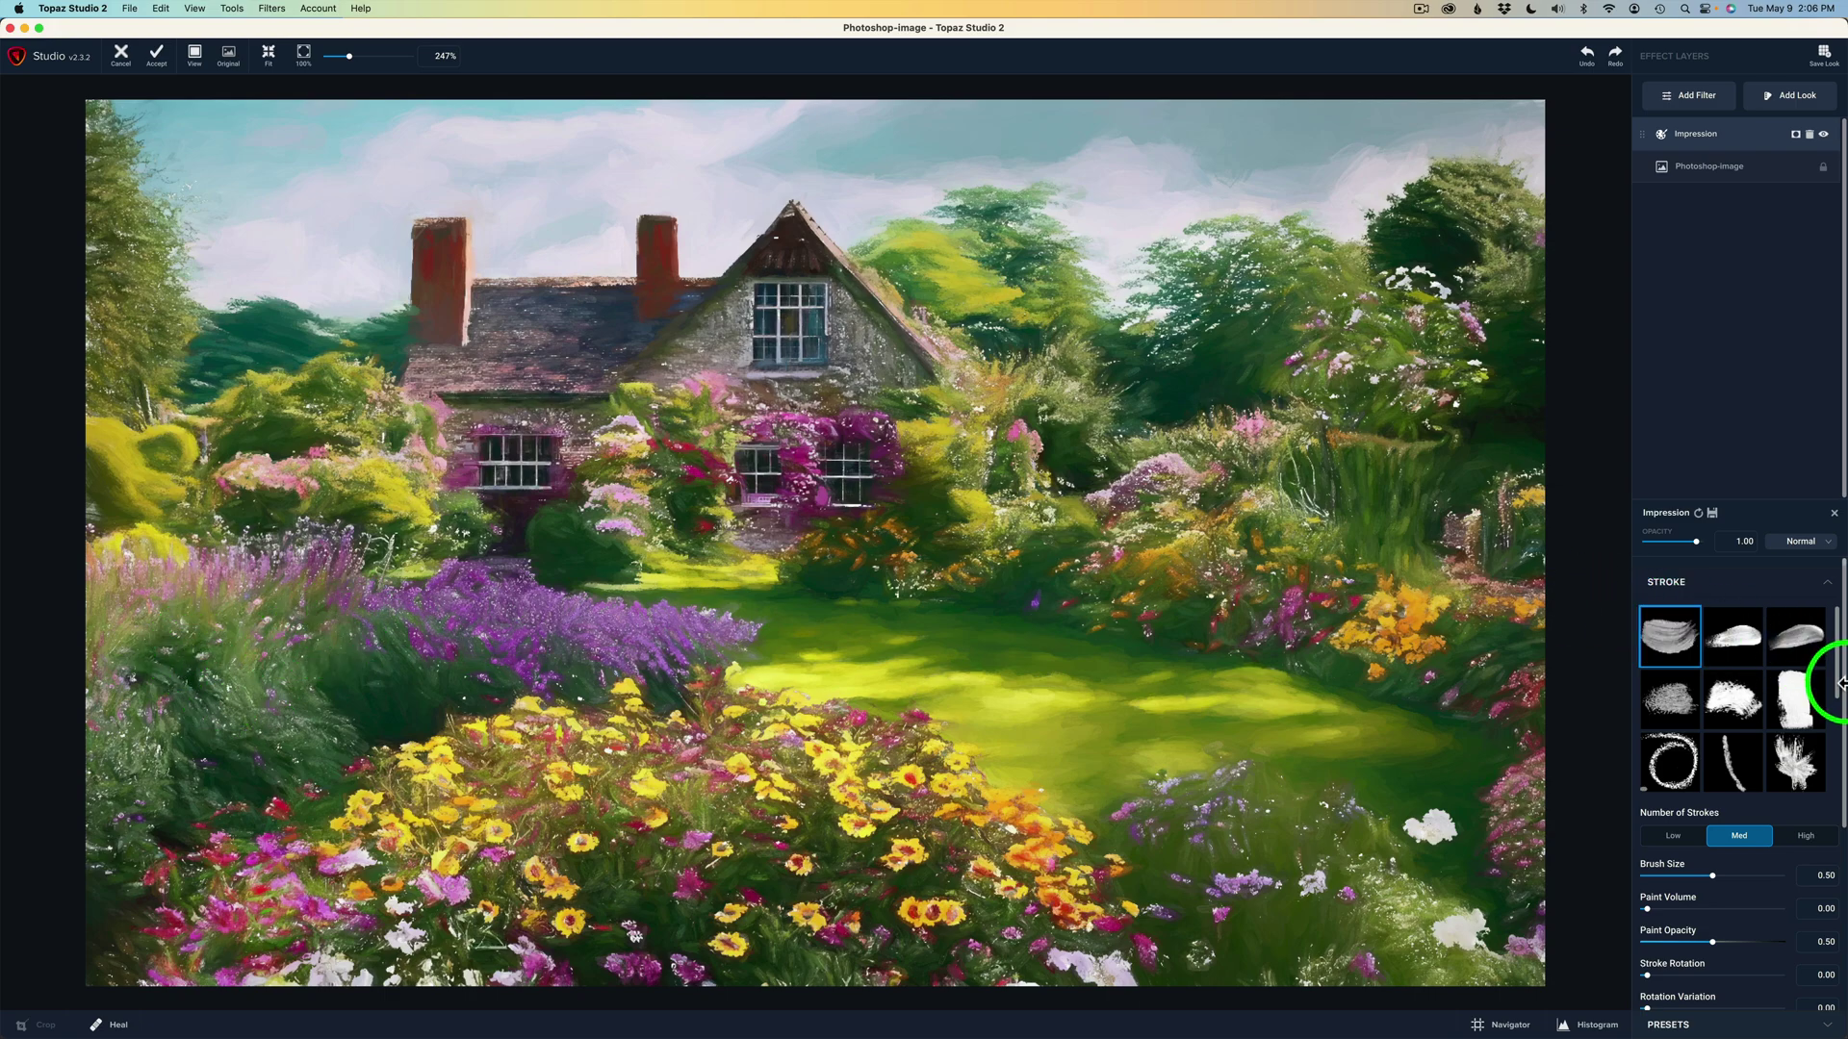
- Set the background type in the Impression filter's texture settings to Original
left_click_drag(1843, 686, 1838, 980)
left_click(1771, 978)
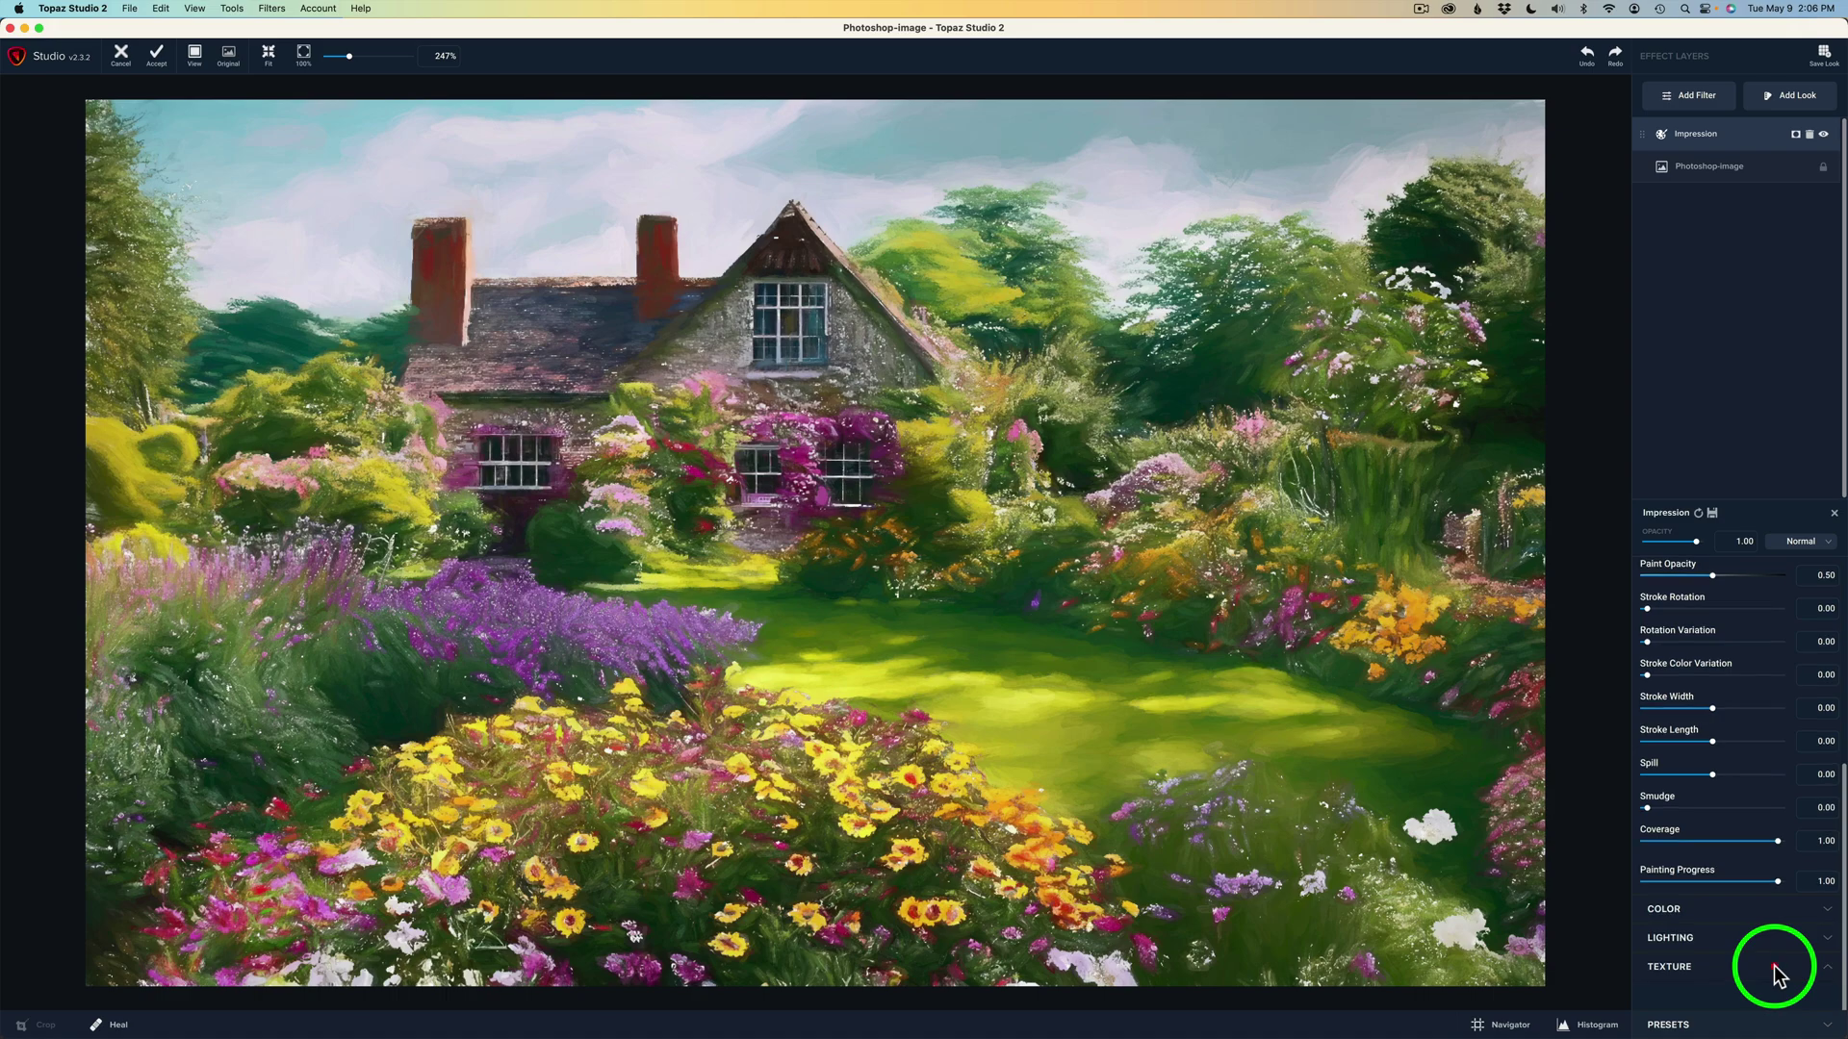
scroll(1819, 904, "down", 5)
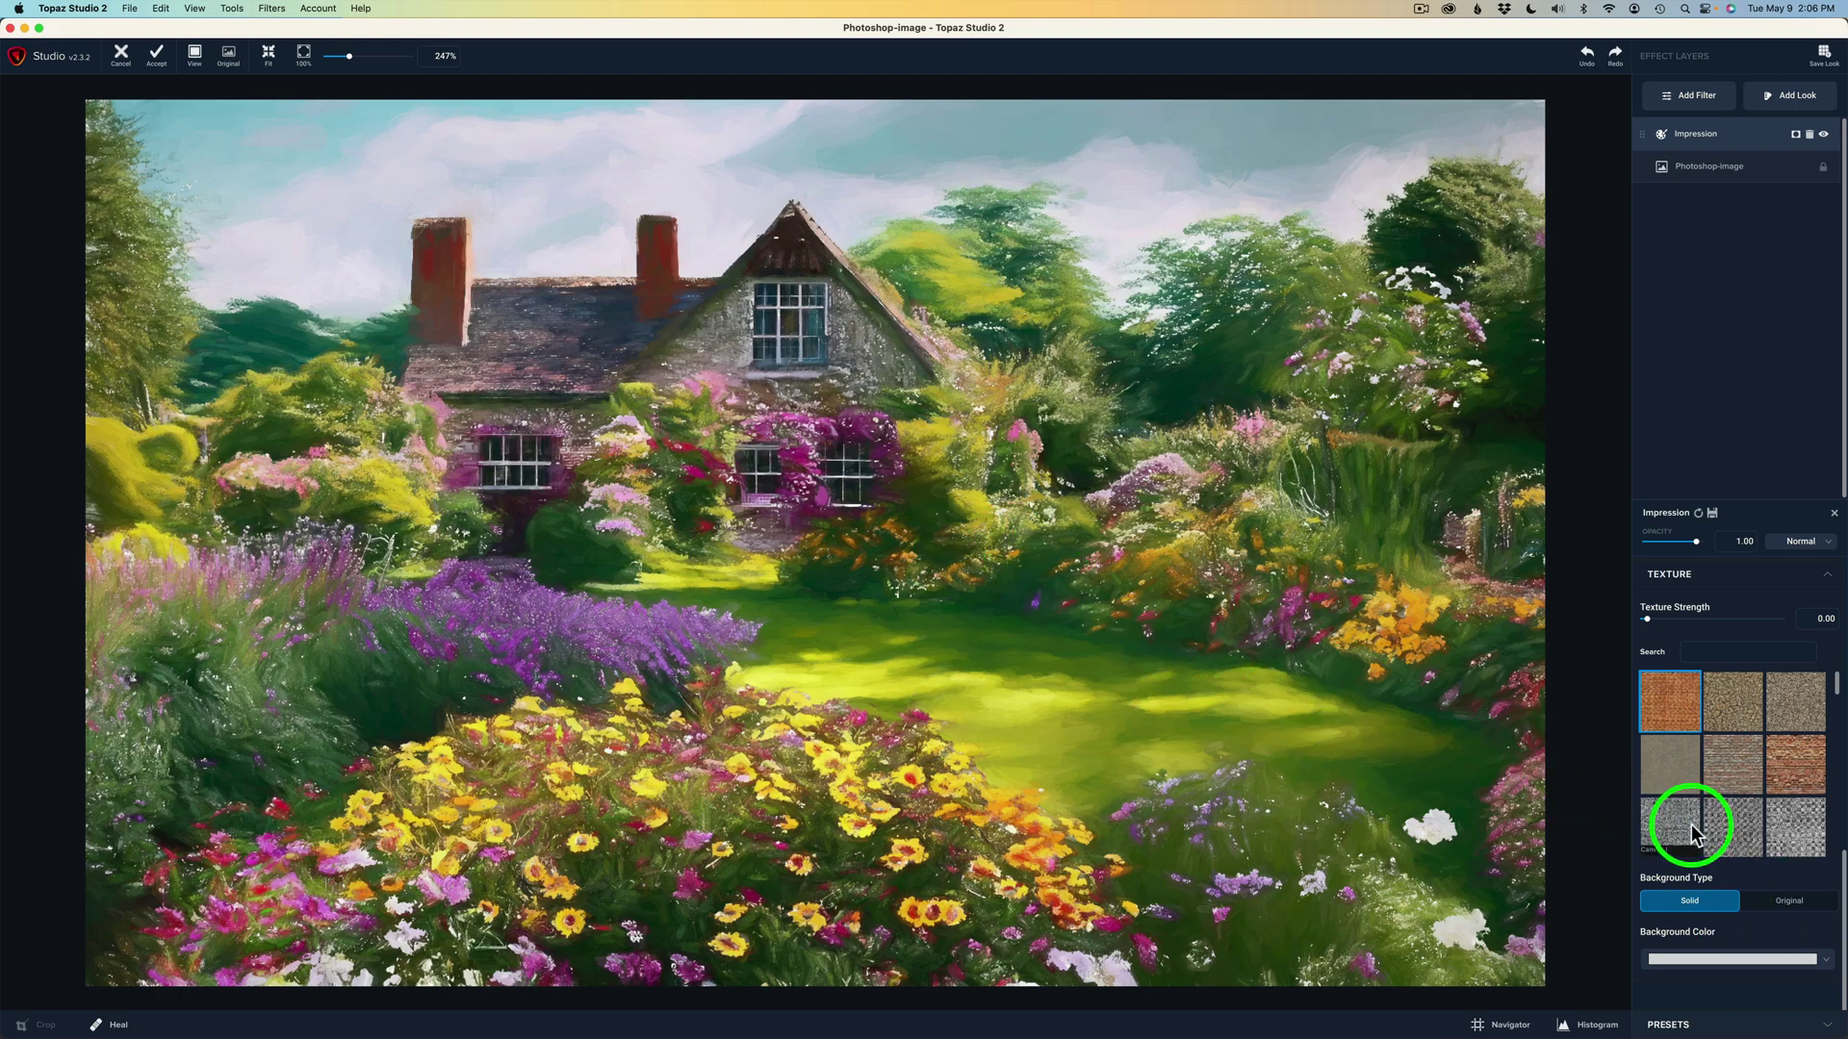
left_click(1782, 904)
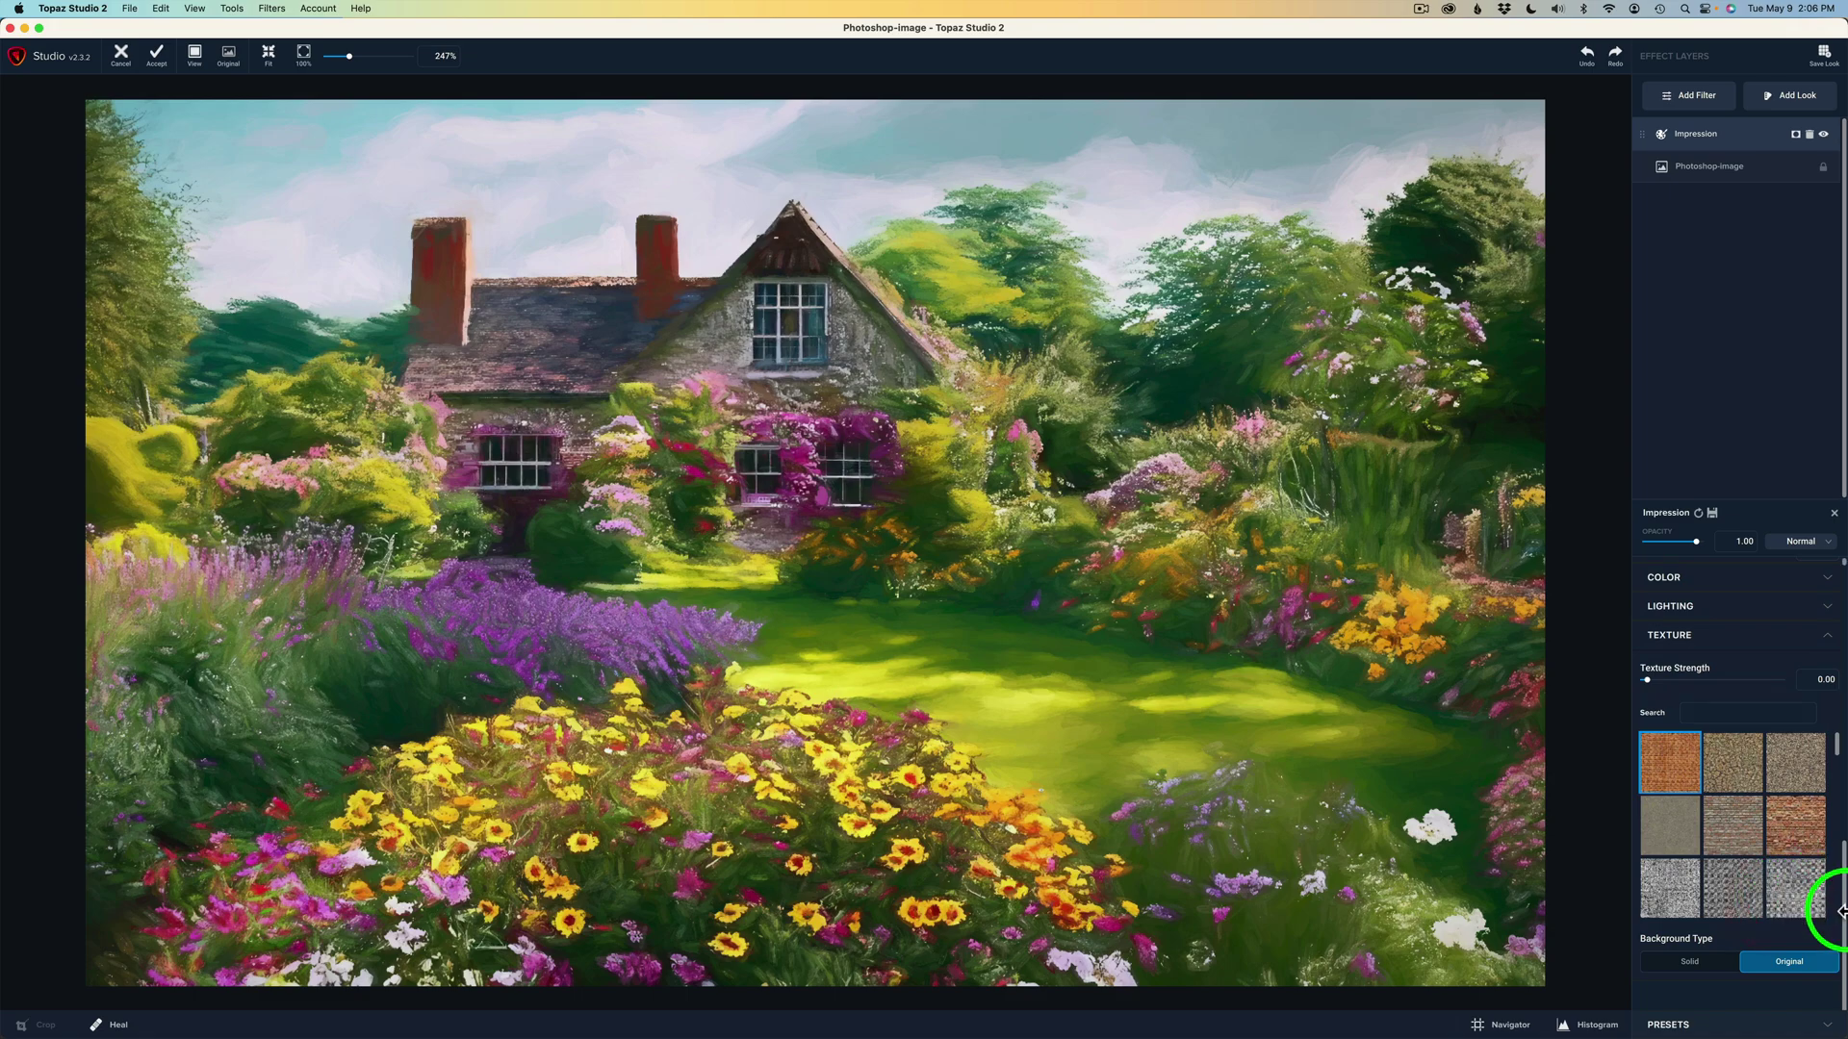
- Try the first few Impression stroke brushes one after another and choose the solid rectangular brush in the second row
left_click_drag(1842, 910, 1840, 676)
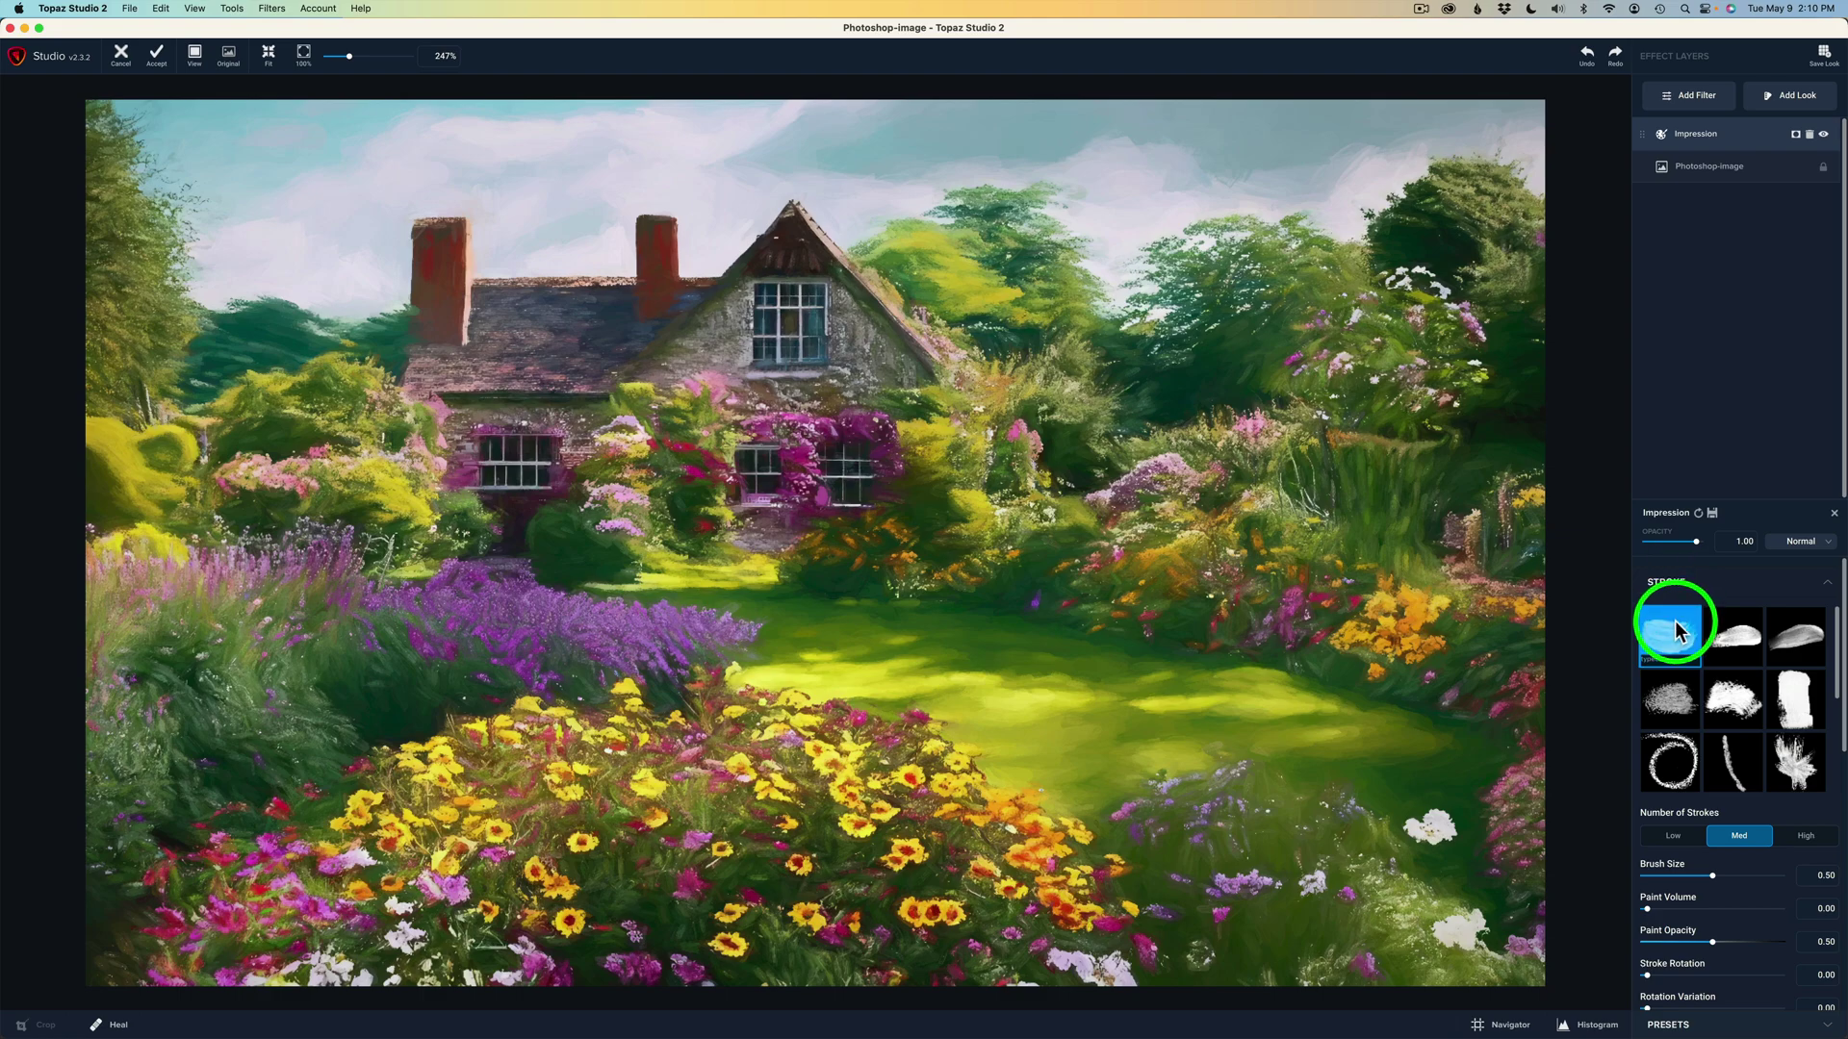
left_click(1741, 639)
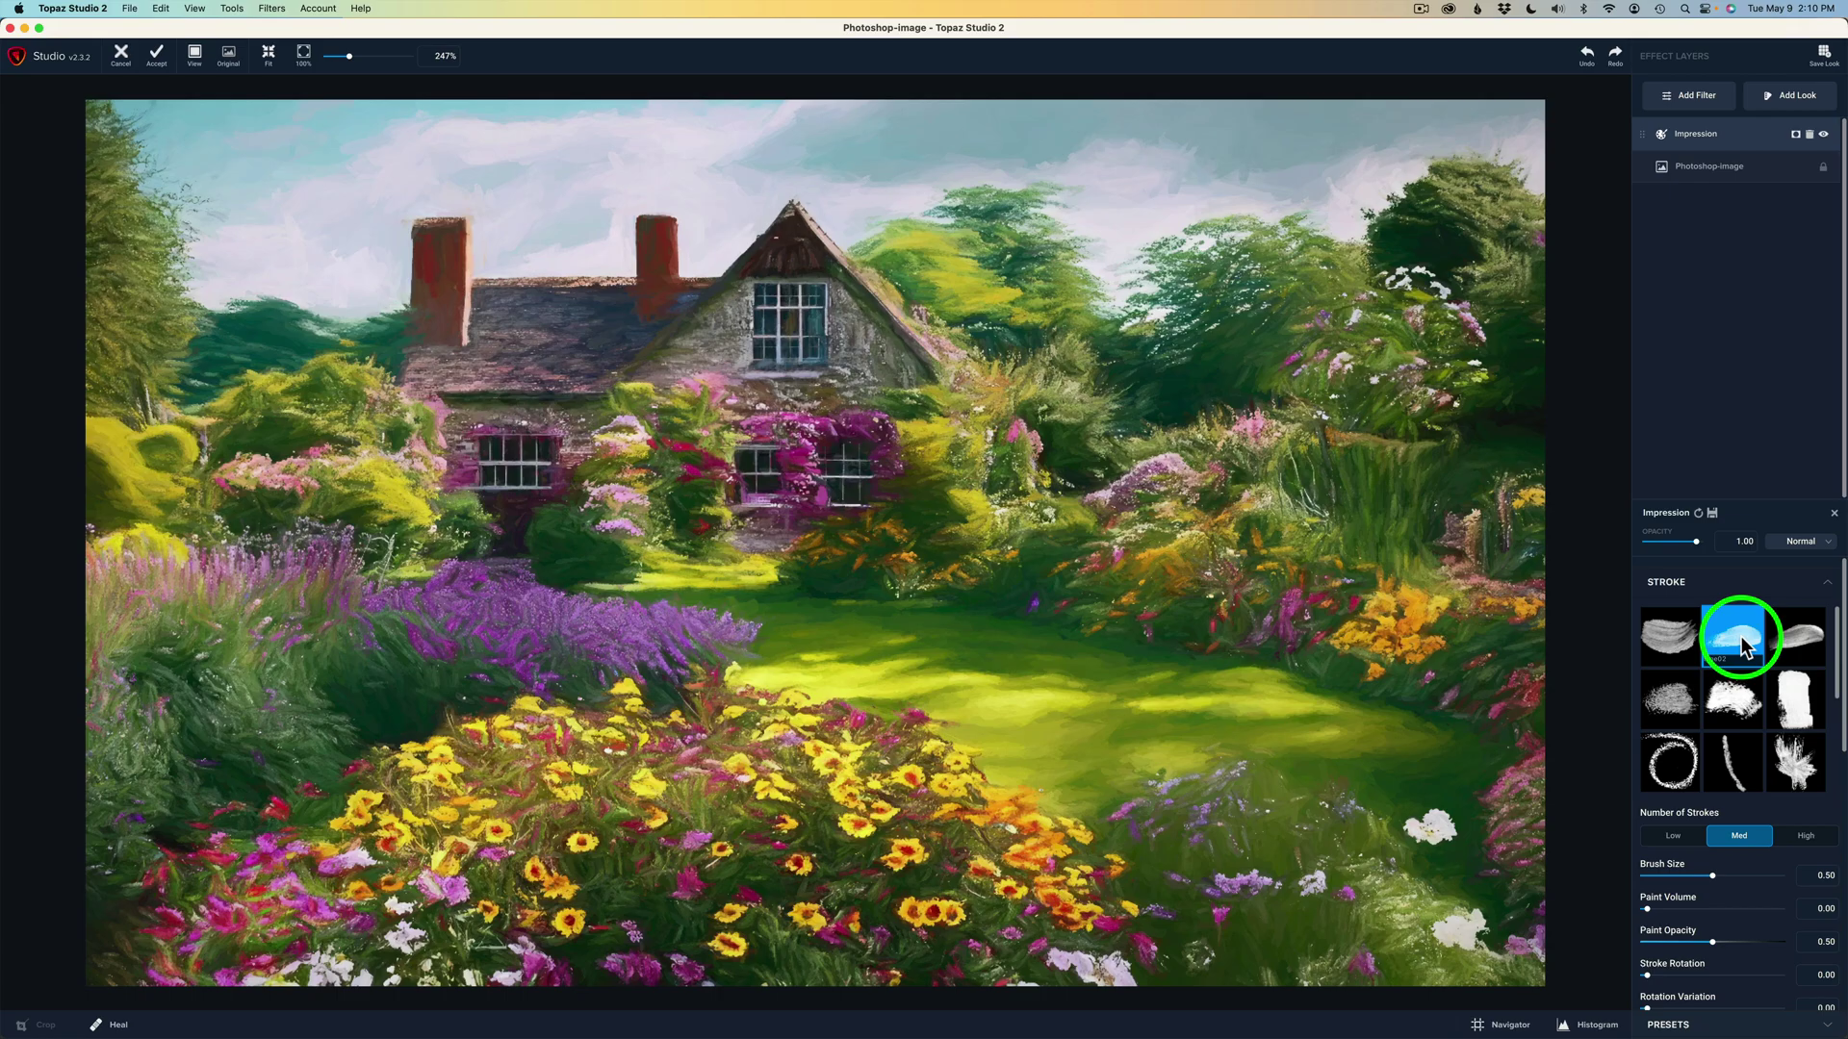
left_click(1795, 643)
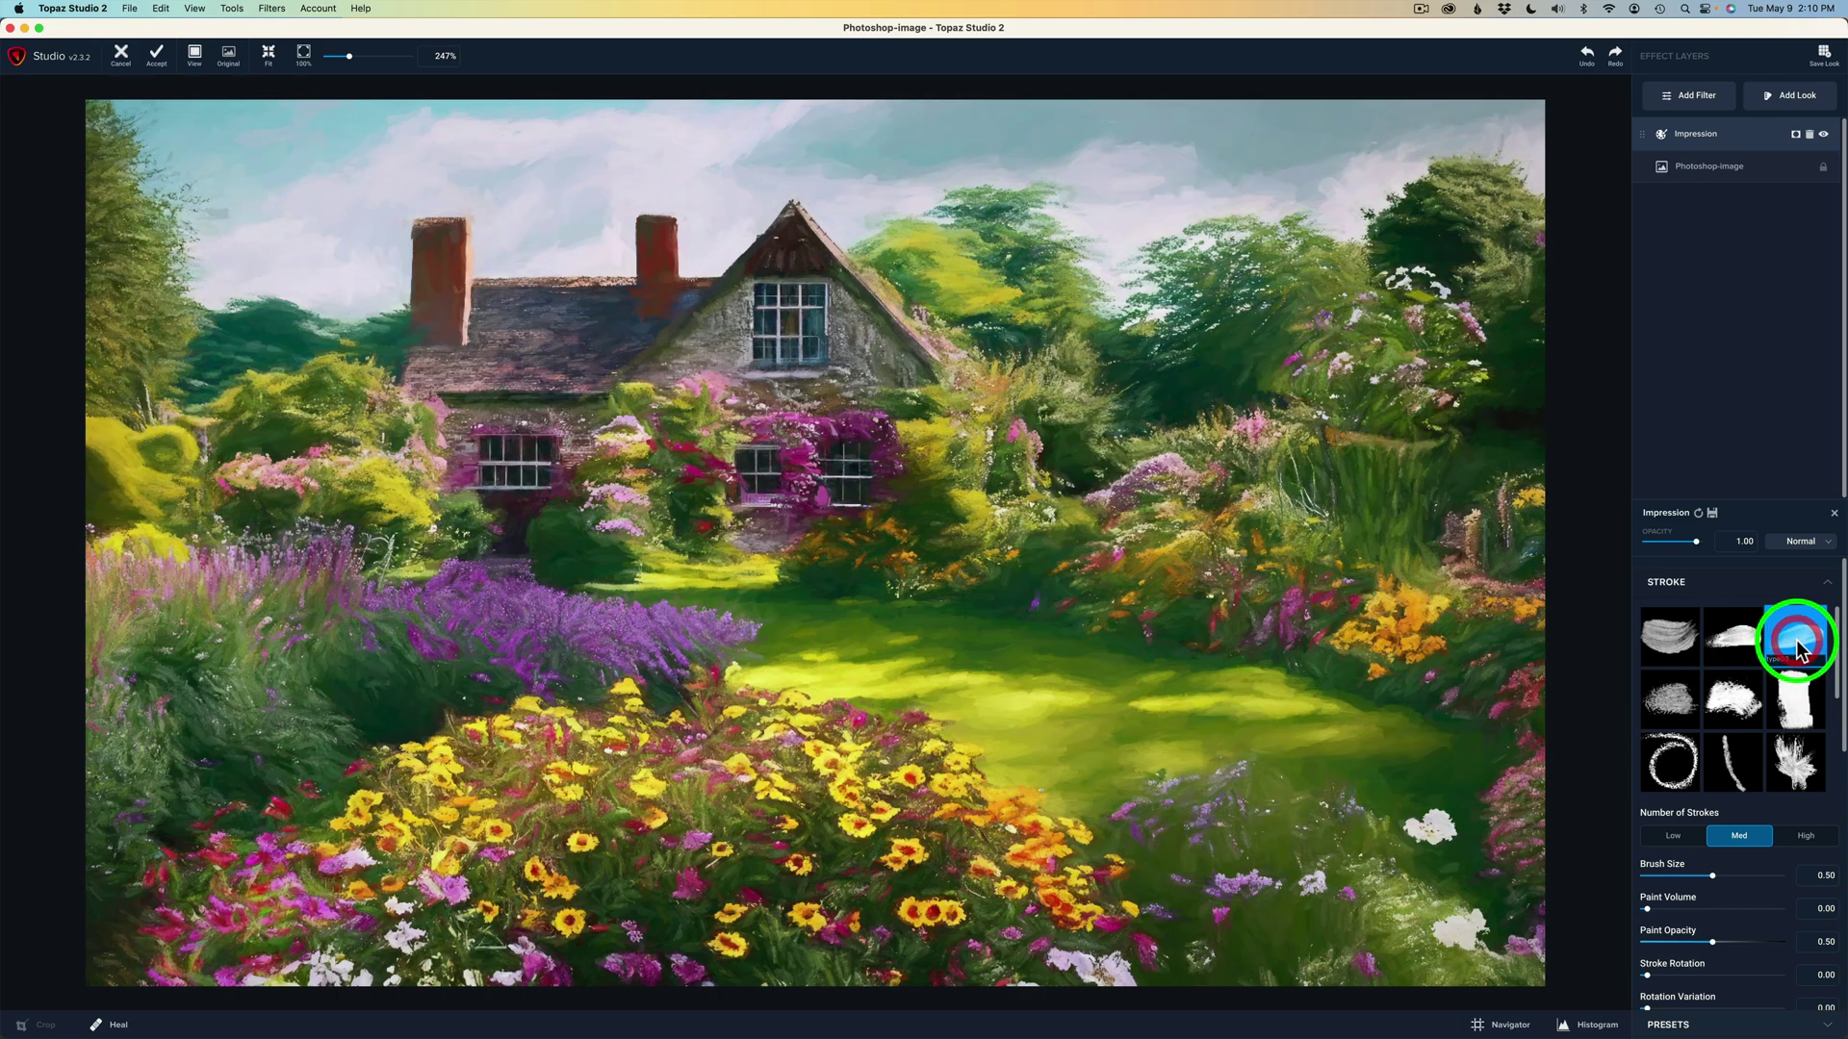
left_click(1661, 701)
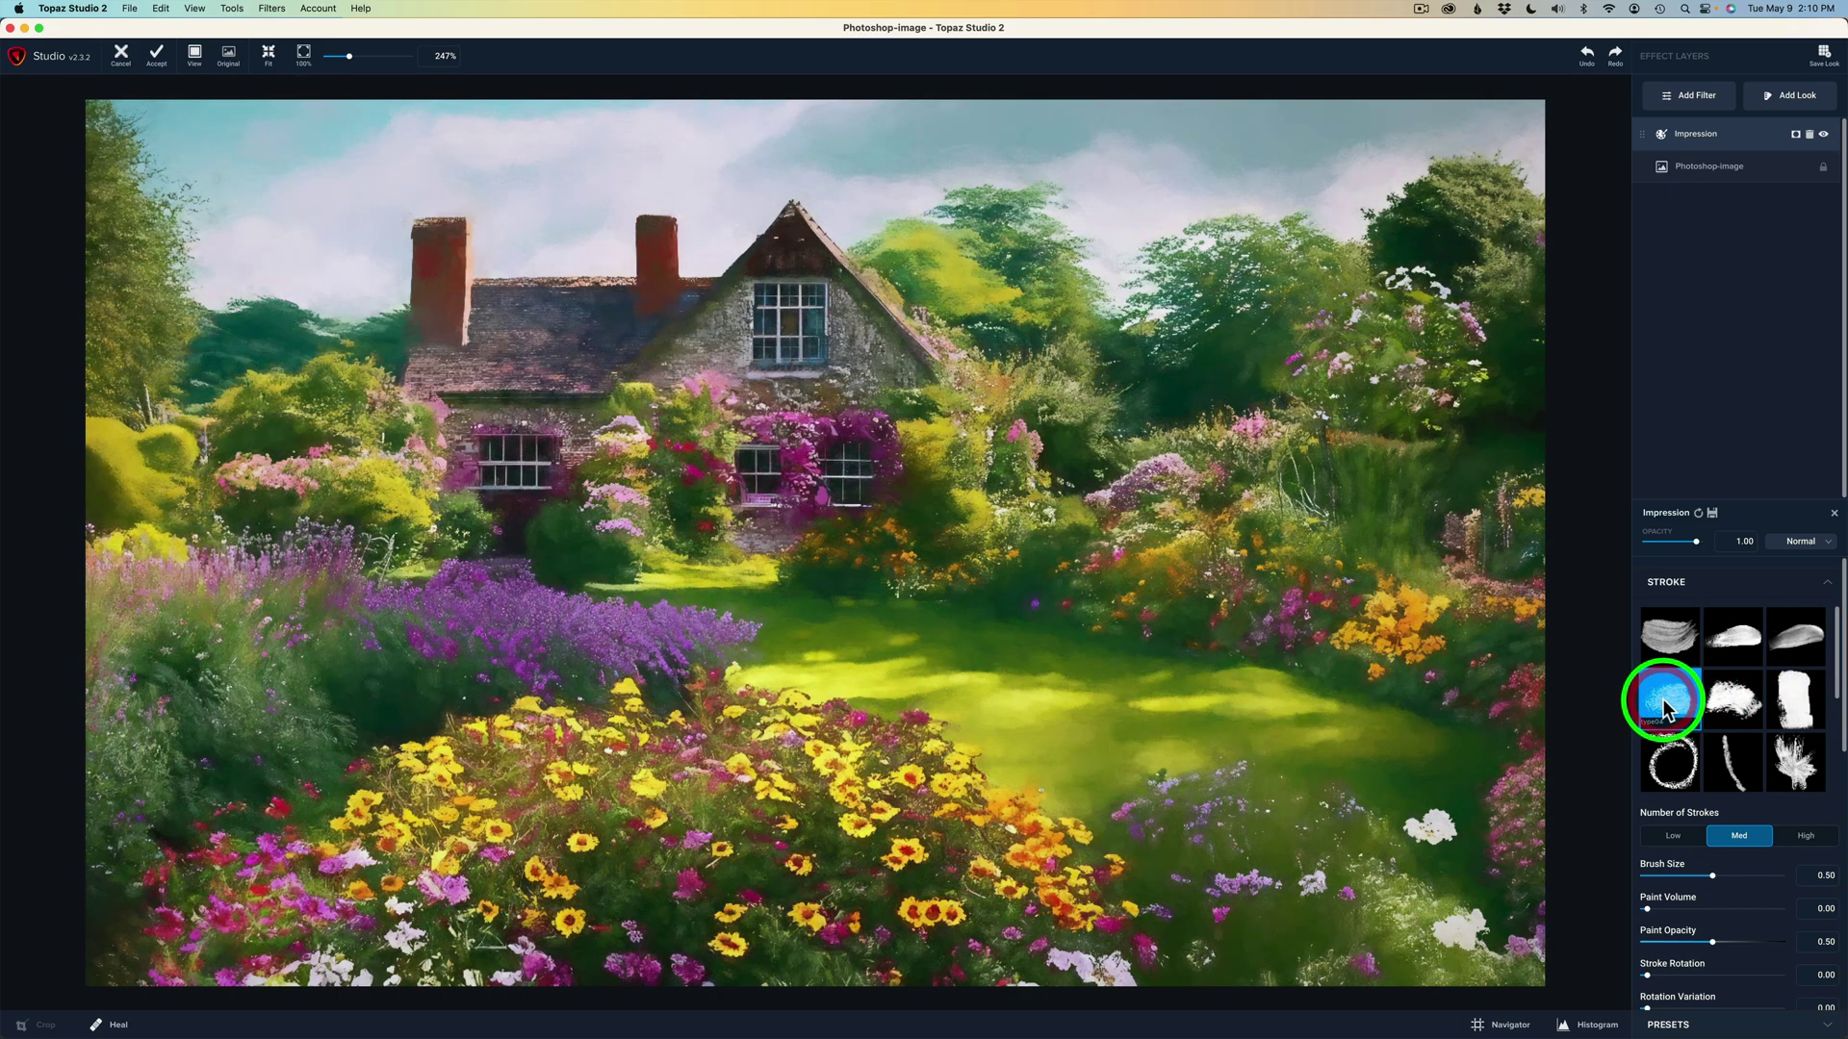
left_click(1725, 705)
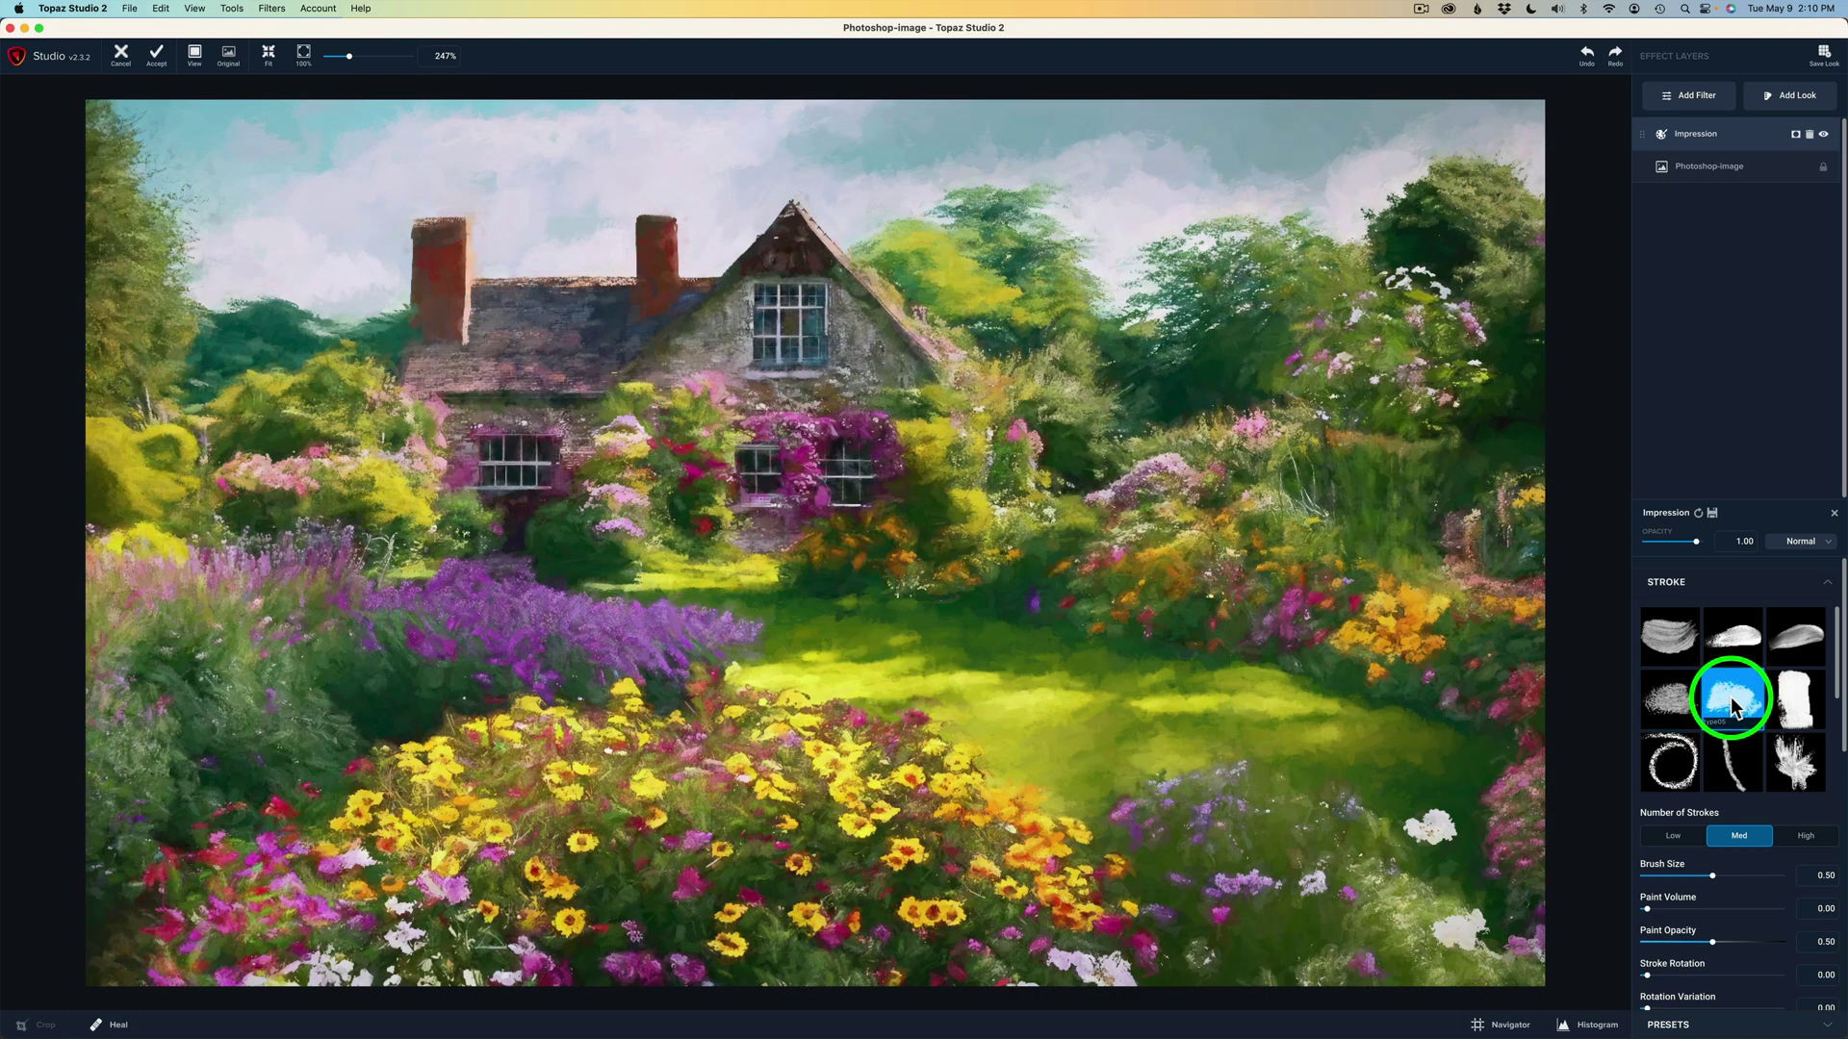
left_click(1795, 700)
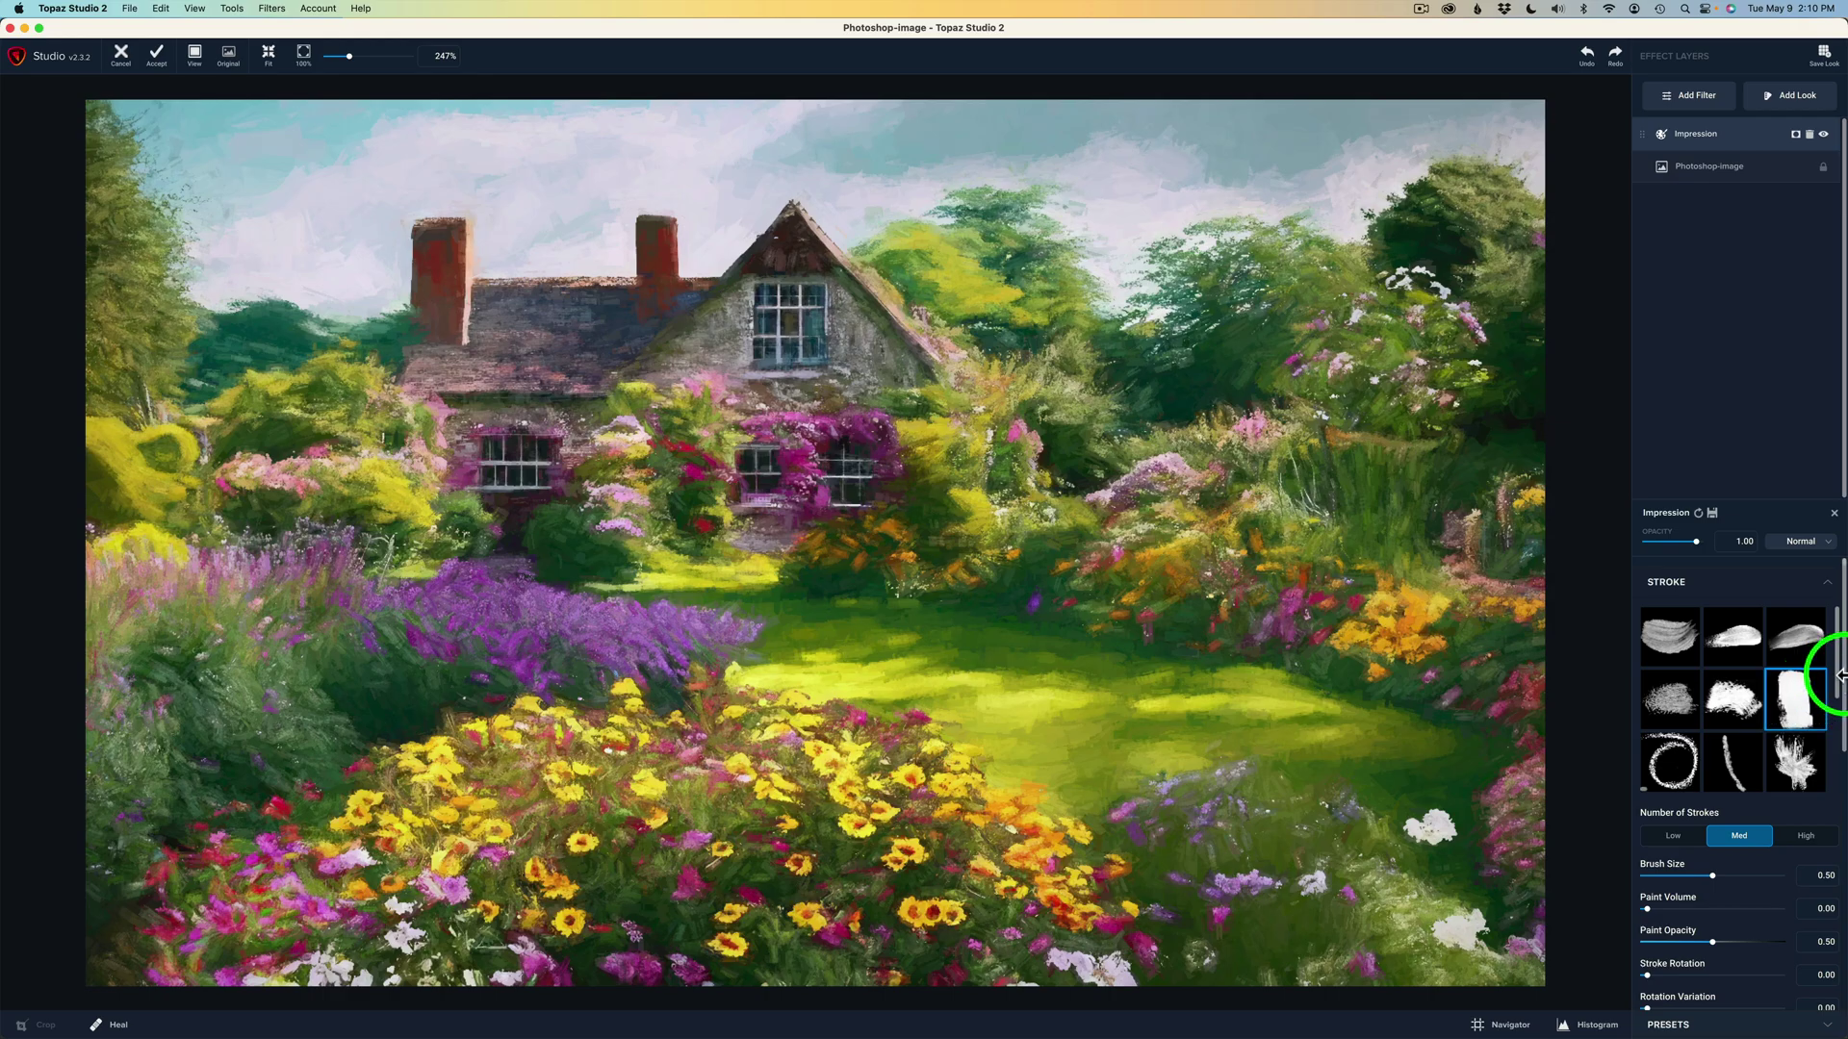
- Compare the Low and Med stroke counts for the Impression filter, and set Number of Strokes to High
scroll(1823, 693, "down", 3)
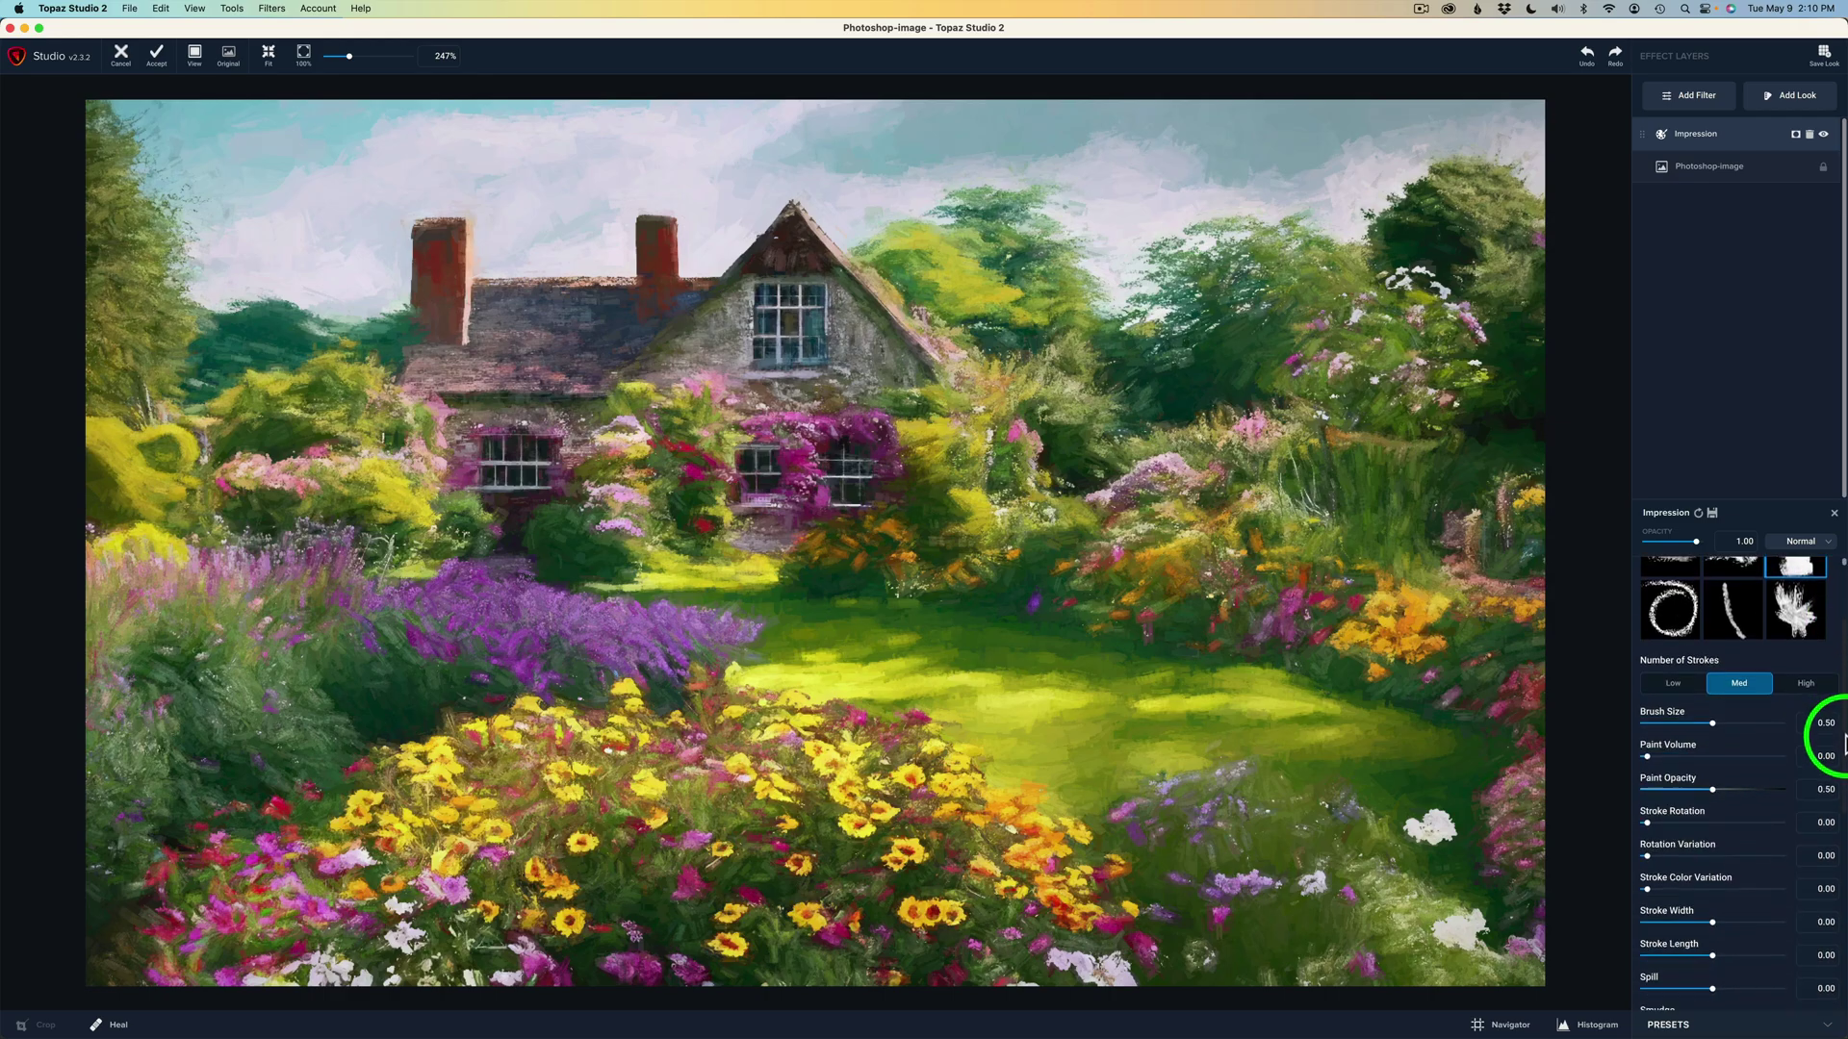
left_click(1674, 686)
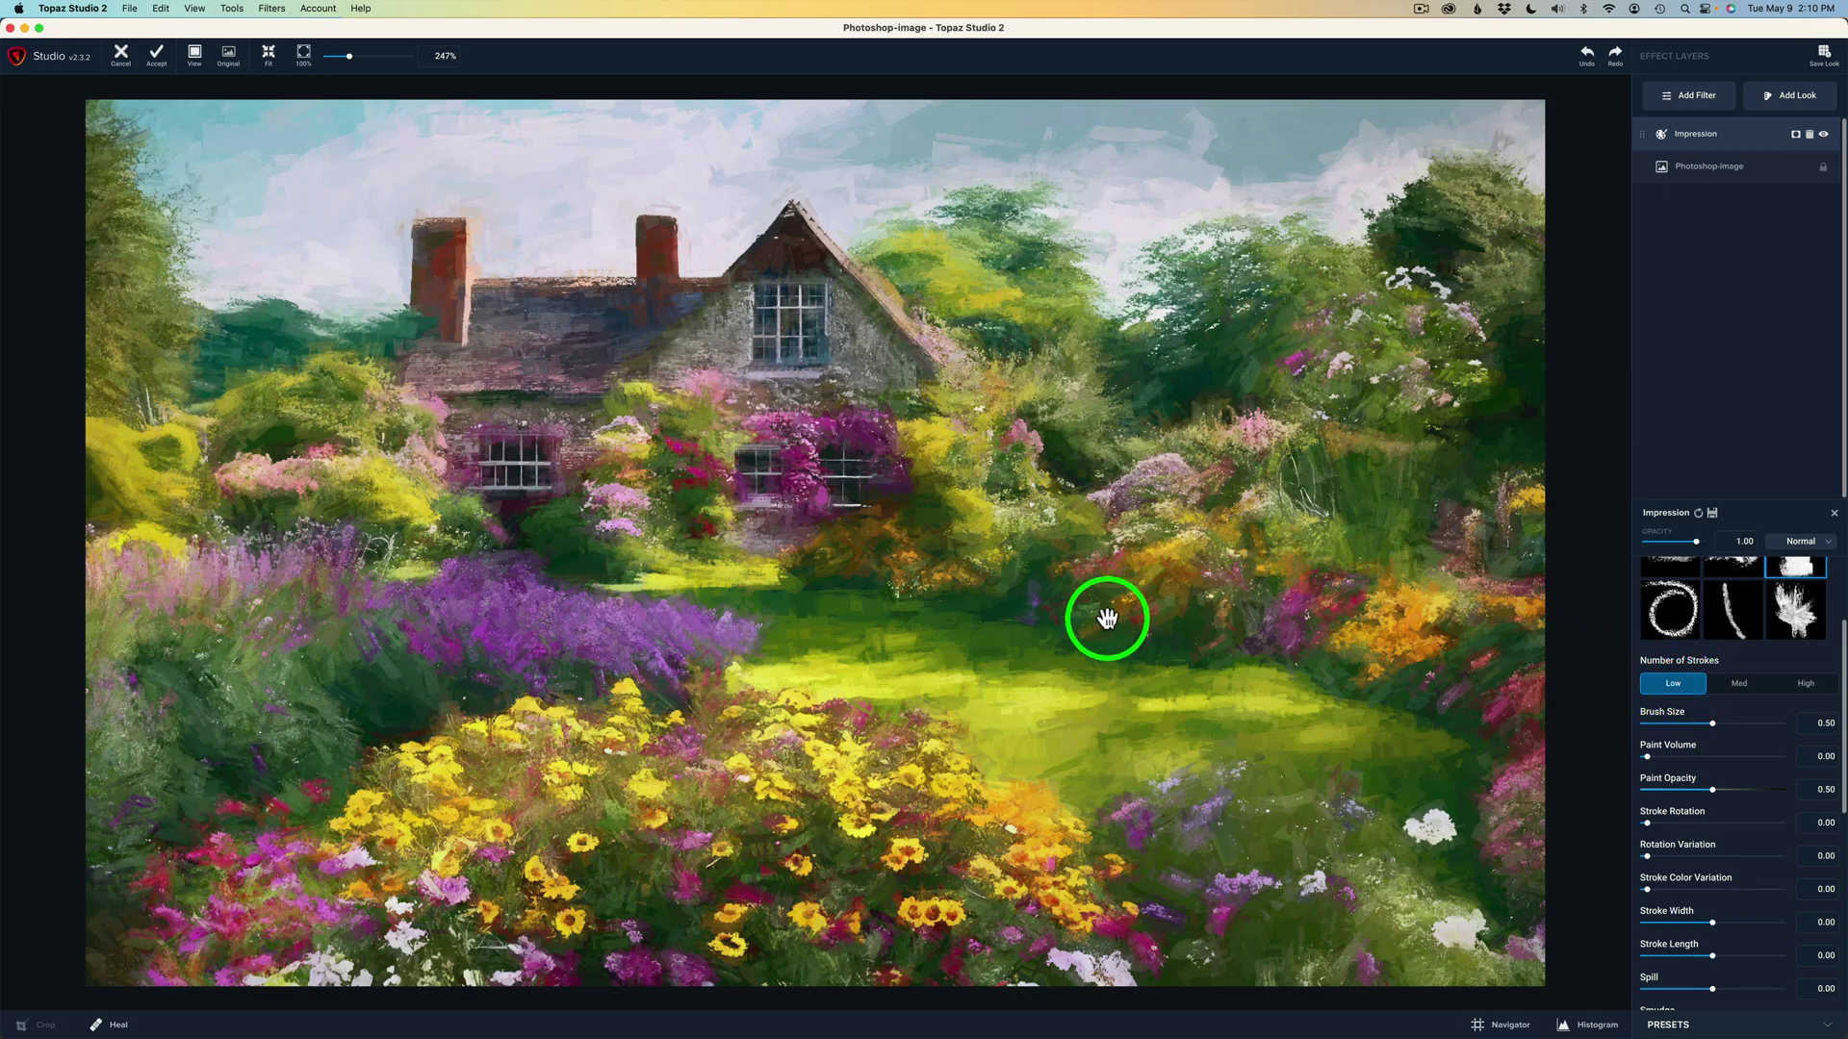
left_click(1745, 687)
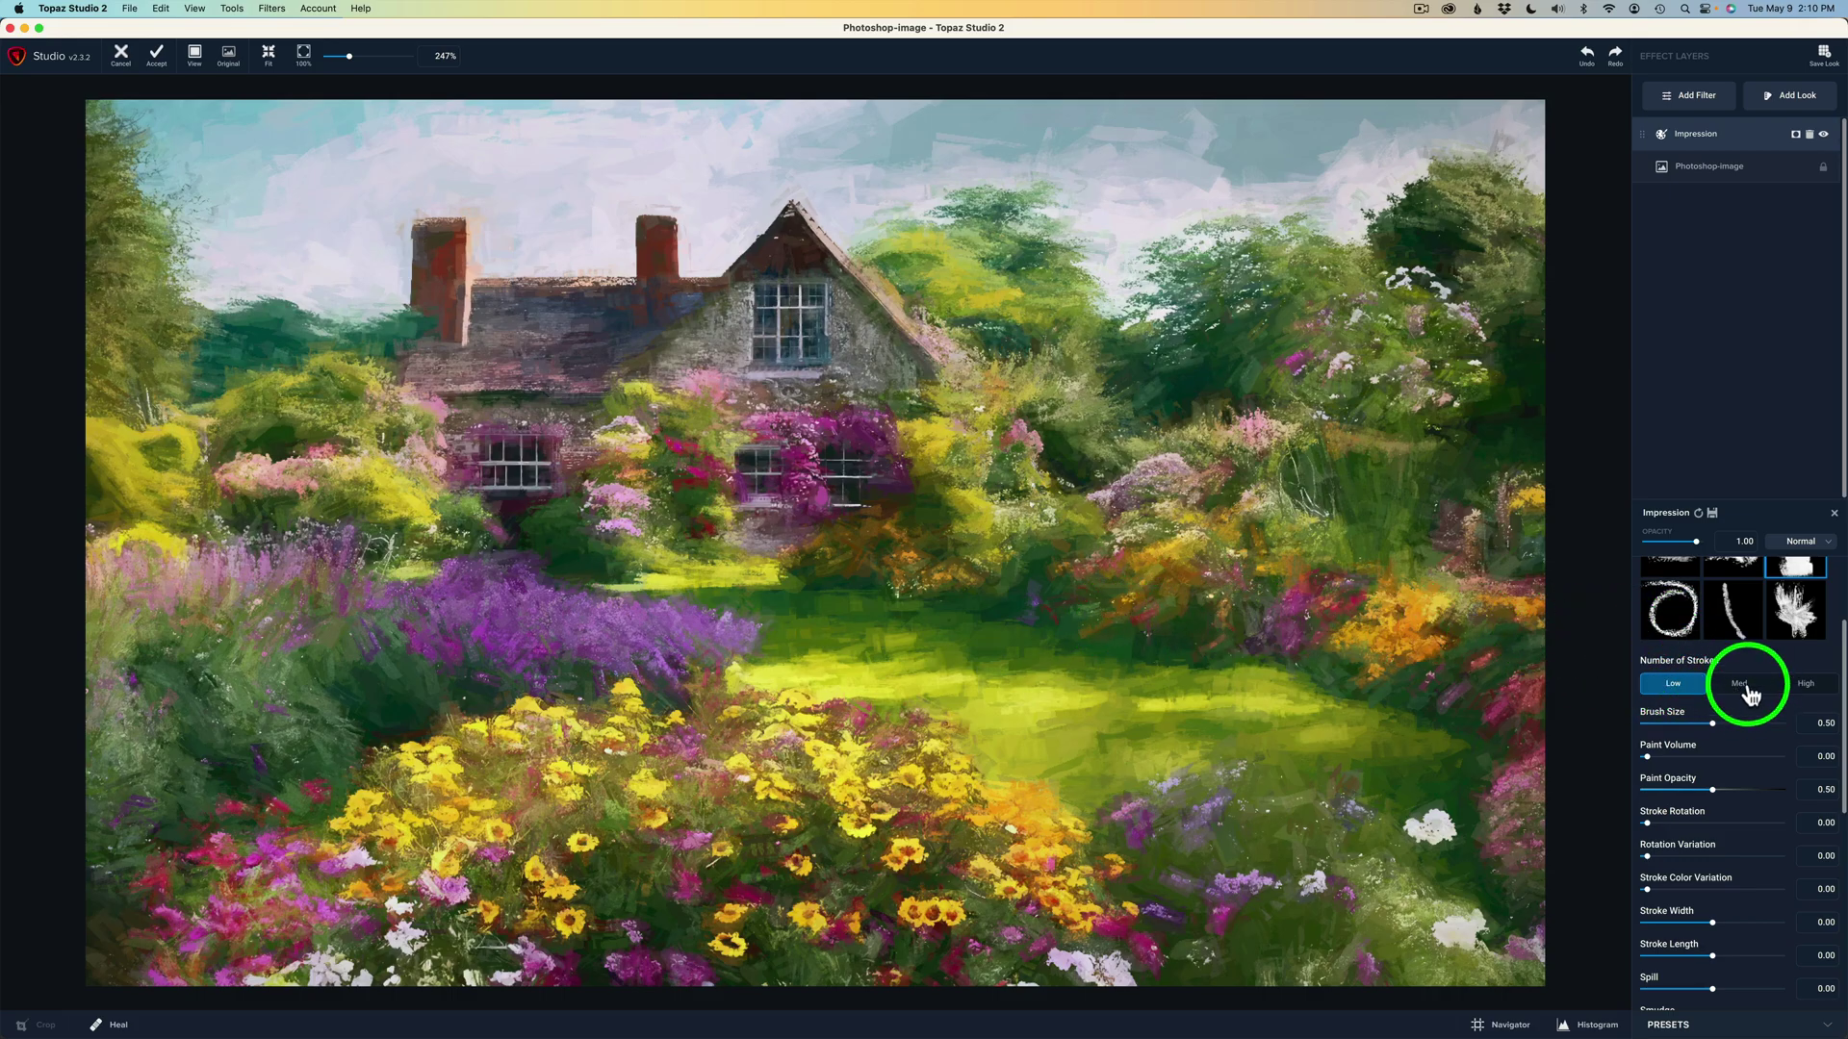
left_click(1802, 689)
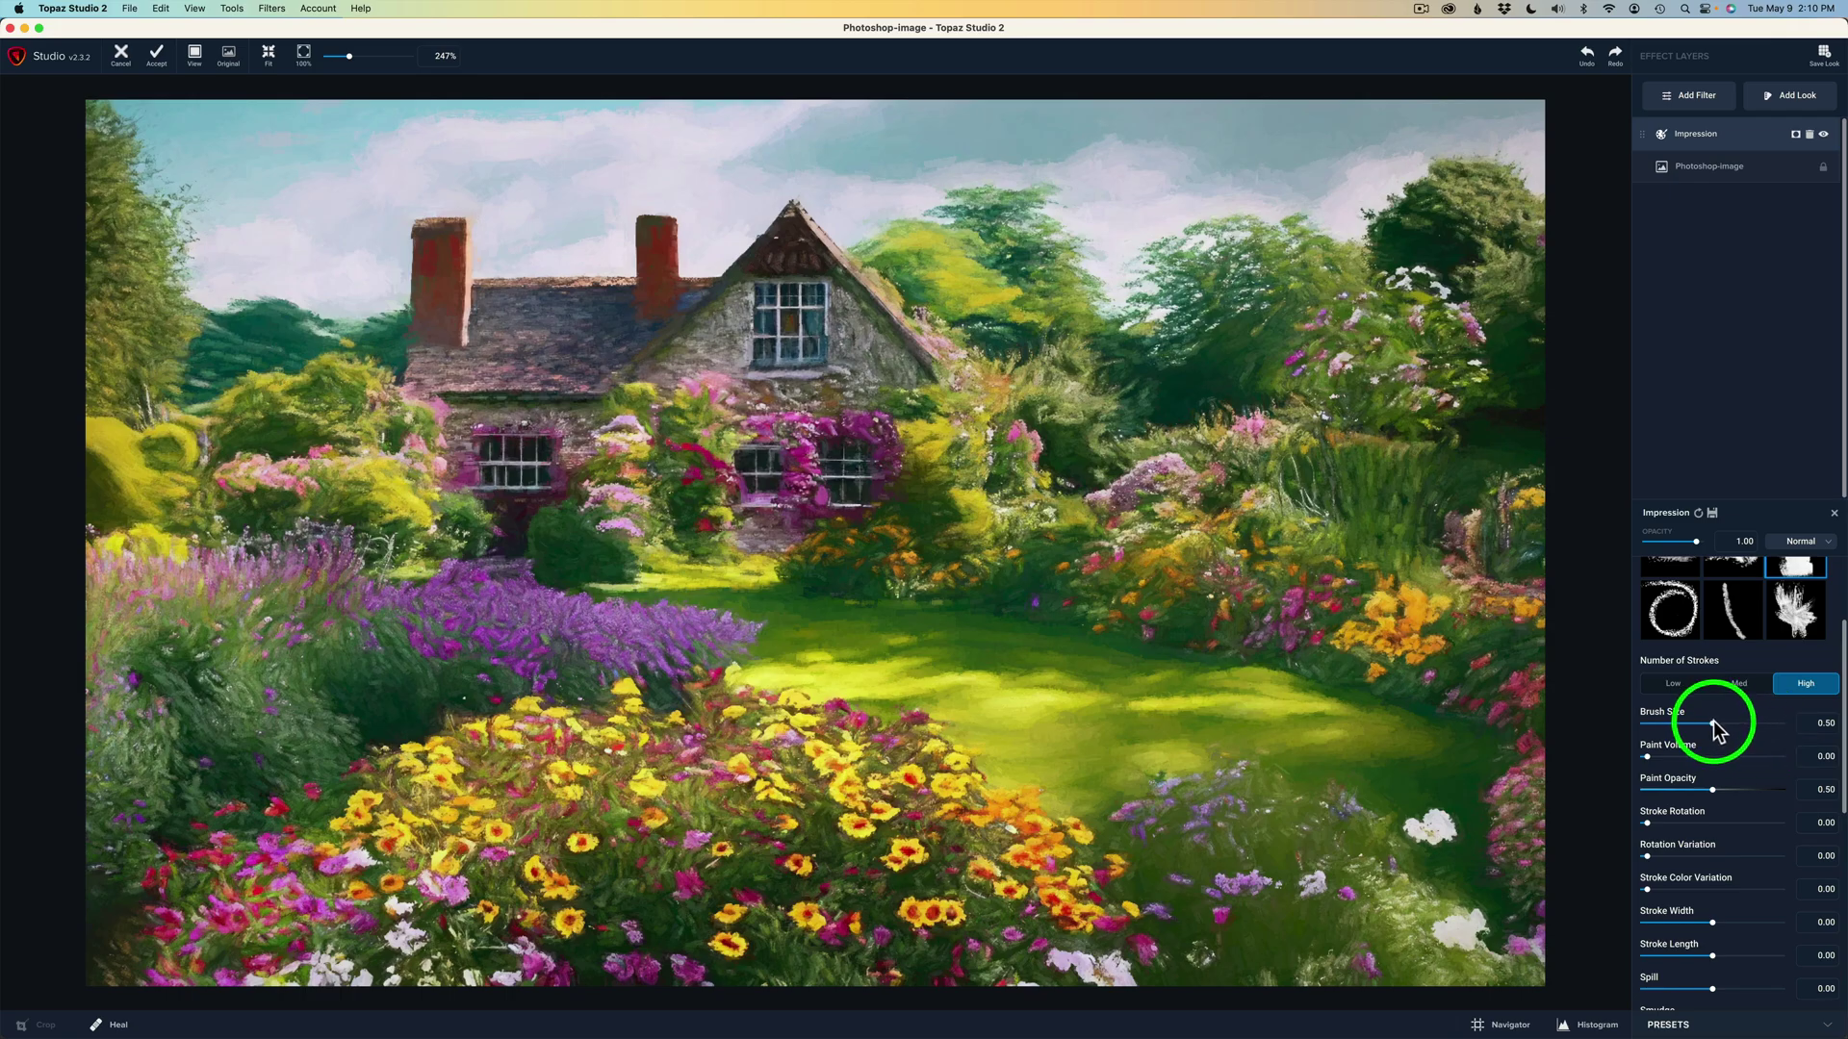
- Set Brush Size to 0.53, Paint Volume to 0.12, Paint Opacity to 0.61, Stroke Rotation to 0.13 and Rotation Variation to 0.08
mouse_move(1712, 722)
left_mouse_down()
mouse_move(1775, 724)
mouse_move(1688, 722)
mouse_move(1713, 720)
left_mouse_up()
left_click_drag(1715, 720, 1715, 719)
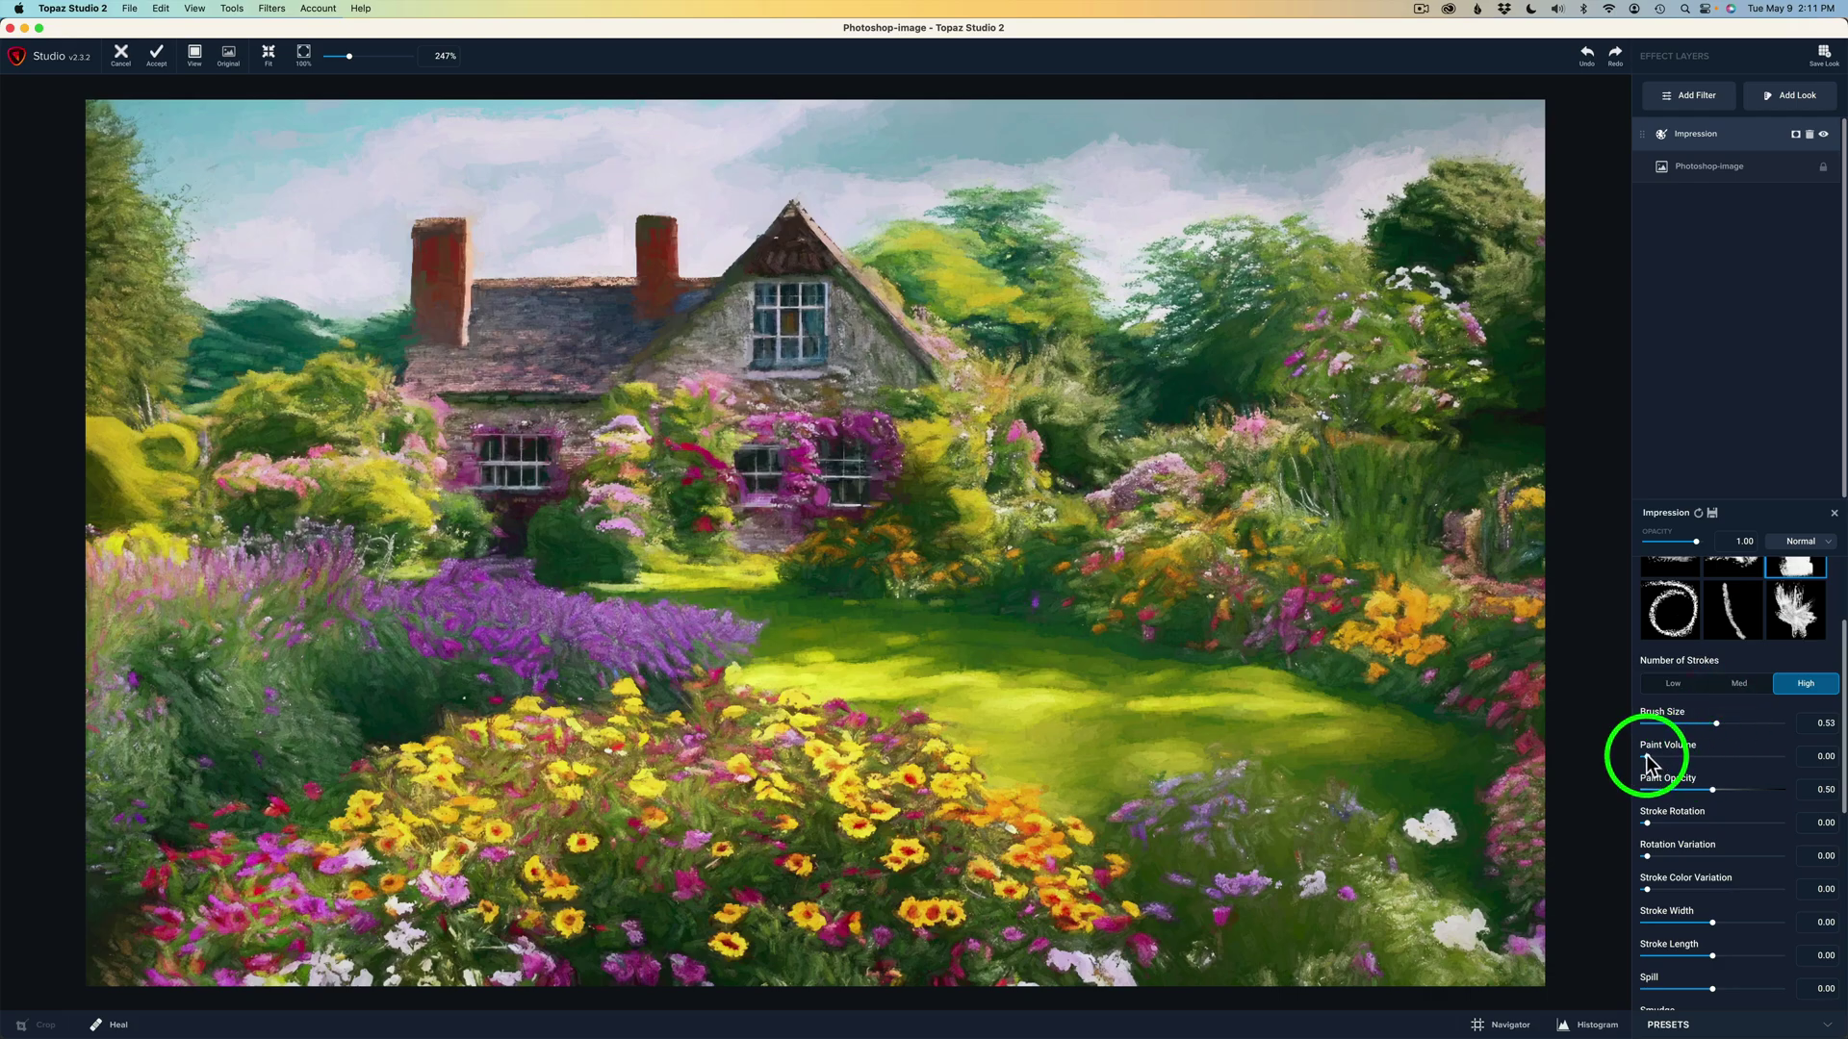
mouse_move(1646, 754)
left_mouse_down()
mouse_move(1764, 763)
mouse_move(1678, 750)
mouse_move(1749, 754)
mouse_move(1663, 753)
mouse_move(1714, 794)
mouse_move(1782, 793)
mouse_move(1726, 791)
mouse_move(1654, 825)
mouse_move(1720, 822)
mouse_move(1658, 826)
left_mouse_up()
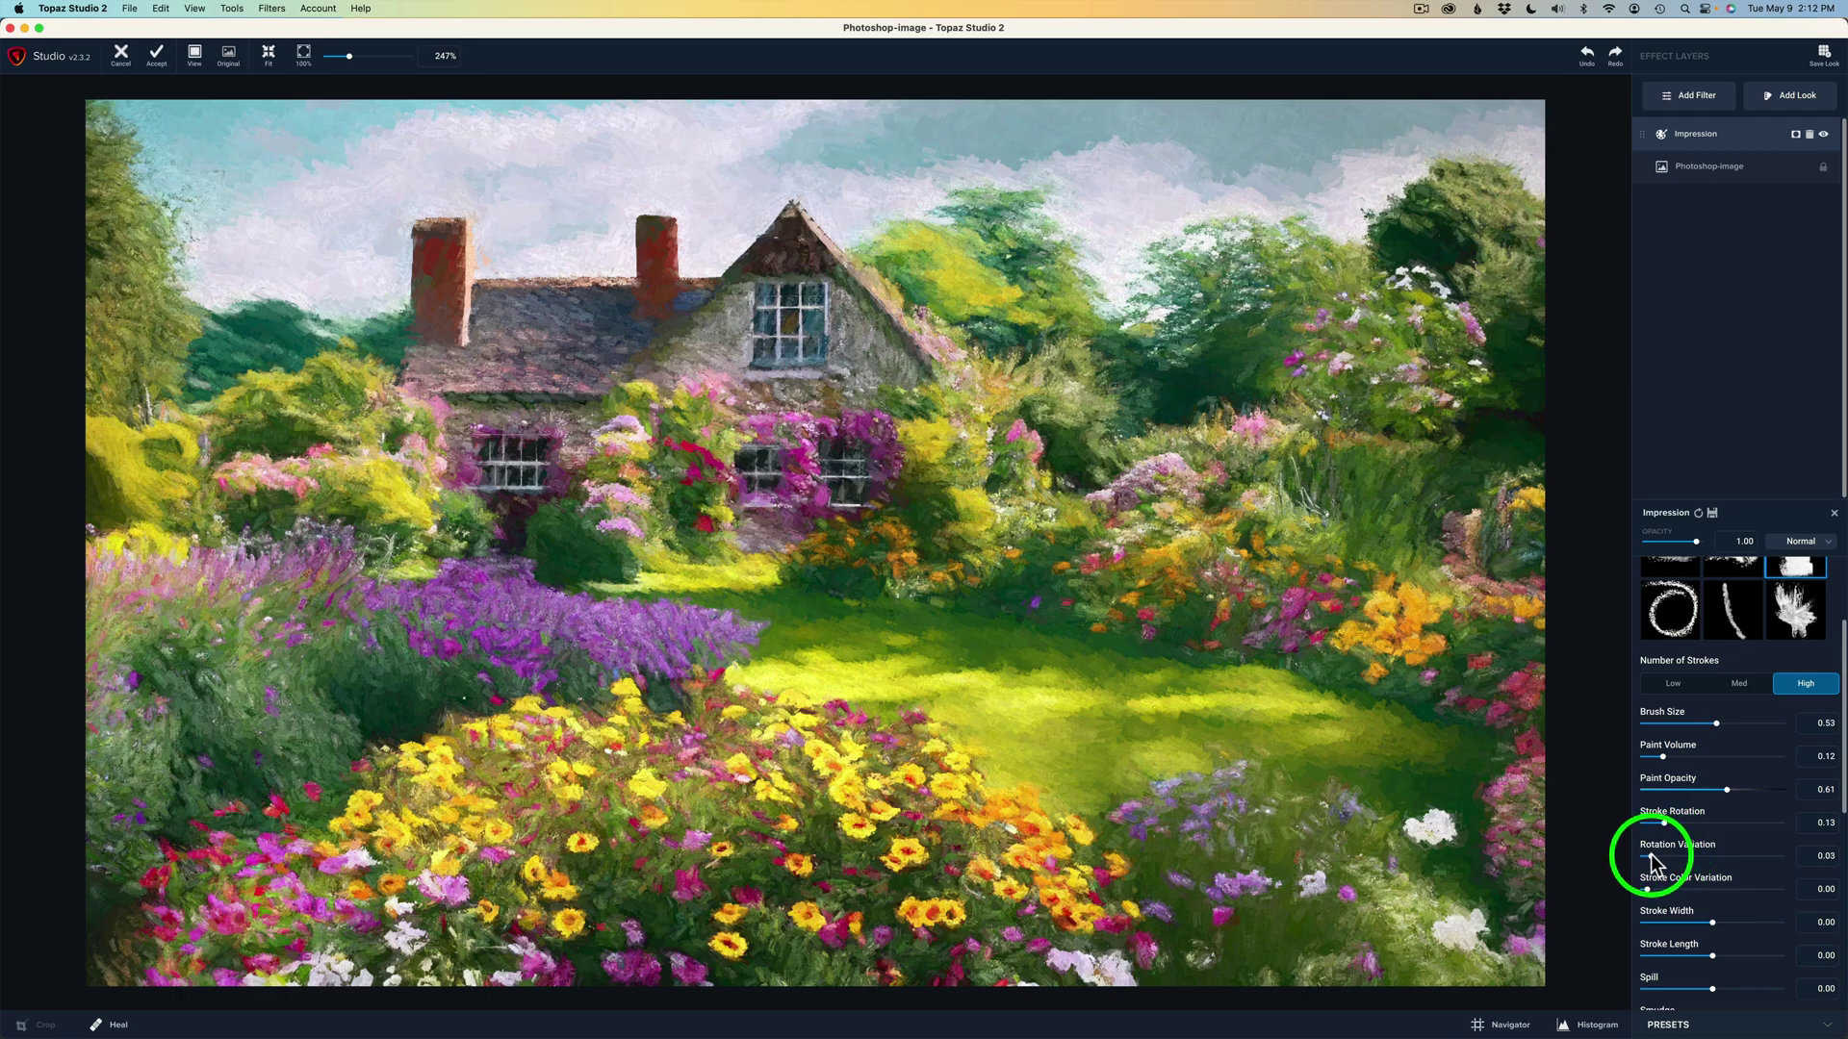
mouse_move(1650, 852)
left_mouse_down()
mouse_move(1677, 857)
mouse_move(1661, 853)
left_mouse_up()
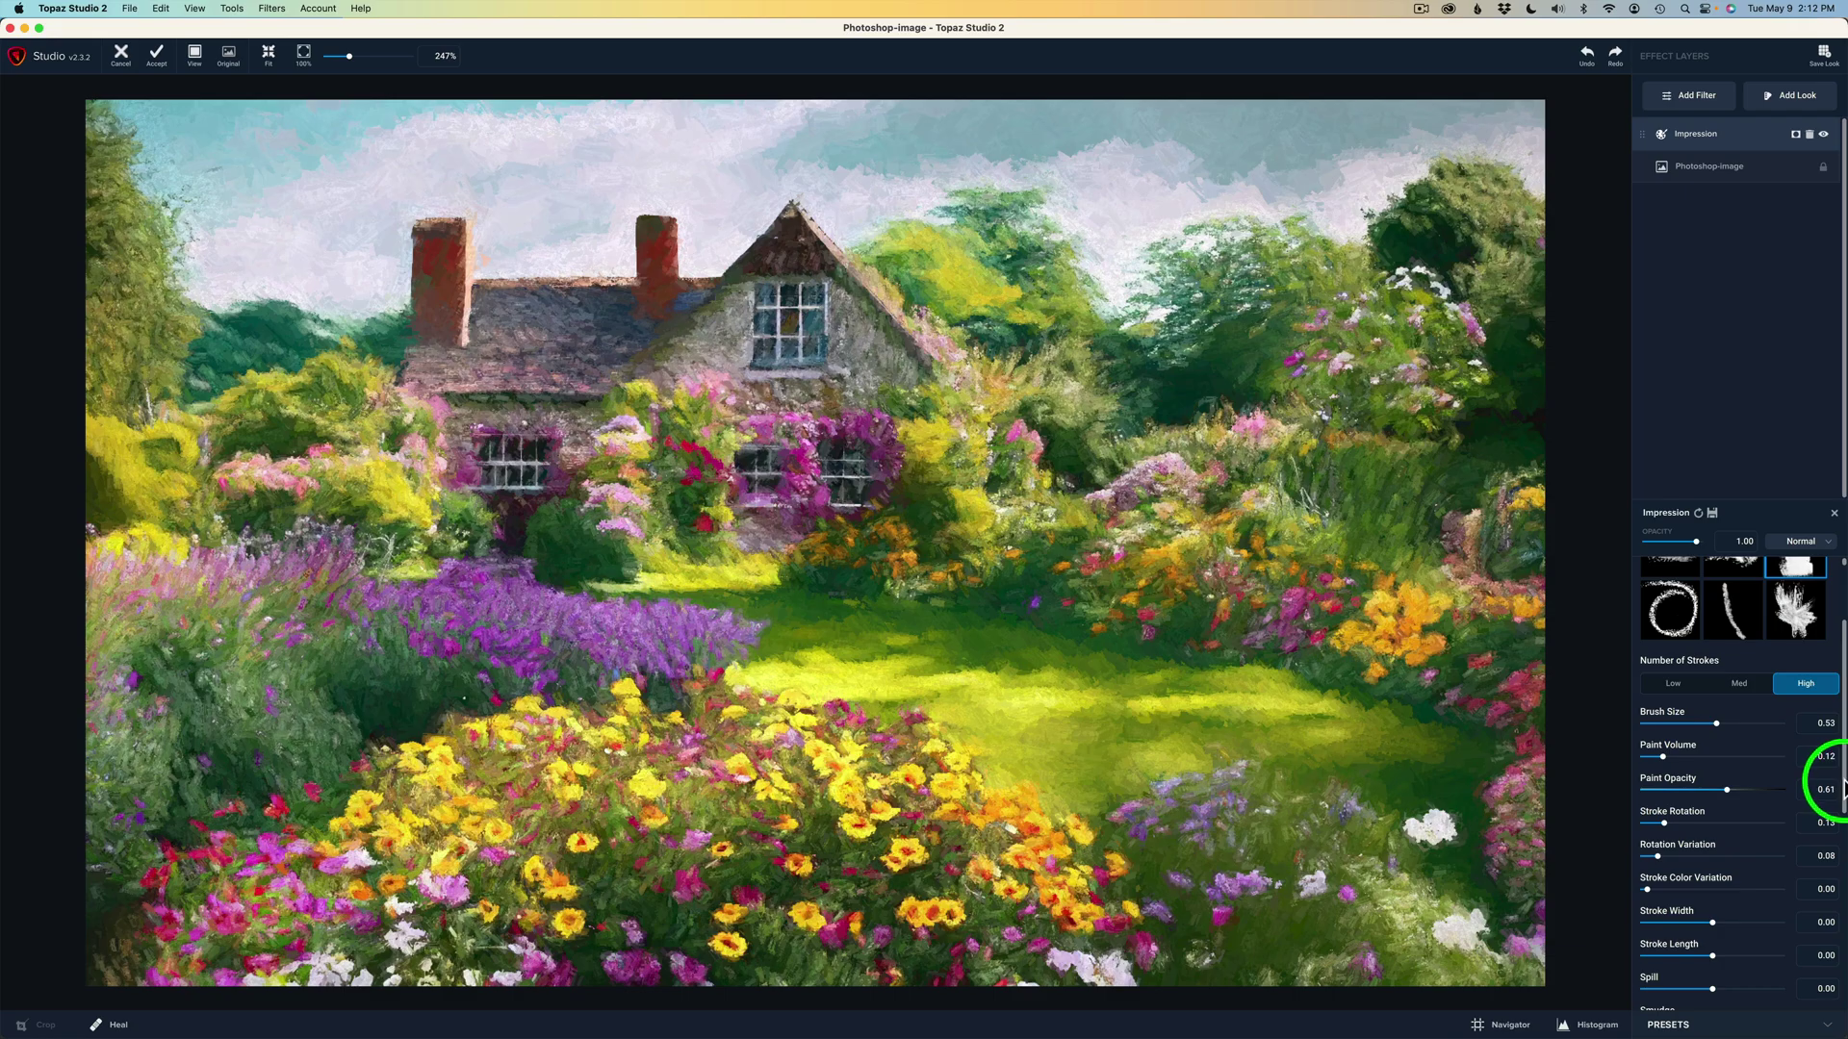
- Keep Stroke Color Variation at 0.00, set Stroke Width to -0.43 and Stroke Length to -0.21, and reset Spill to 0.00
left_click_drag(1844, 789, 1842, 847)
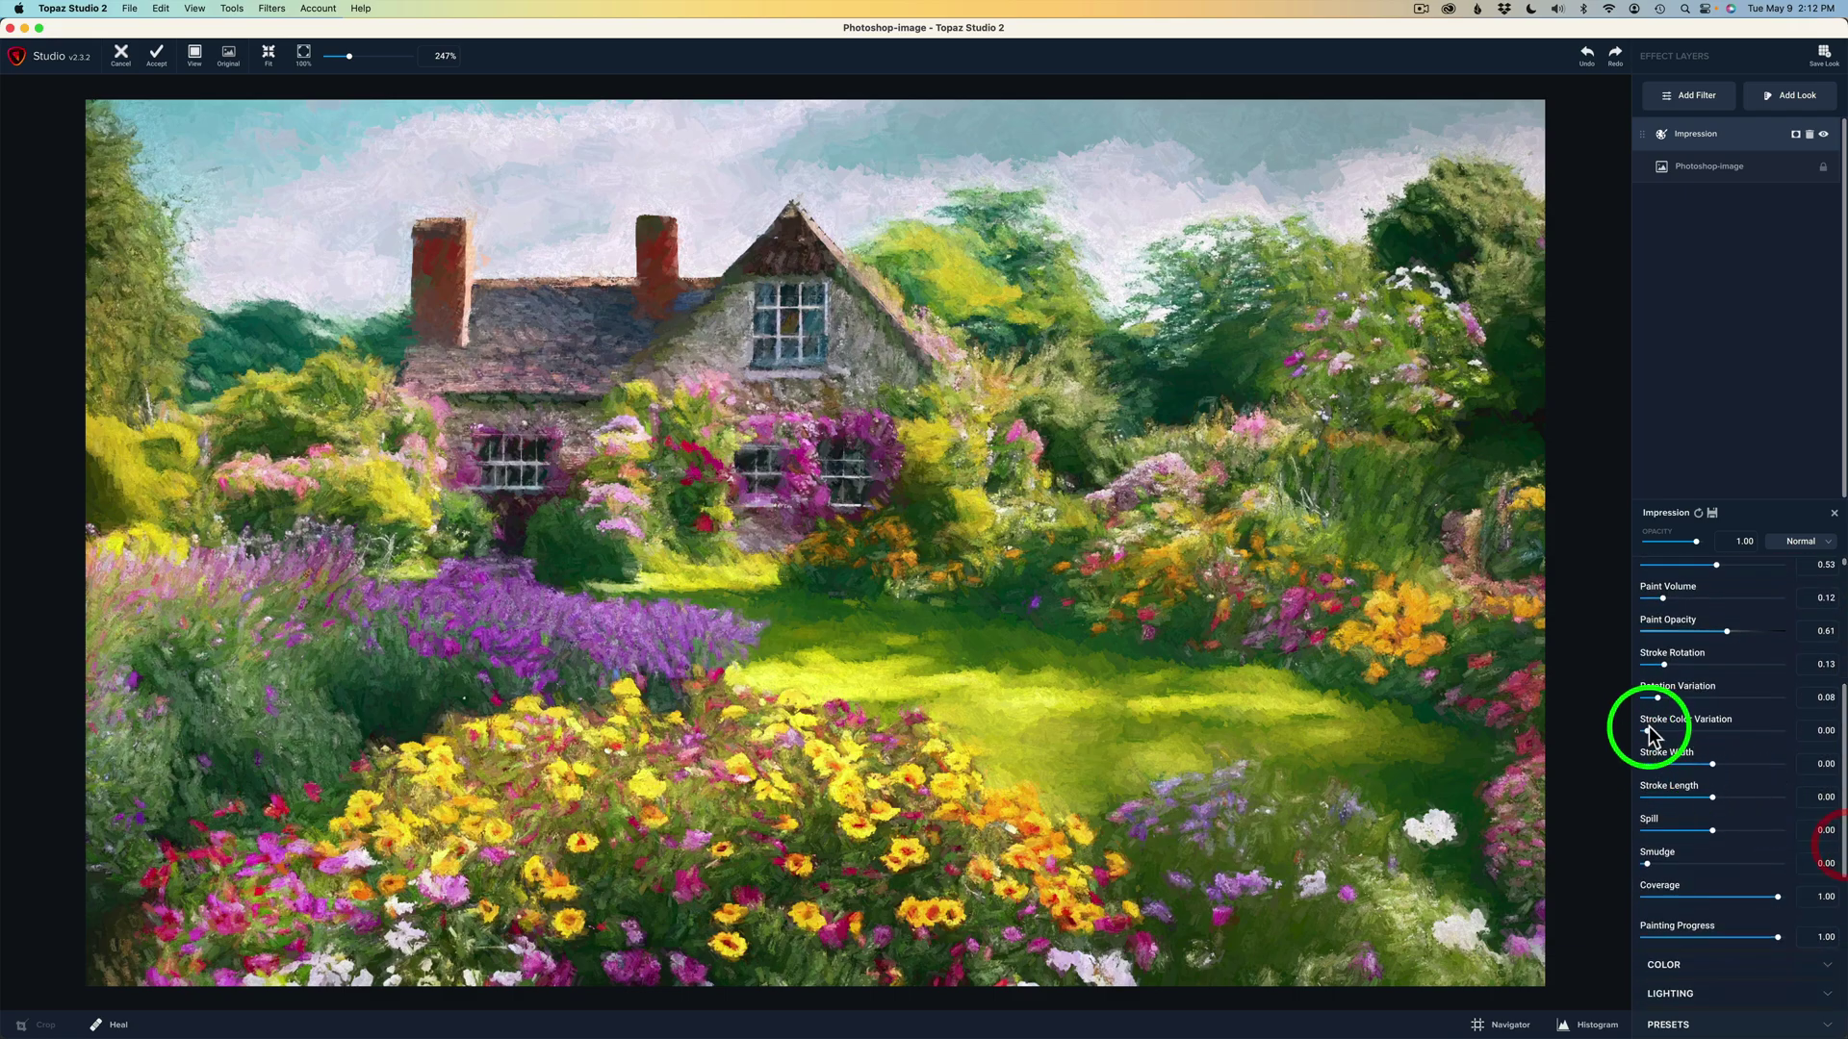
mouse_move(1648, 729)
left_mouse_down()
mouse_move(1724, 732)
mouse_move(1580, 723)
left_mouse_up()
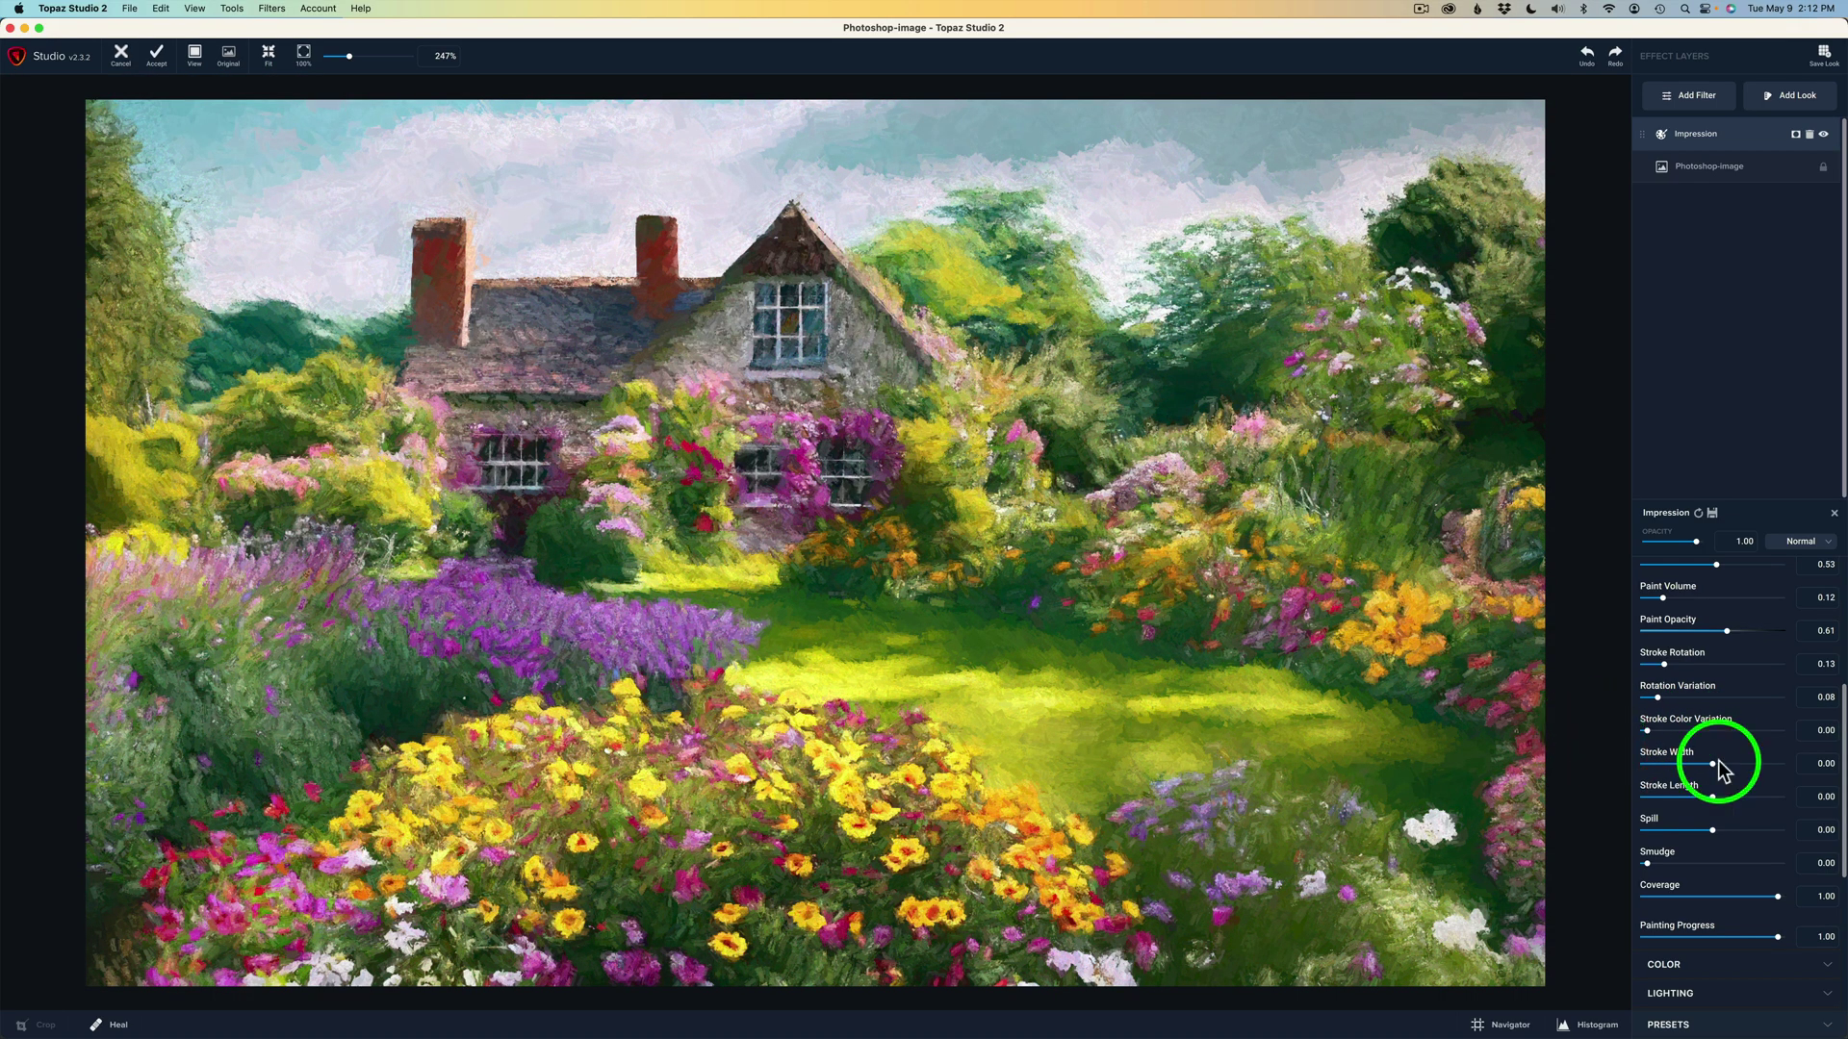
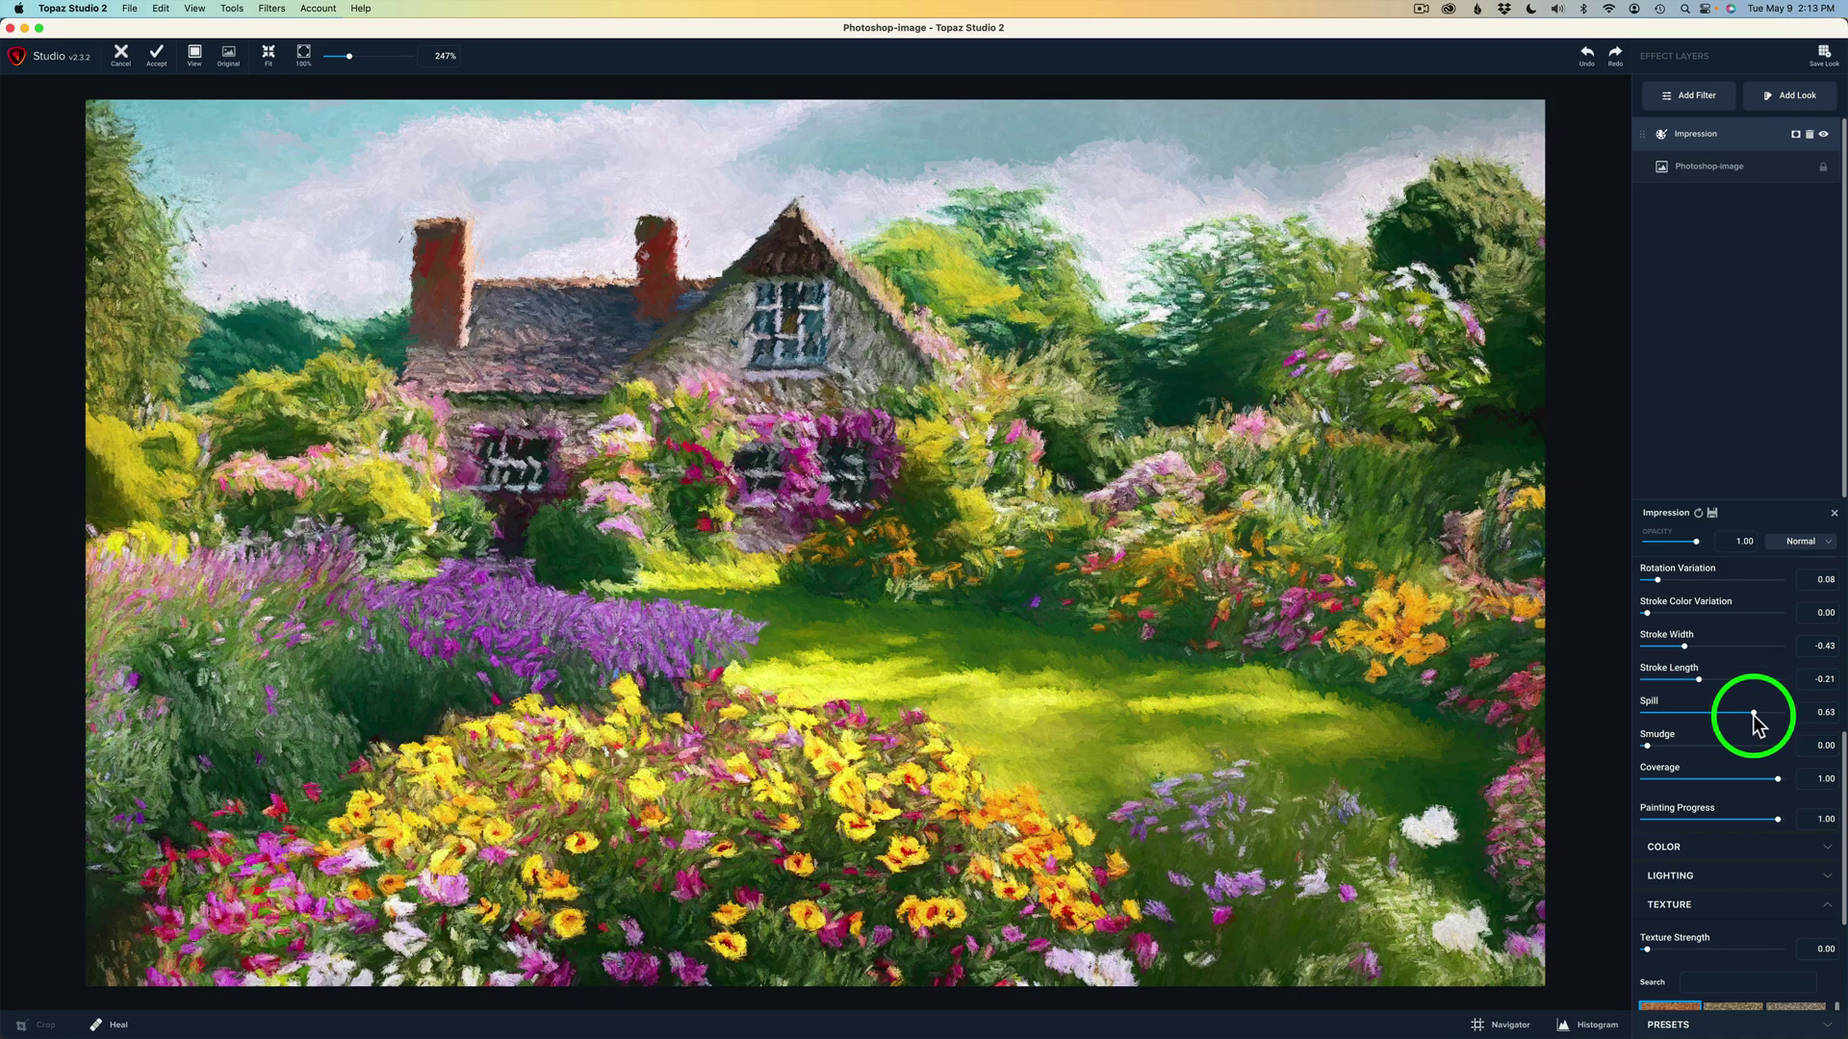
double_click(1653, 701)
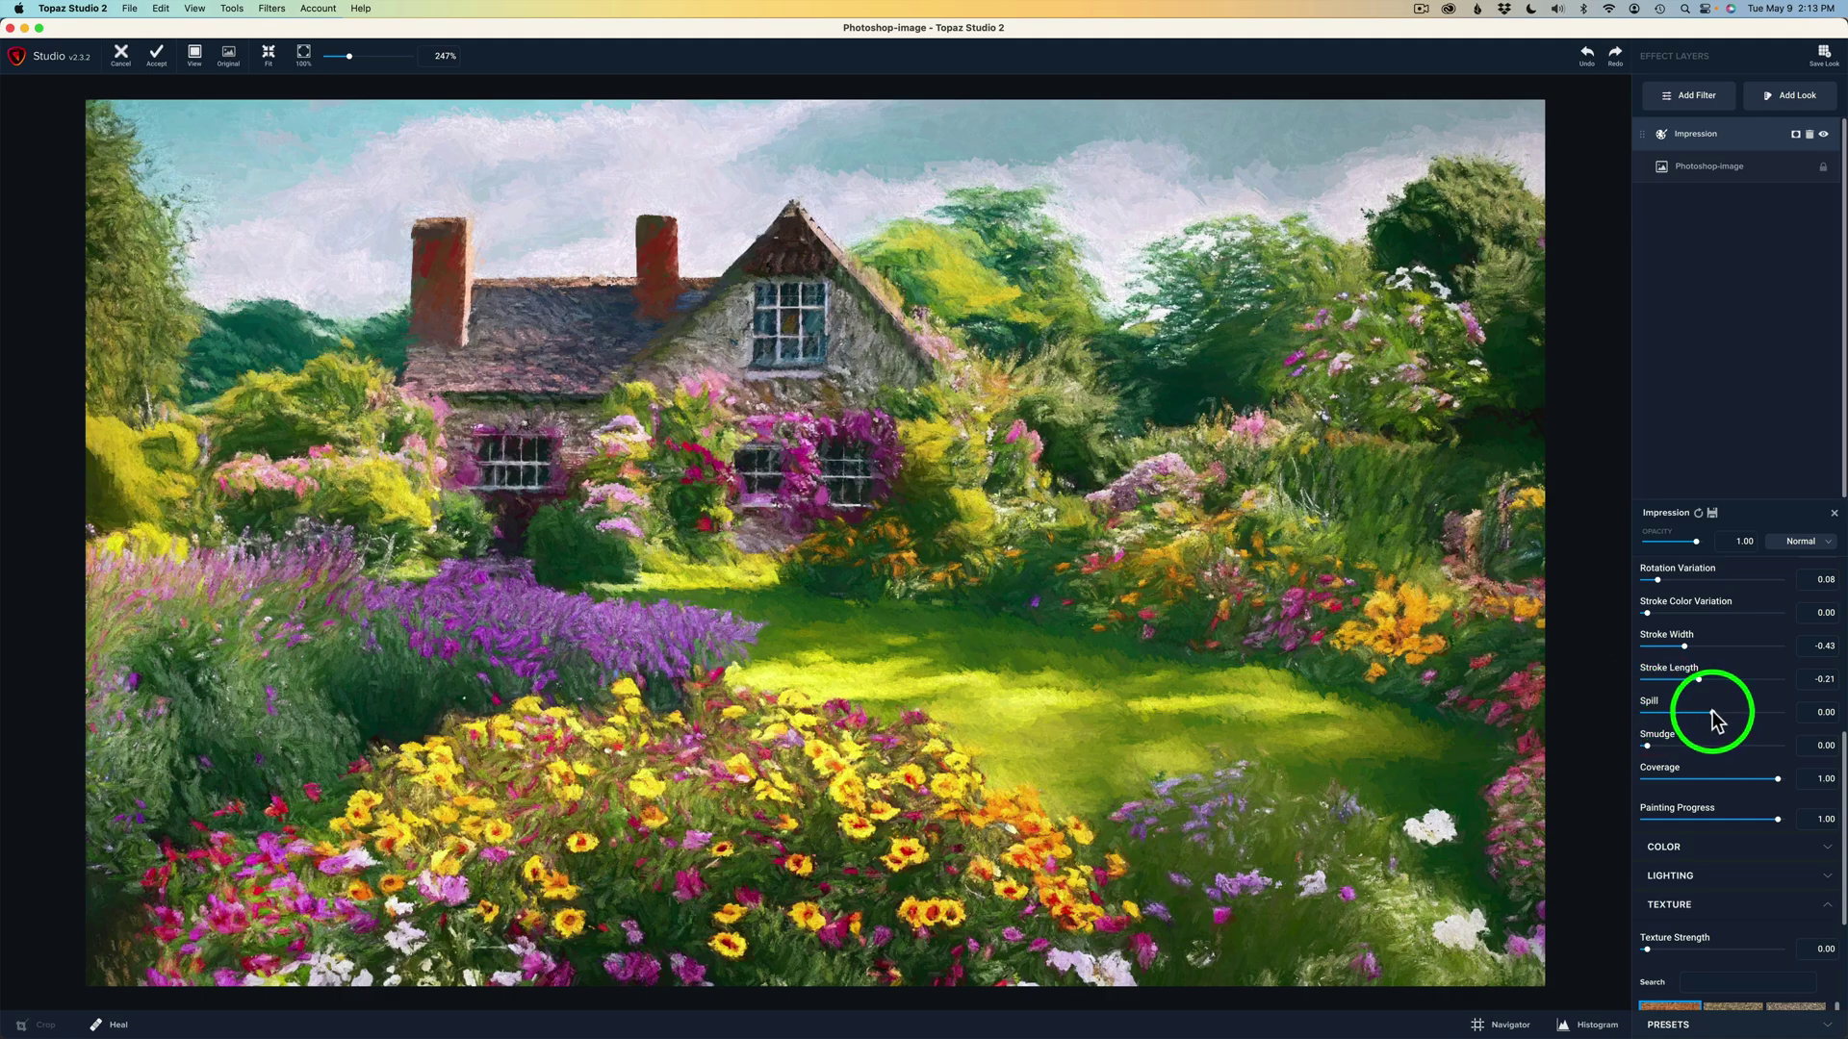
- Set the Impression filter's Spill to -0.54, try a Smudge of 0.14, and reset Smudge to 0.00
left_click_drag(1712, 717, 1673, 708)
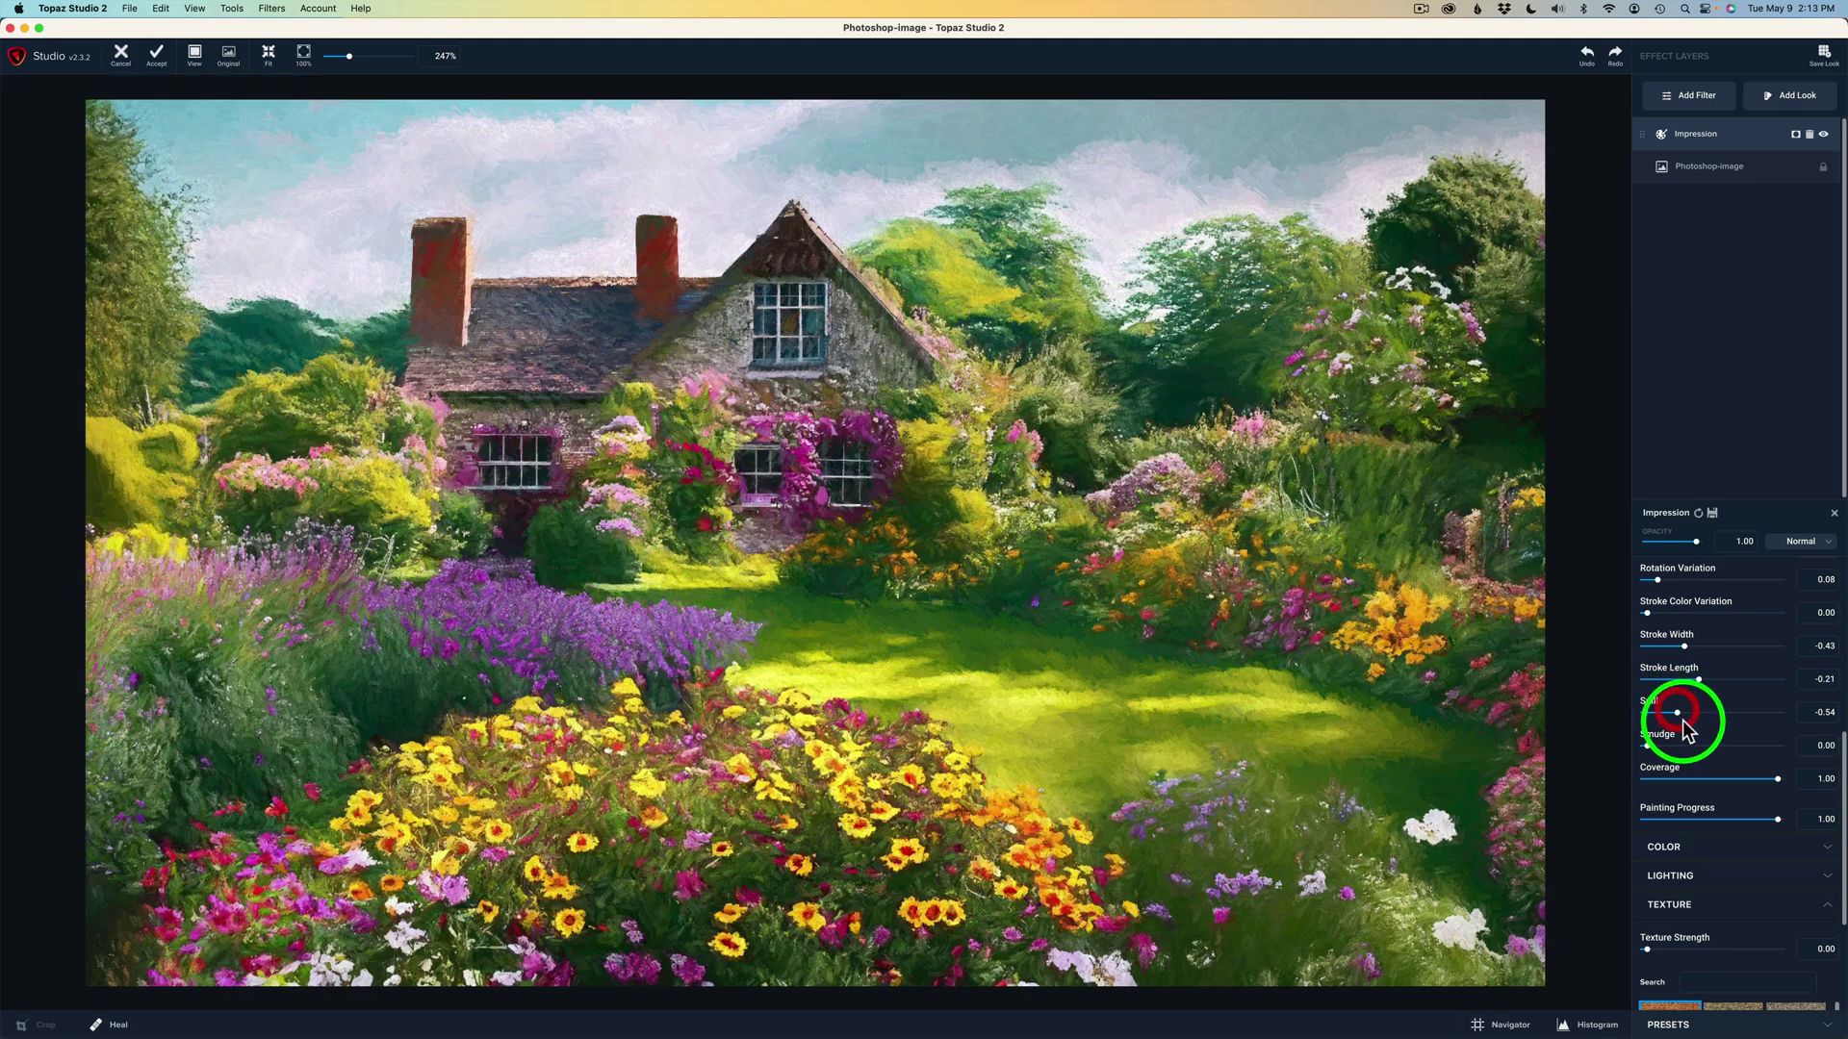
left_click(1655, 741)
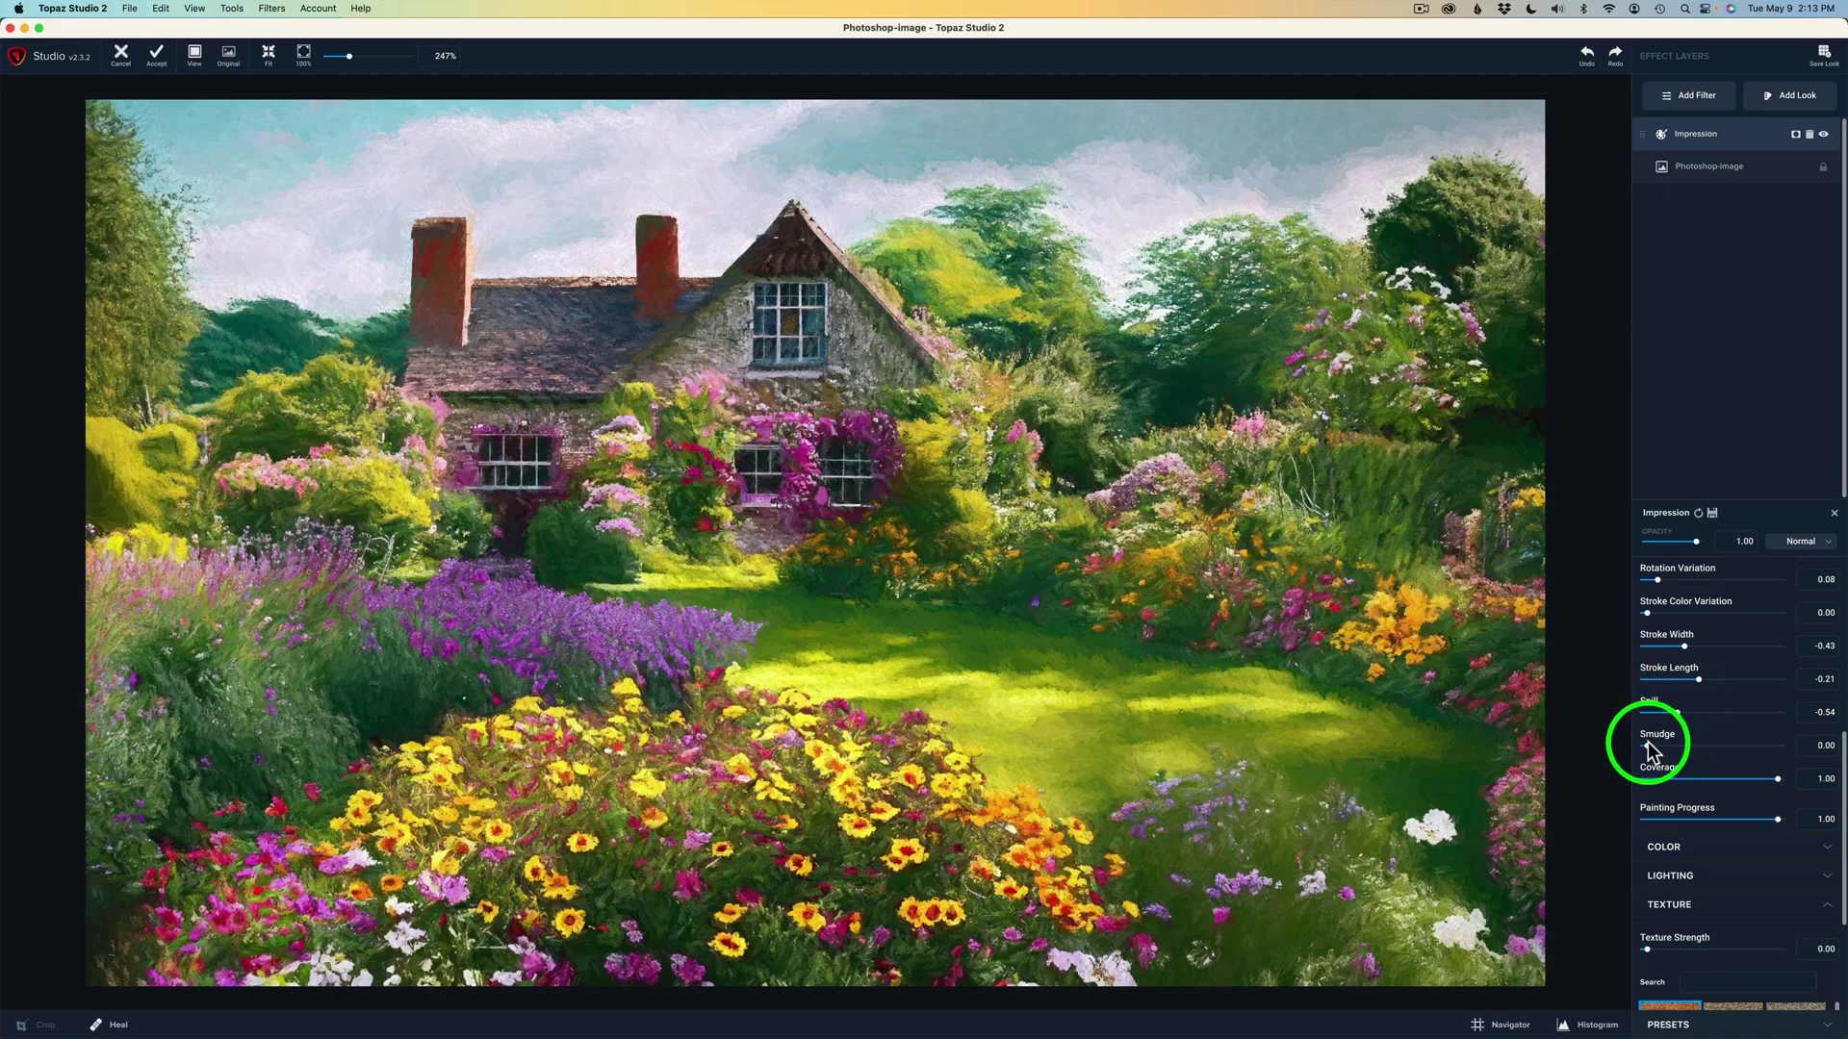
mouse_move(1646, 743)
left_mouse_down()
mouse_move(1676, 746)
mouse_move(1660, 741)
left_mouse_up()
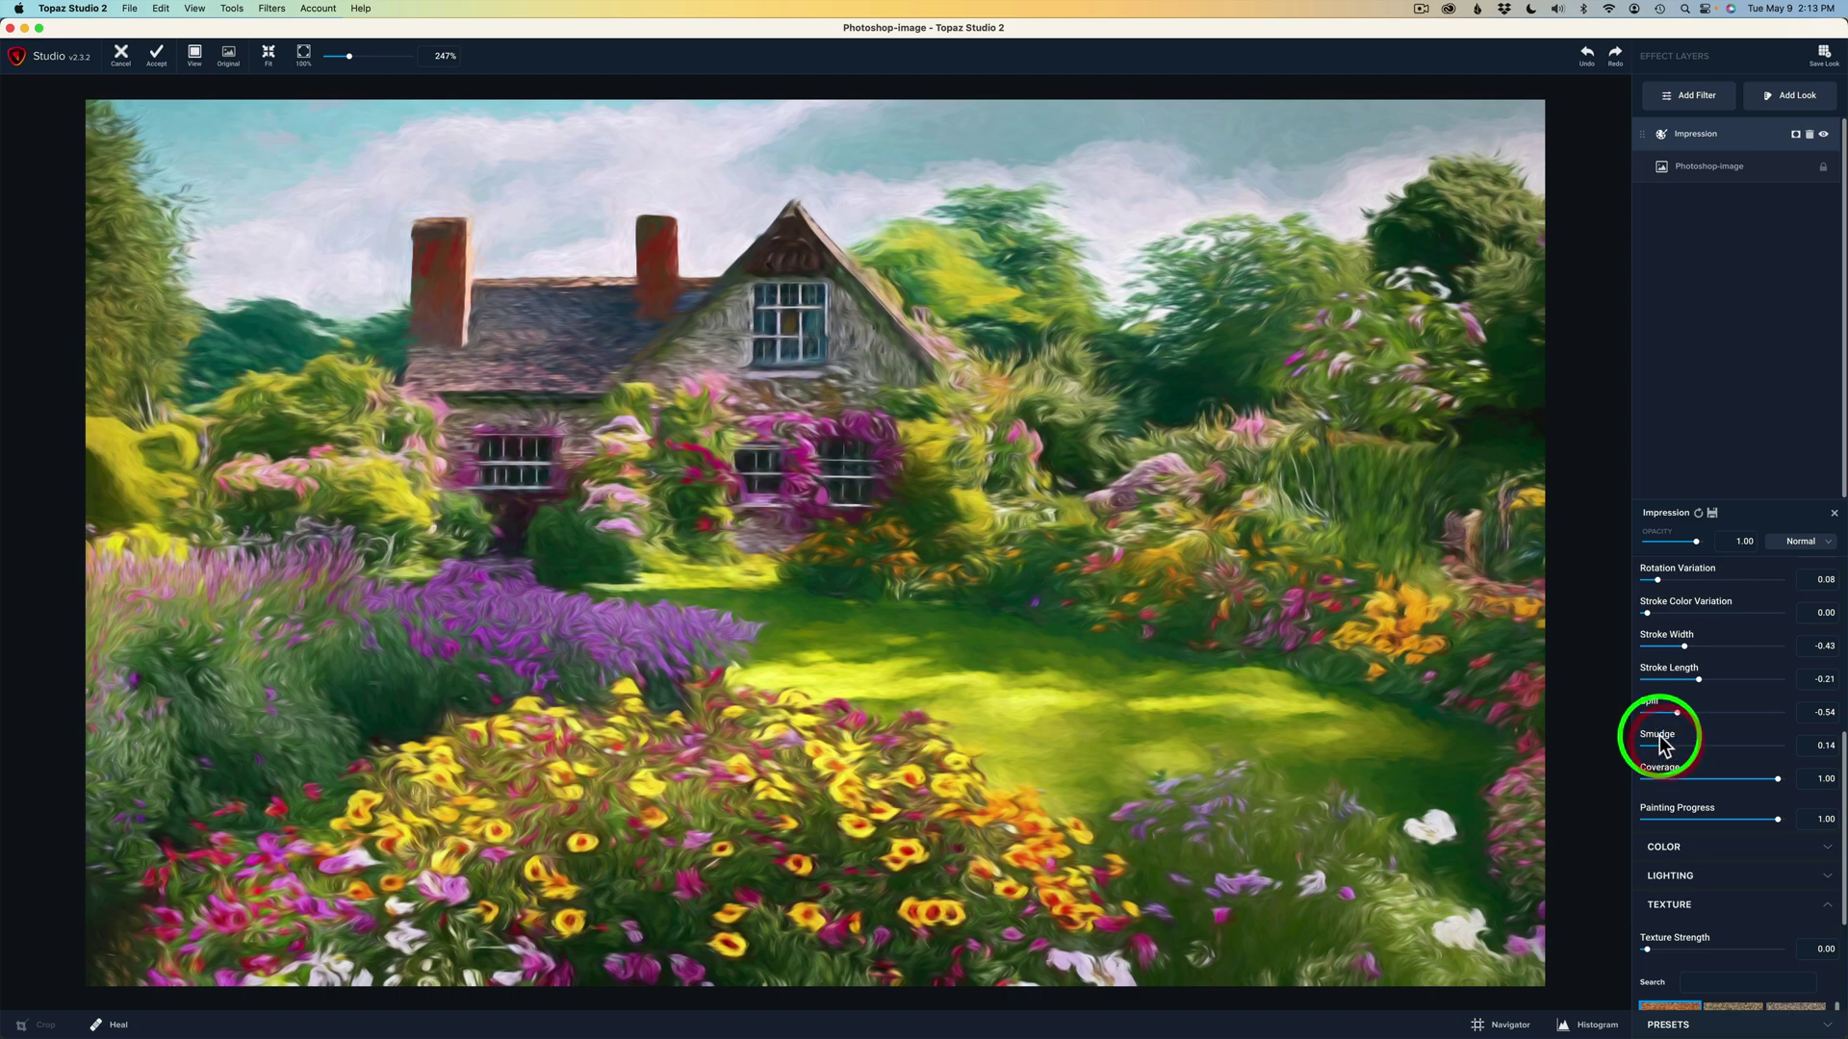
double_click(1662, 744)
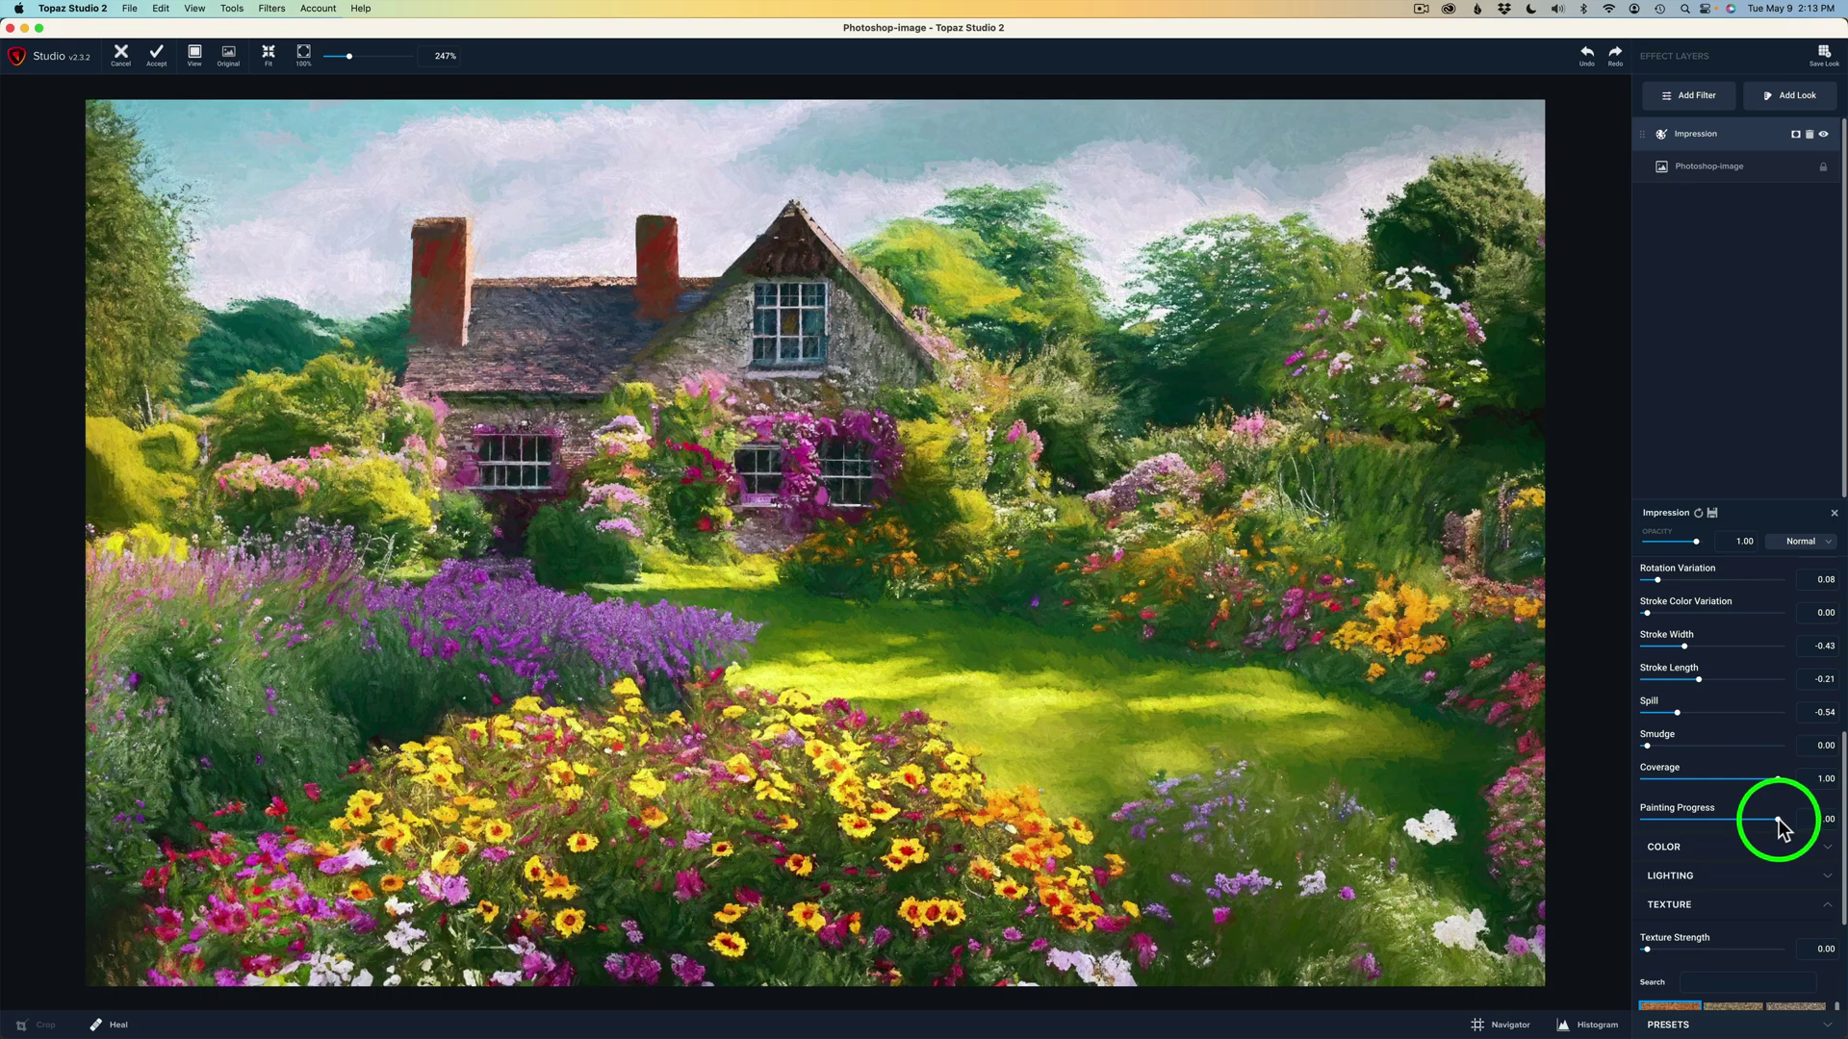
- Try Painting Progress at 0.00 for the Impression filter and set it to 0.76
left_click_drag(1781, 827, 1609, 819)
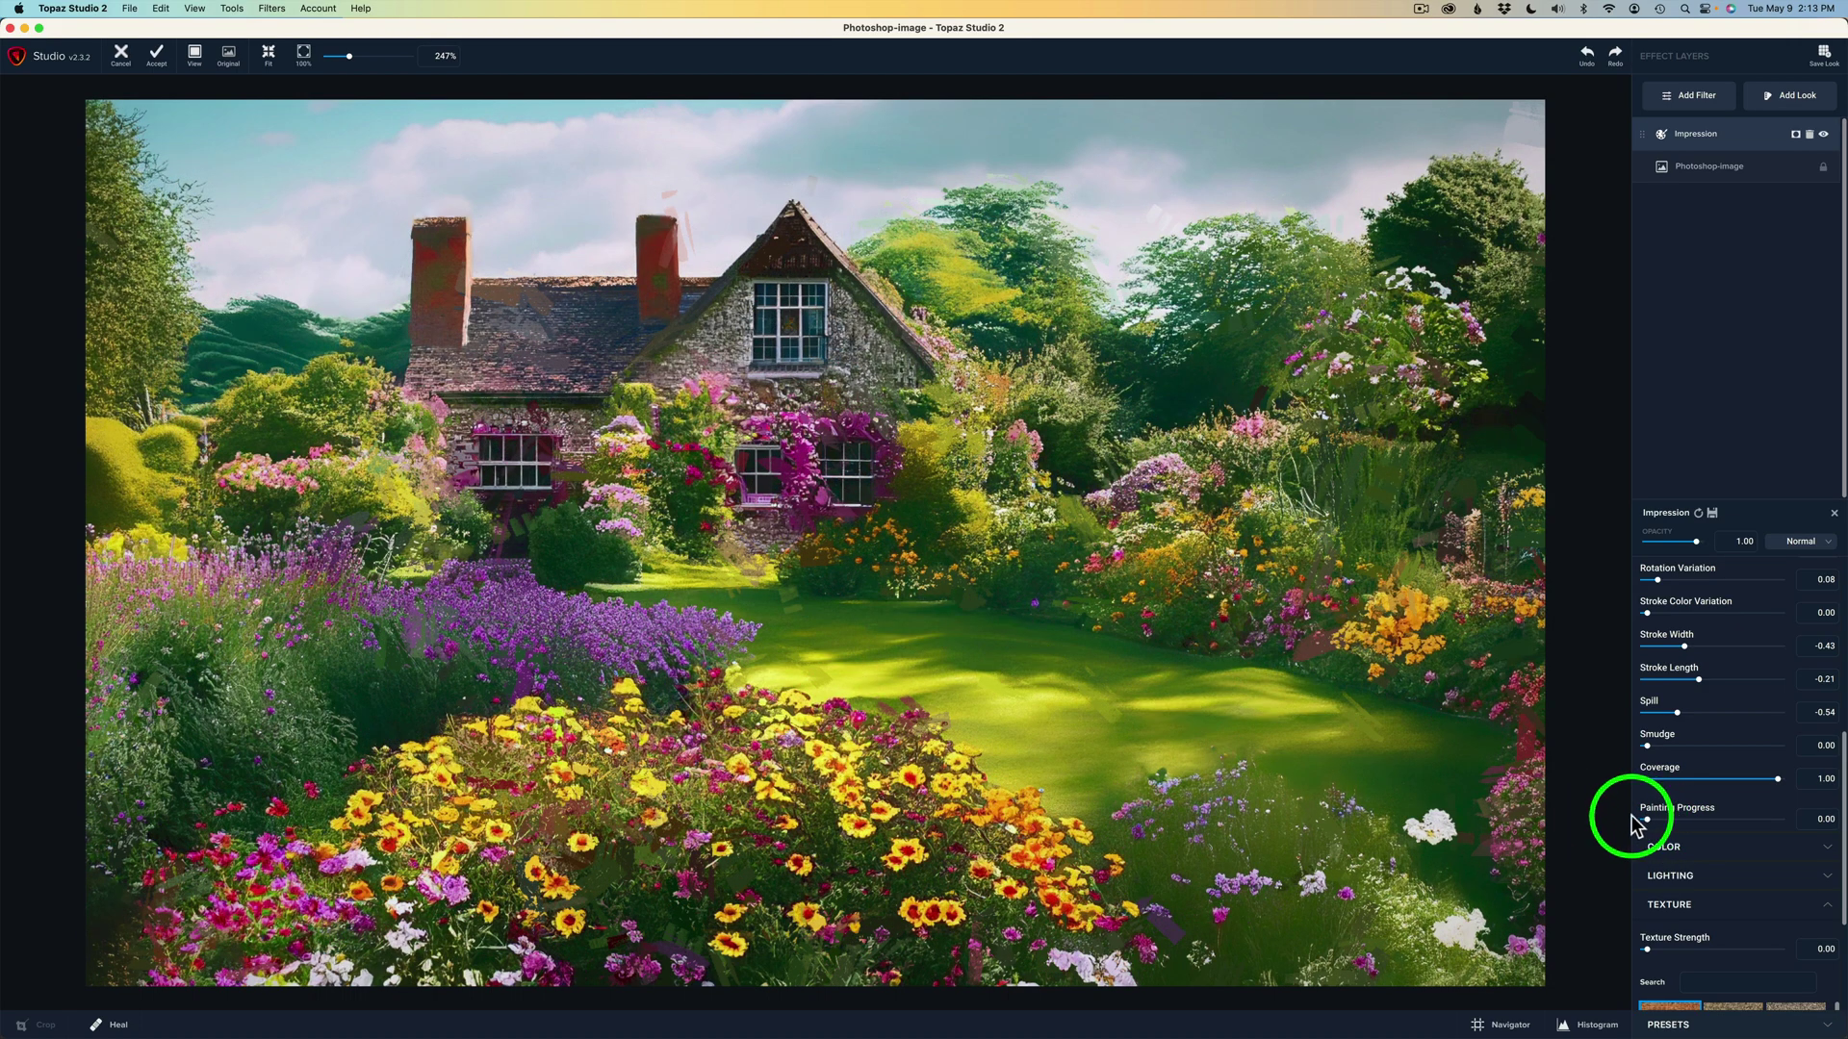
mouse_move(1633, 816)
left_mouse_down()
mouse_move(1819, 825)
mouse_move(1745, 818)
left_mouse_up()
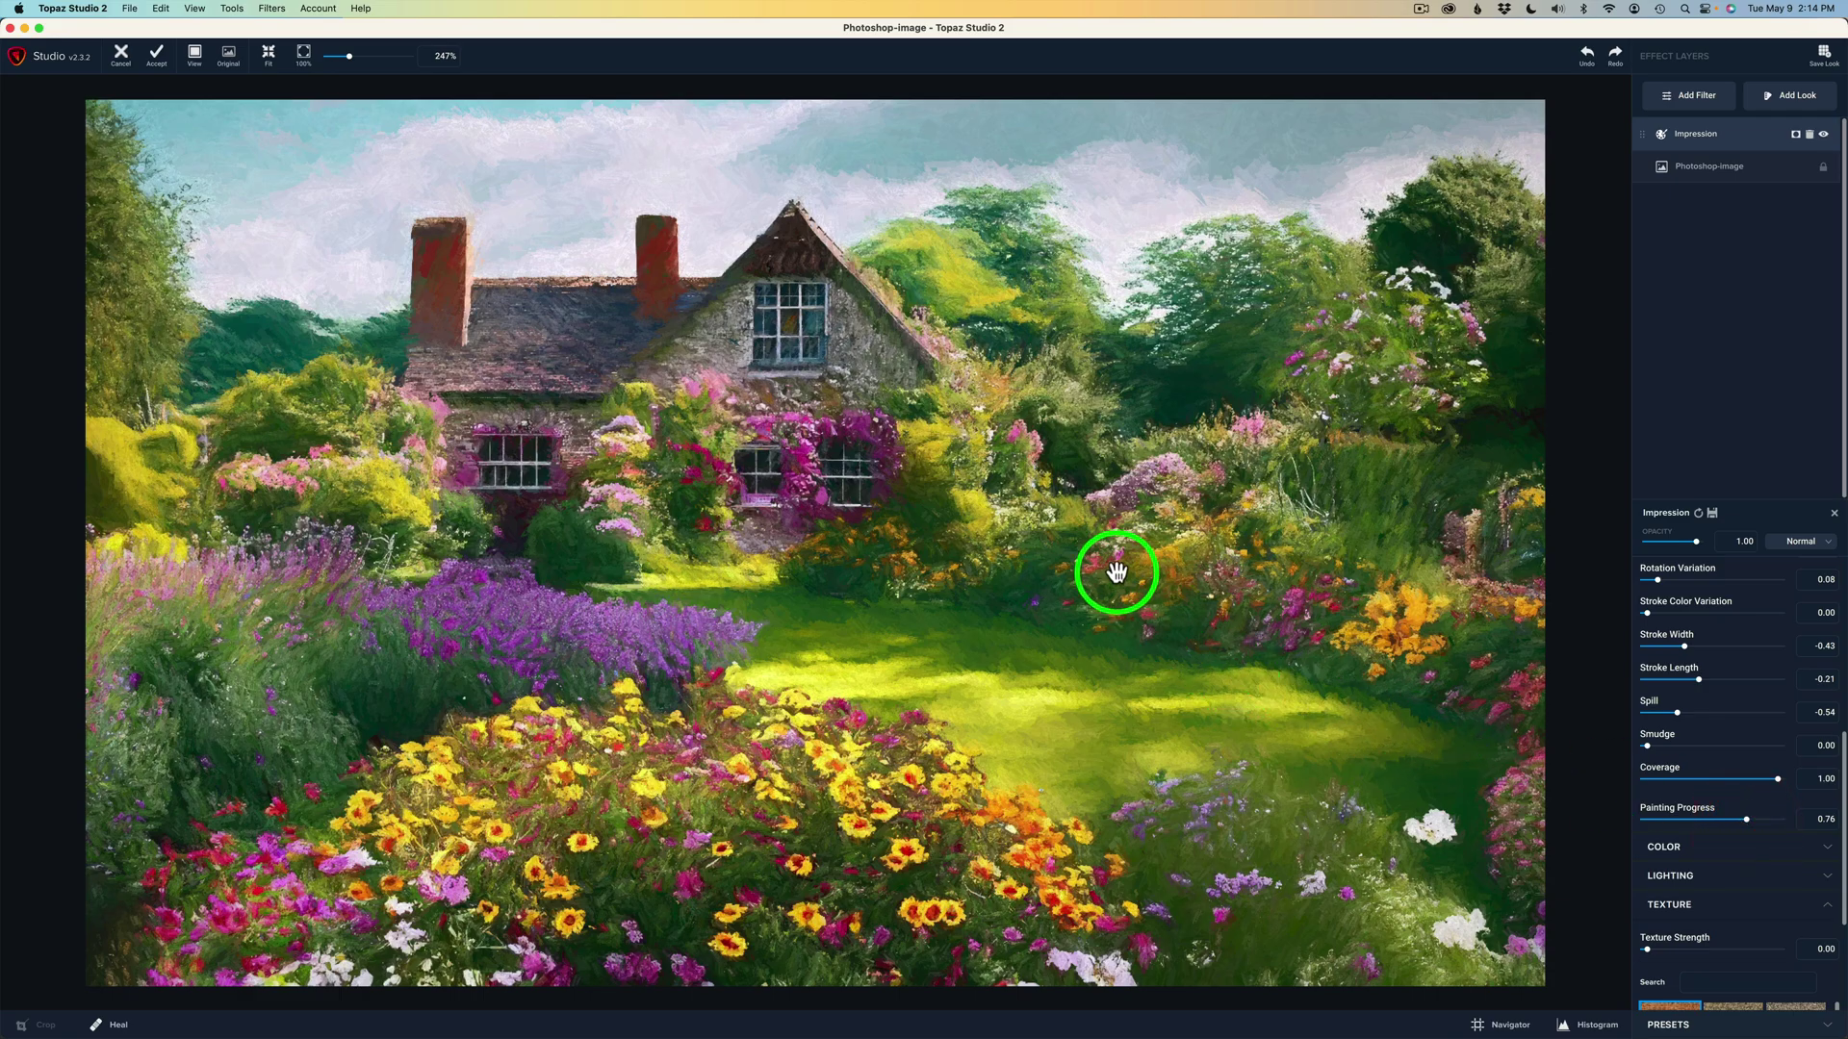
left_click_drag(1116, 571, 1116, 572)
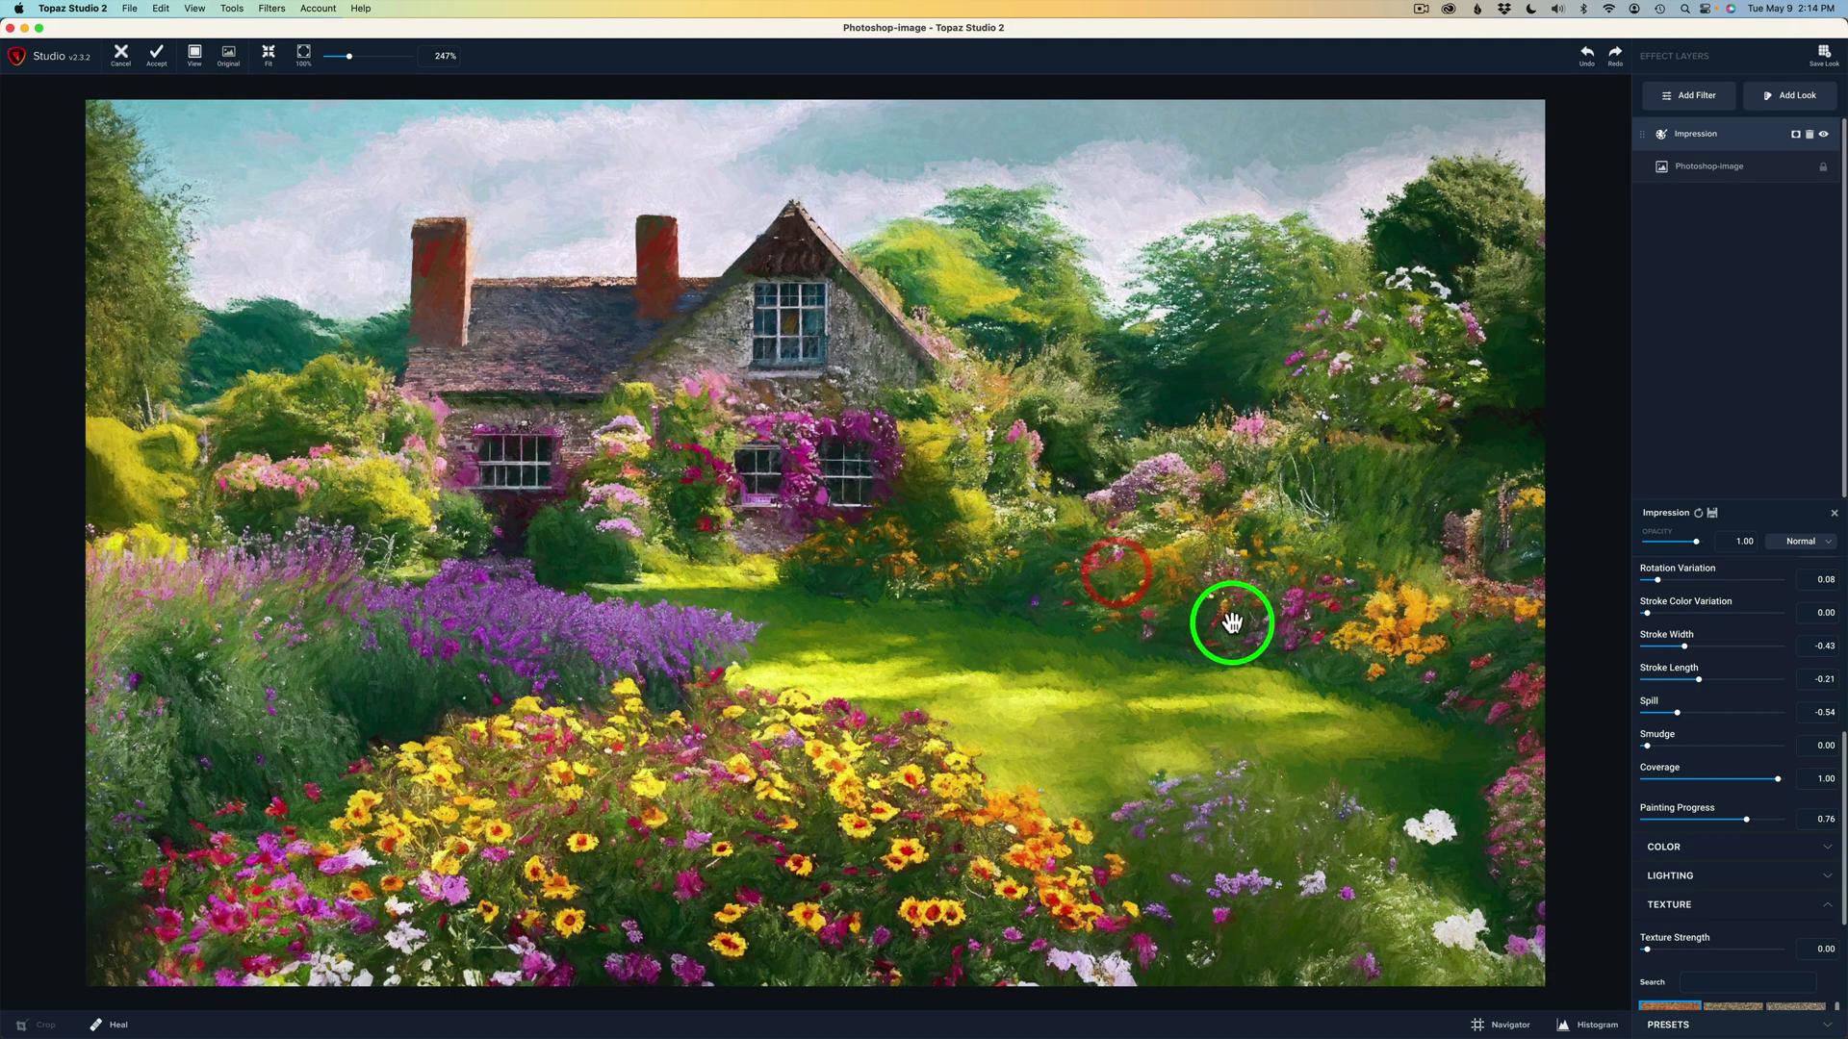
- Add a Precision Detail filter with Overall Small Detail 0.16, Overall Medium Detail 0.13 and Overall Medium Detail Boost 0.11
left_click(1698, 100)
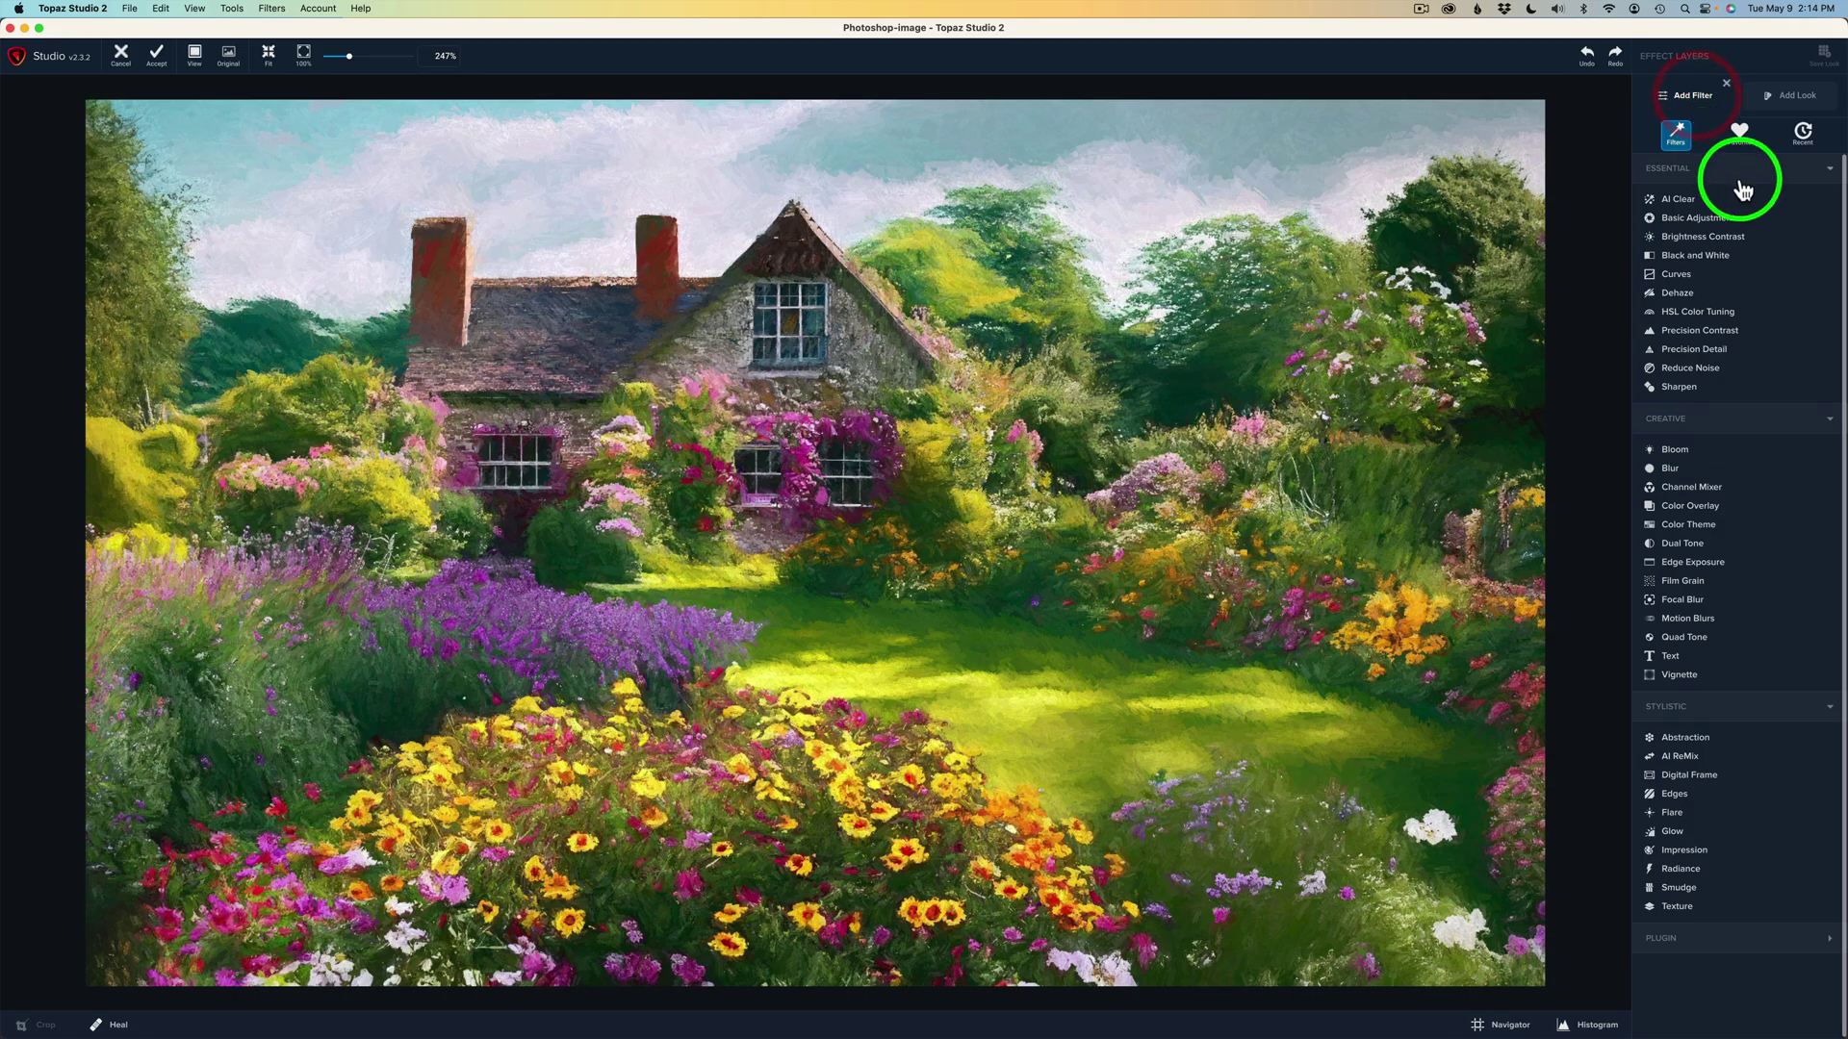
left_click(1720, 358)
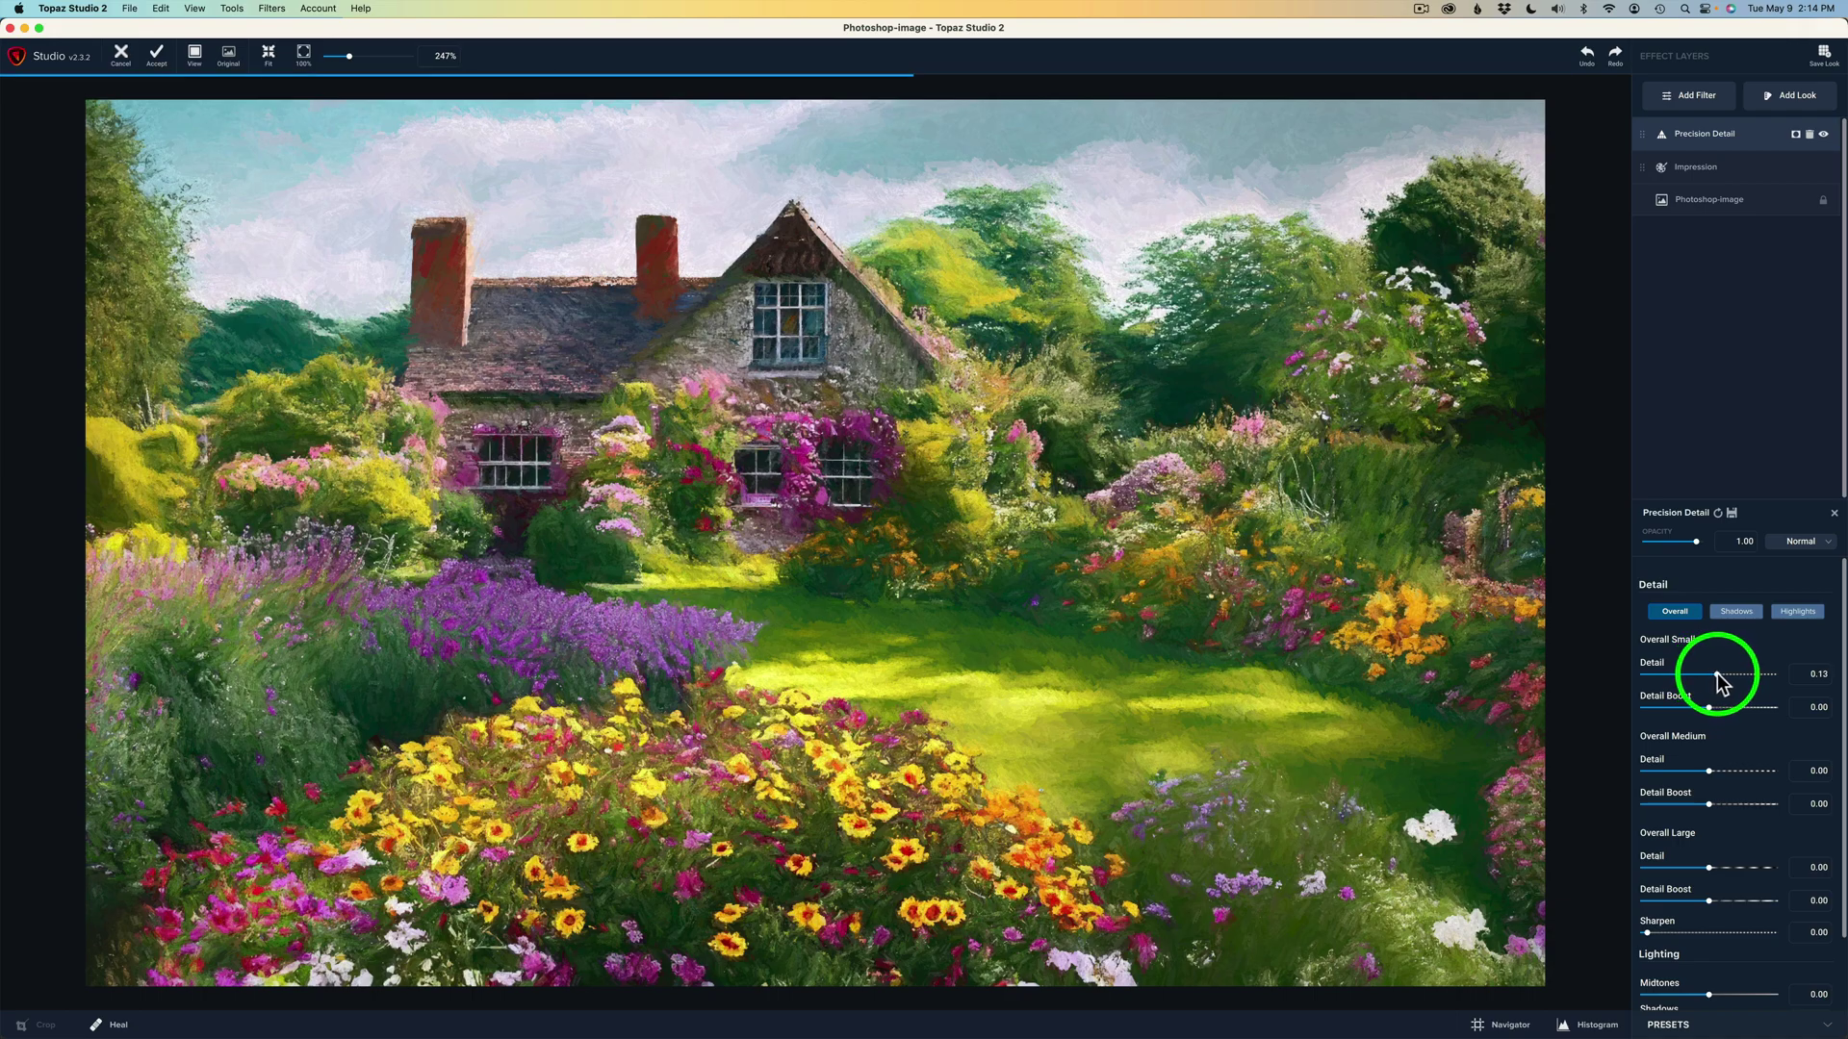
left_click_drag(1708, 672, 1738, 707)
double_click(1669, 695)
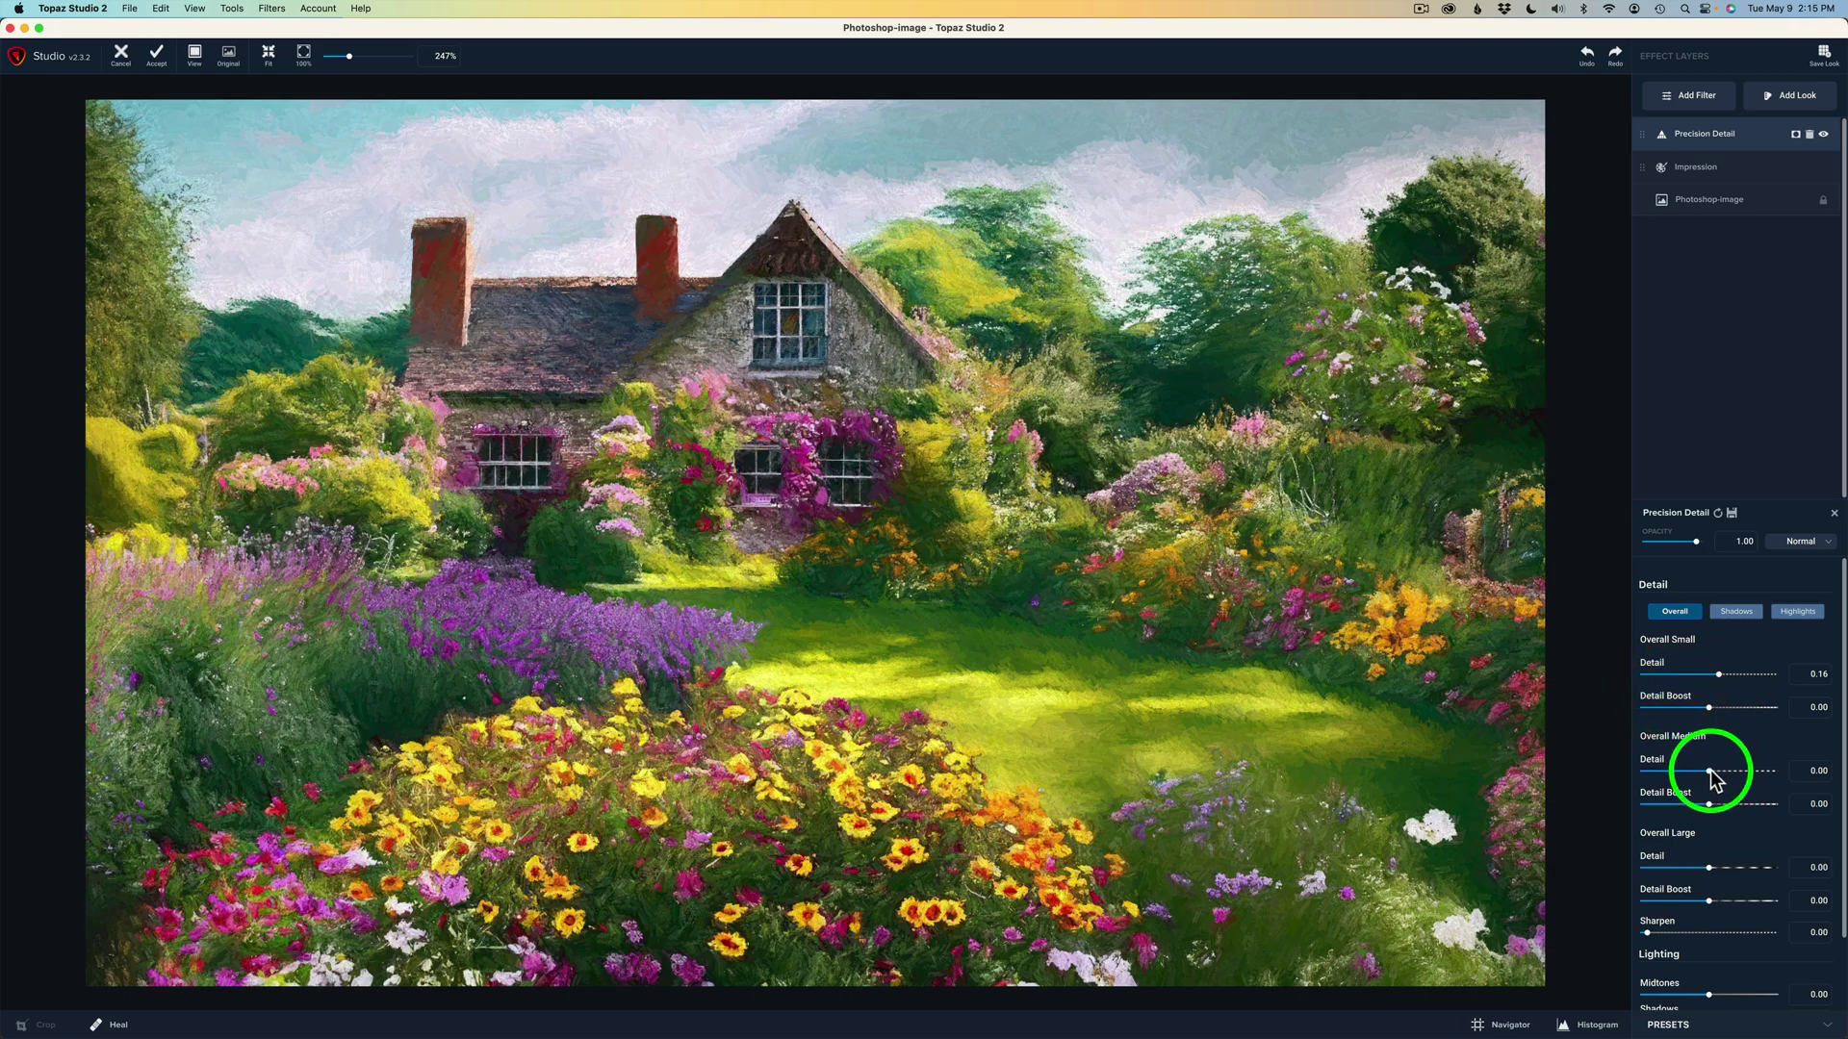
mouse_move(1710, 773)
left_mouse_down()
mouse_move(1712, 804)
mouse_move(1735, 806)
mouse_move(1715, 801)
left_mouse_up()
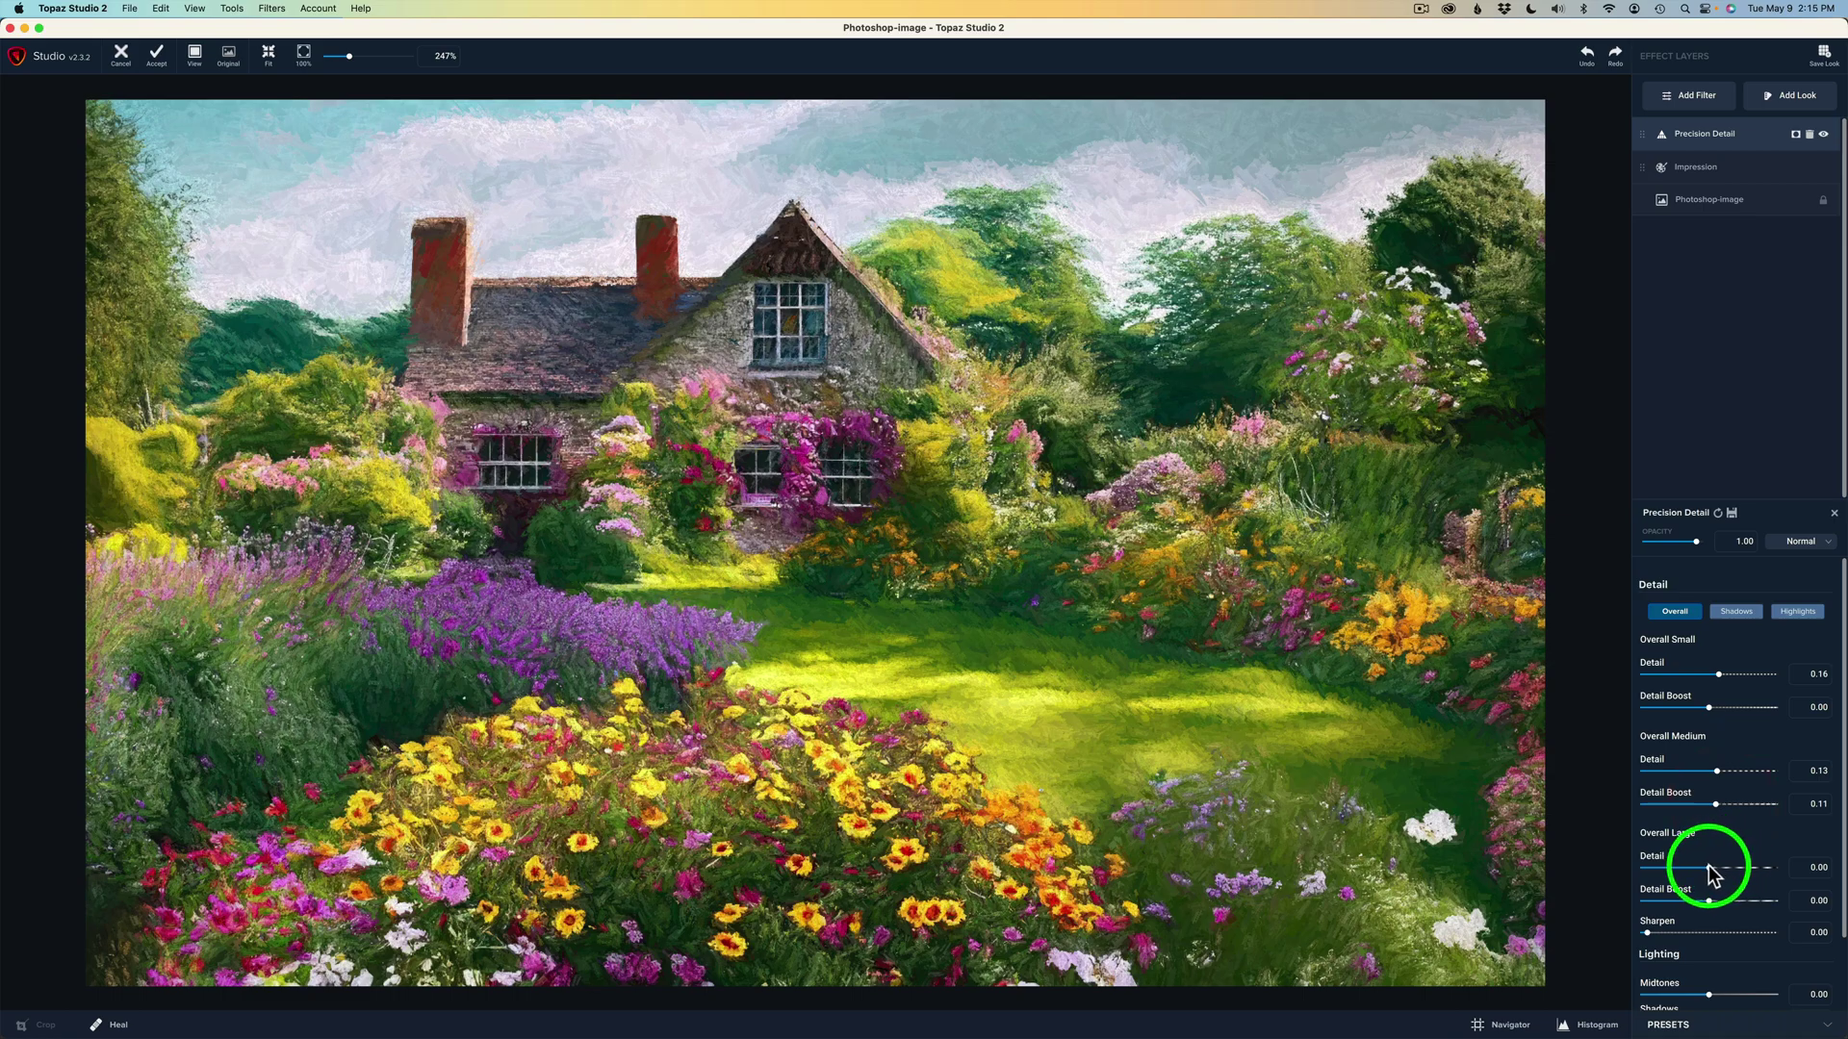
- Set Overall Large Detail to 0.23 and Overall Large Detail Boost to -0.10 in the Precision Detail filter
left_click_drag(1708, 868, 1725, 874)
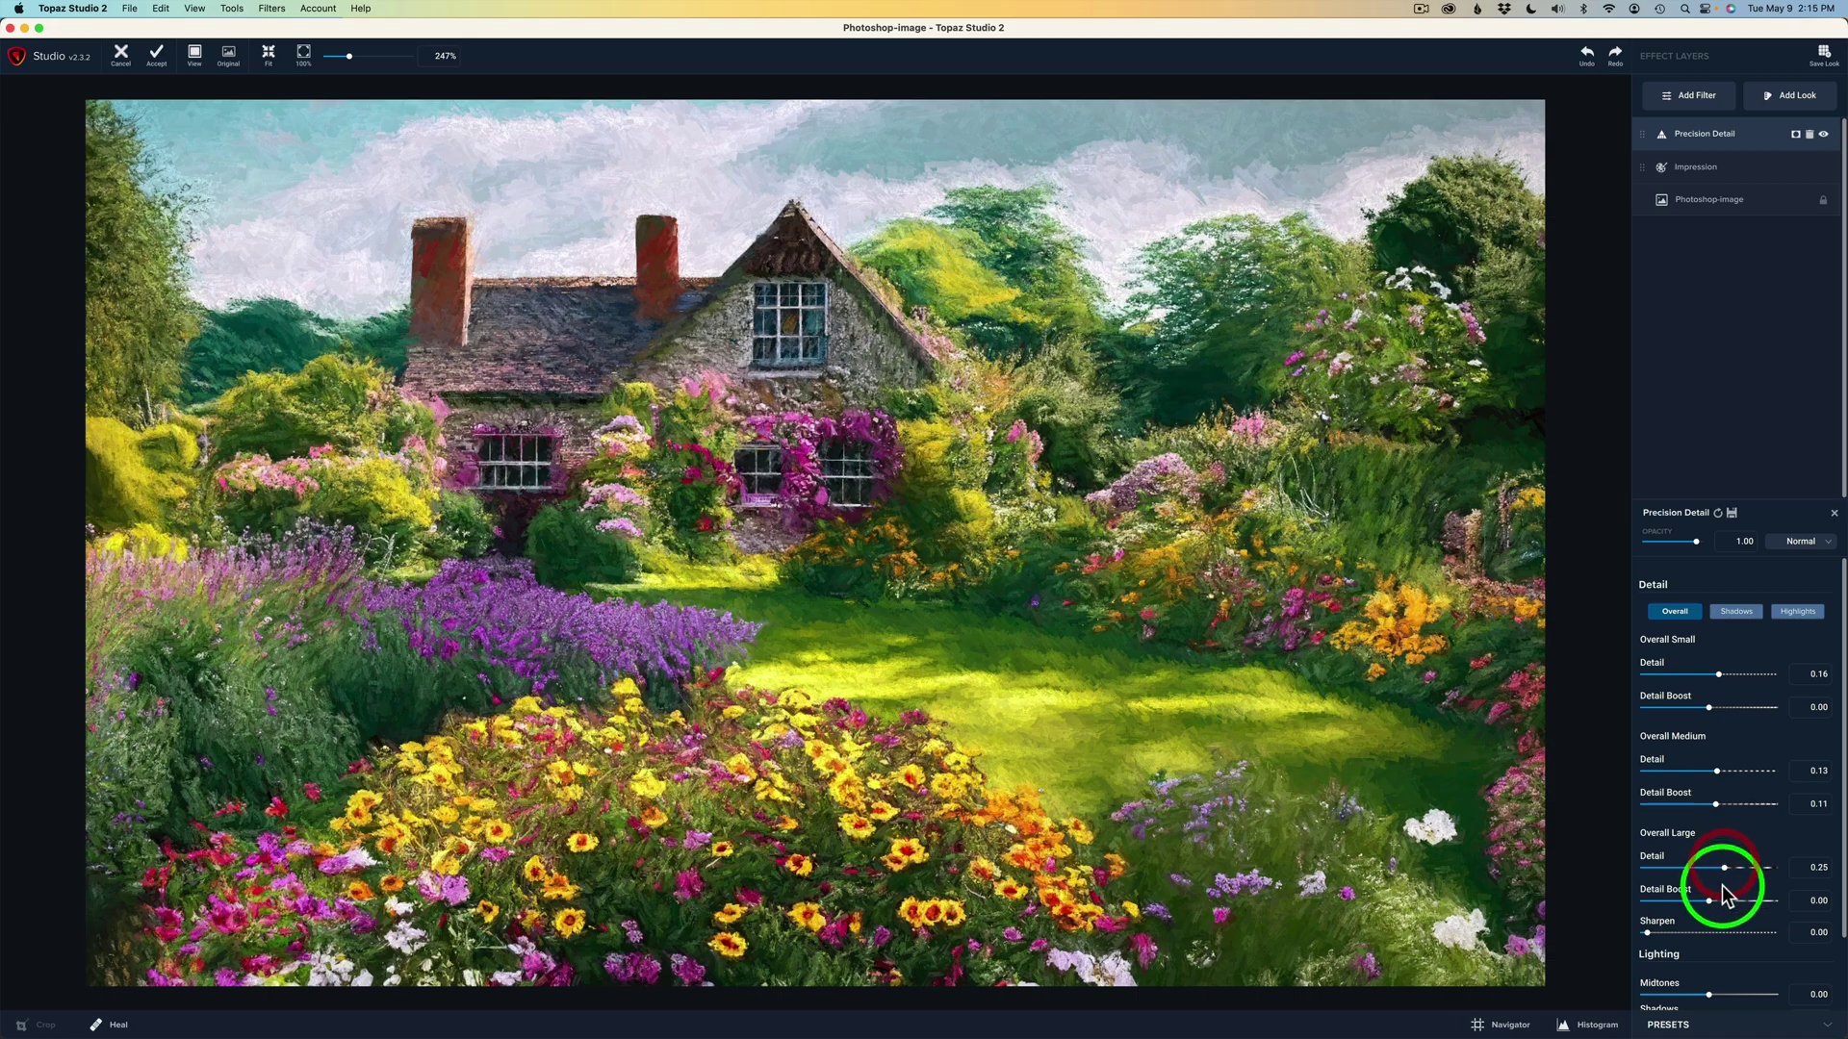
mouse_move(1710, 900)
left_mouse_down()
mouse_move(1747, 900)
mouse_move(1720, 902)
left_mouse_up()
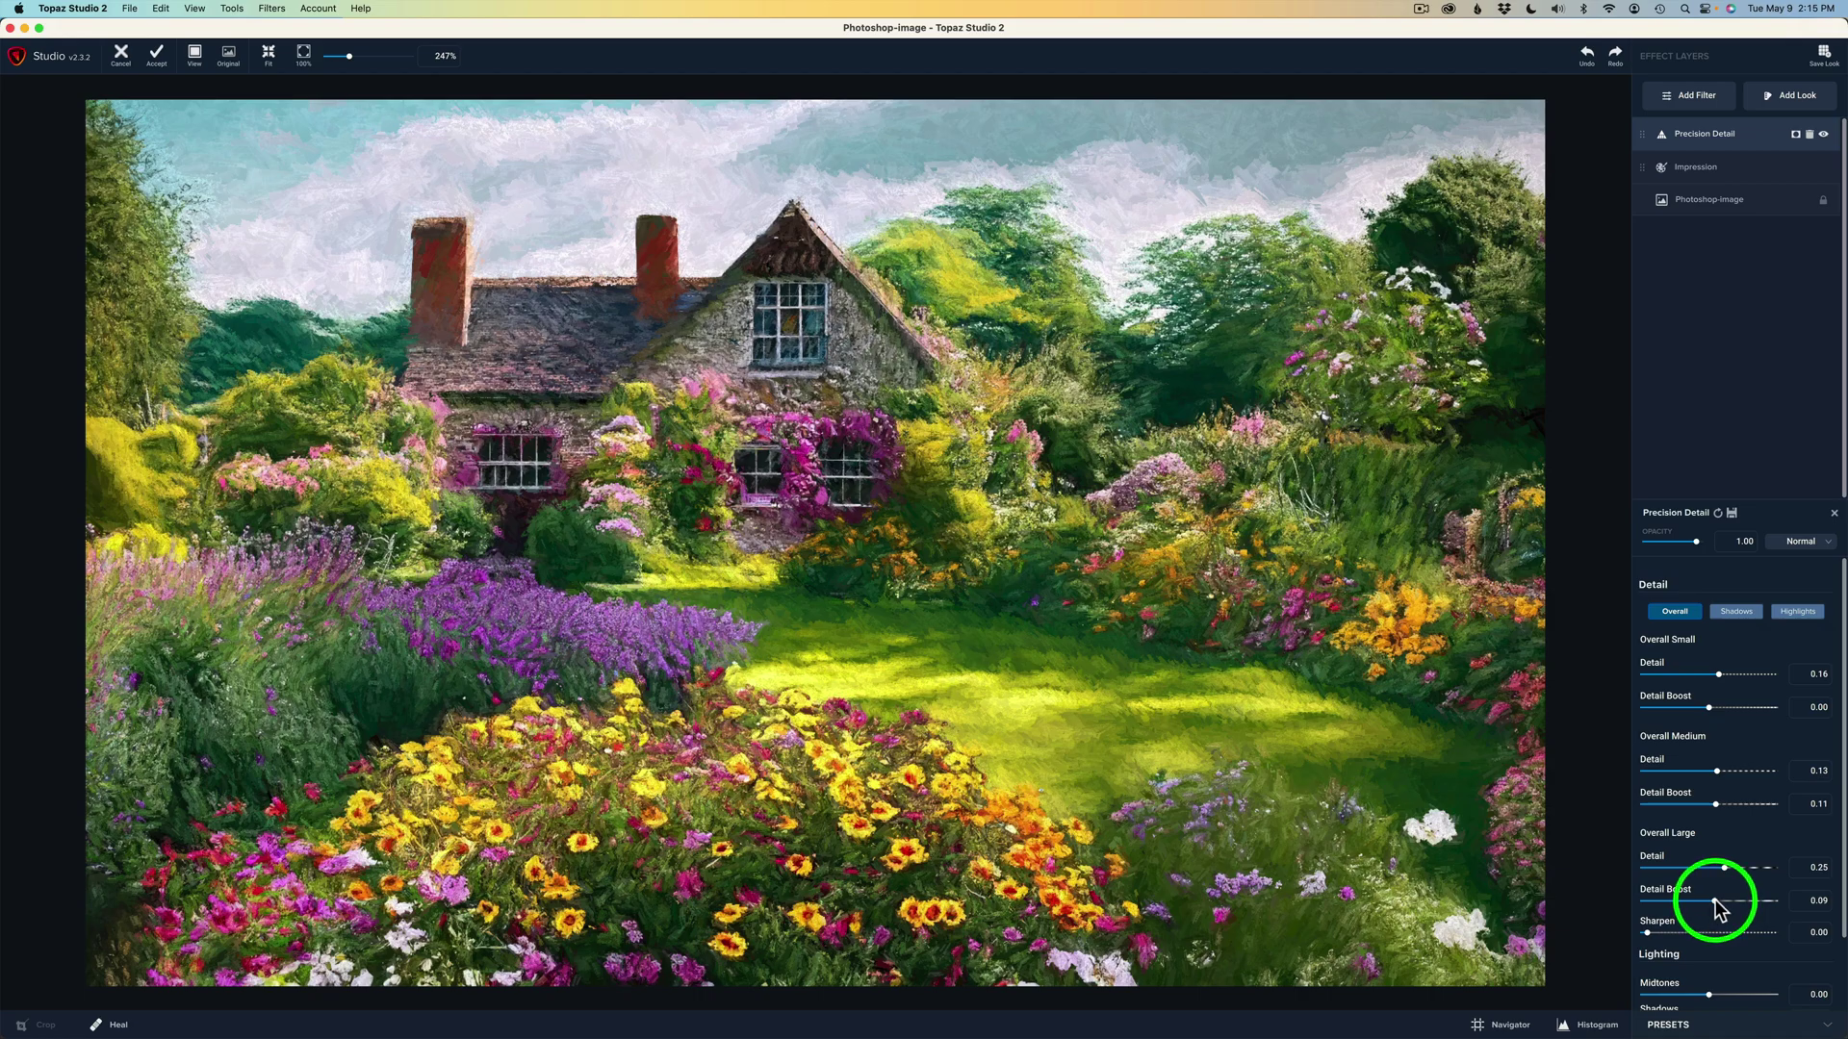
left_click_drag(1715, 899, 1701, 896)
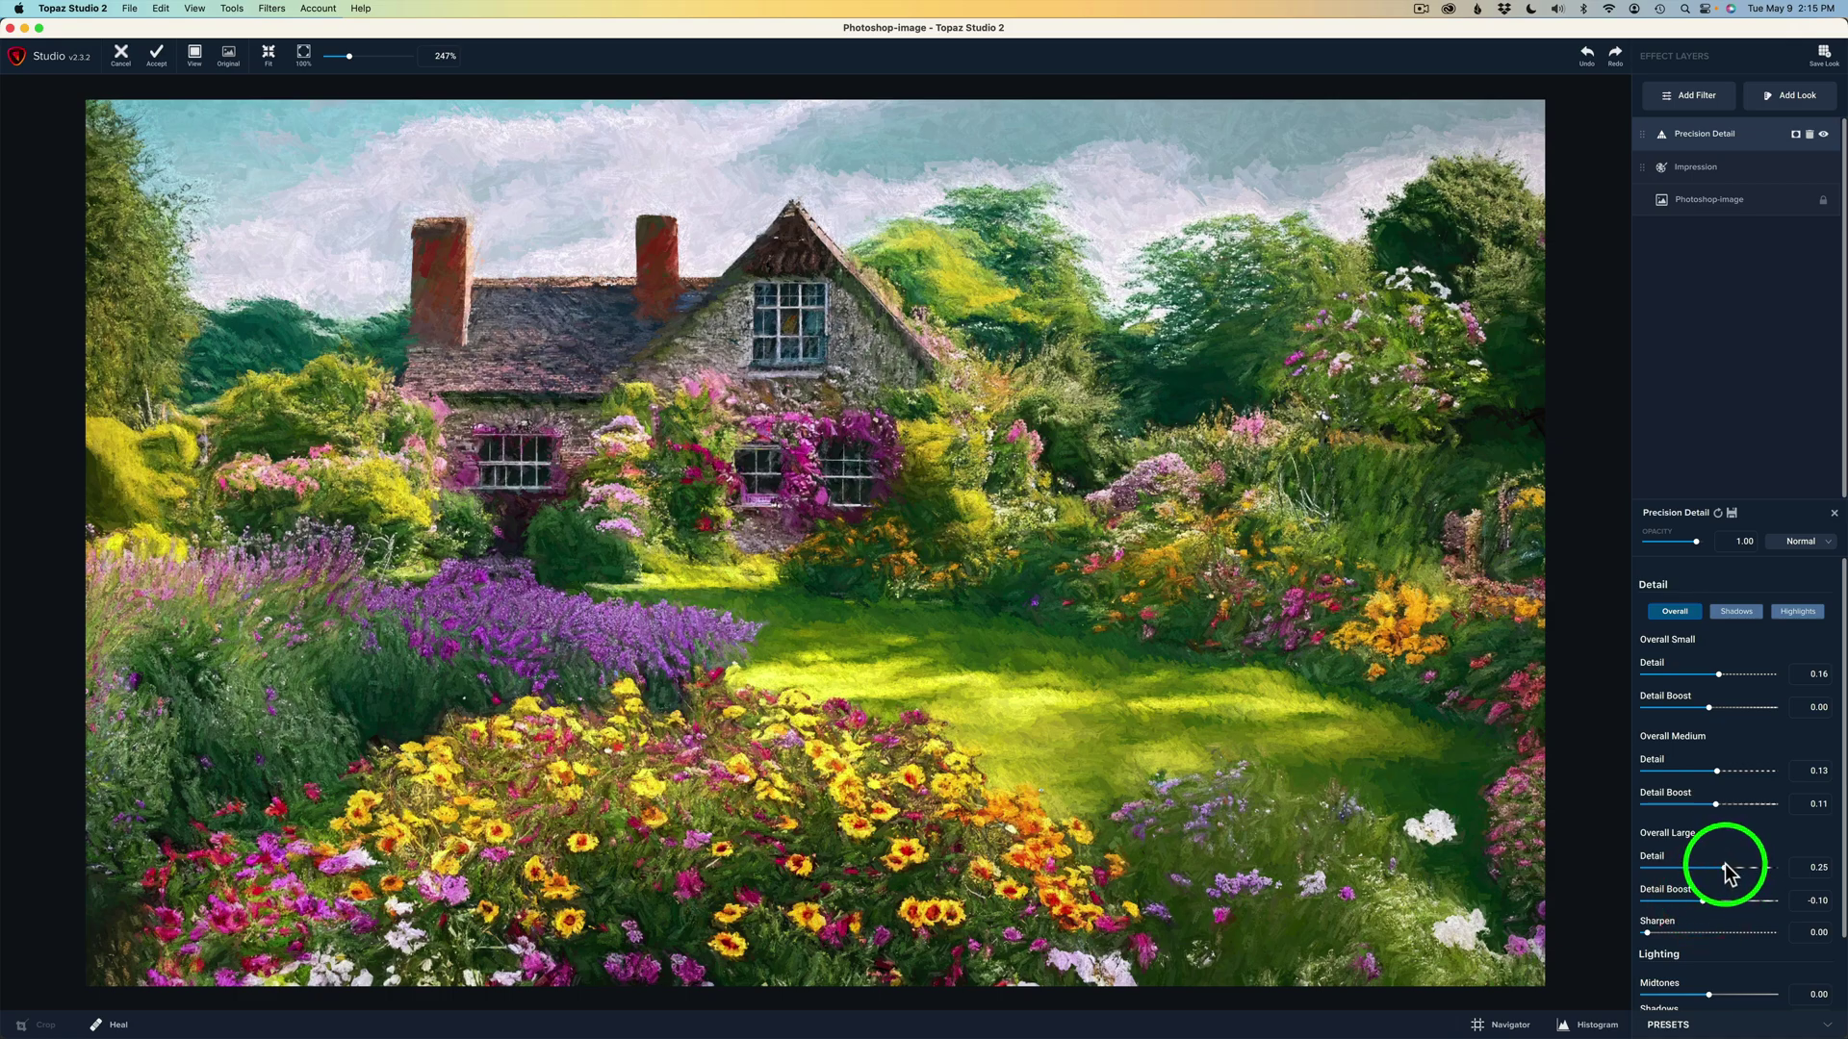
mouse_move(1725, 870)
left_mouse_down()
mouse_move(1745, 873)
mouse_move(1724, 868)
left_mouse_up()
left_click(1754, 806)
- Disable and re-enable the Precision Detail effect to compare the image, and review the filter's remaining settings
left_click(1822, 136)
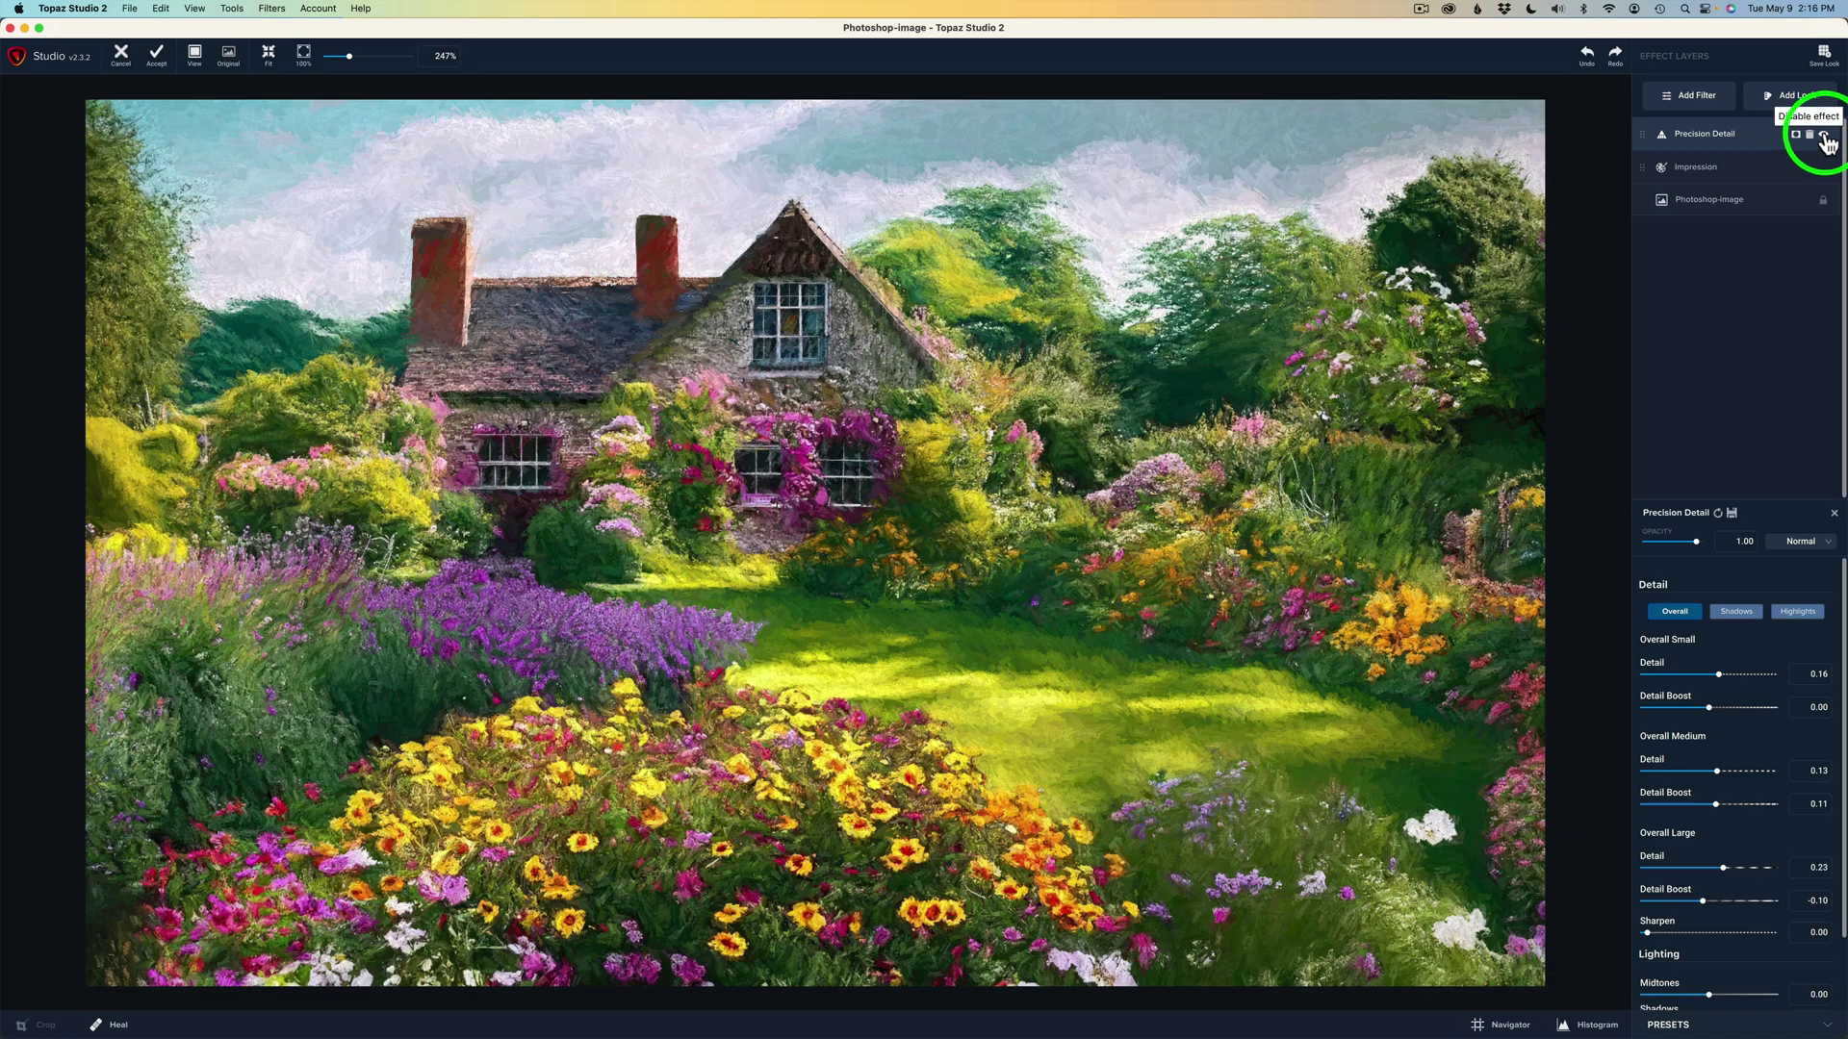
left_click(1823, 137)
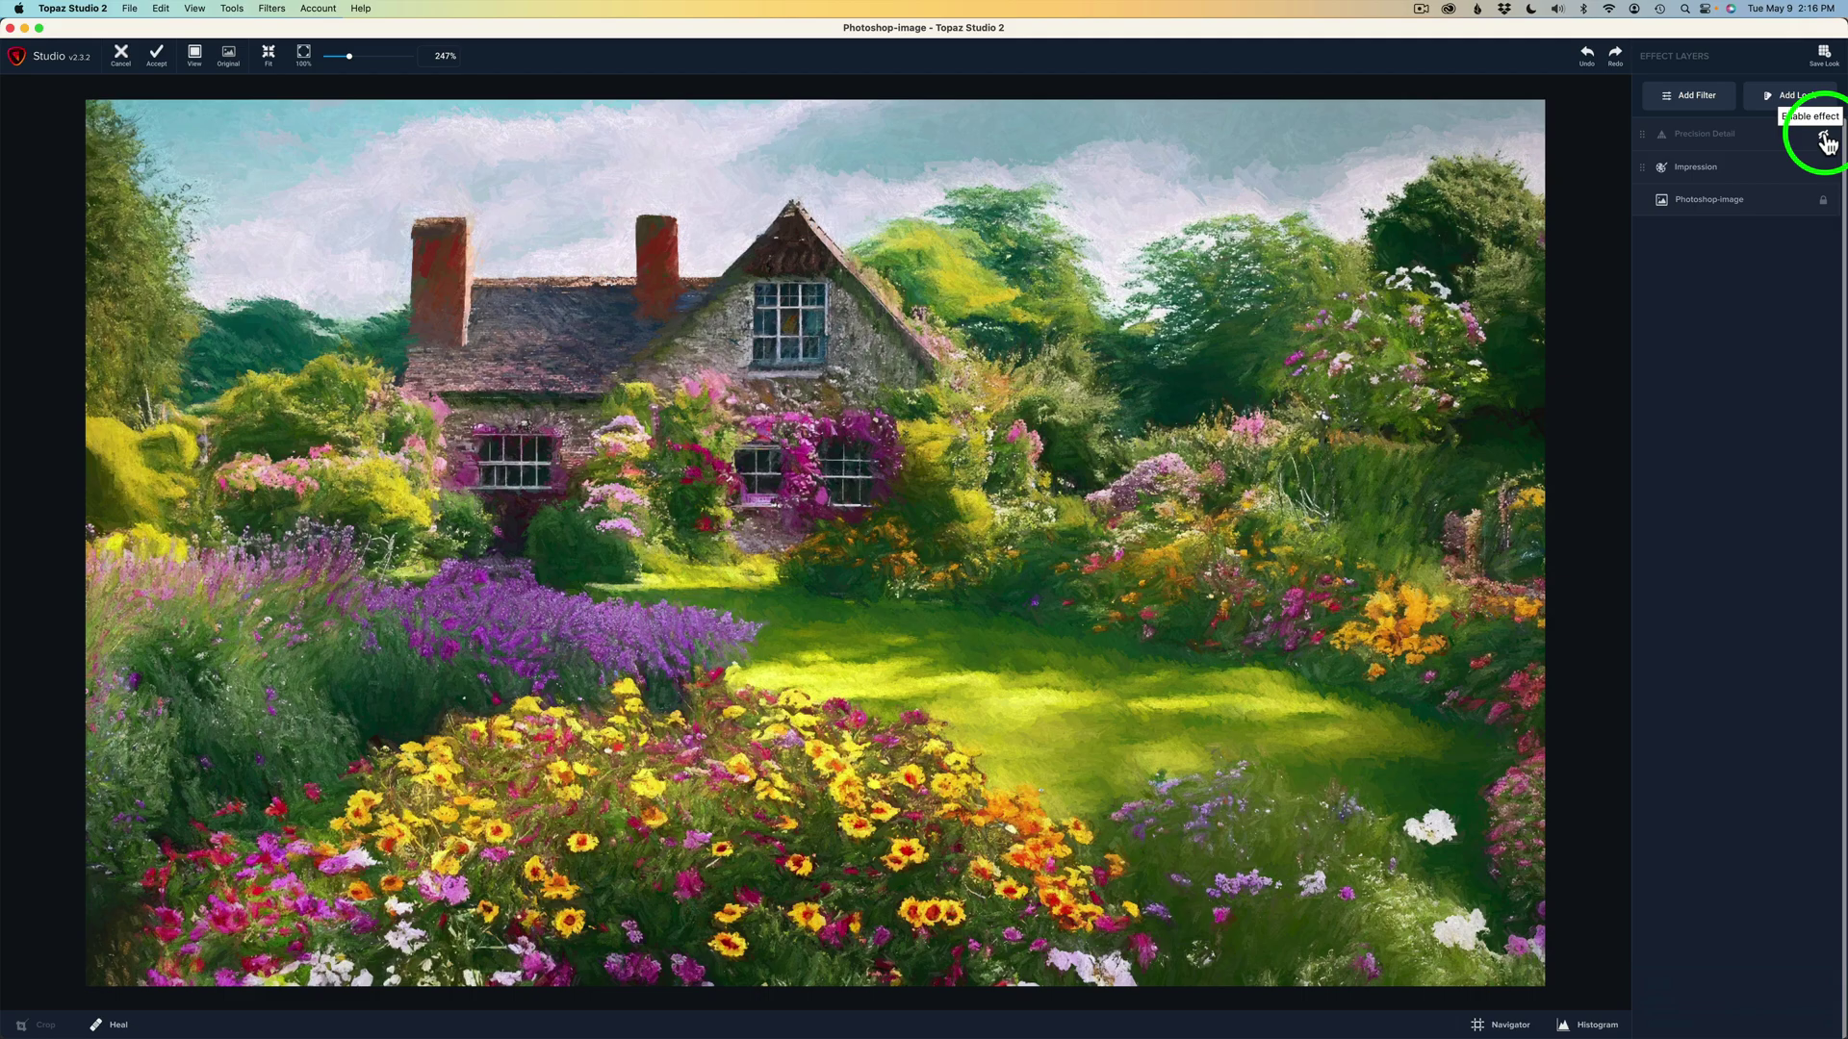
left_click(1823, 137)
left_click(1742, 137)
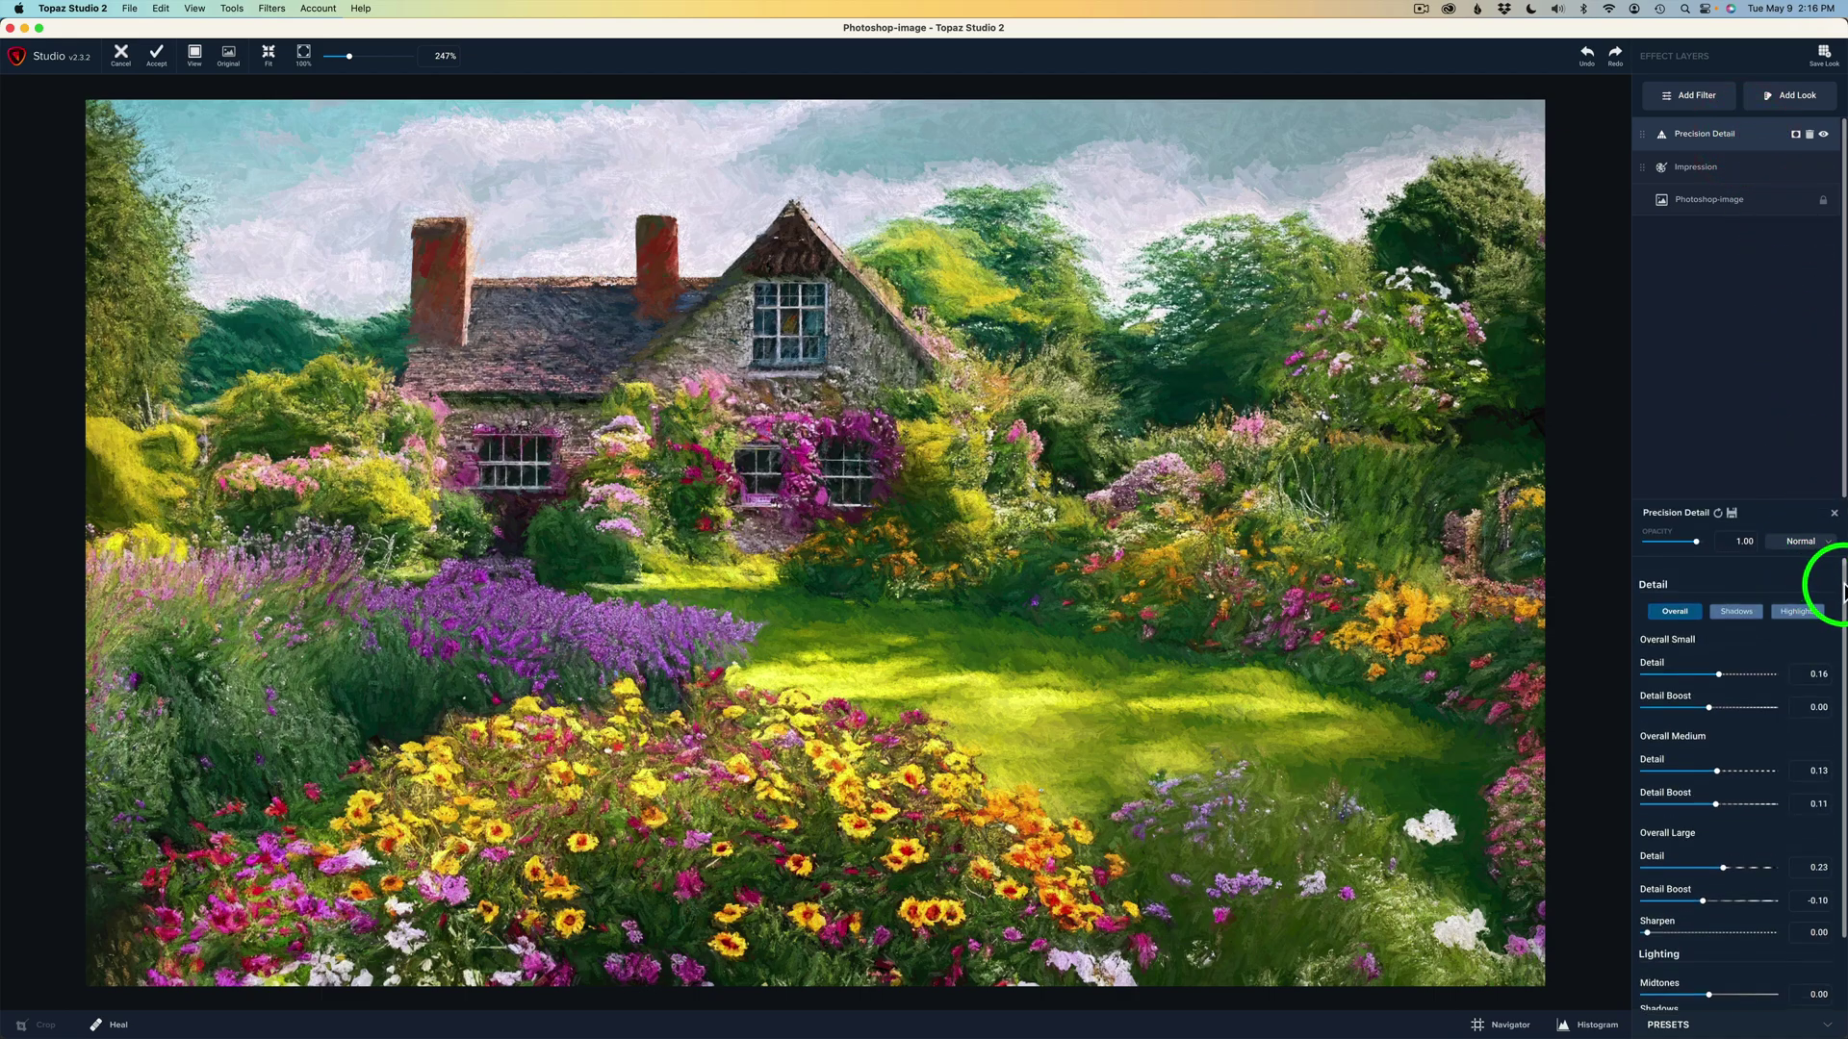
left_click_drag(1843, 592, 1825, 683)
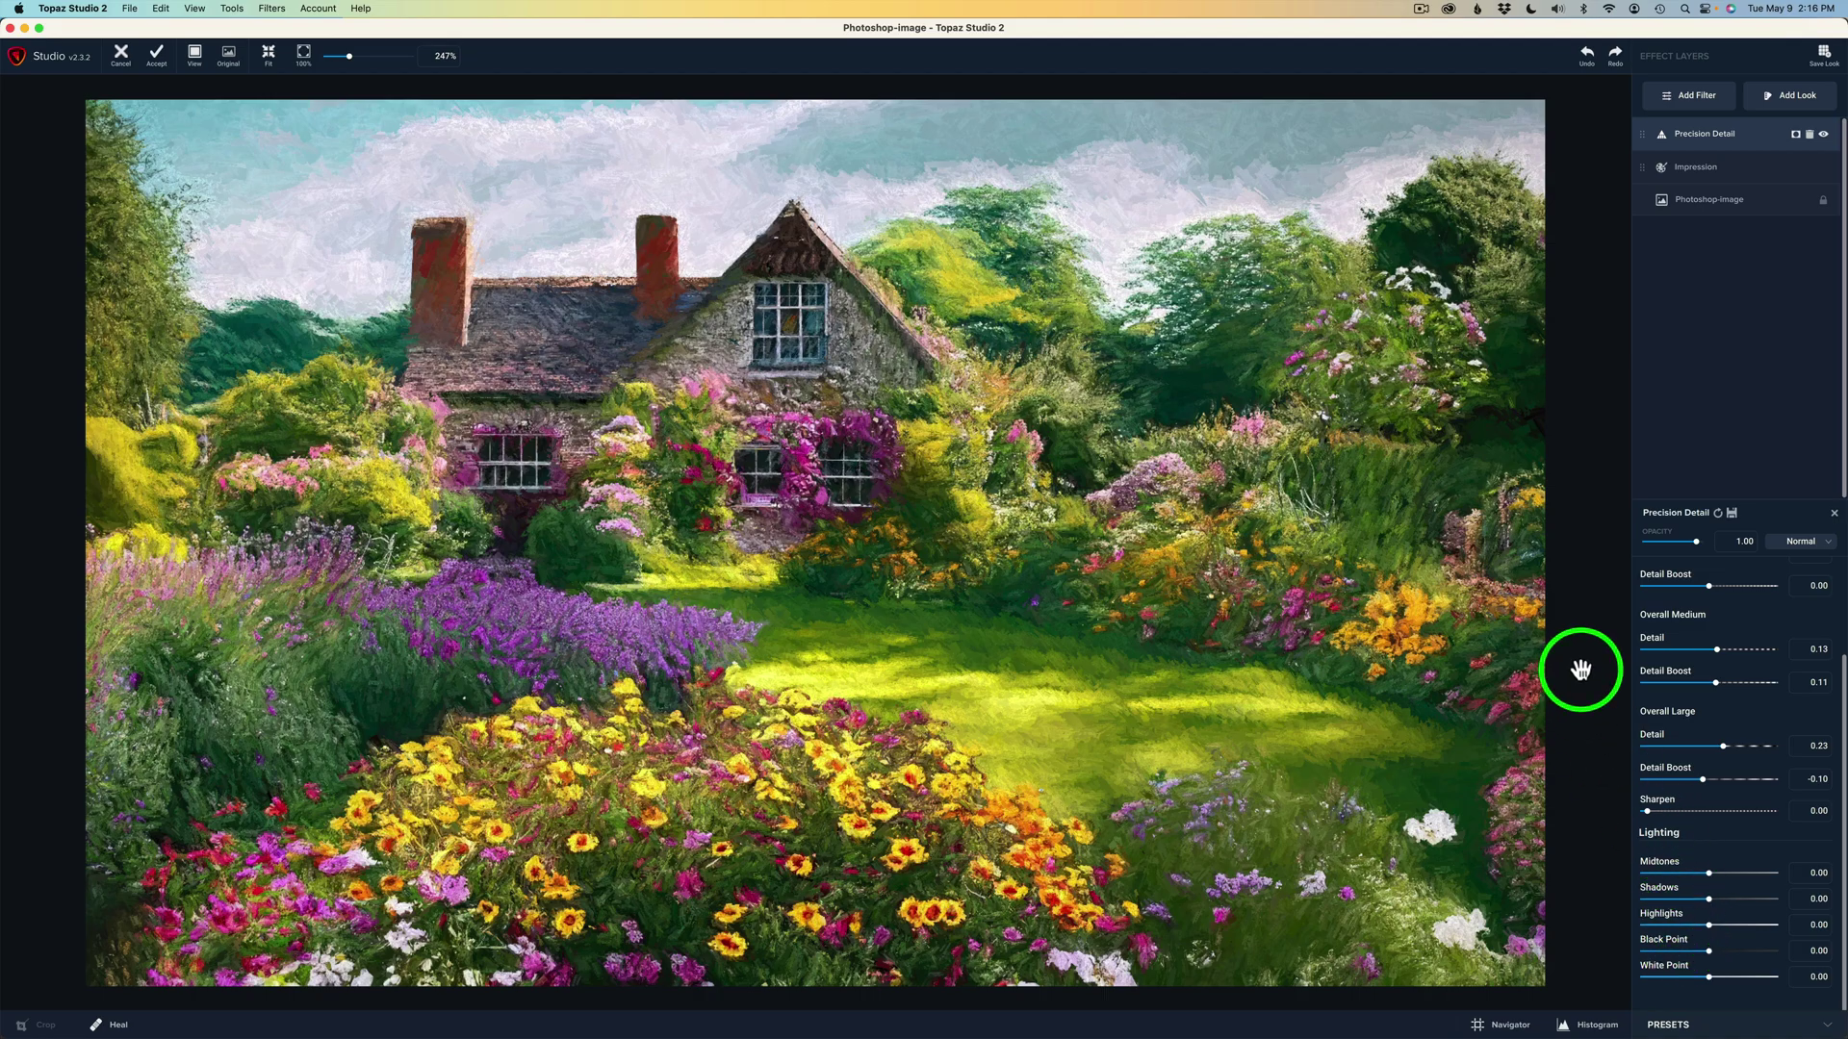
- Add a Precision Contrast filter and set Micro contrast to 0.17, Low to 0.26 and Medium to 0.33
left_click(1694, 95)
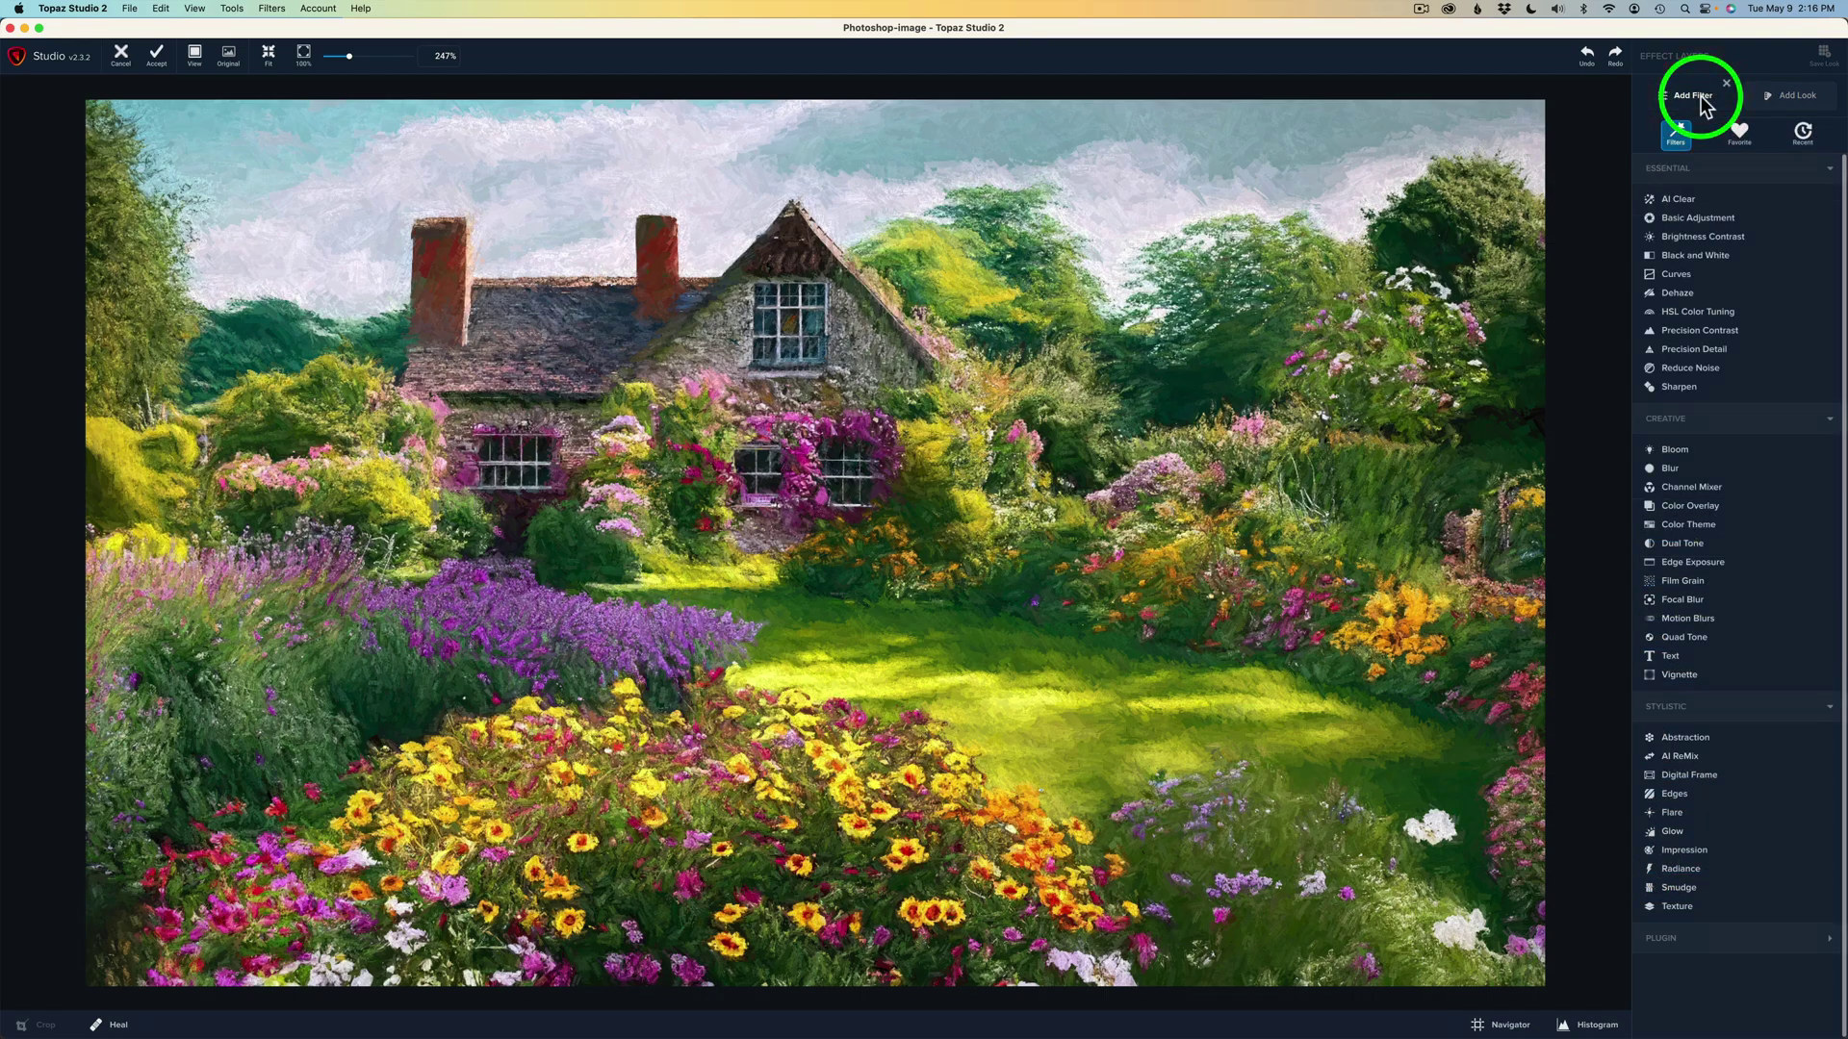
left_click(1699, 330)
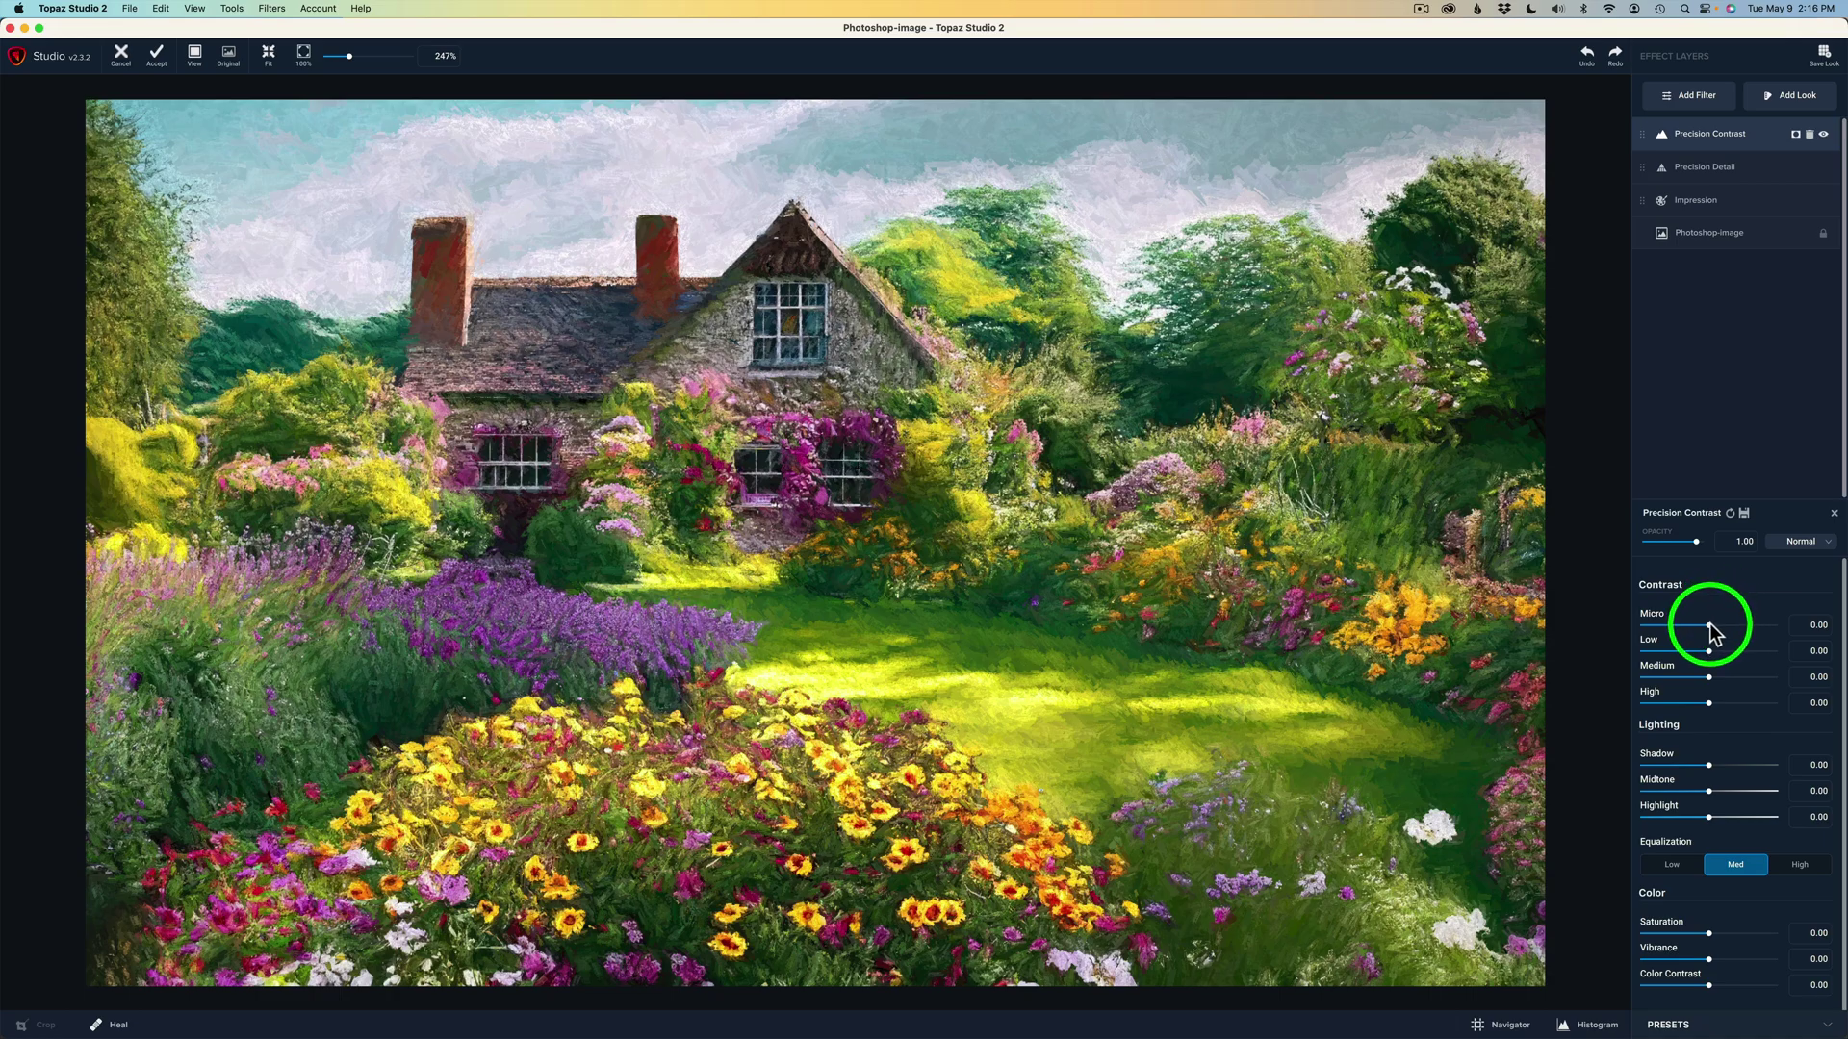
left_click_drag(1709, 624, 1731, 627)
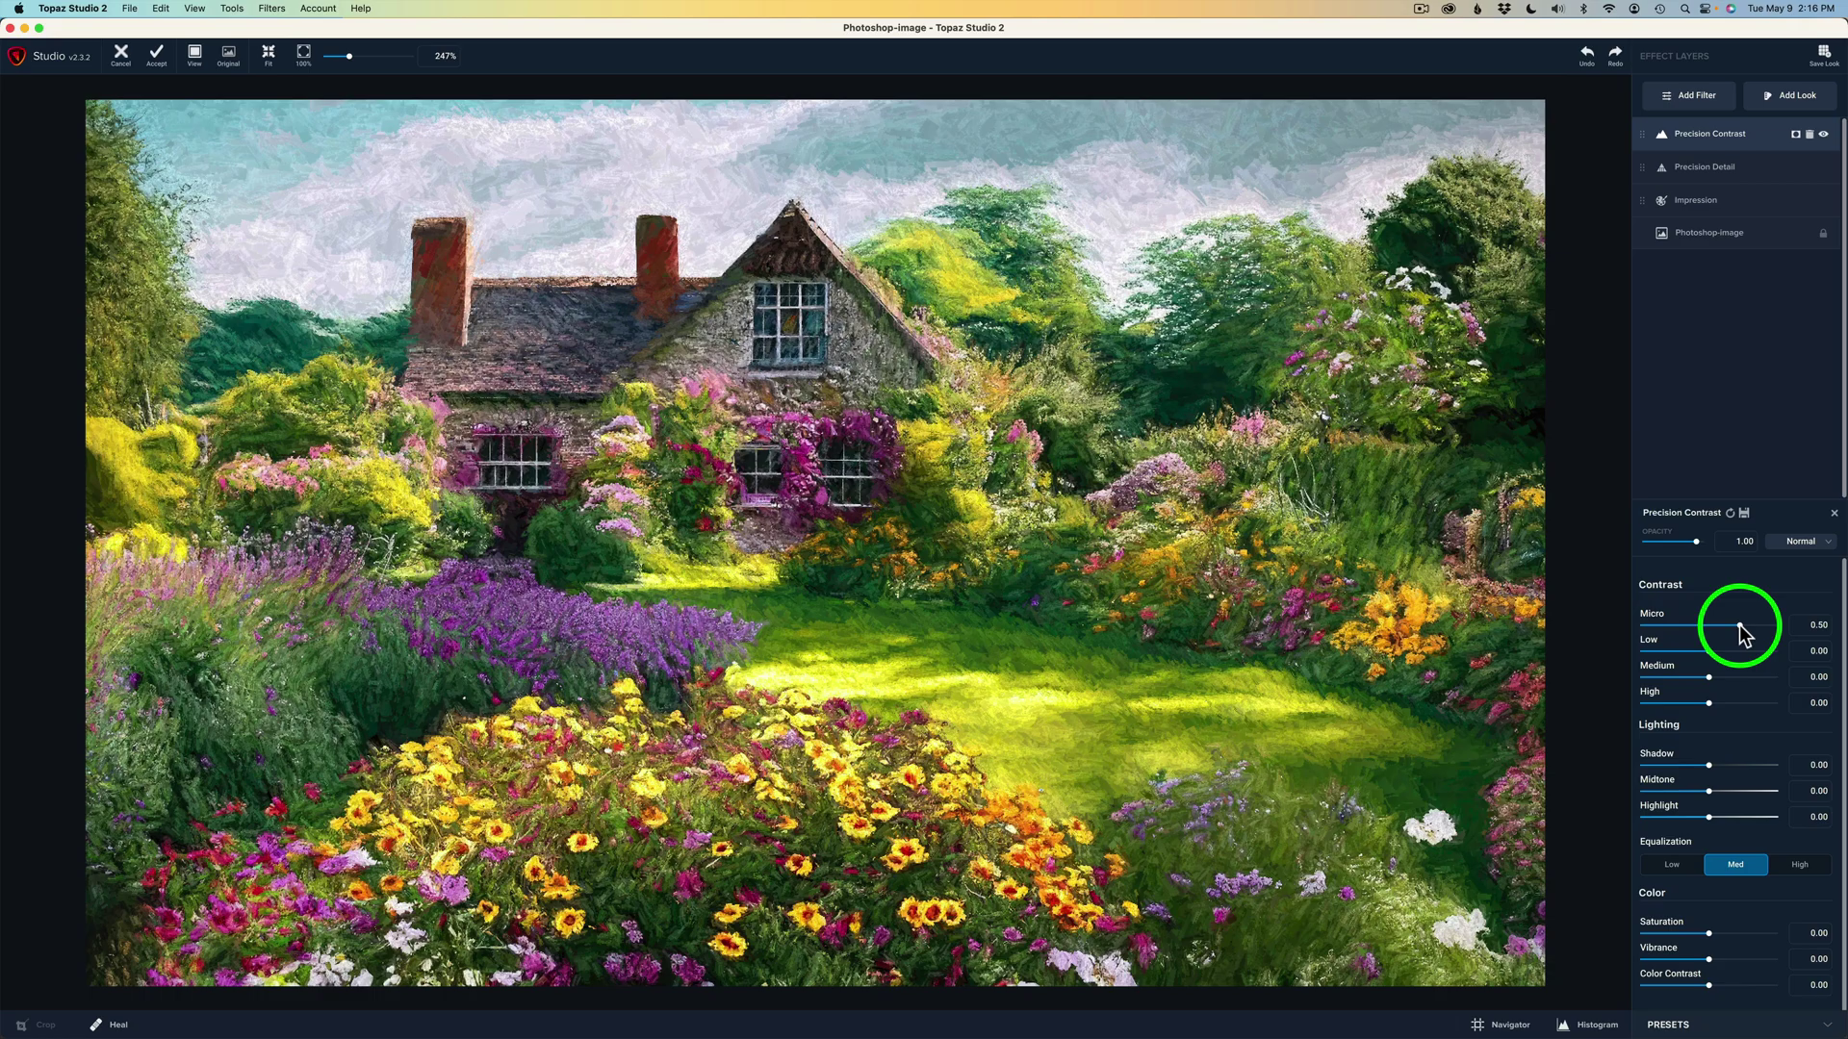
mouse_move(1738, 625)
left_mouse_down()
mouse_move(1718, 625)
mouse_move(1730, 651)
left_mouse_up()
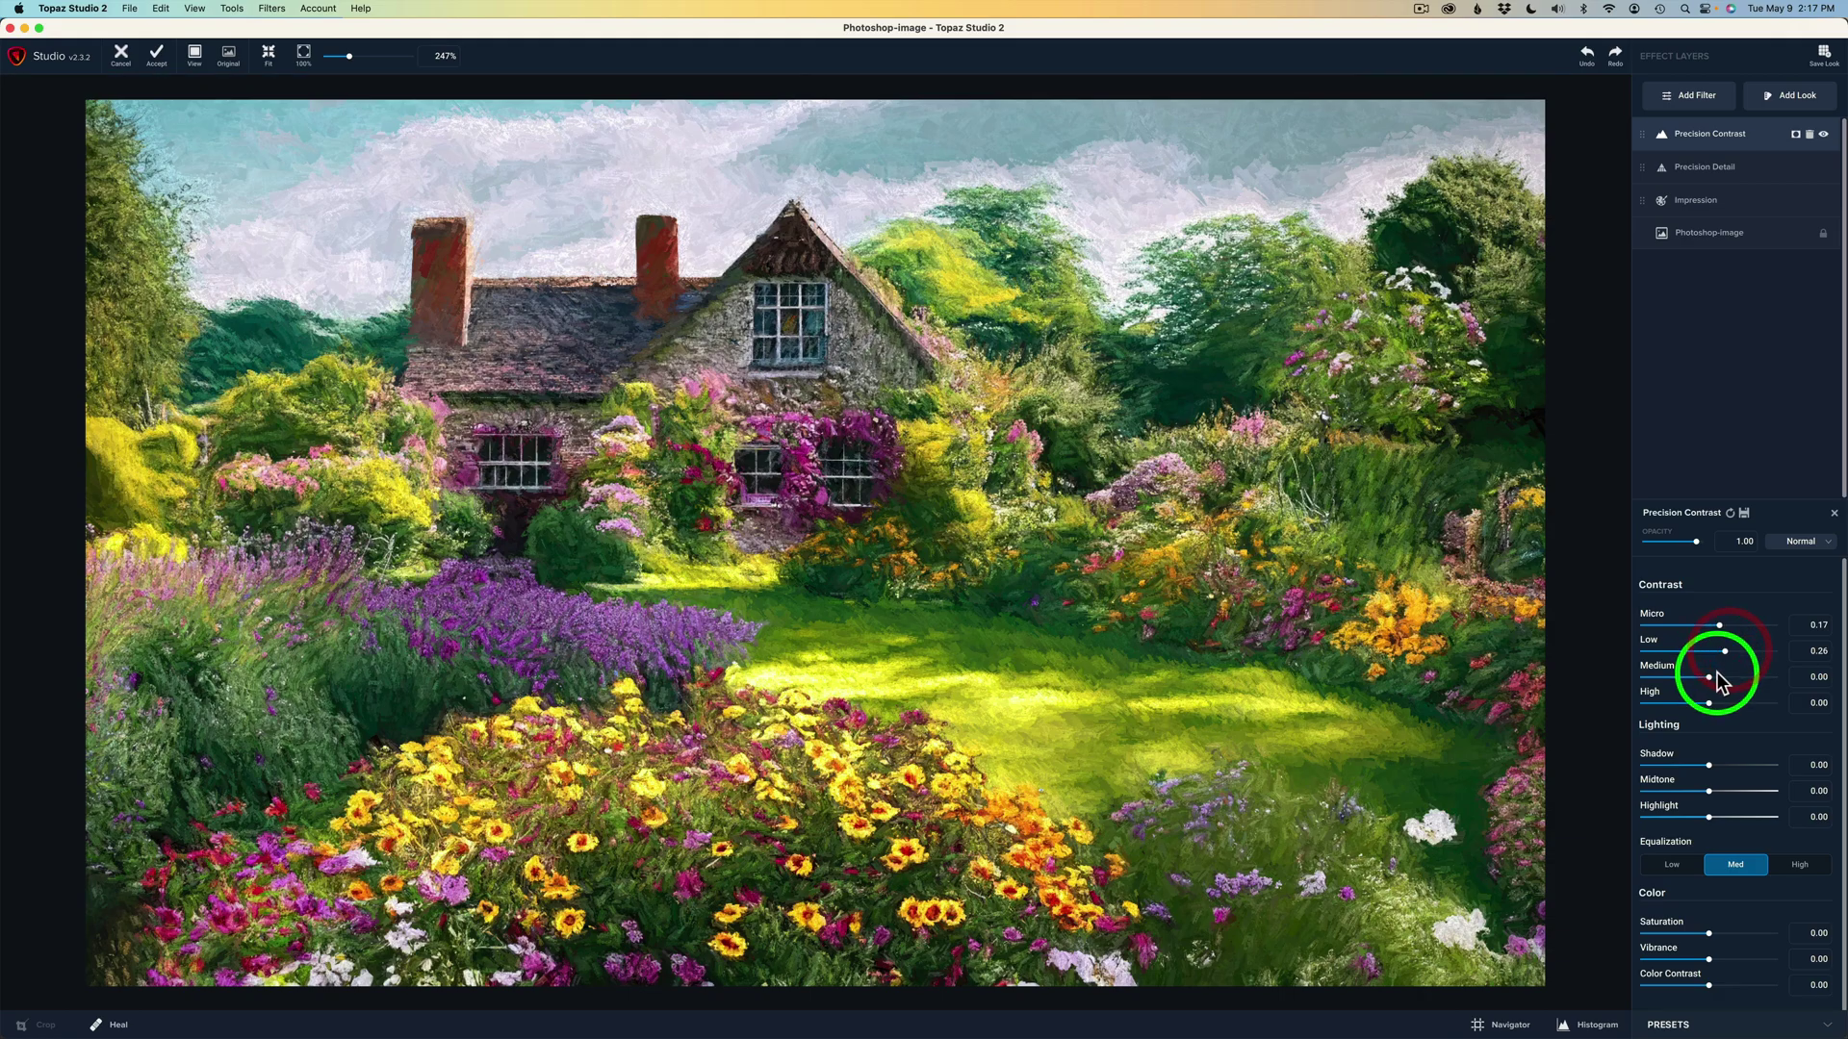
left_click_drag(1709, 681, 1729, 686)
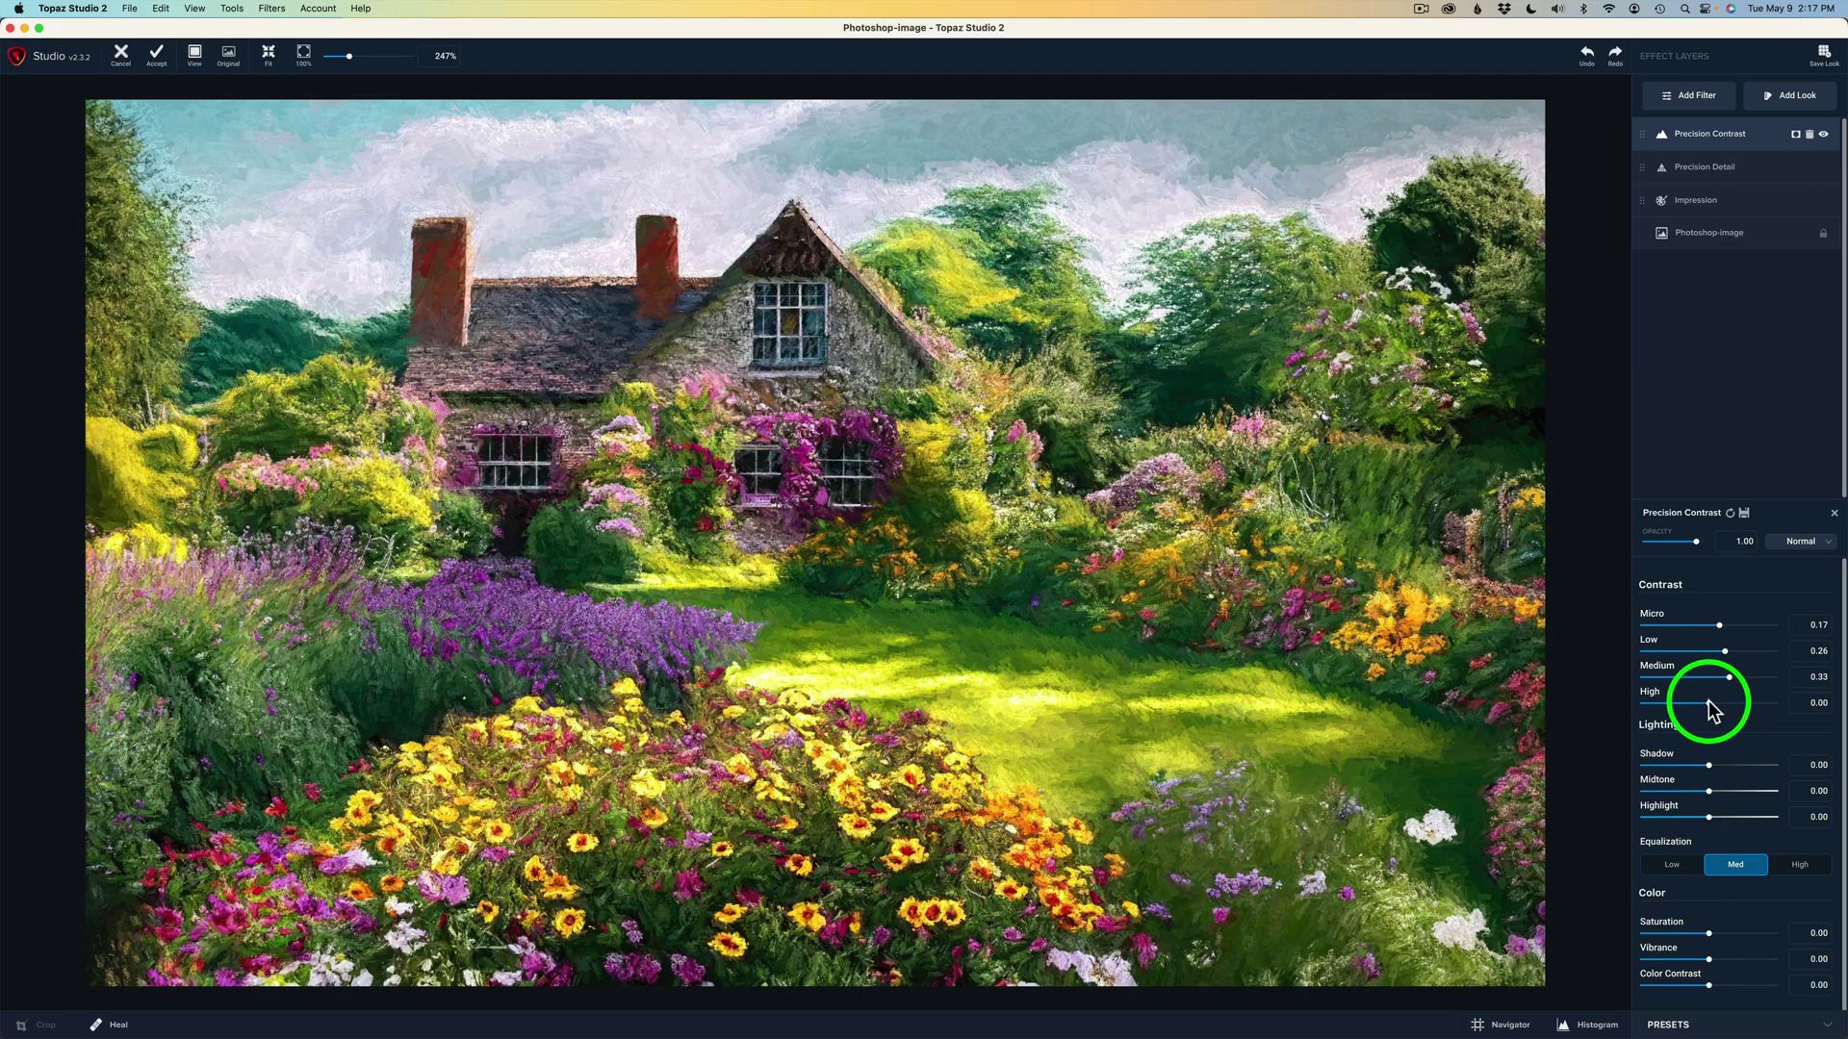
- Try a High contrast of 0.58 in the Precision Contrast filter and settle on -0.05
left_click_drag(1709, 704, 1744, 703)
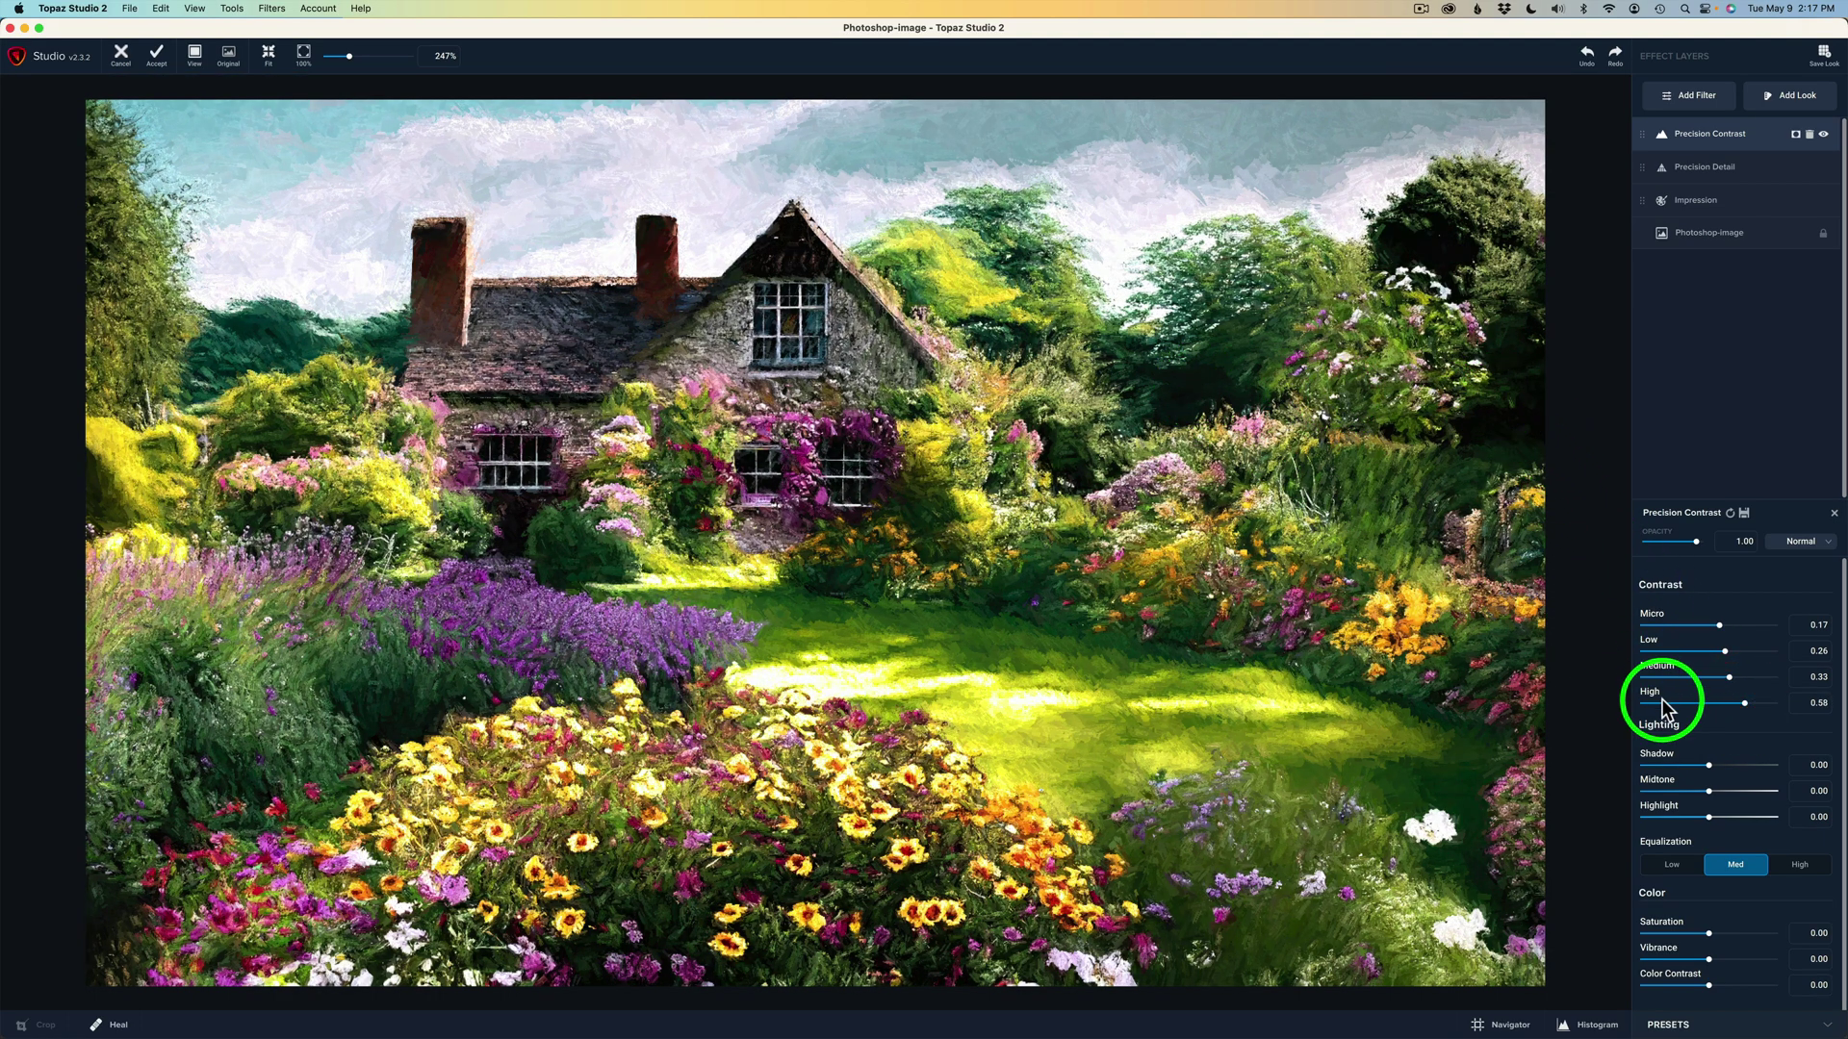
mouse_move(1725, 720)
left_mouse_down()
mouse_move(1744, 703)
mouse_move(1674, 691)
mouse_move(1729, 701)
mouse_move(1684, 691)
mouse_move(1703, 694)
left_mouse_up()
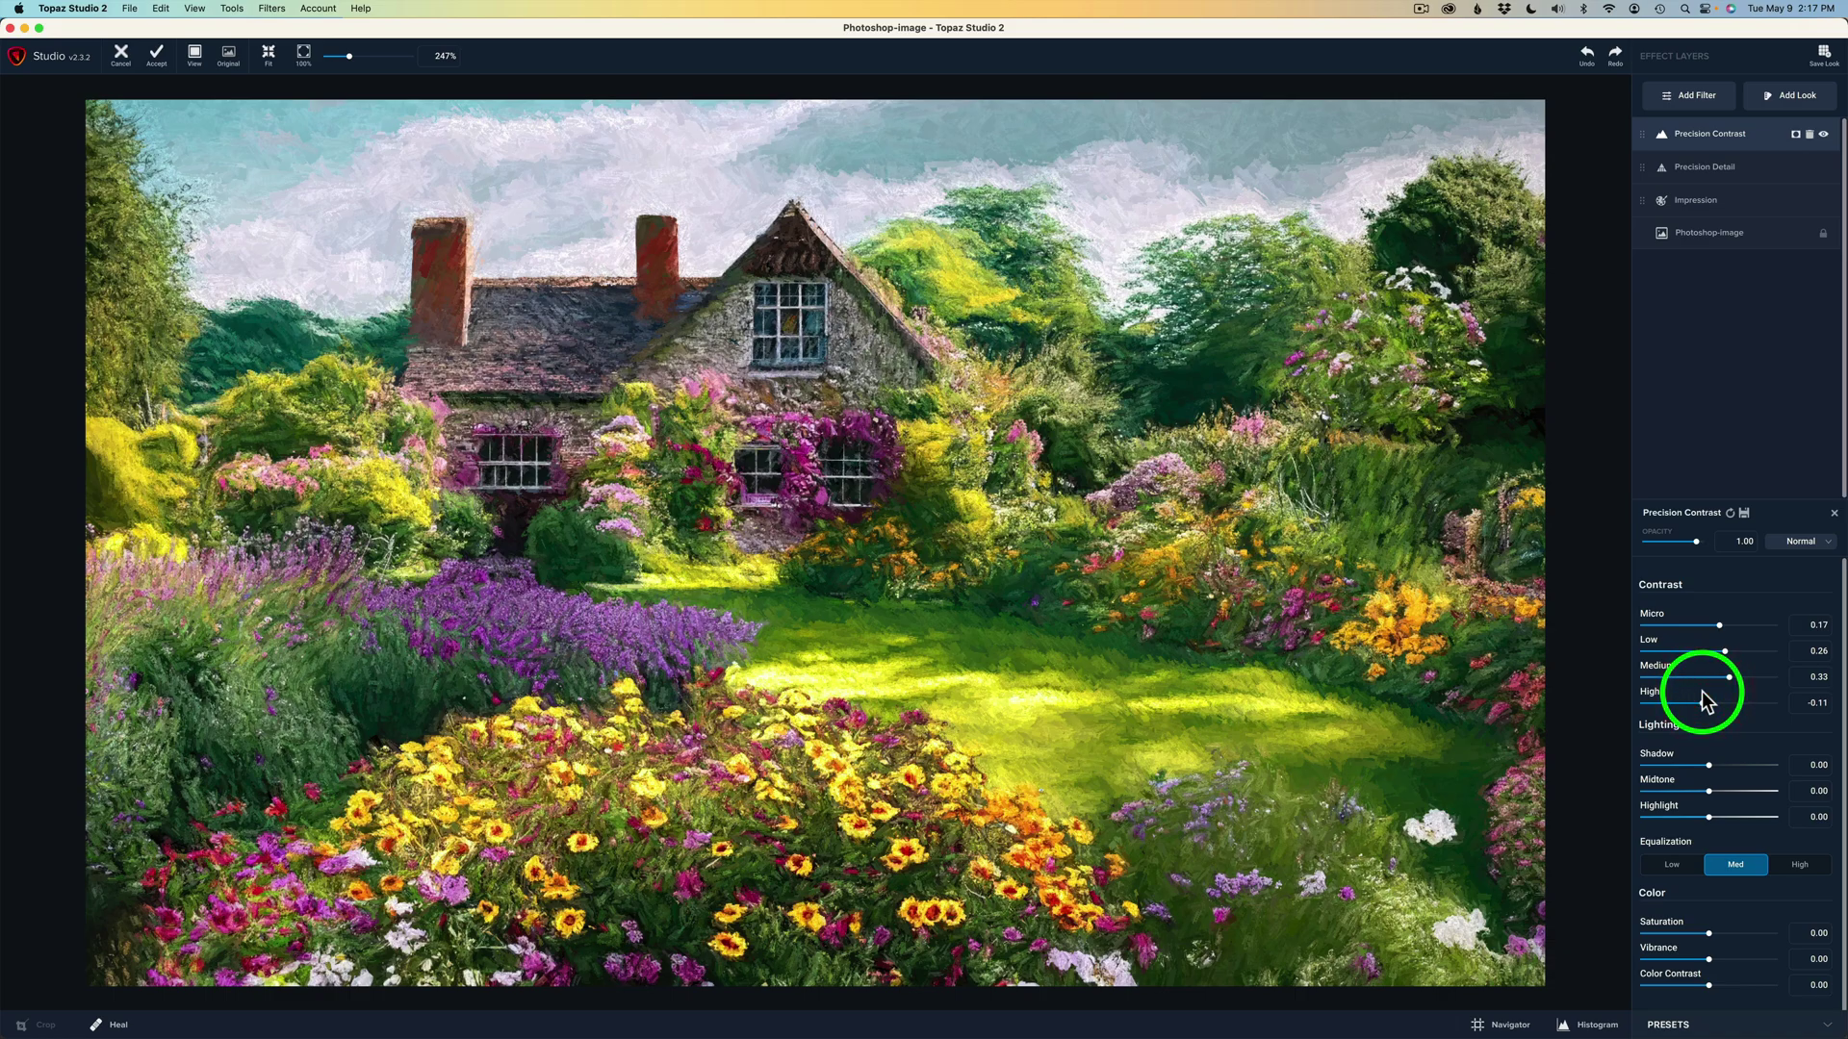
left_click_drag(1702, 692, 1704, 700)
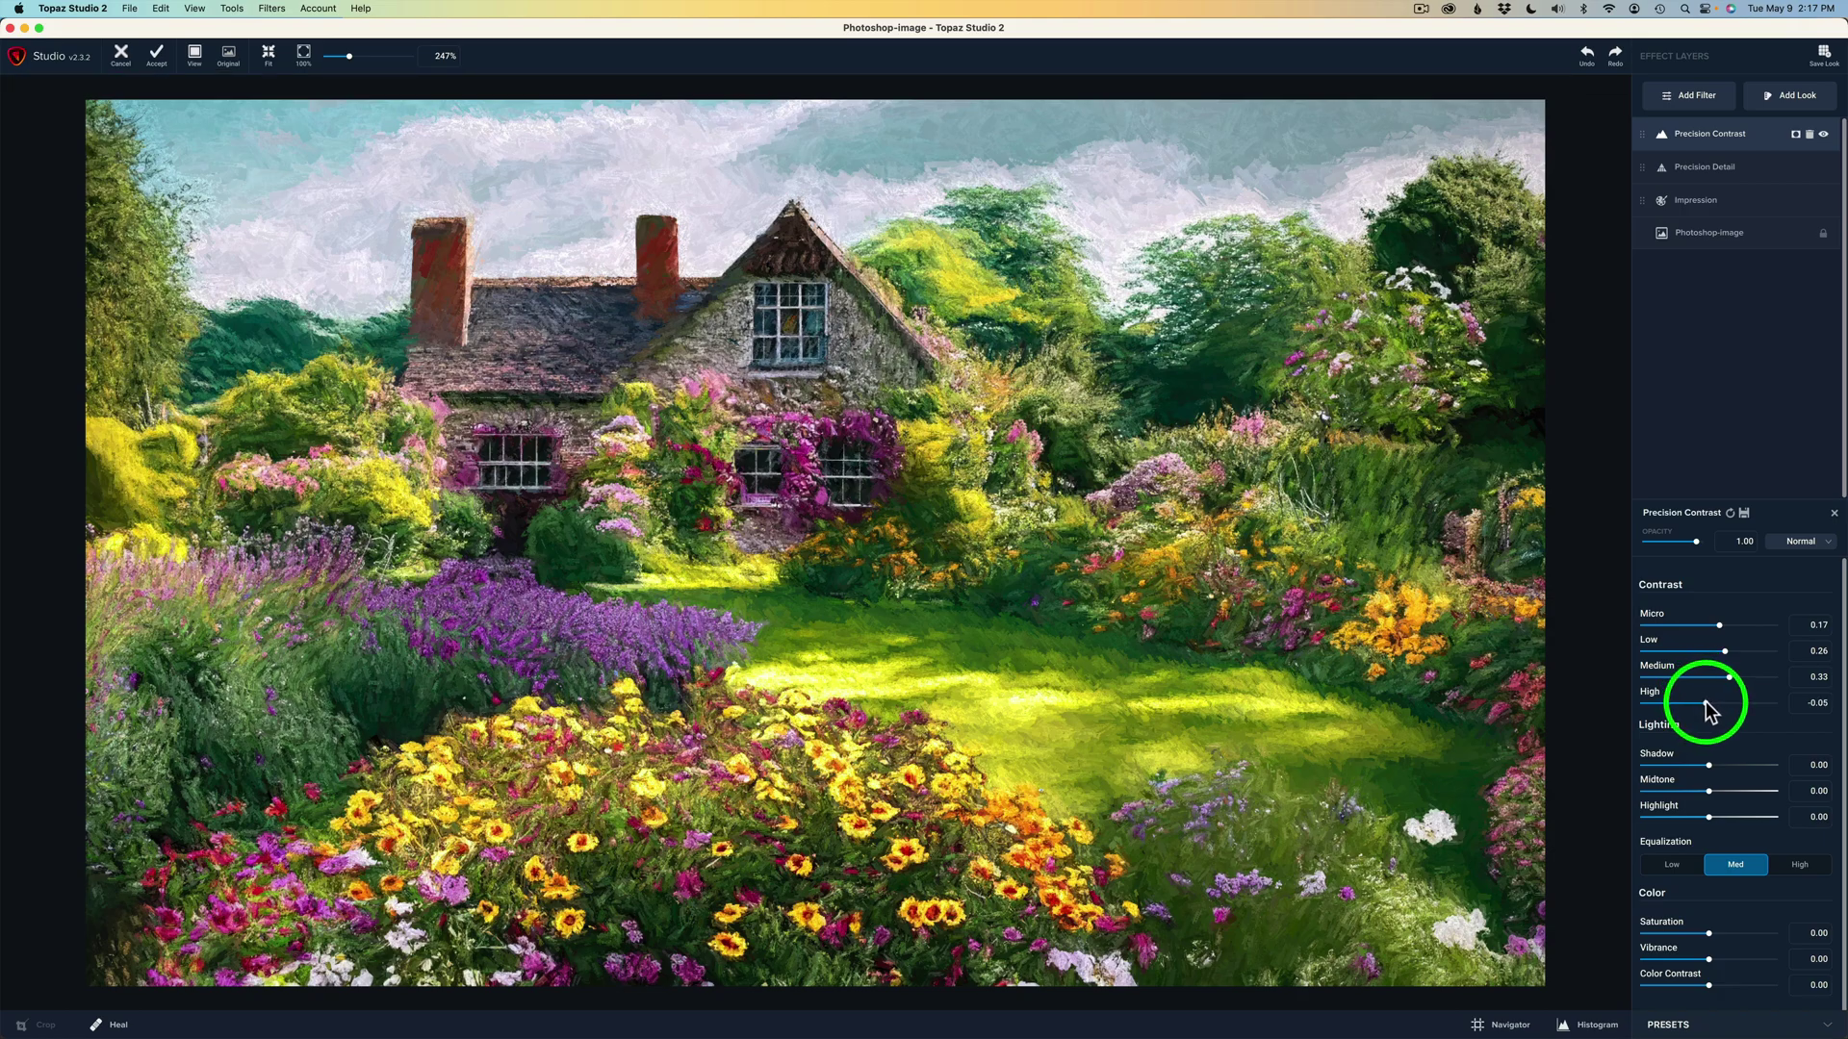
left_click(1704, 702)
- Set Sharpen to 0.03 in the existing Precision Detail filter and compare the result with the original image
left_click(1711, 167)
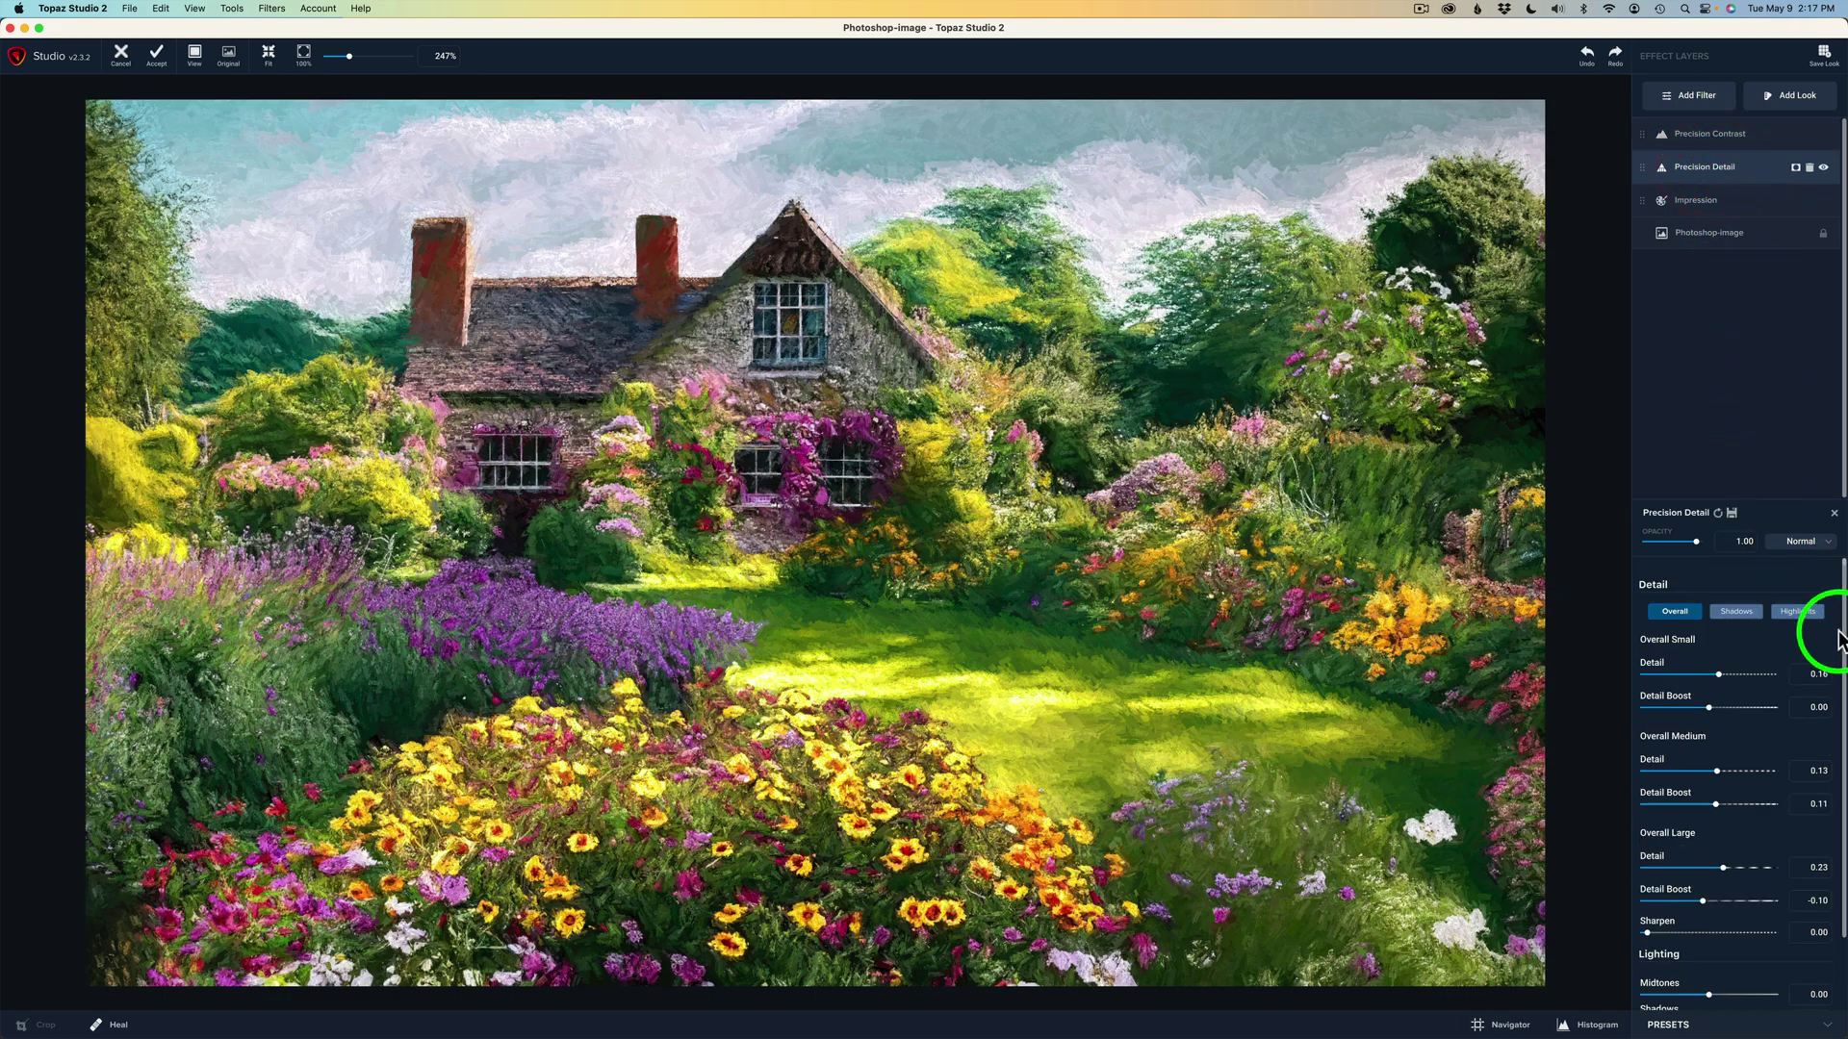
scroll(1843, 649, "down", 1)
scroll(1844, 650, "down", 3)
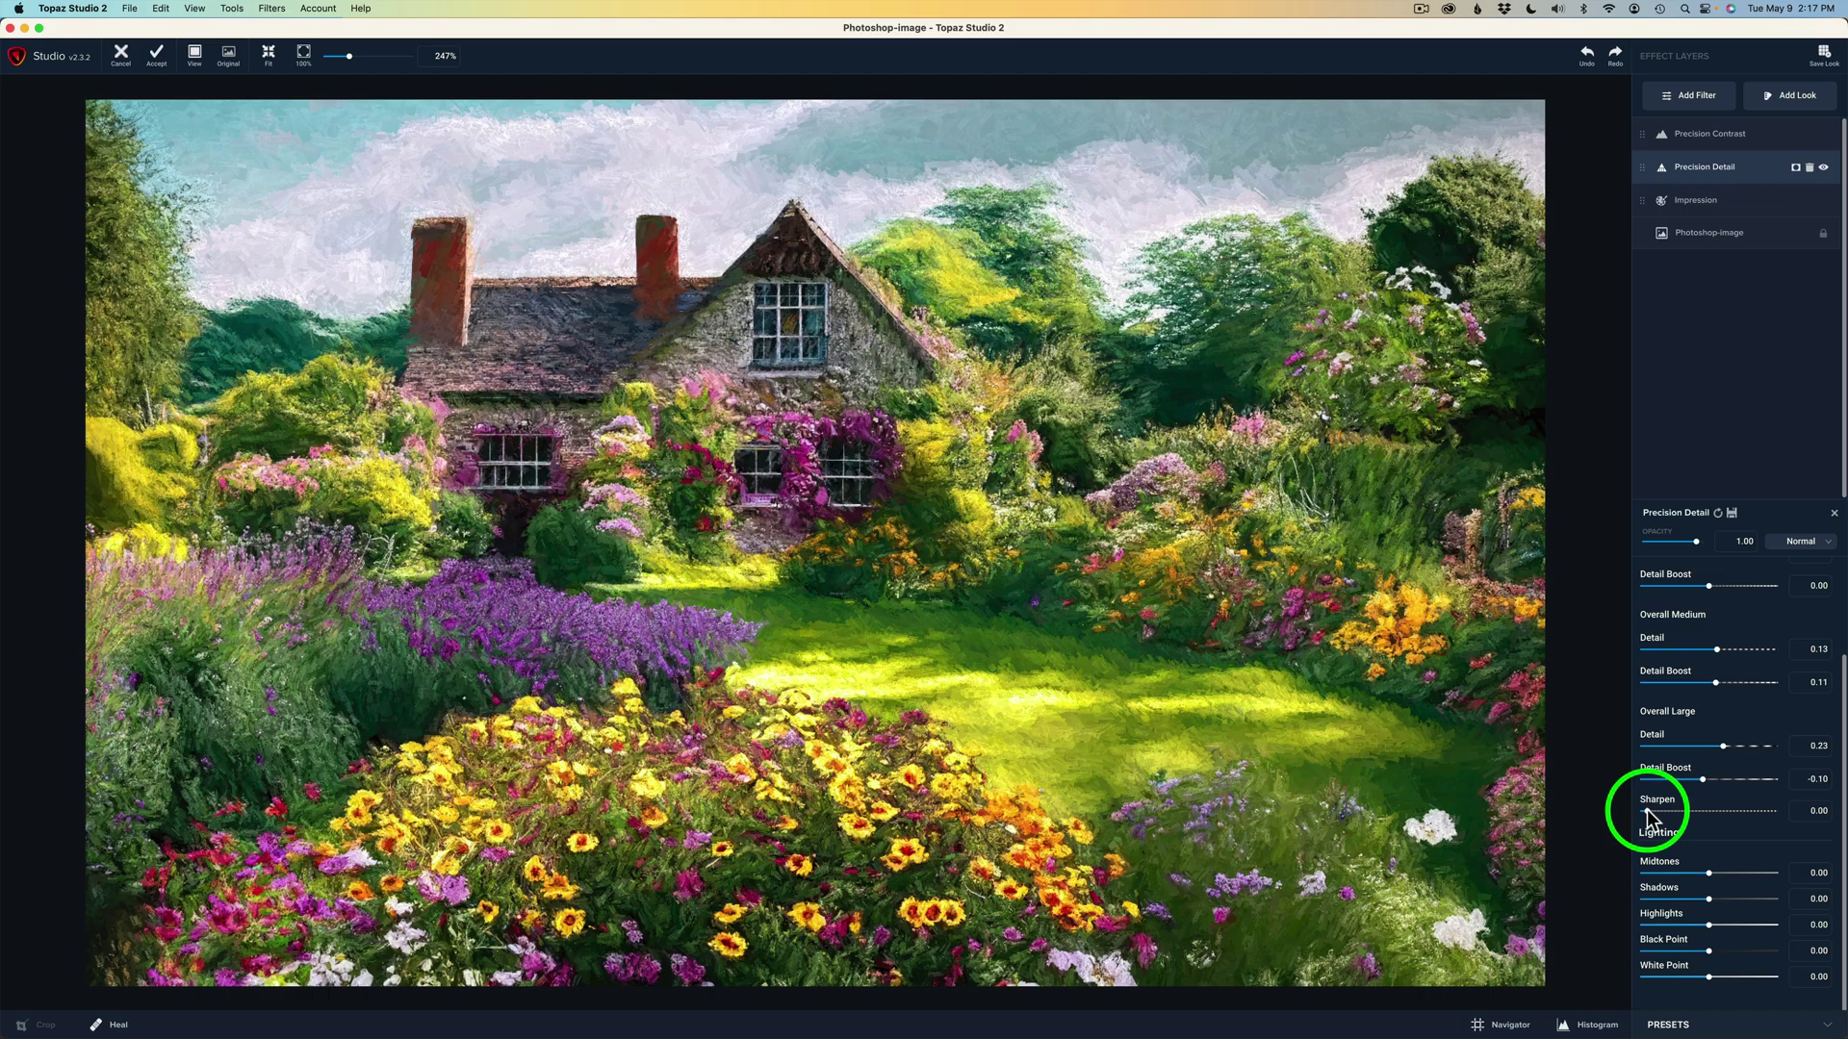
mouse_move(1647, 810)
left_mouse_down()
mouse_move(1737, 814)
mouse_move(1649, 811)
left_mouse_up()
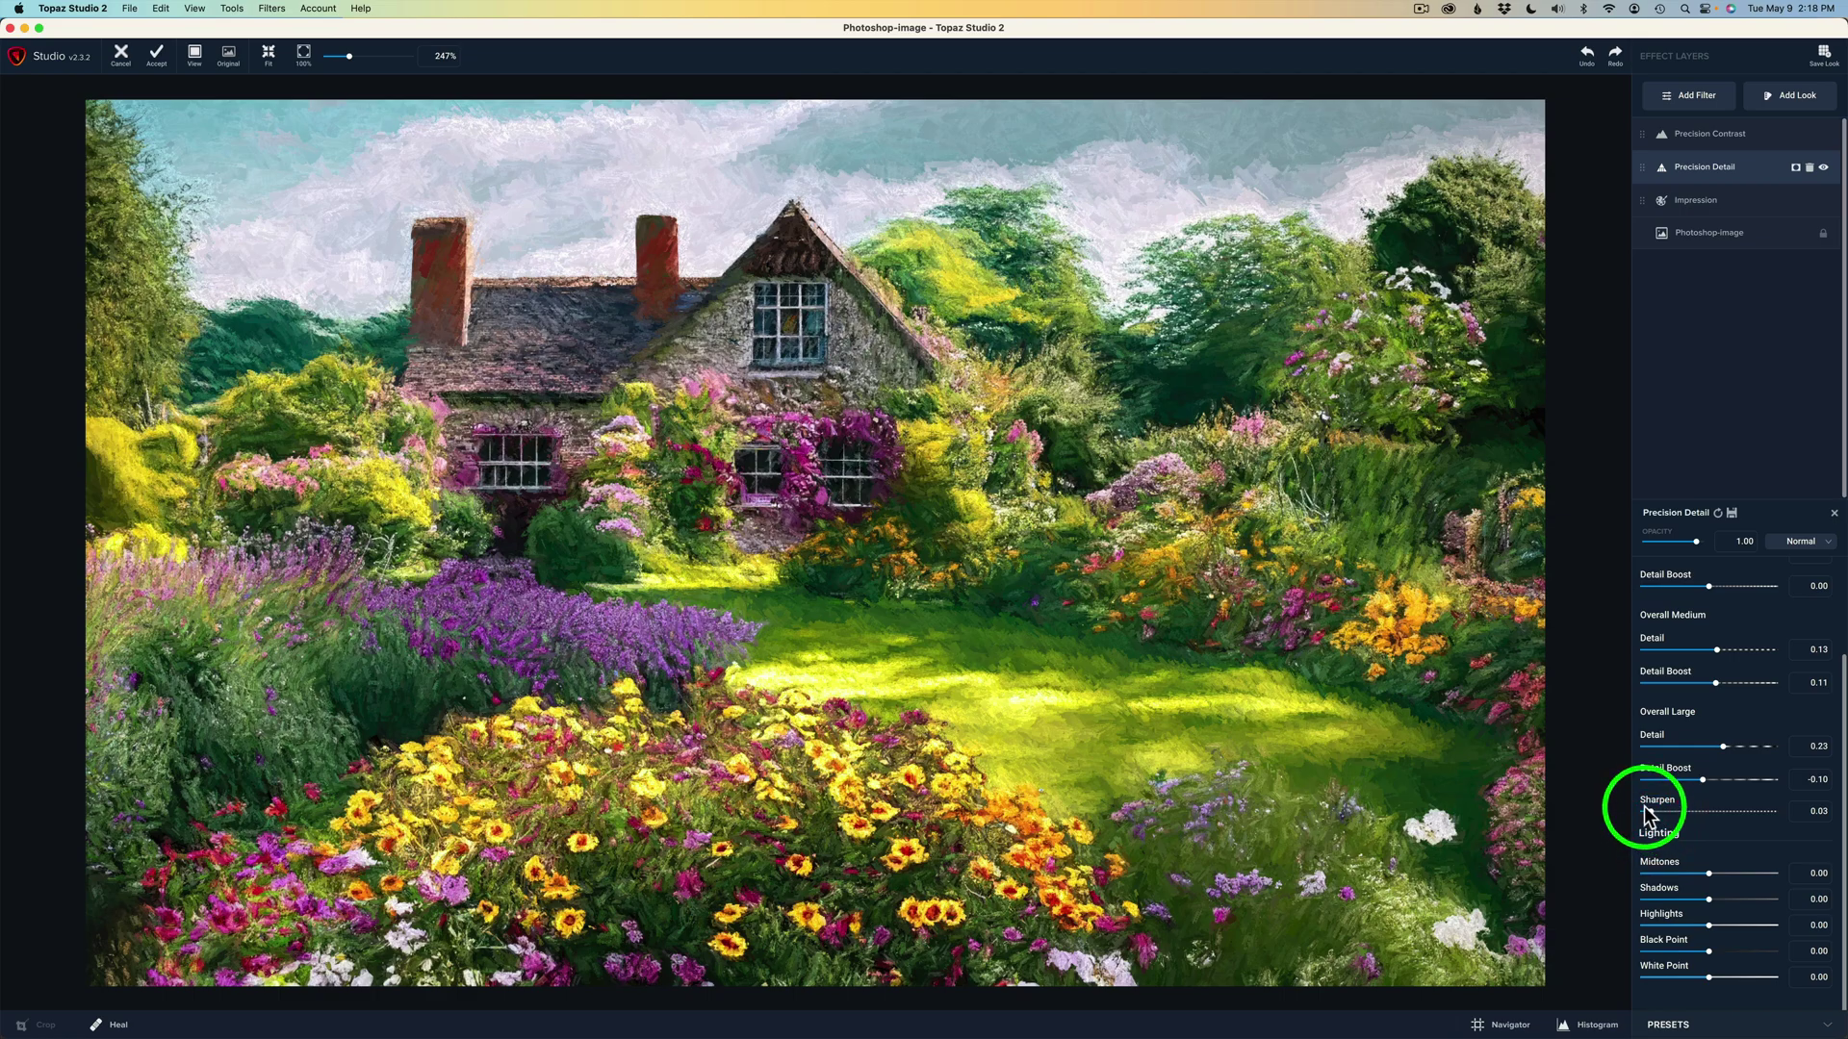
left_click(1189, 563)
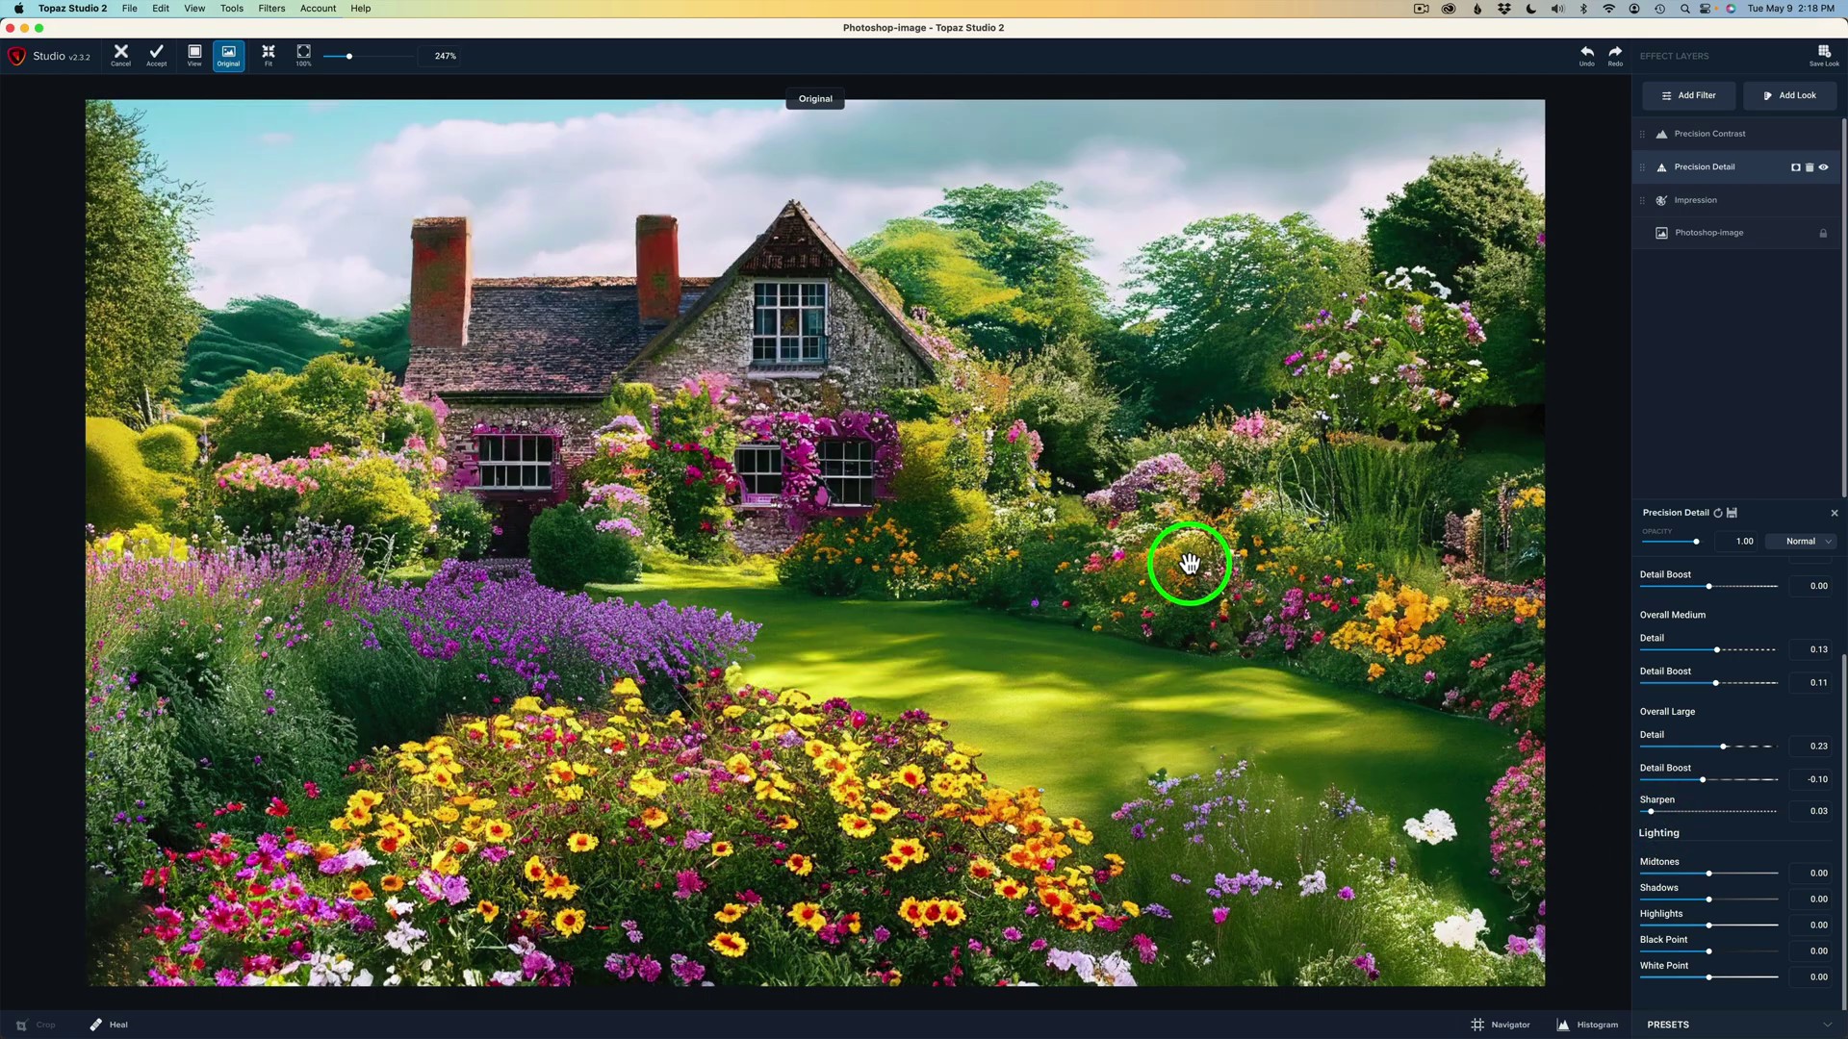
left_click(1189, 564)
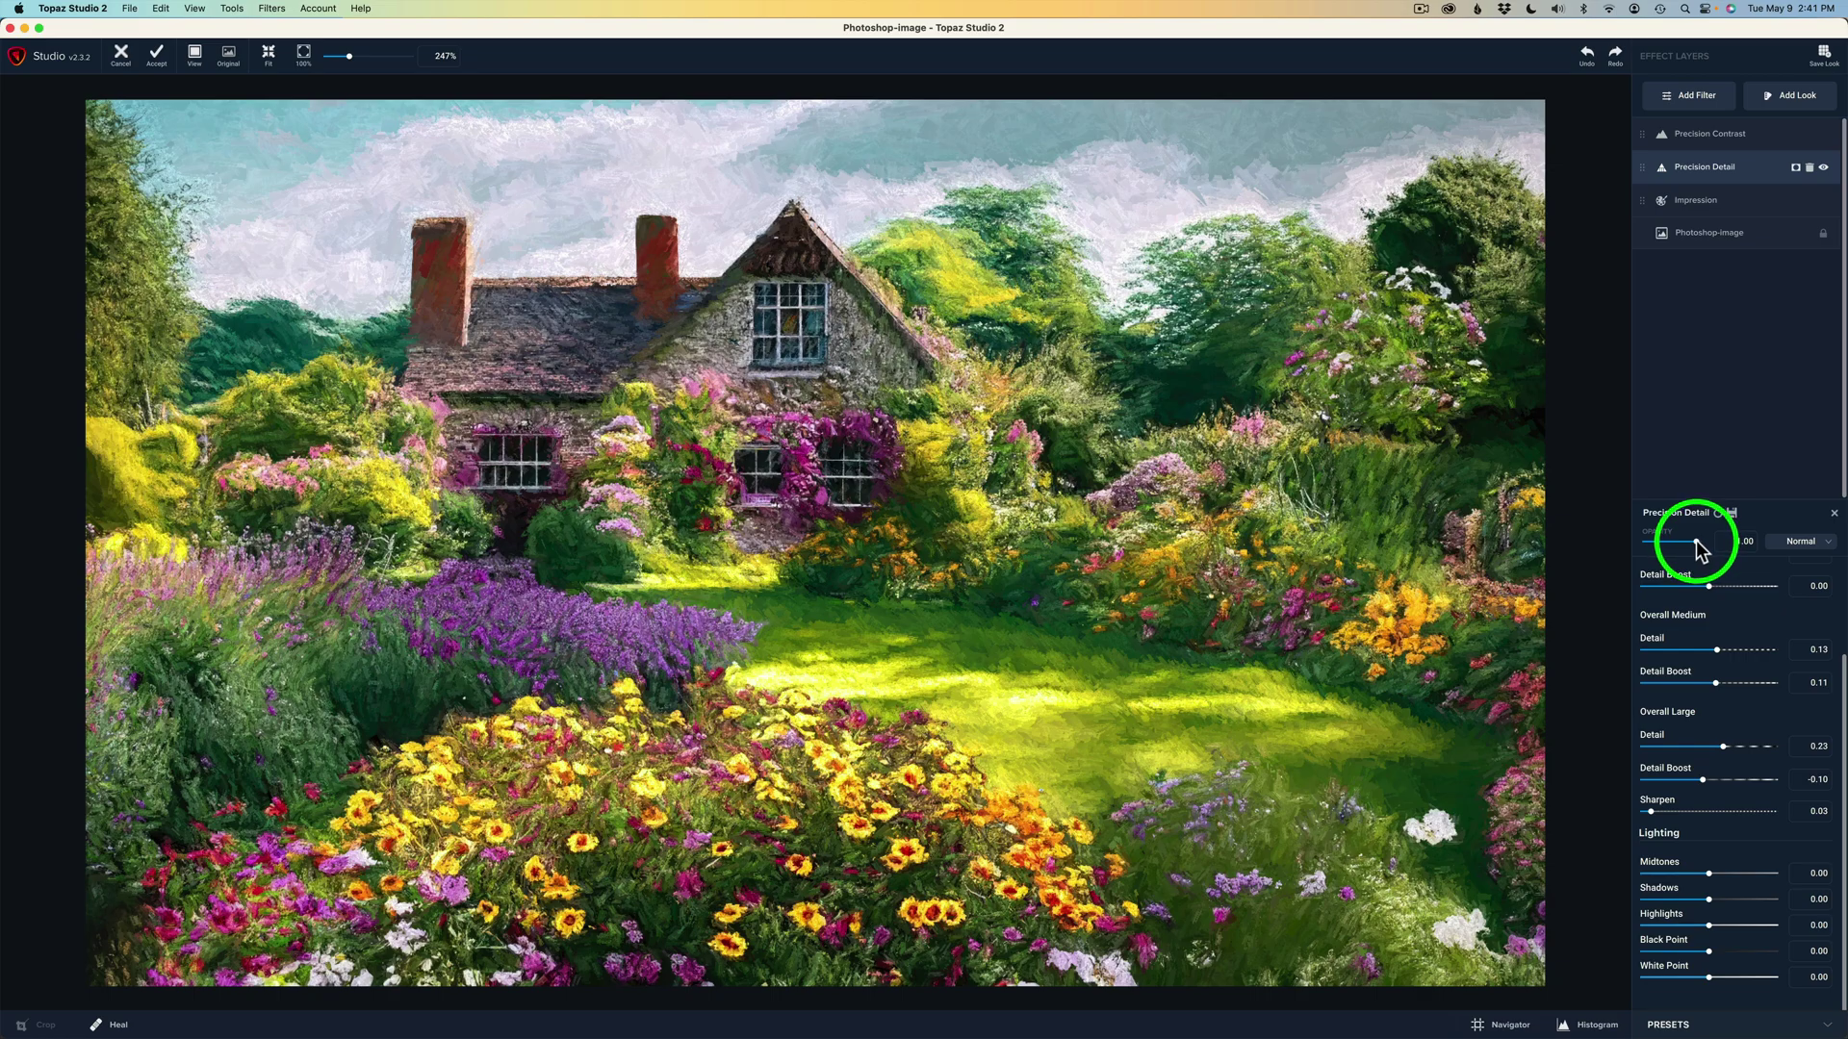
- Lower the Precision Detail filter's opacity to 0.80 and compare the image without that effect and with the original
left_click_drag(1696, 551, 1686, 551)
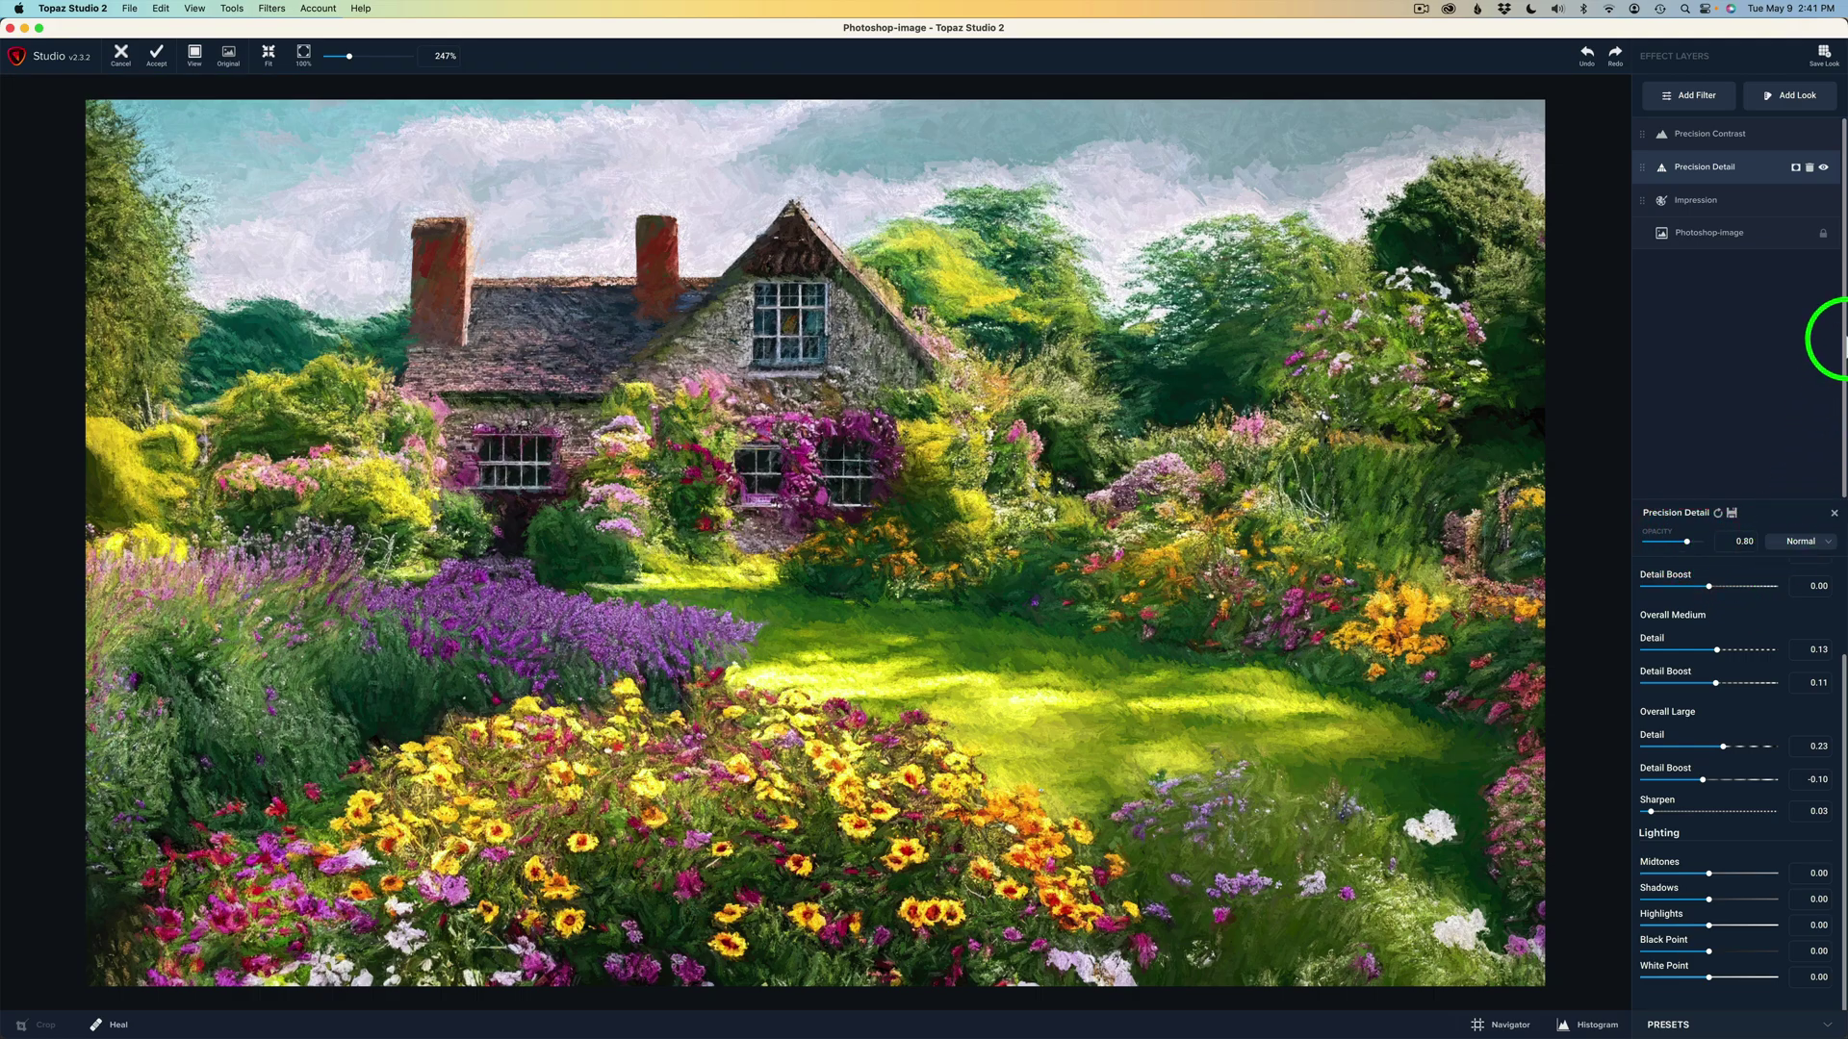
left_click(1824, 171)
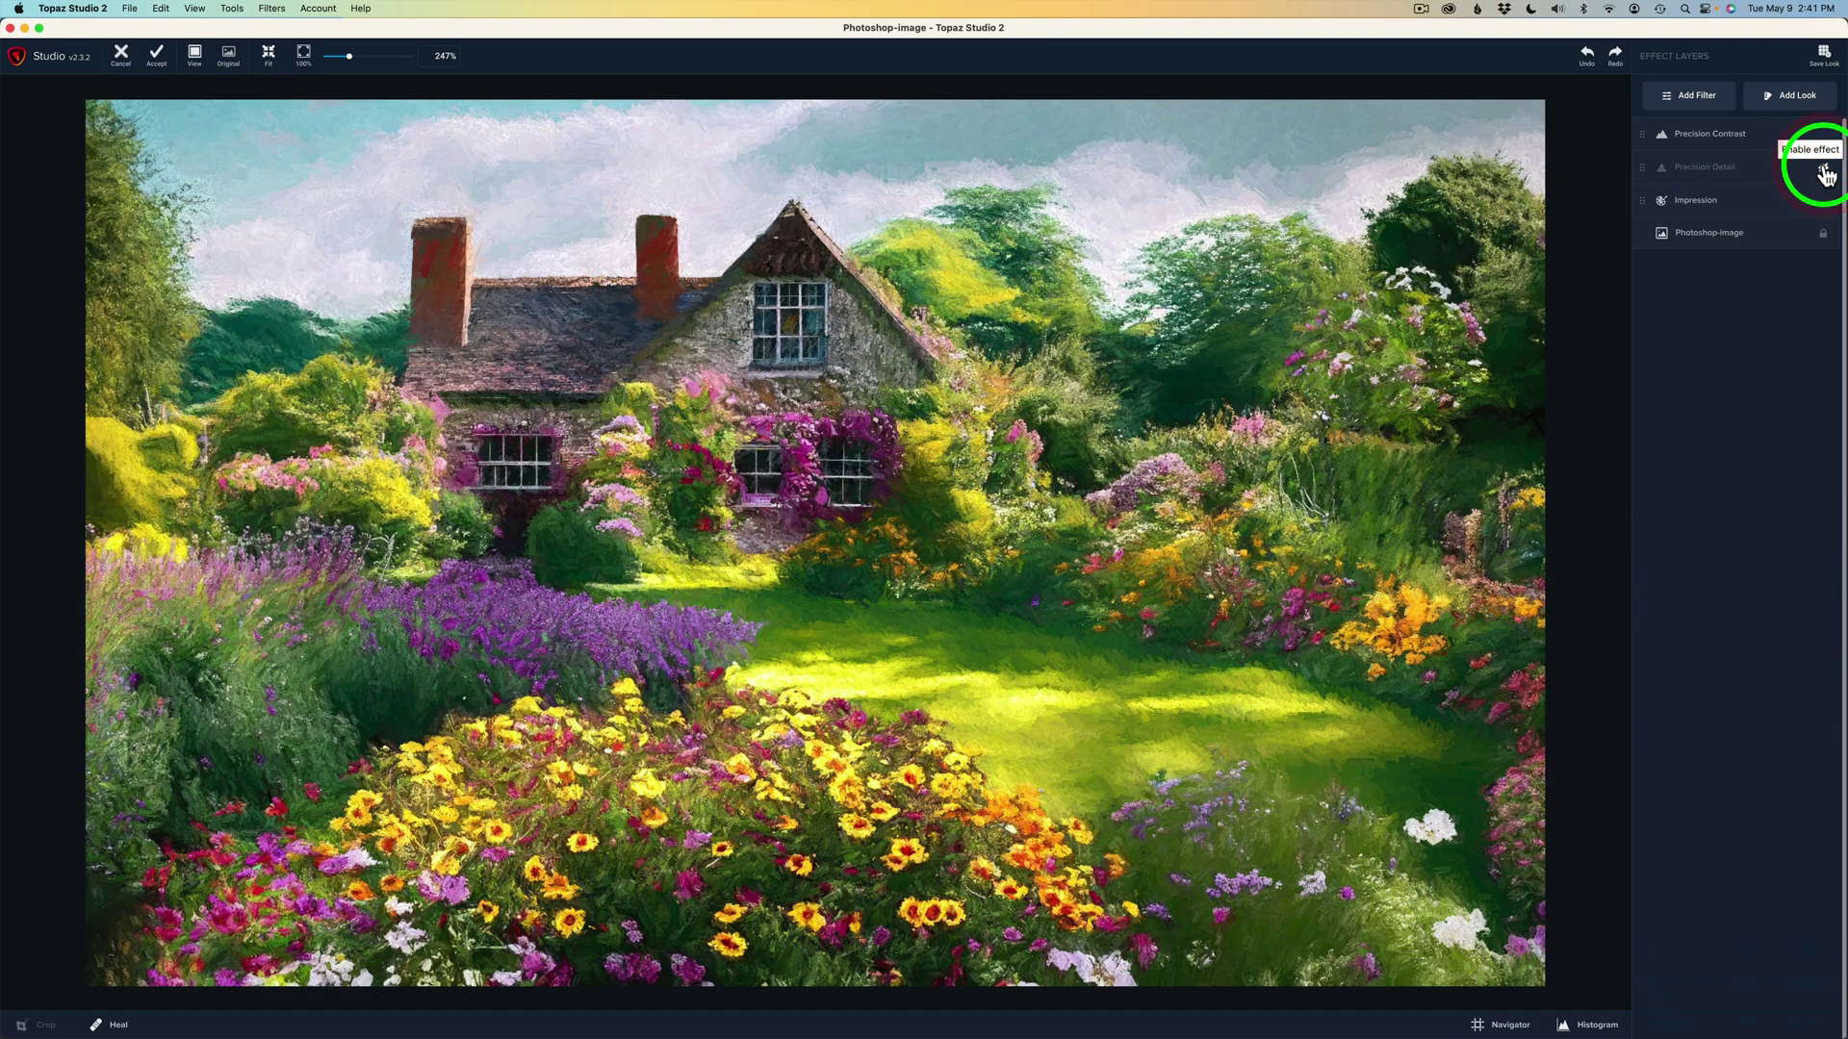
left_click(1824, 172)
left_click(1256, 478)
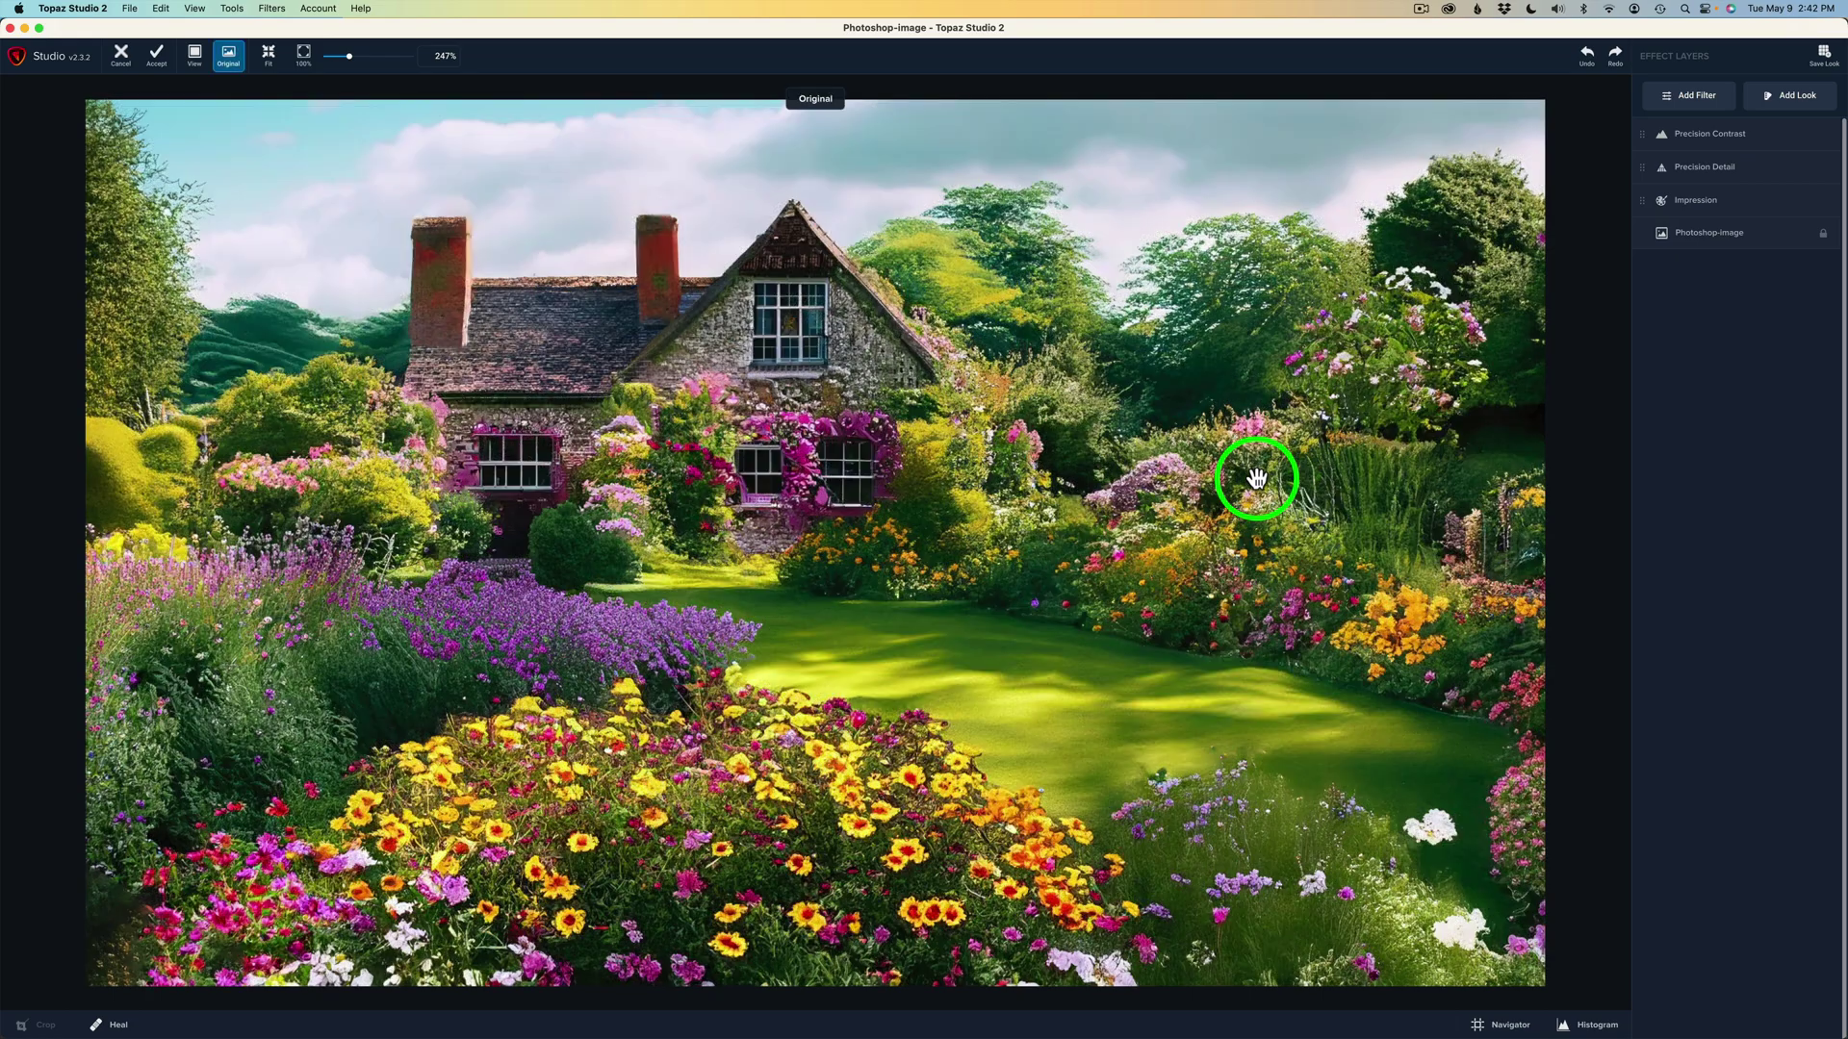
left_click(1256, 478)
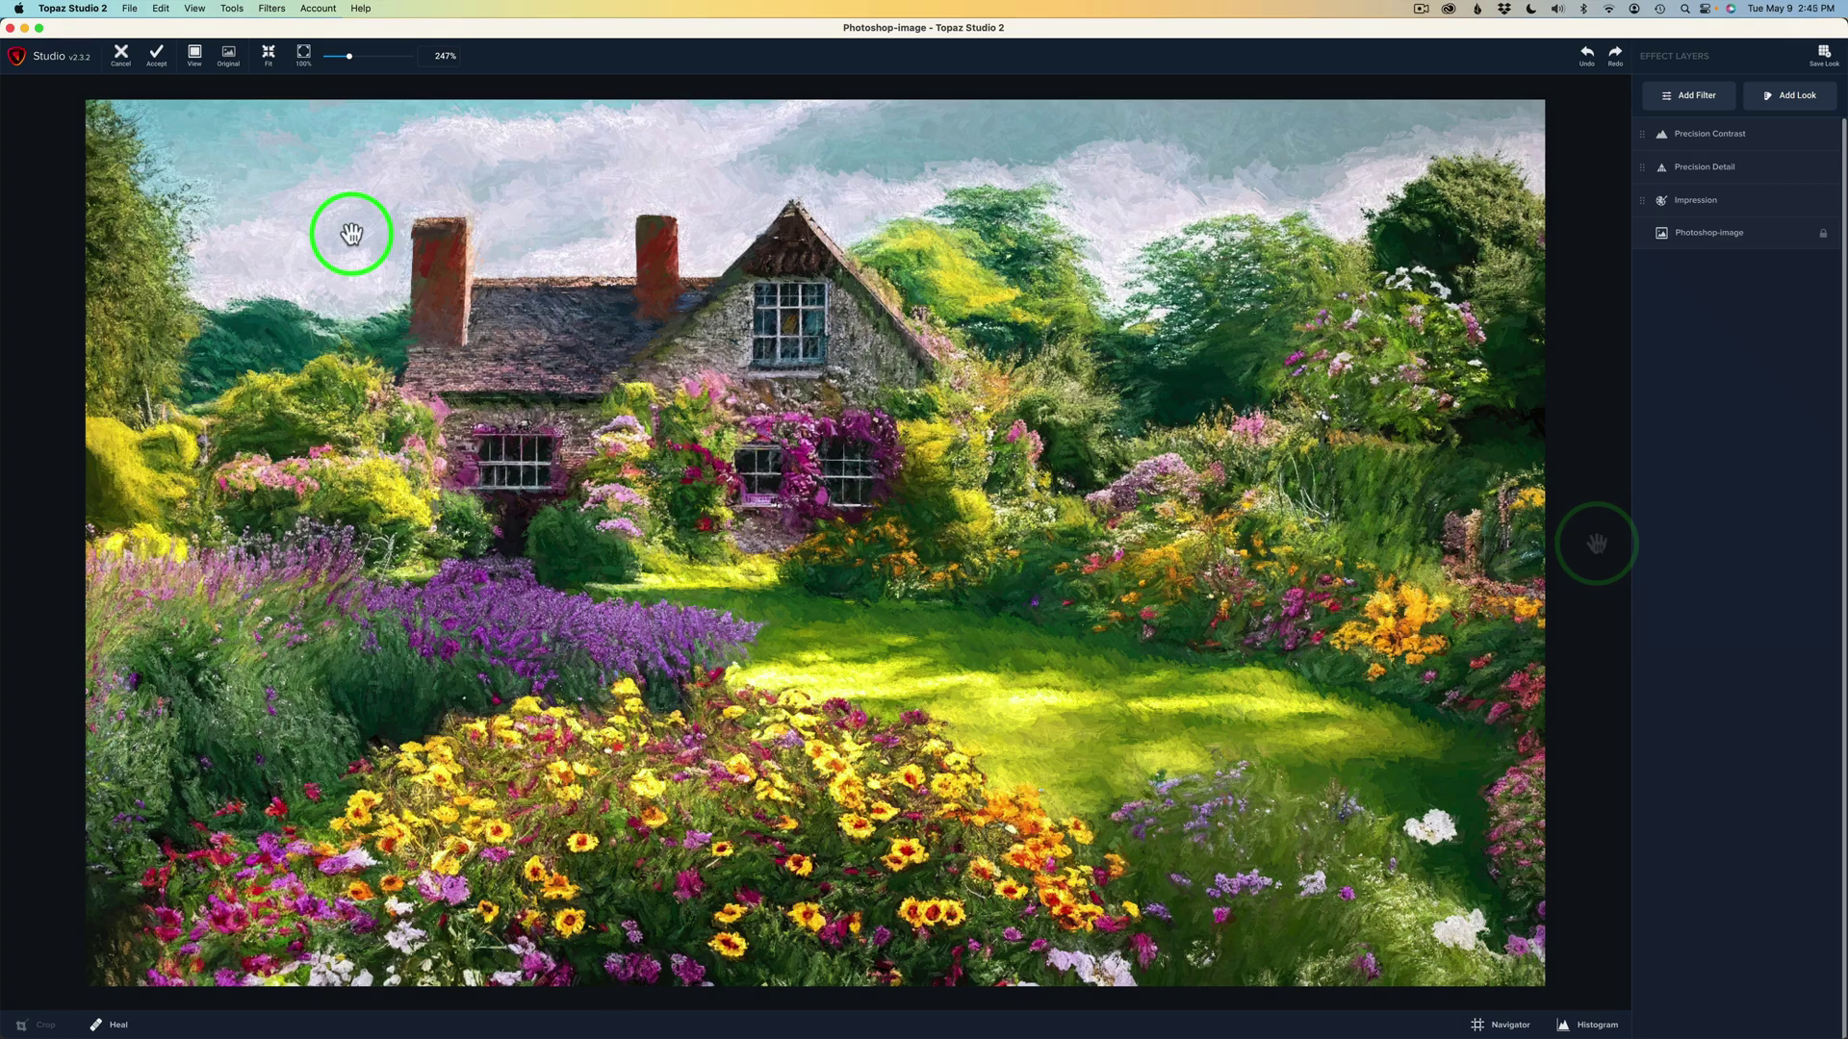
- Accept the Topaz Studio 2 edits and return to Photoshop
left_click(158, 63)
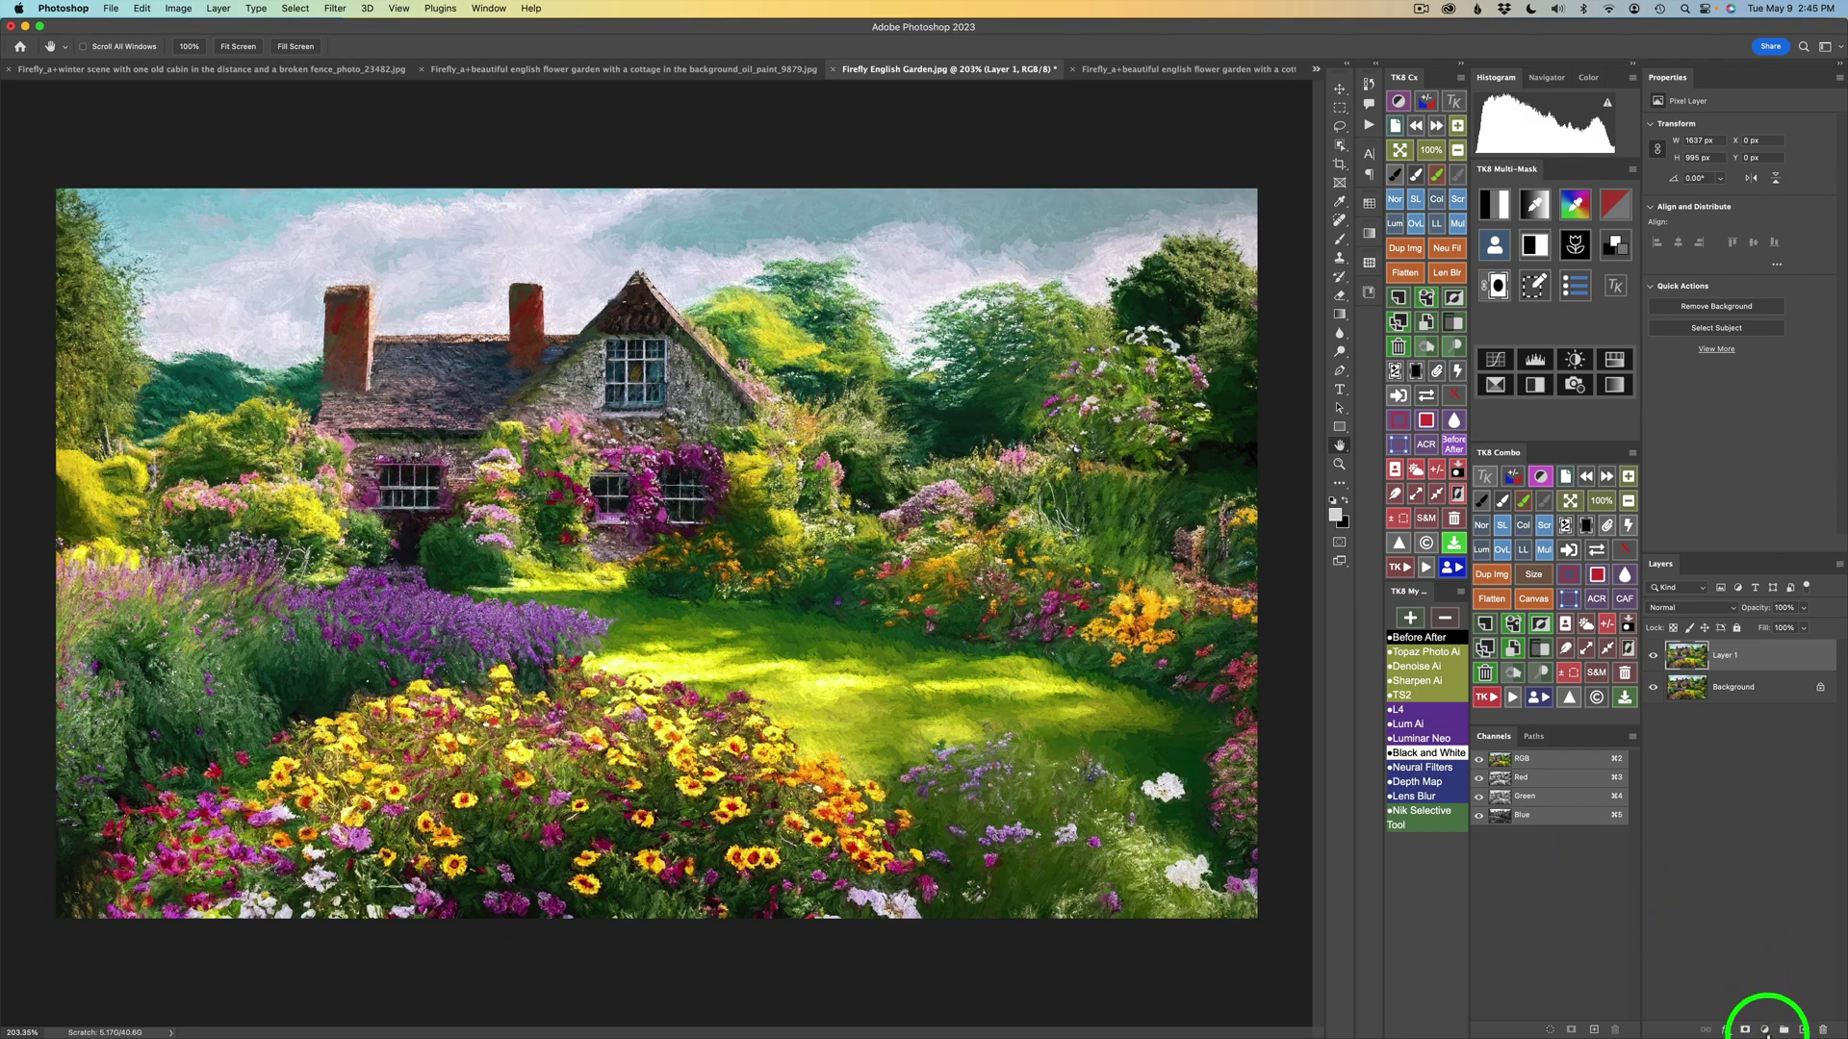
- Try a Vibrance adjustment layer with Vibrance at +40 and compare the image with and without it
left_click(1765, 1031)
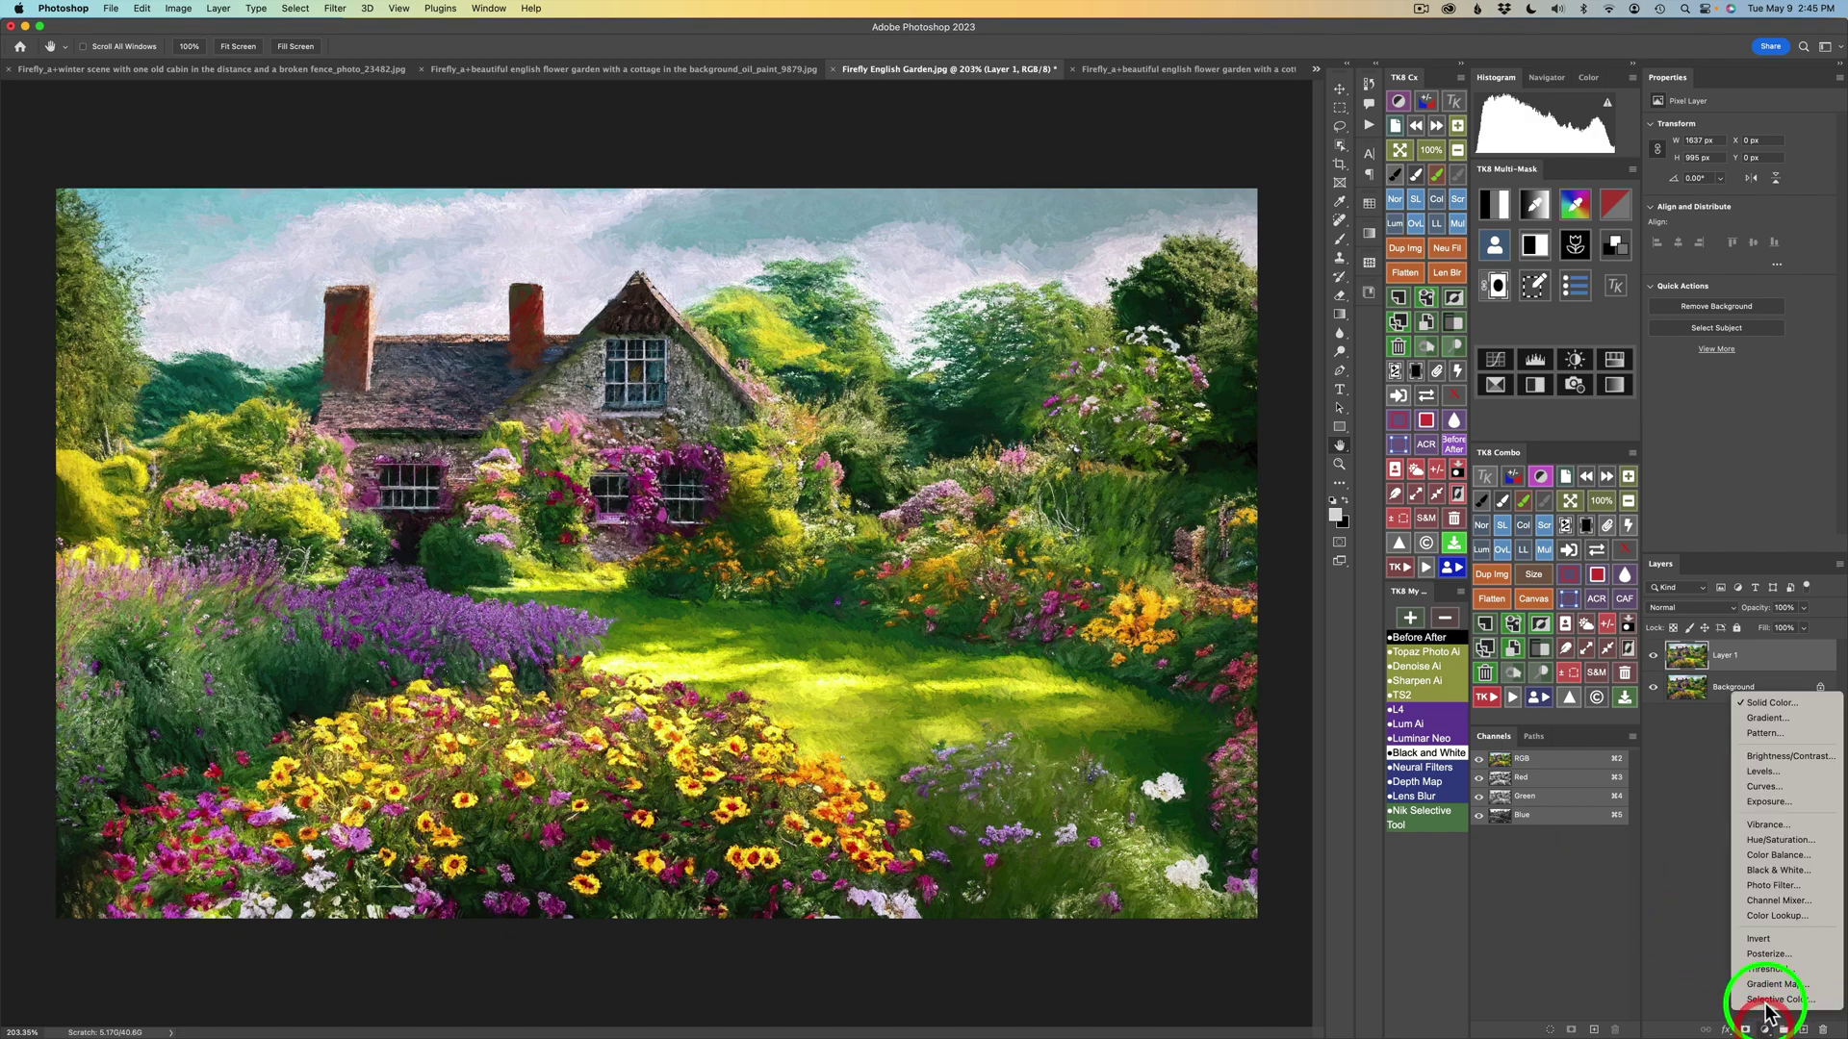
left_click(1767, 825)
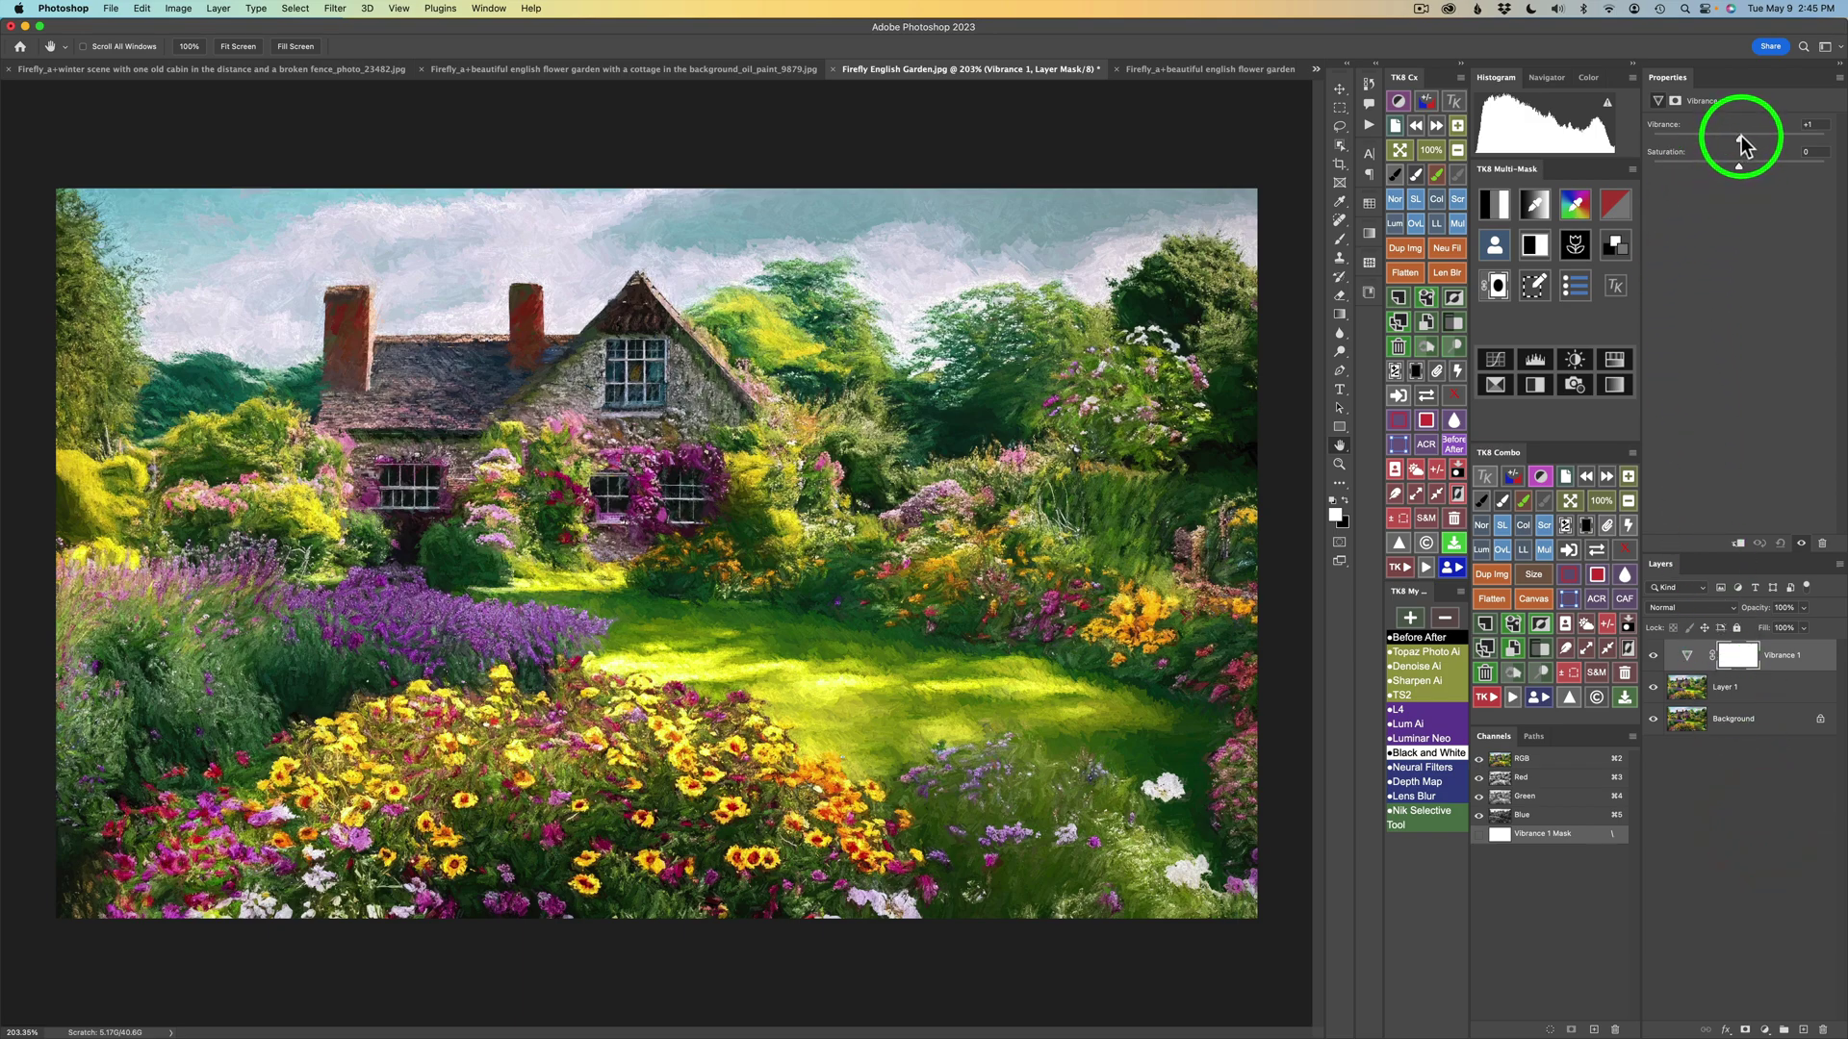
left_click_drag(1740, 140, 1773, 140)
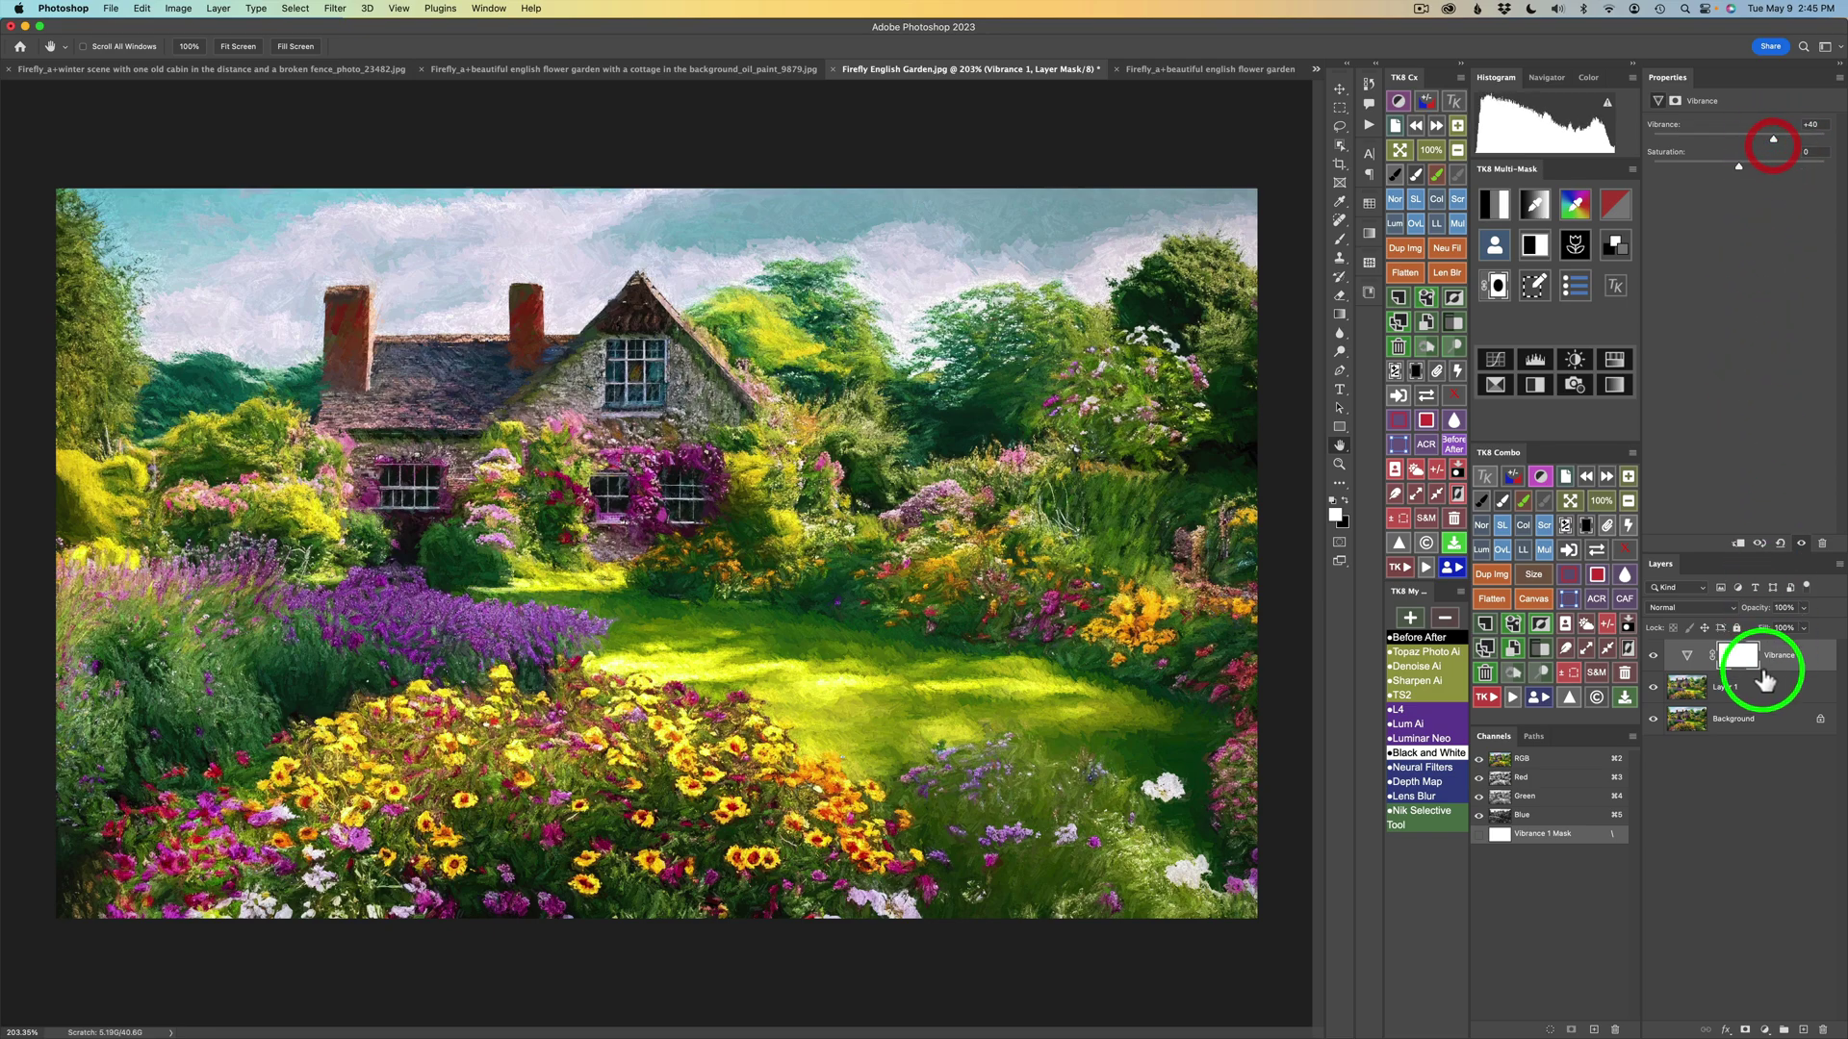
left_click(1653, 657)
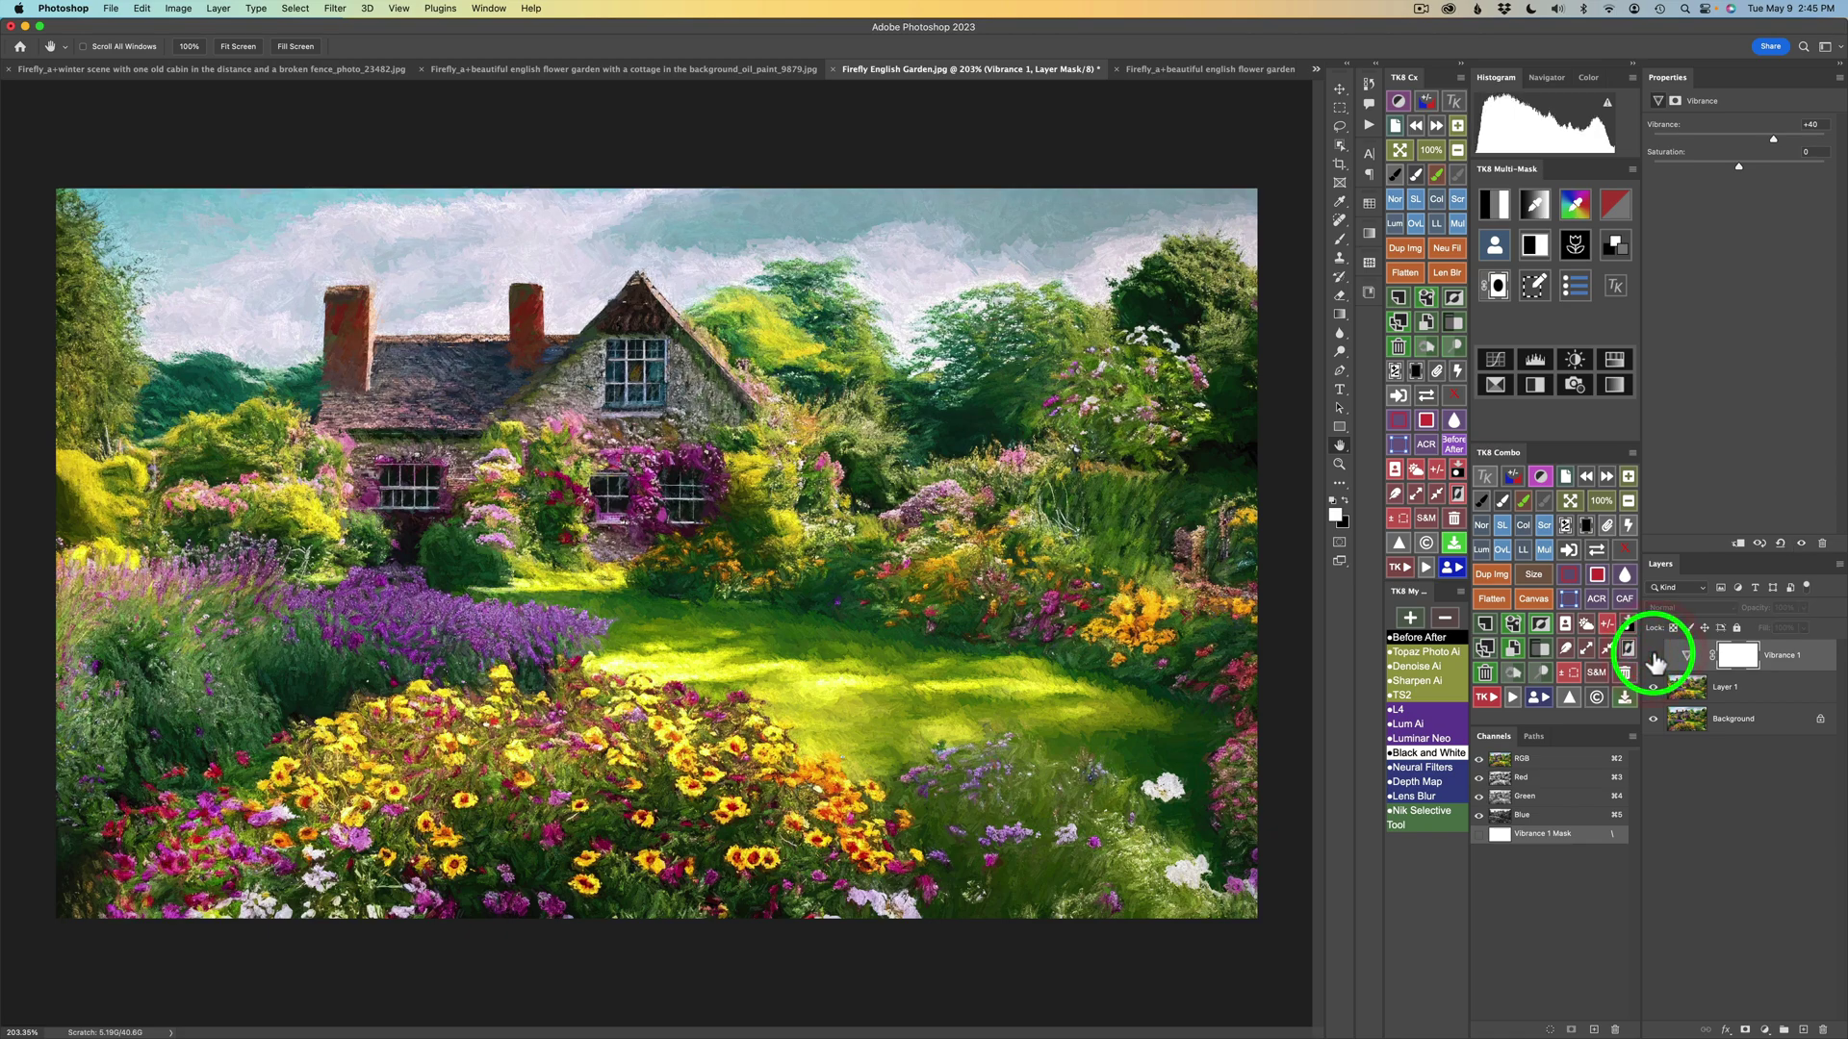
left_click(1653, 657)
left_click(1653, 657)
left_click(1654, 658)
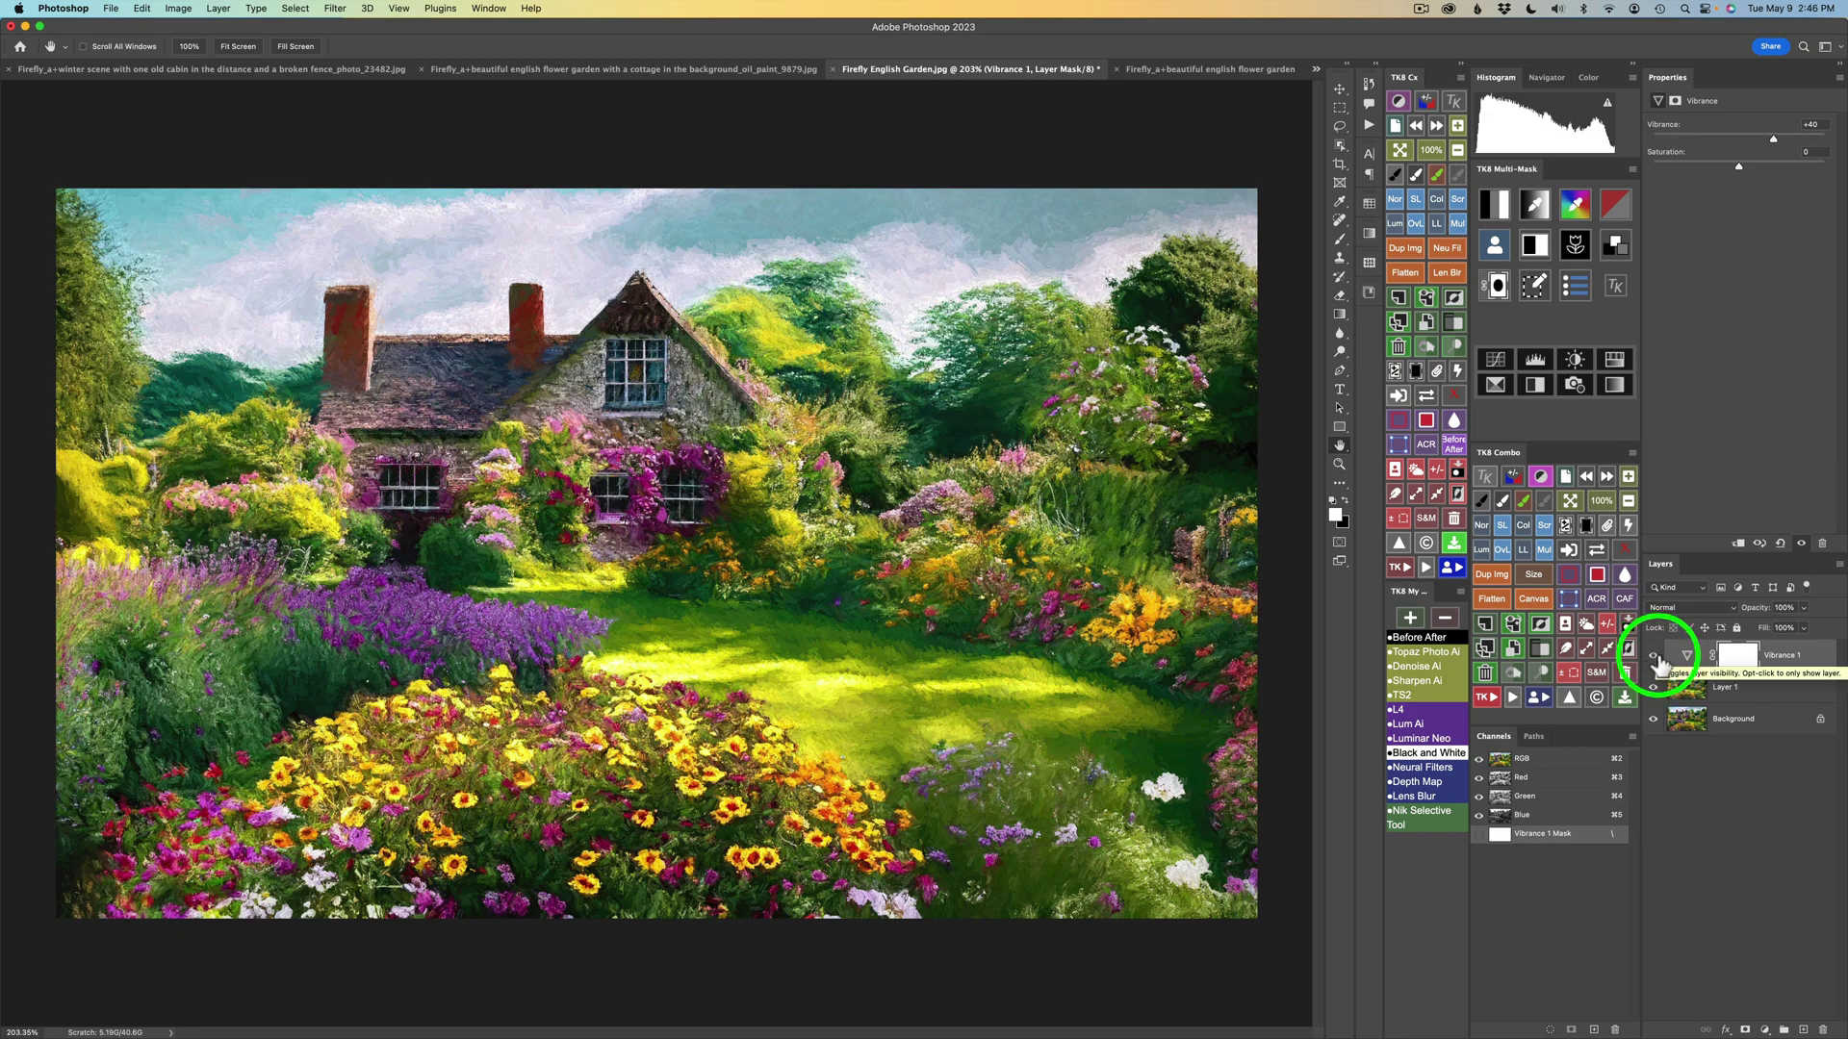
left_click(1653, 657)
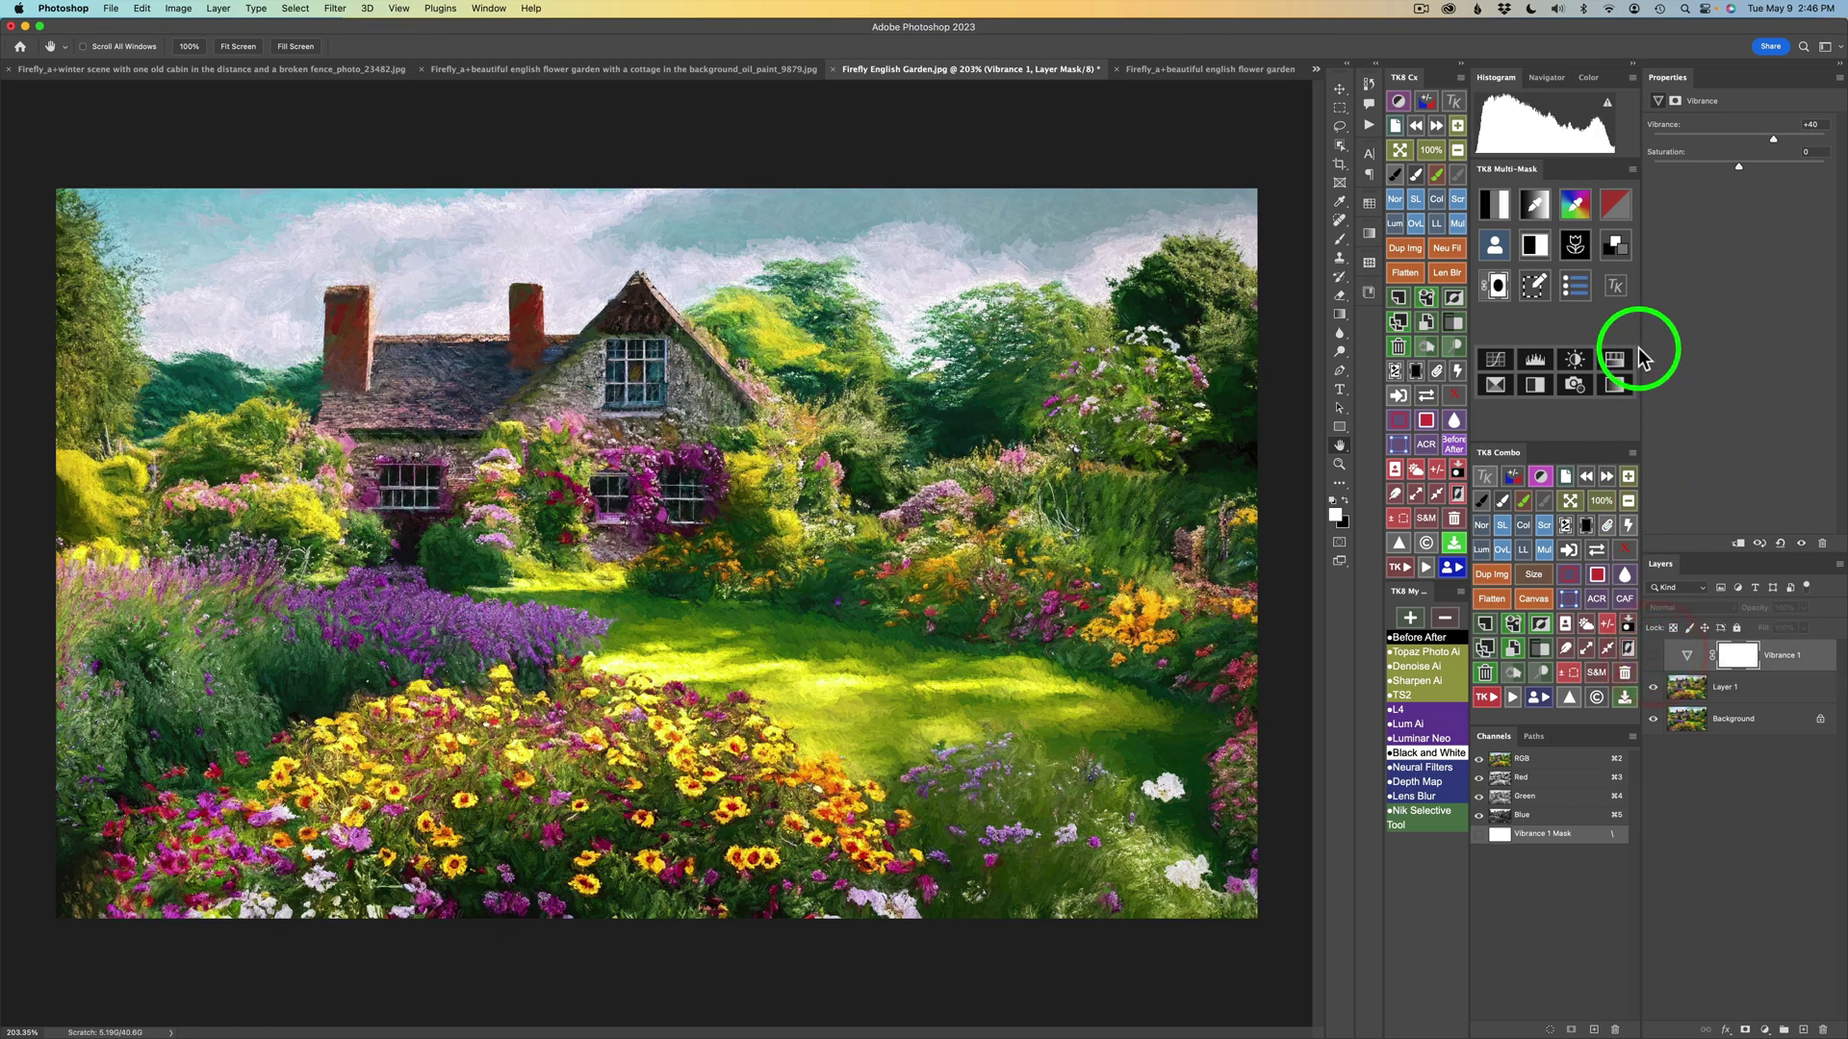
- Add a Hue/Saturation adjustment layer through the first-level TK8 Vibrance mask, targeting less saturated areas, and set Saturation to +22
left_click(1617, 204)
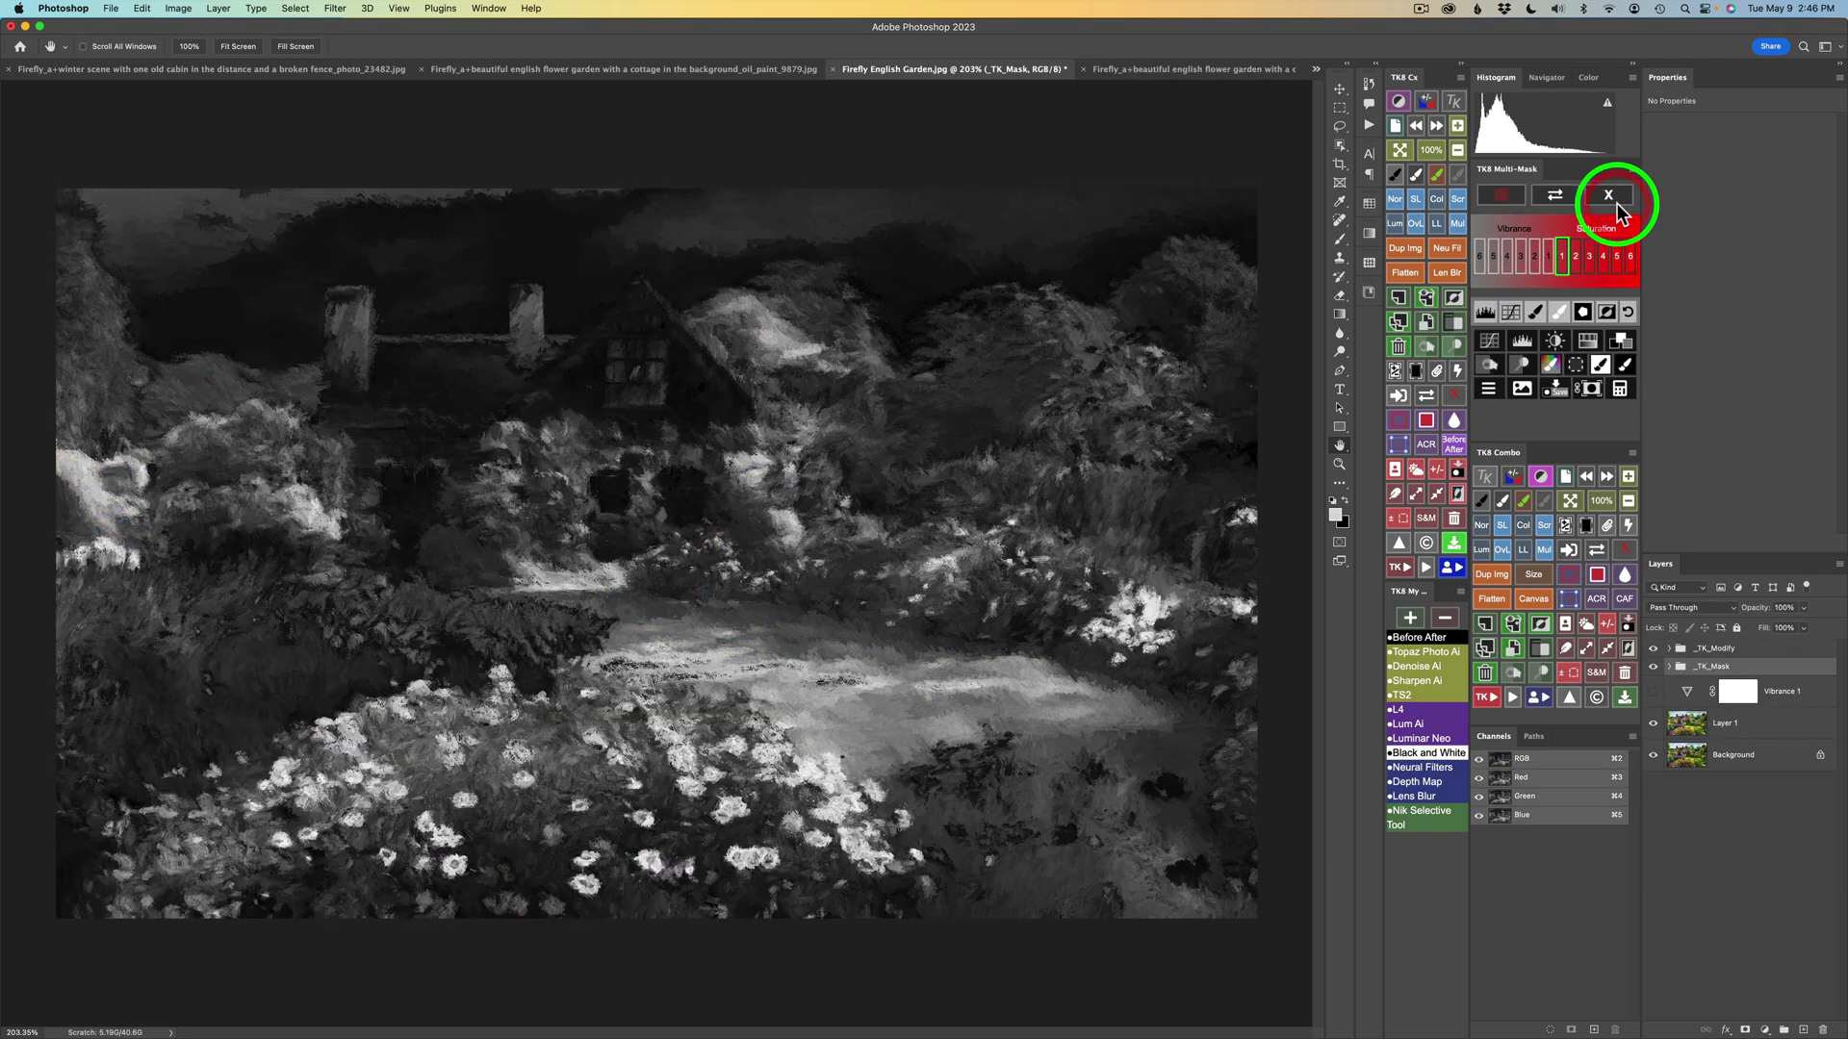
left_click(1549, 257)
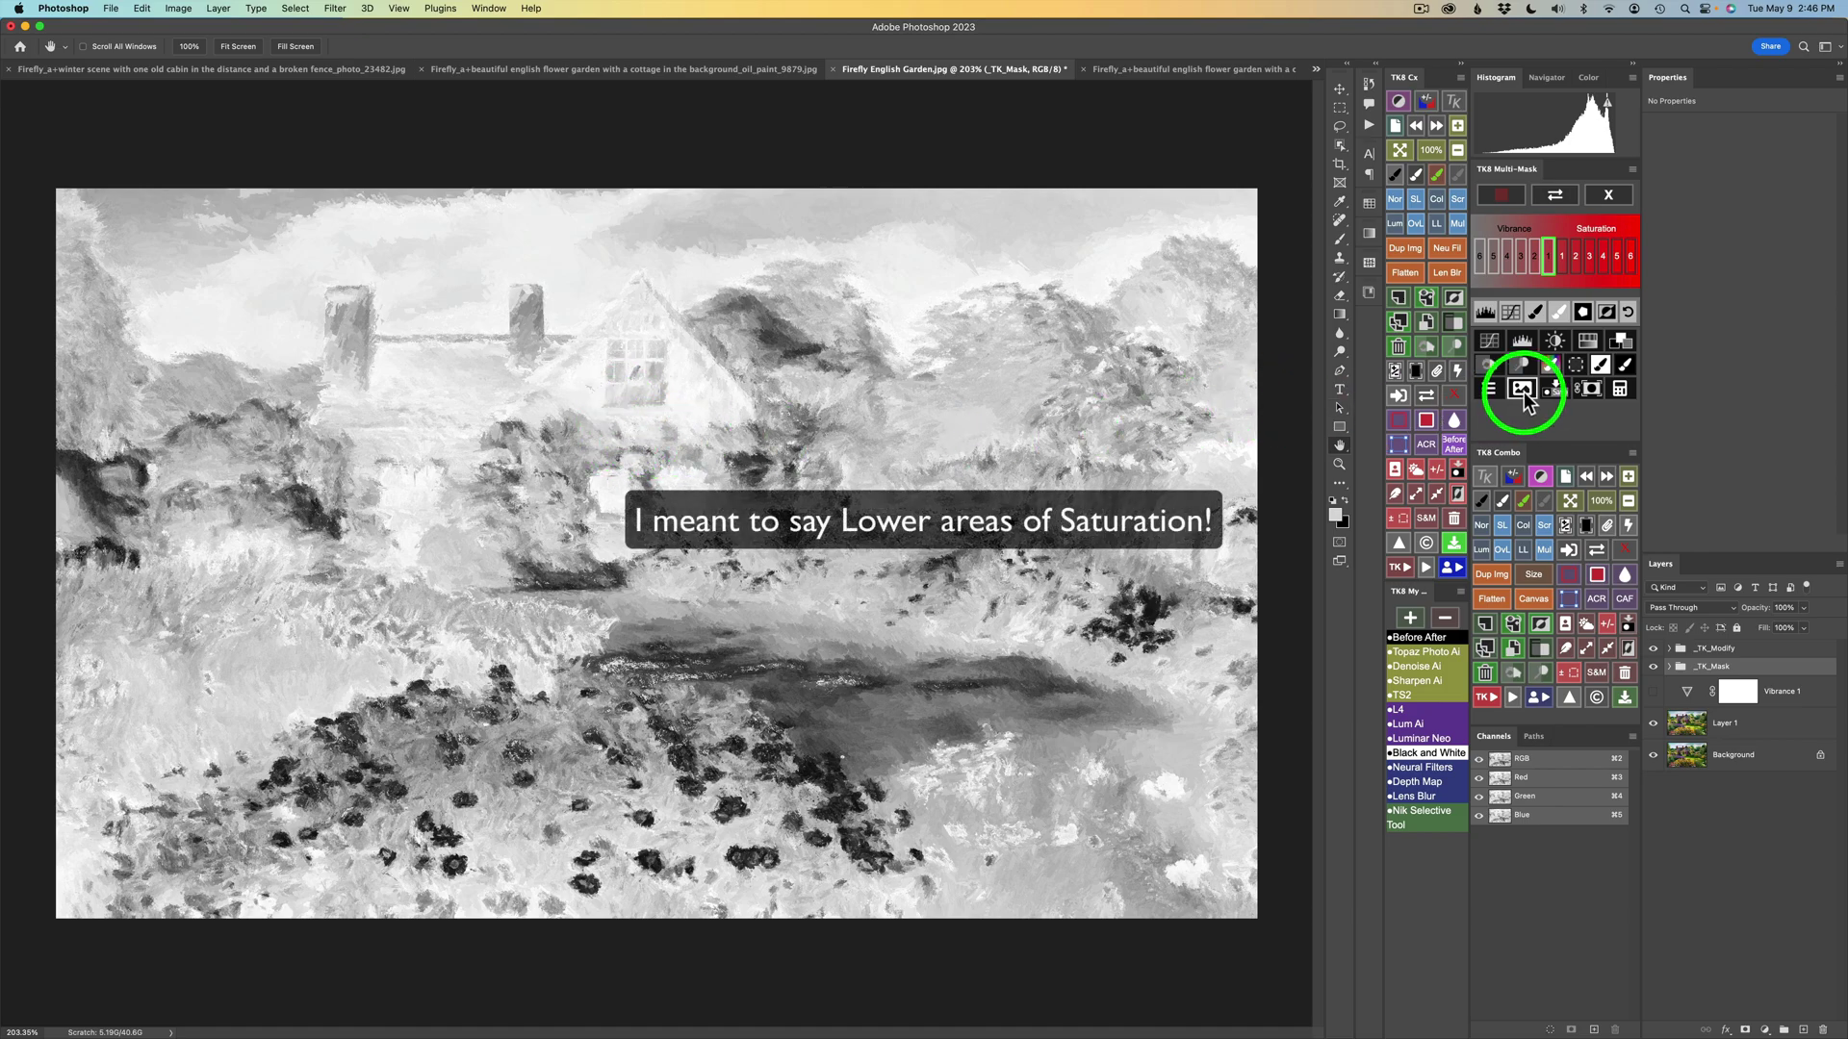
left_click(1590, 338)
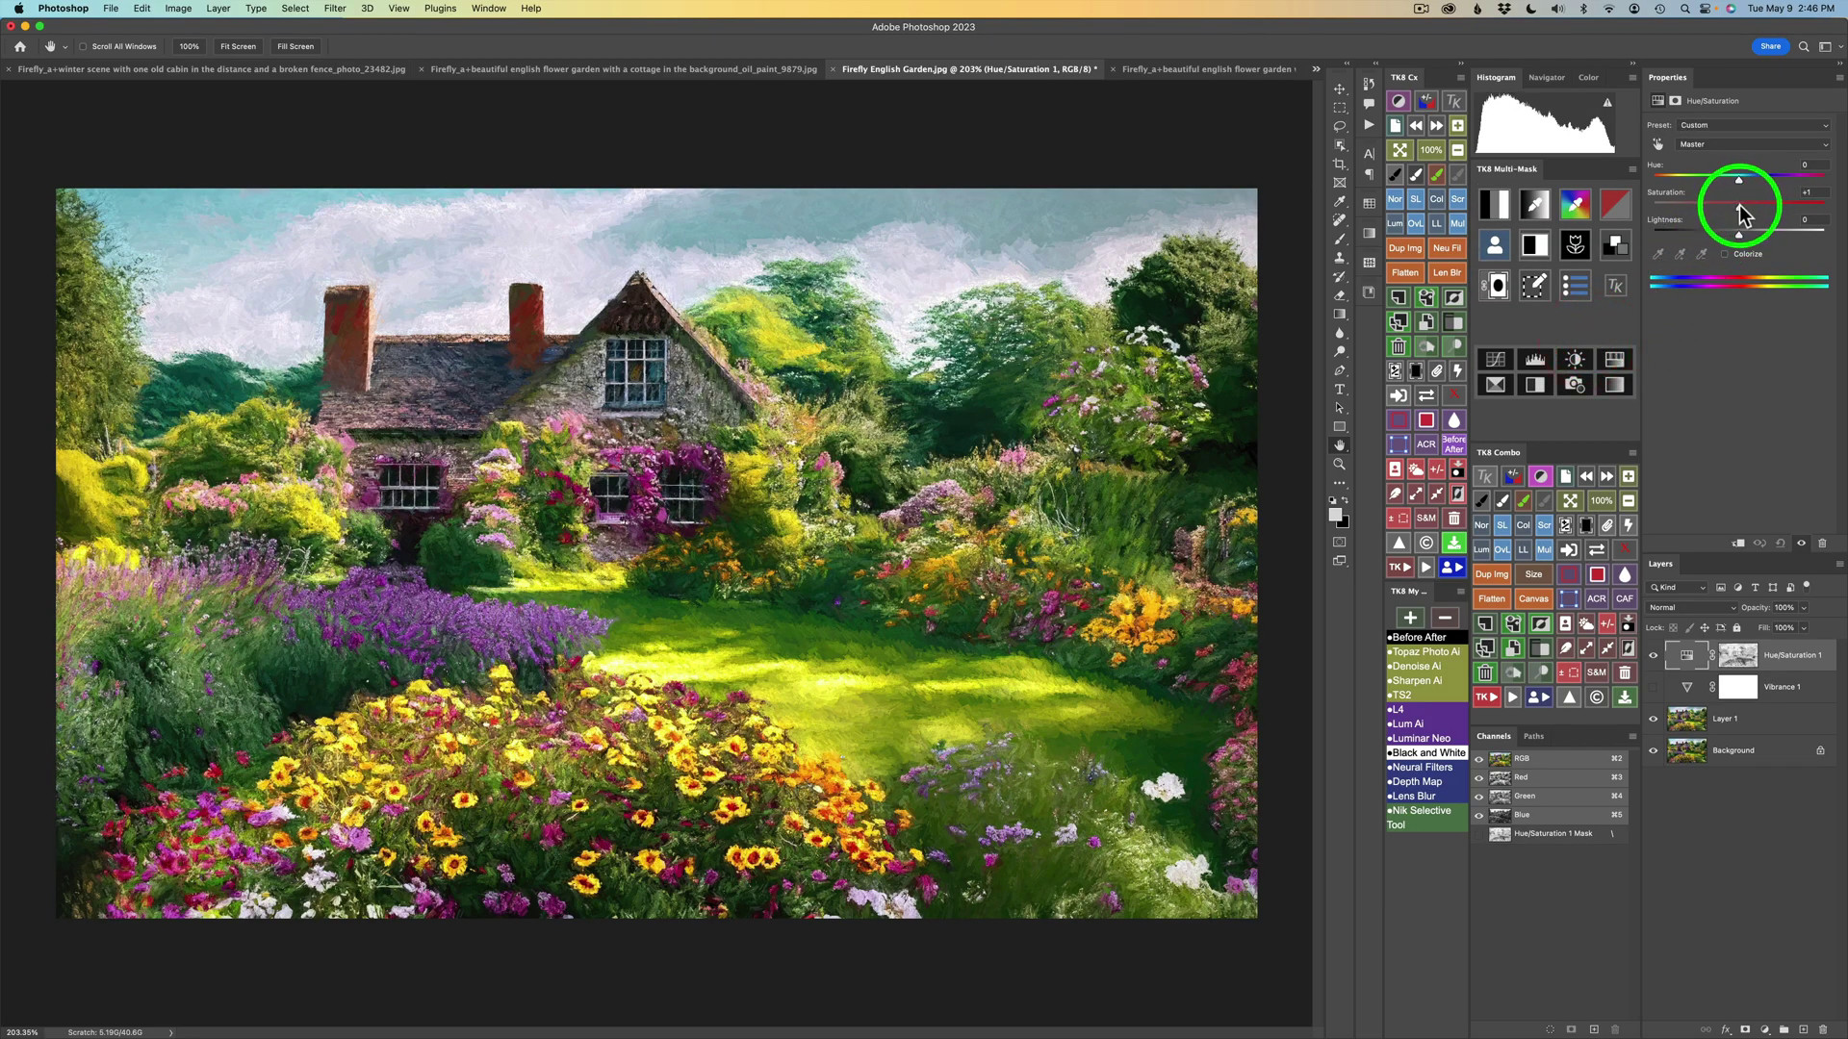
mouse_move(1742, 214)
left_mouse_down()
mouse_move(1771, 210)
mouse_move(1757, 216)
left_mouse_up()
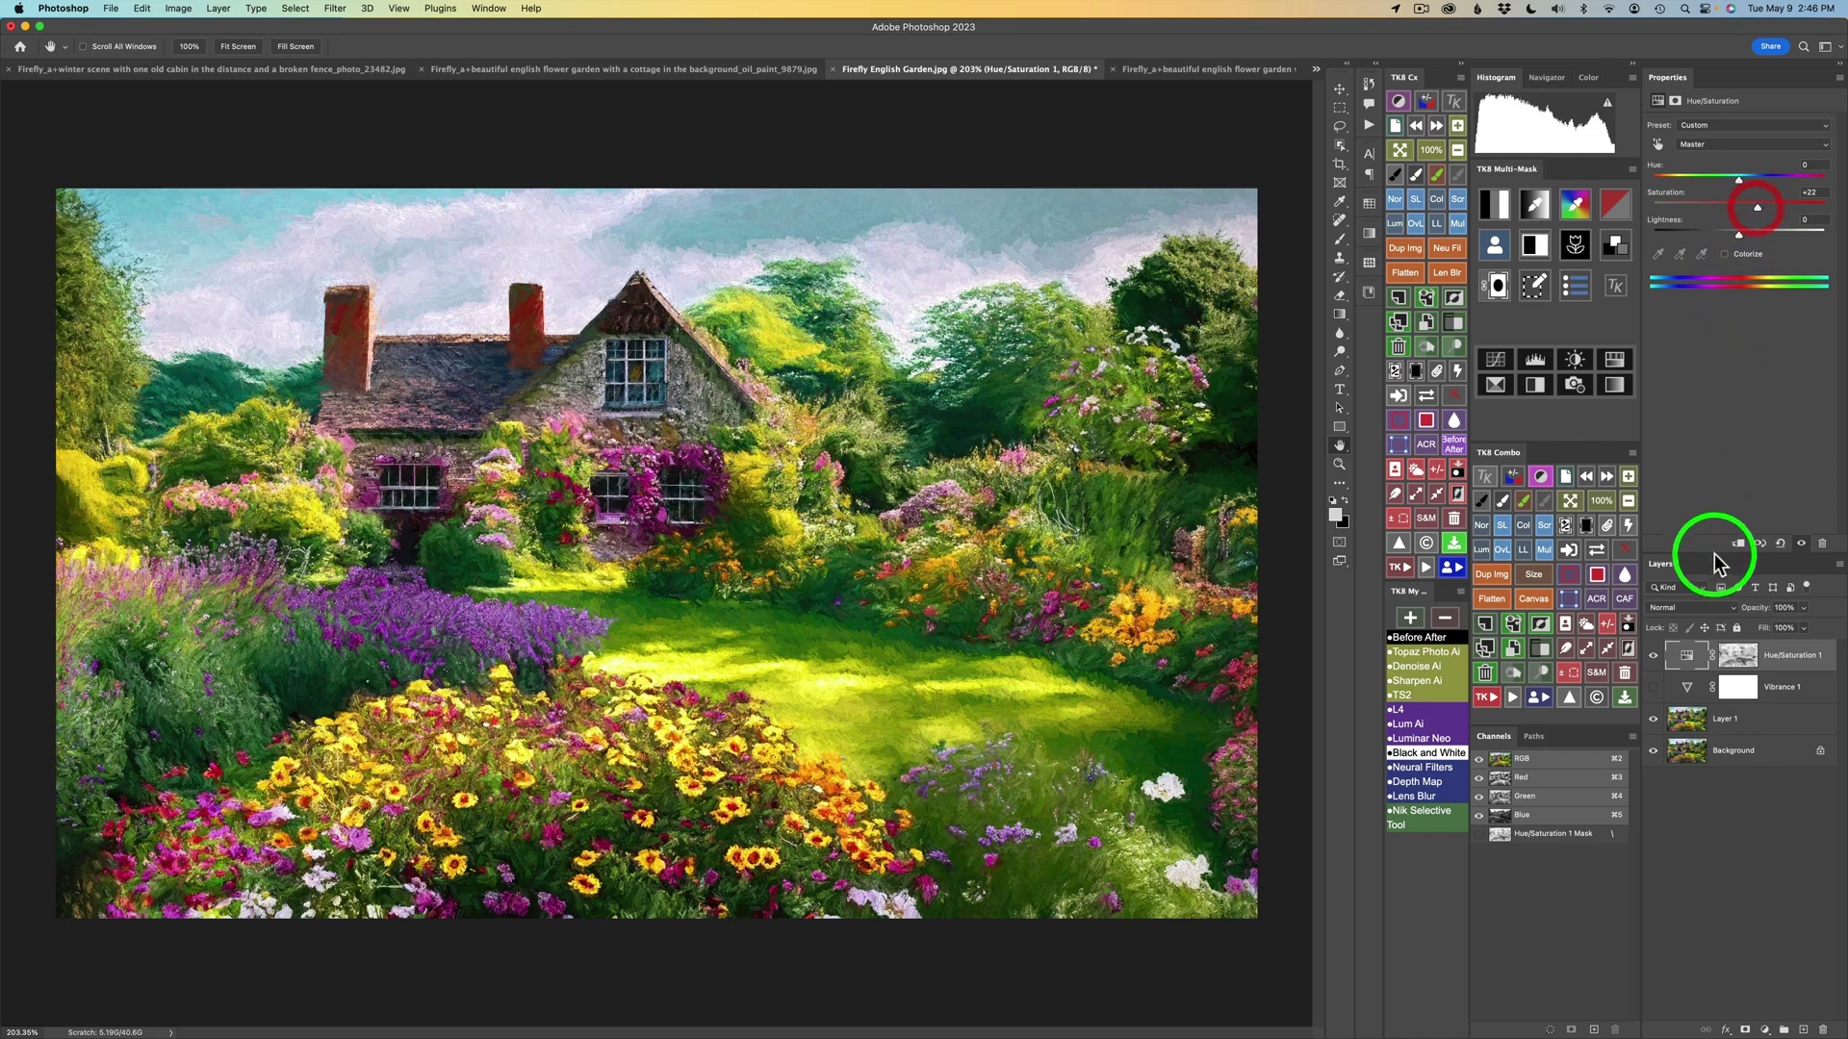
- Compare the effects of the Hue/Saturation and Vibrance adjustment layers by toggling their visibility
left_click(1653, 655)
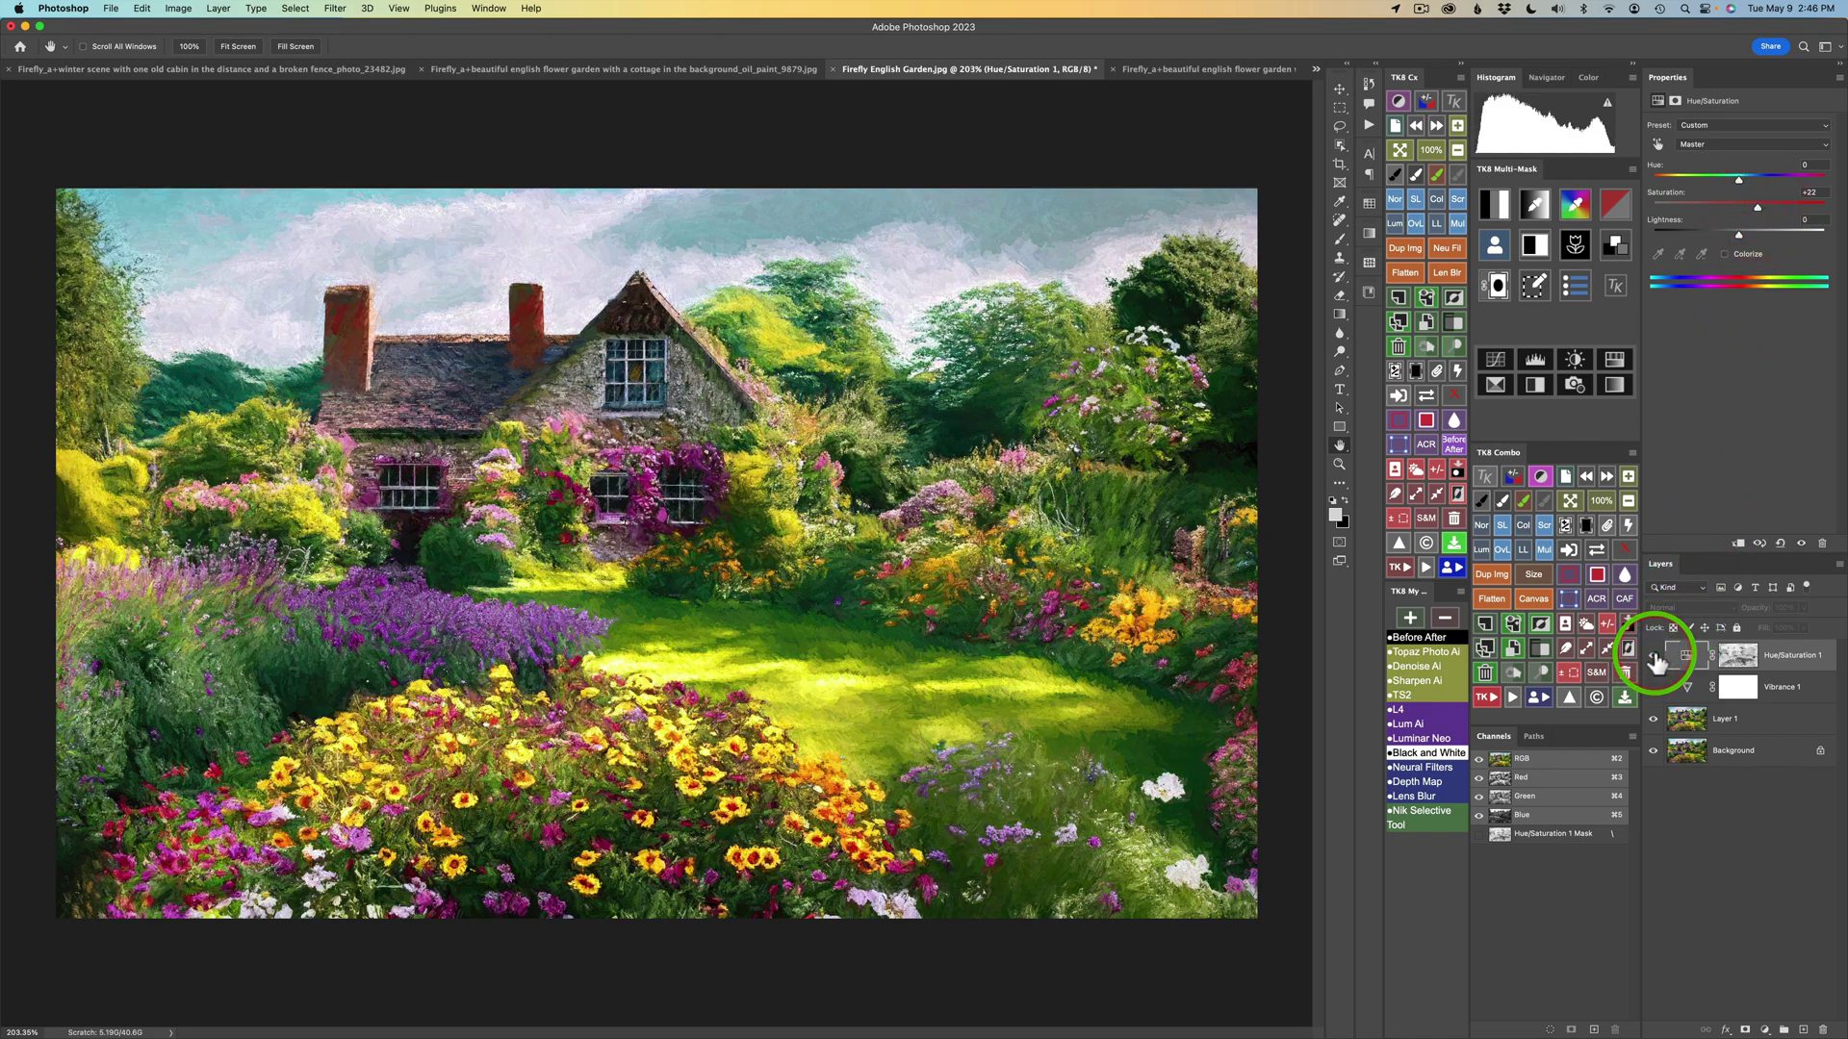
left_click(1653, 687)
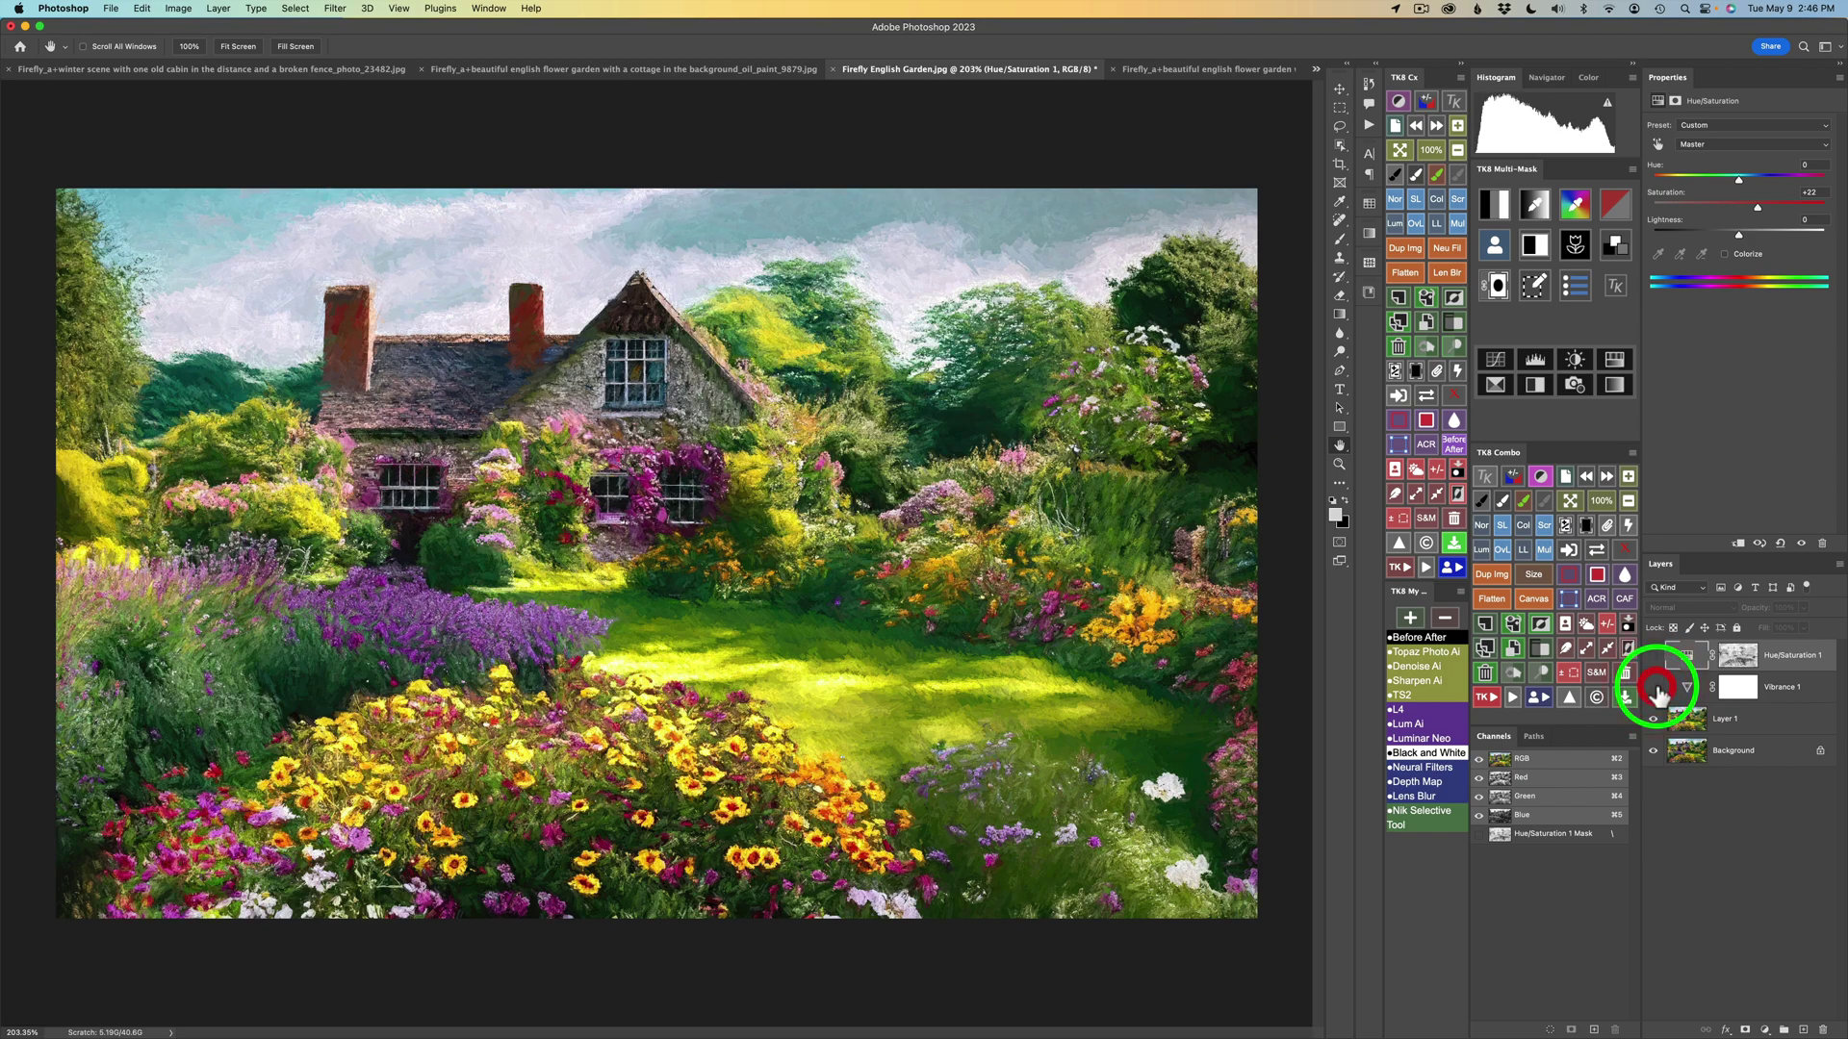
left_click(1654, 687)
left_click(1653, 687)
- Try a Saturation of +45 on the Hue/Saturation layer, settle on +29 and compare the image without that layer
left_click_drag(1761, 214, 1778, 215)
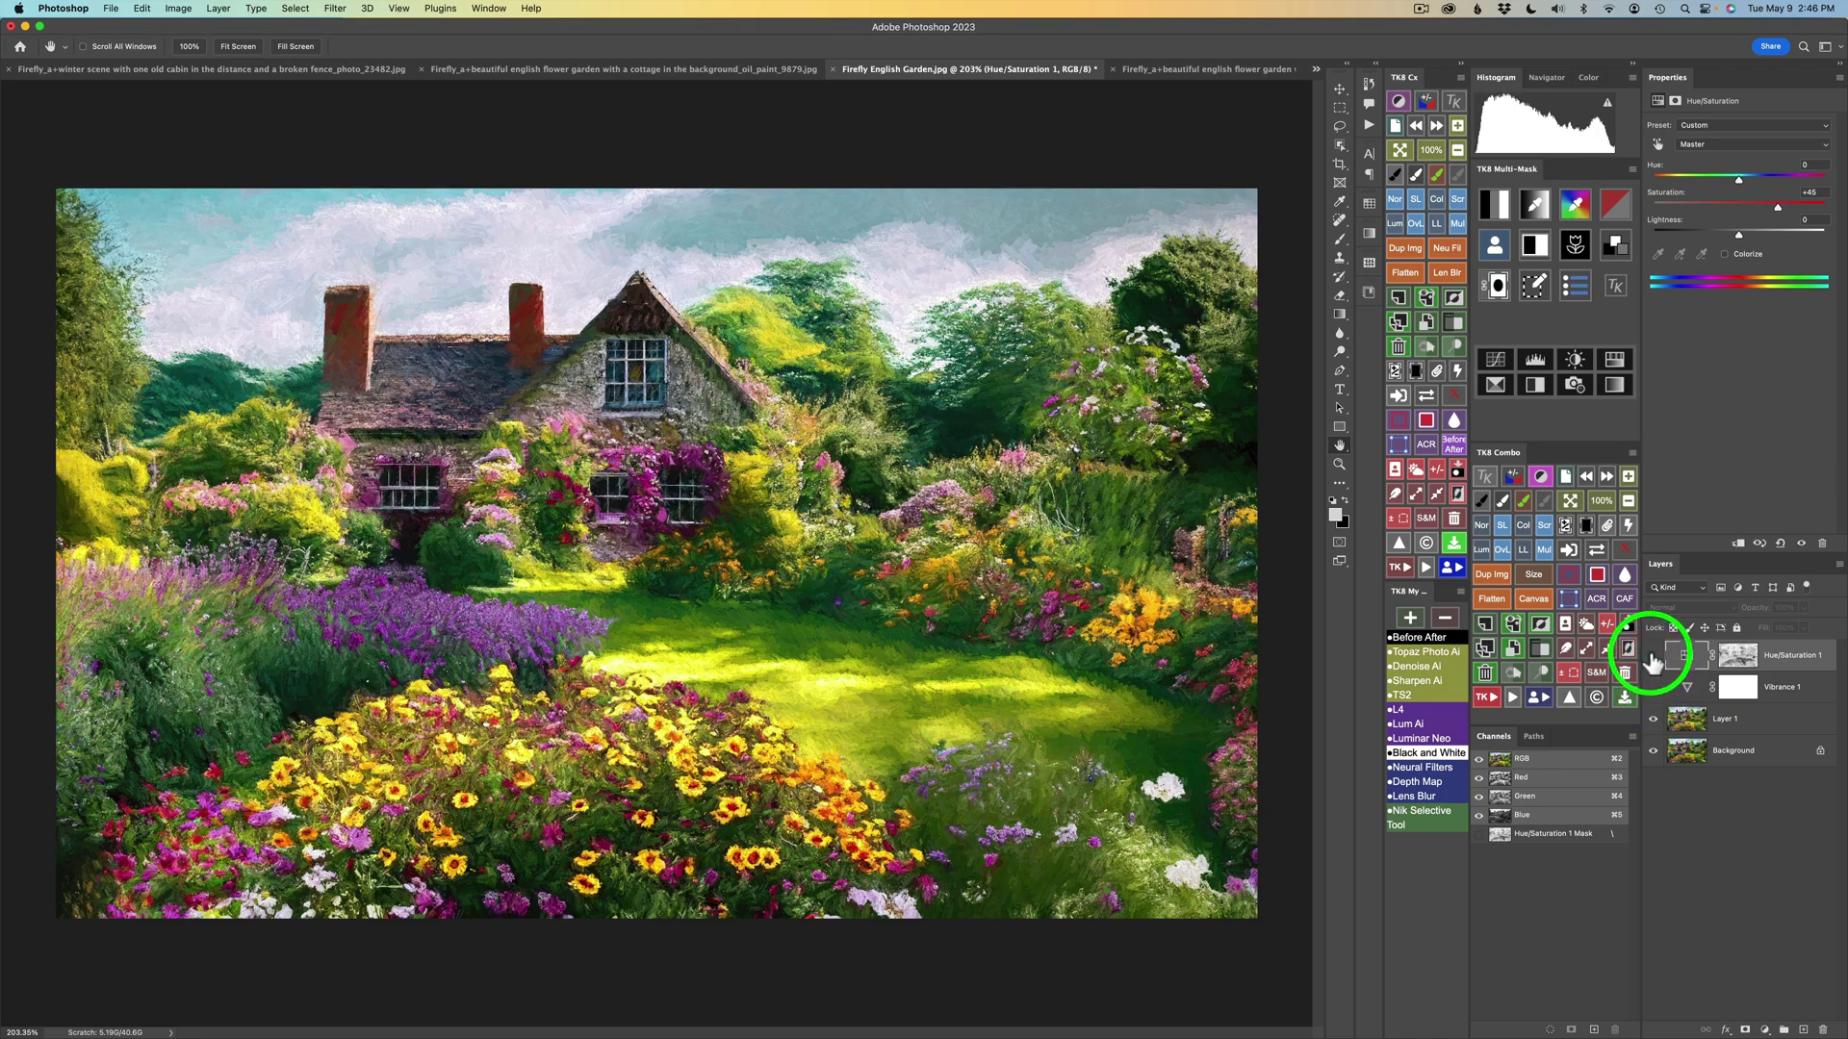
left_click(1652, 657)
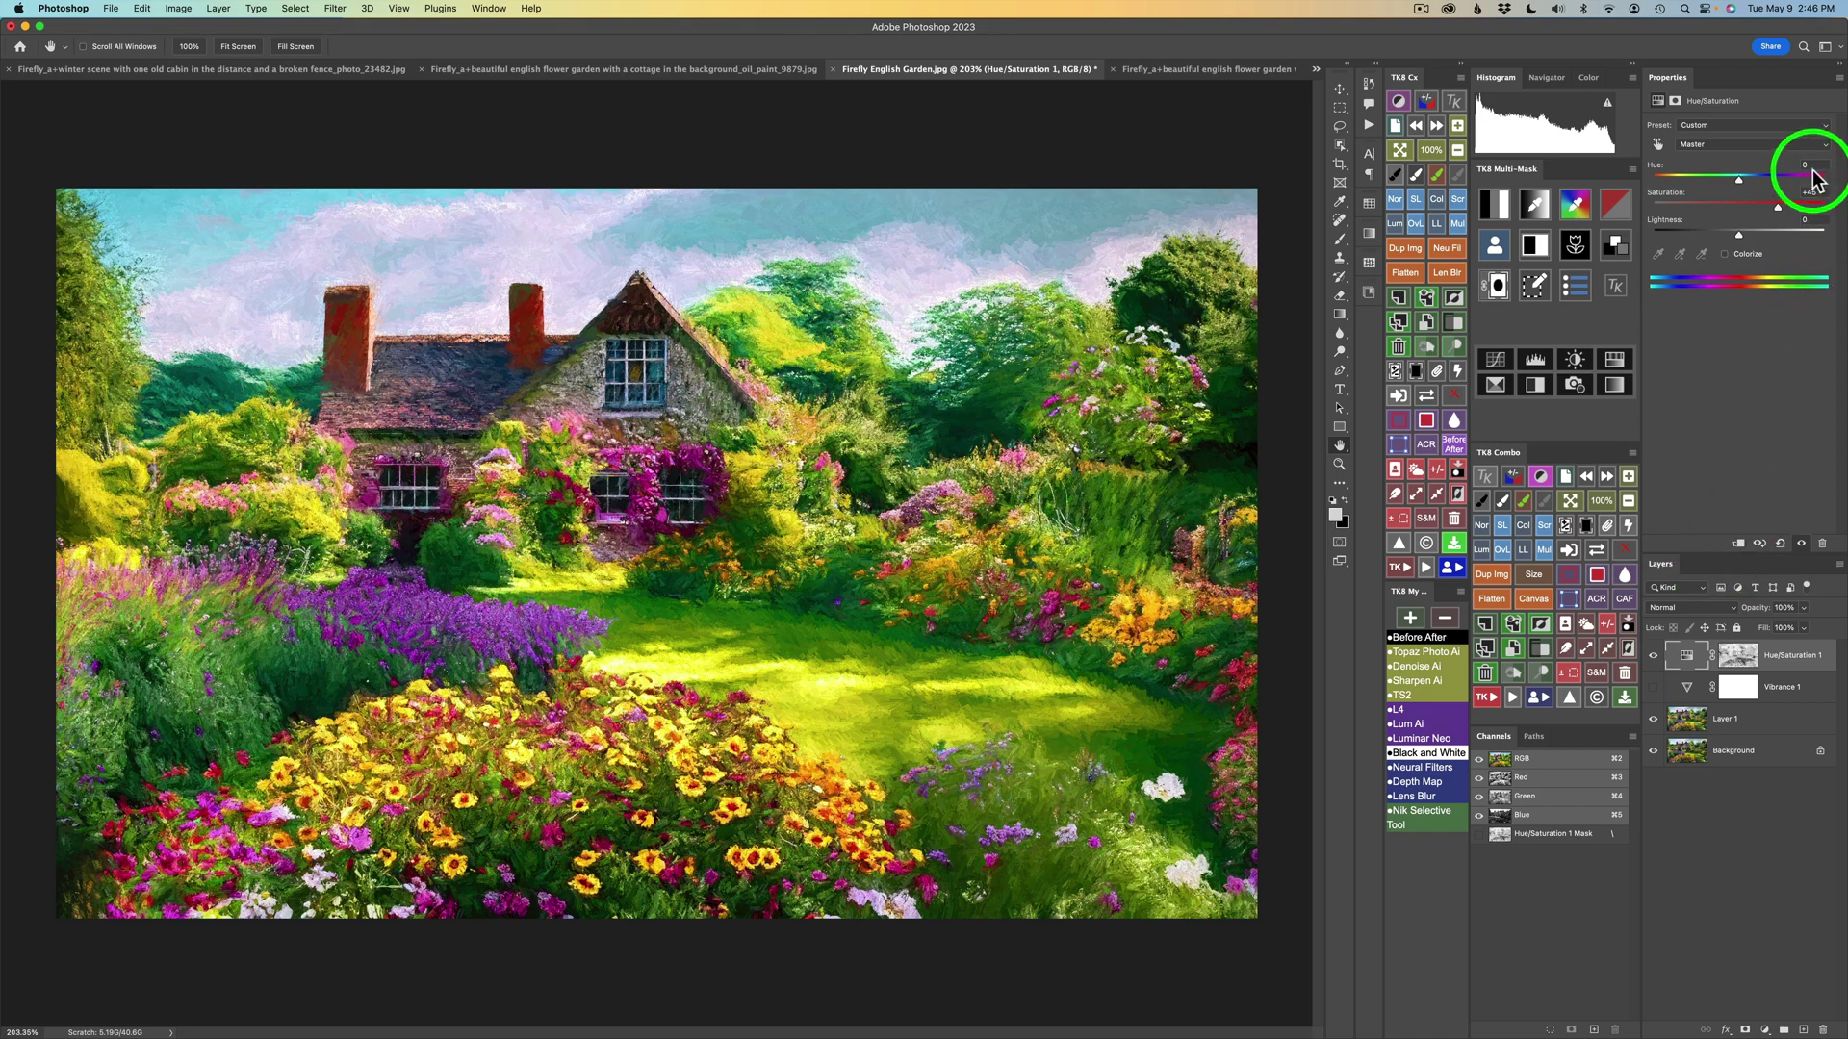
left_click_drag(1779, 213, 1763, 209)
left_click(1654, 657)
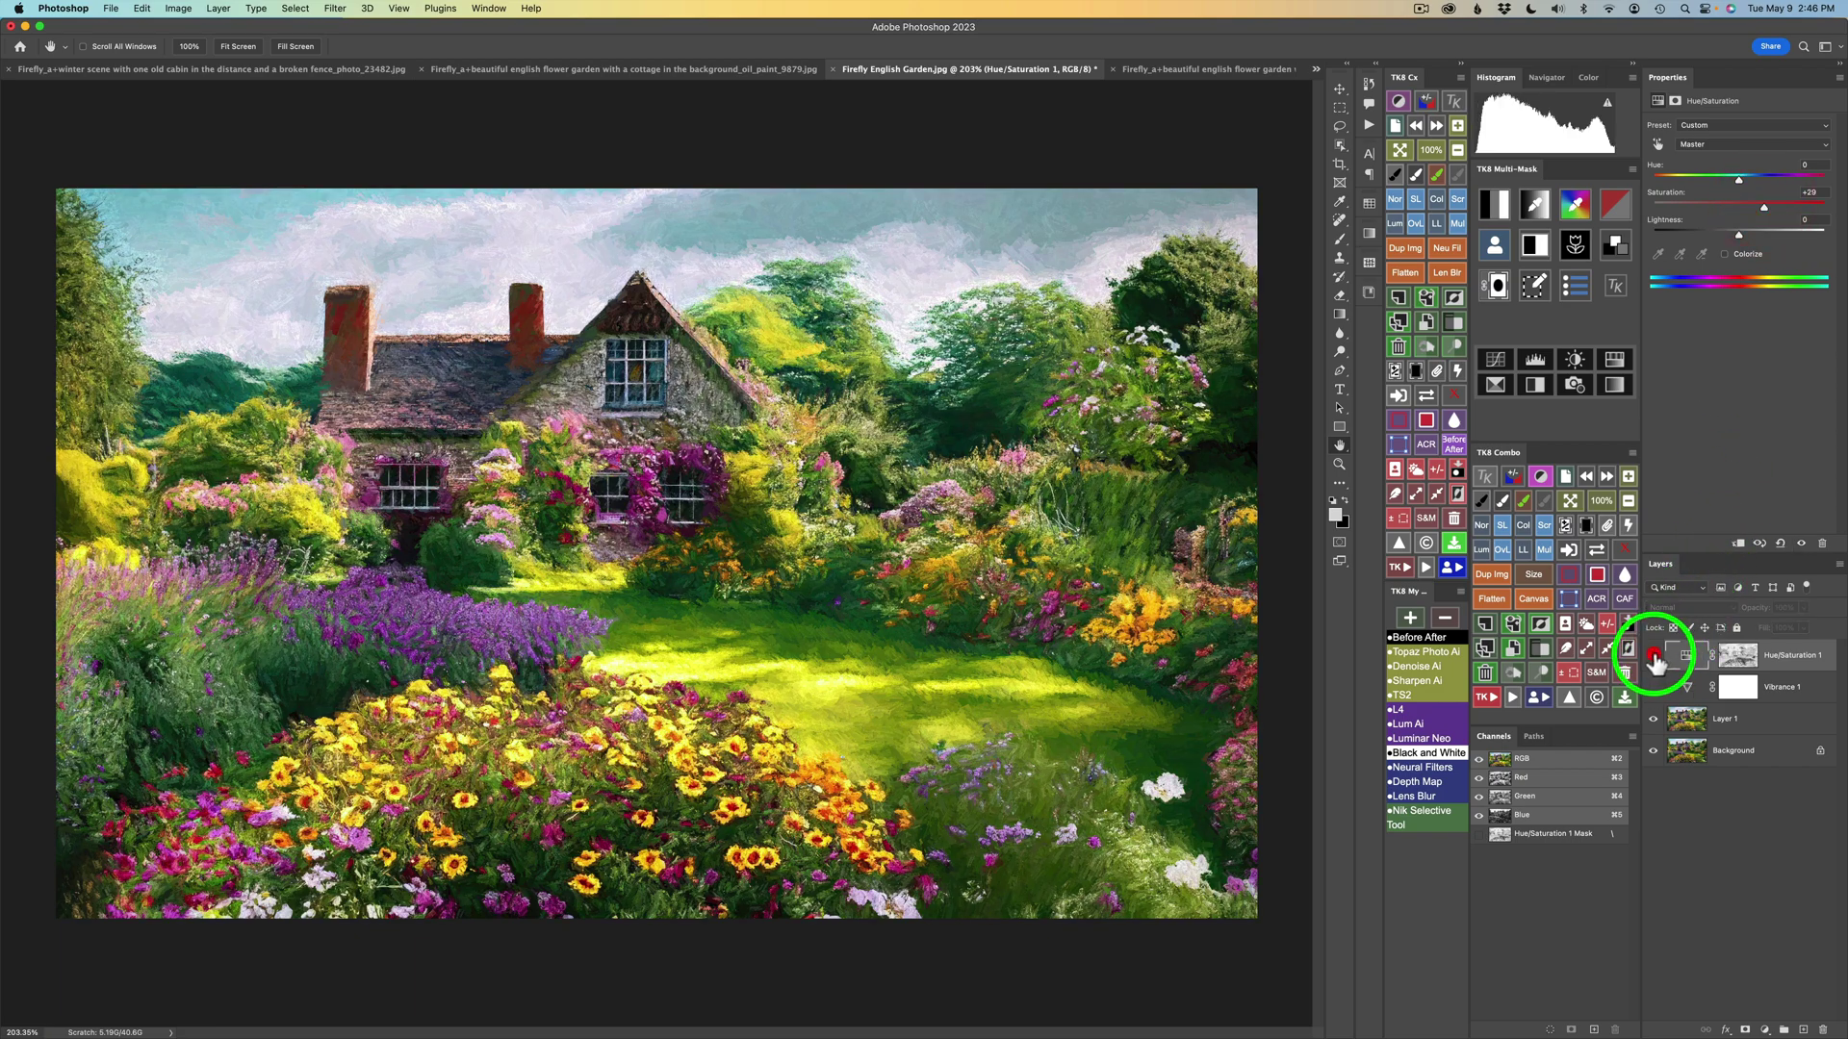
left_click(1654, 656)
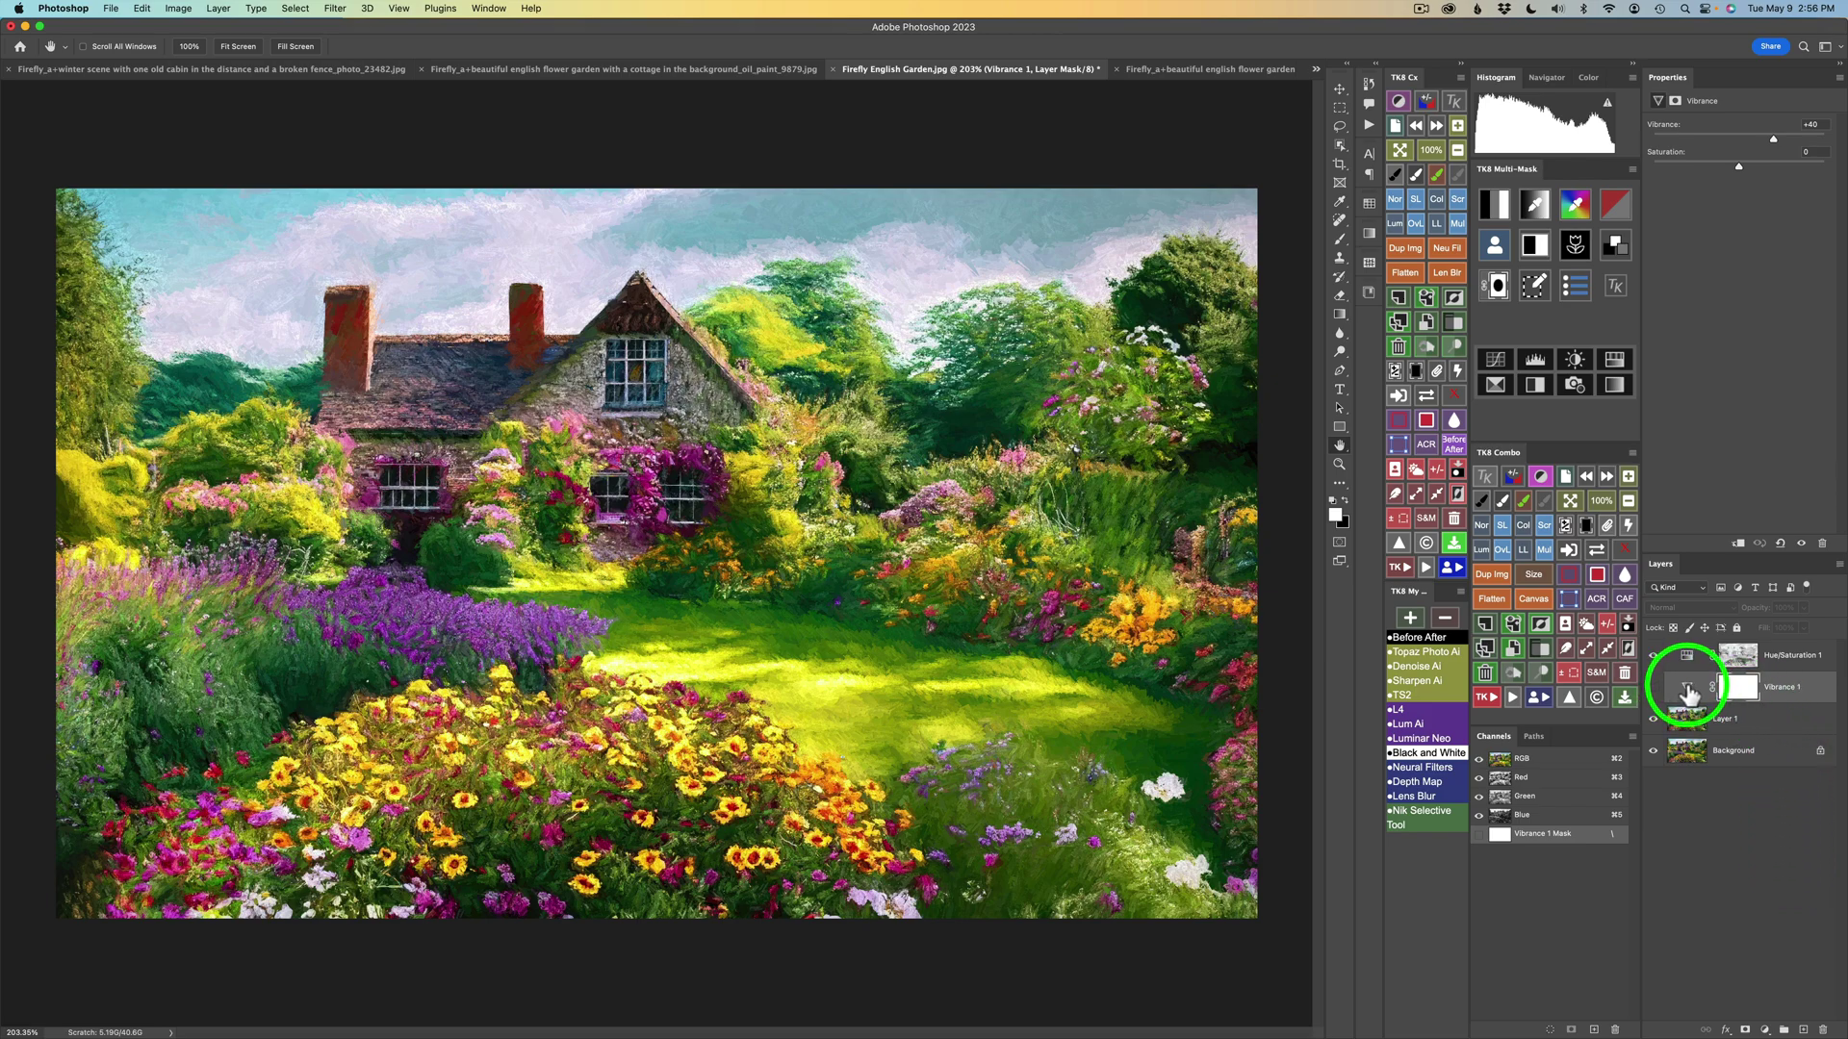
- Delete the Vibrance adjustment layer and stamp all visible layers into a new merged layer at the top of the stack
left_click_drag(1688, 691, 1820, 1018)
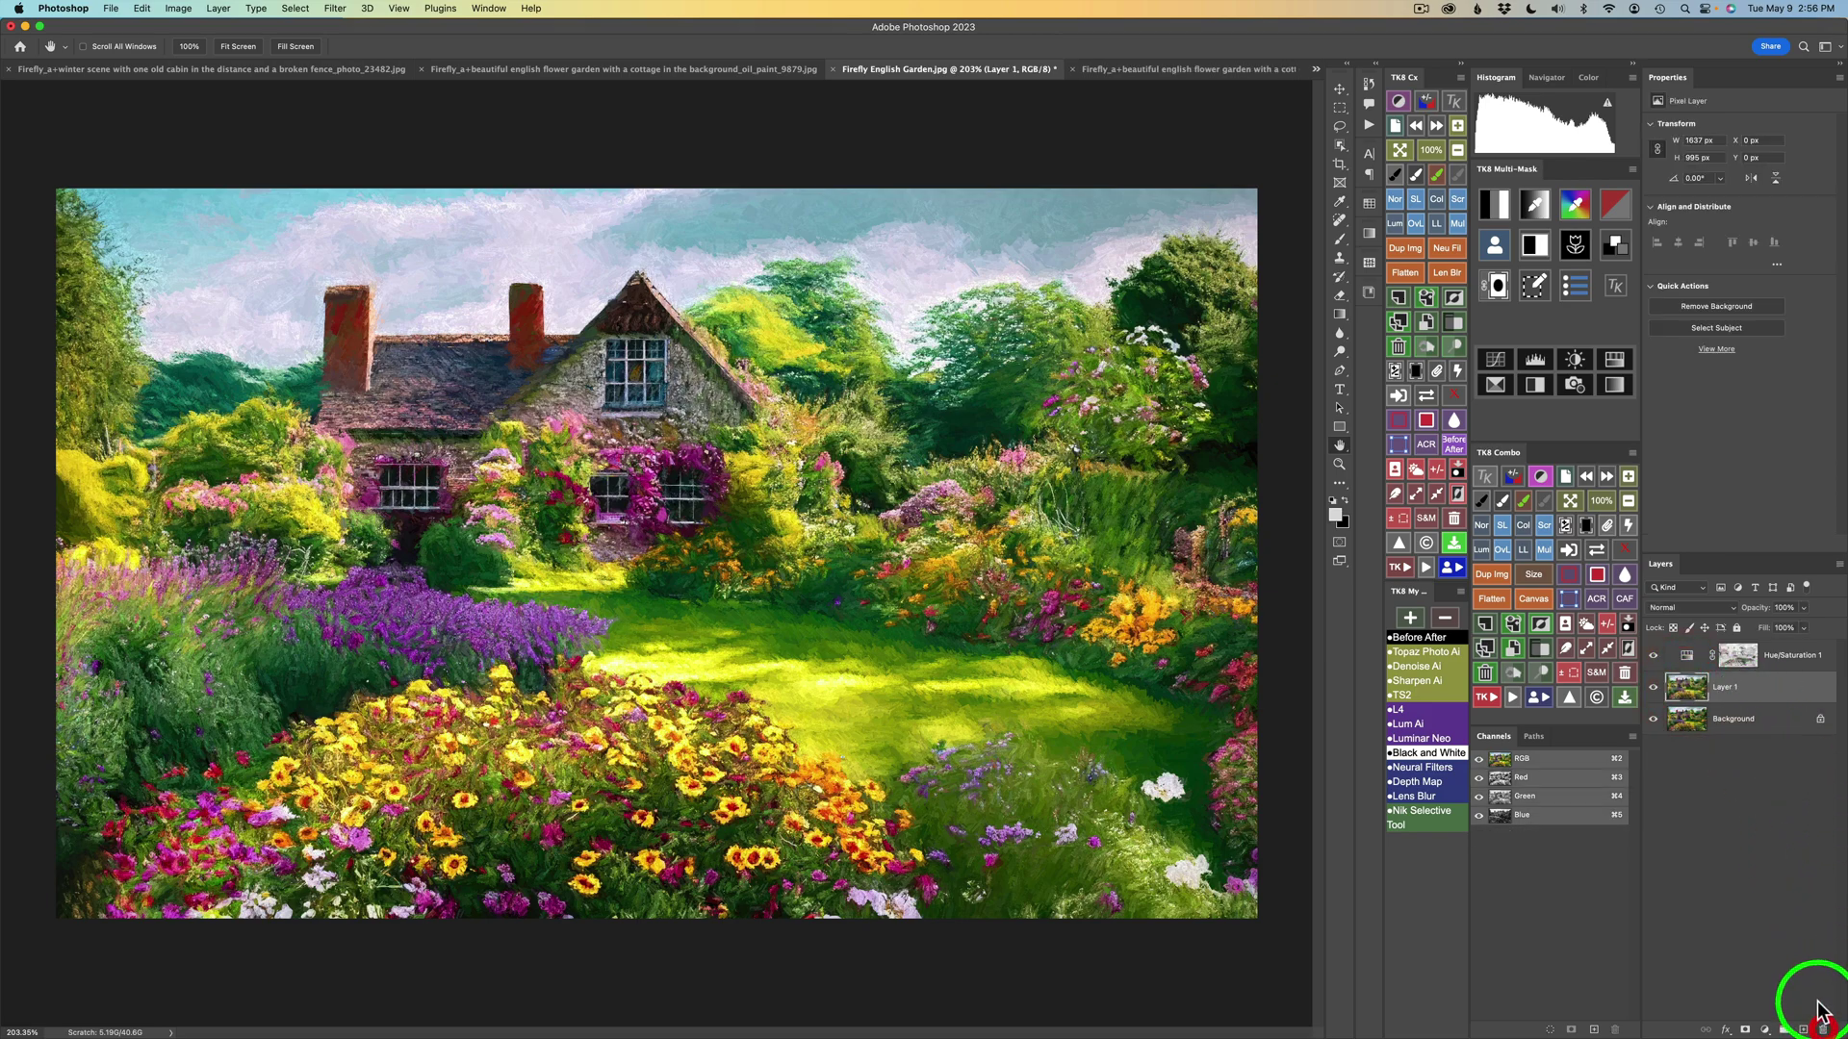
left_click(1690, 662)
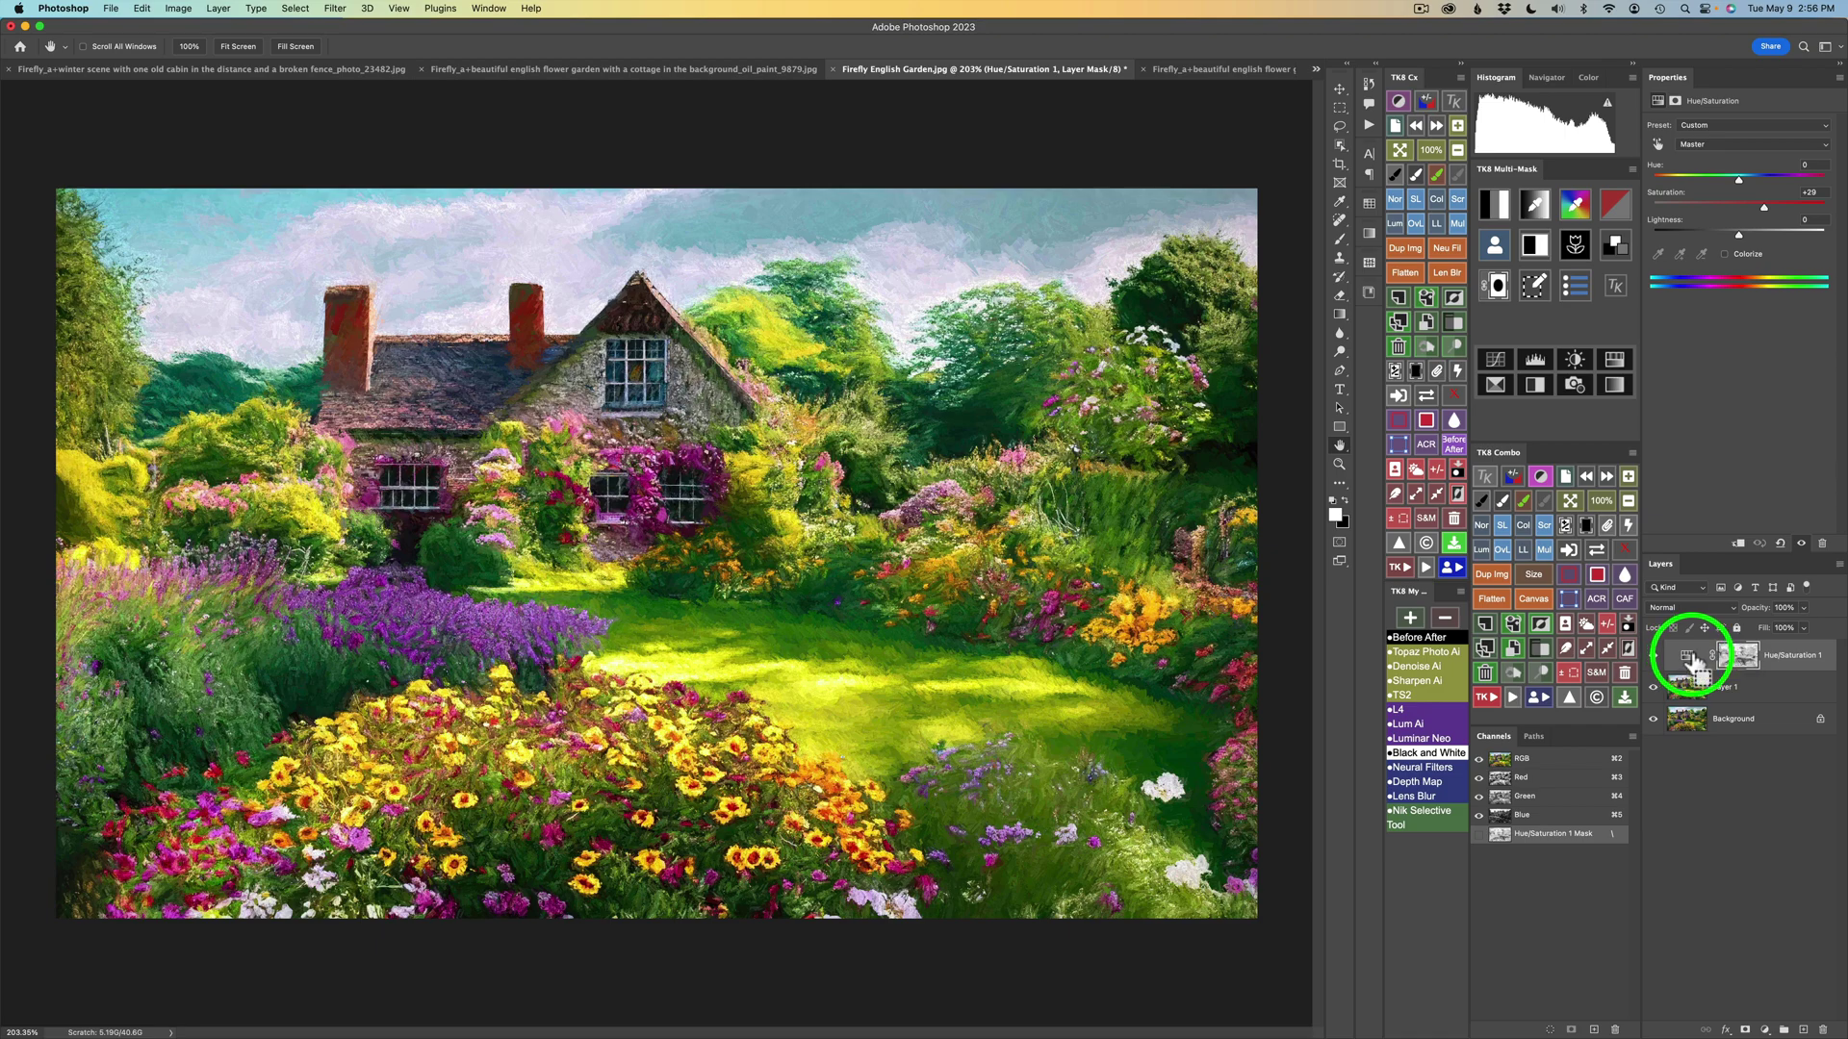
key("super+alt+shift+e")
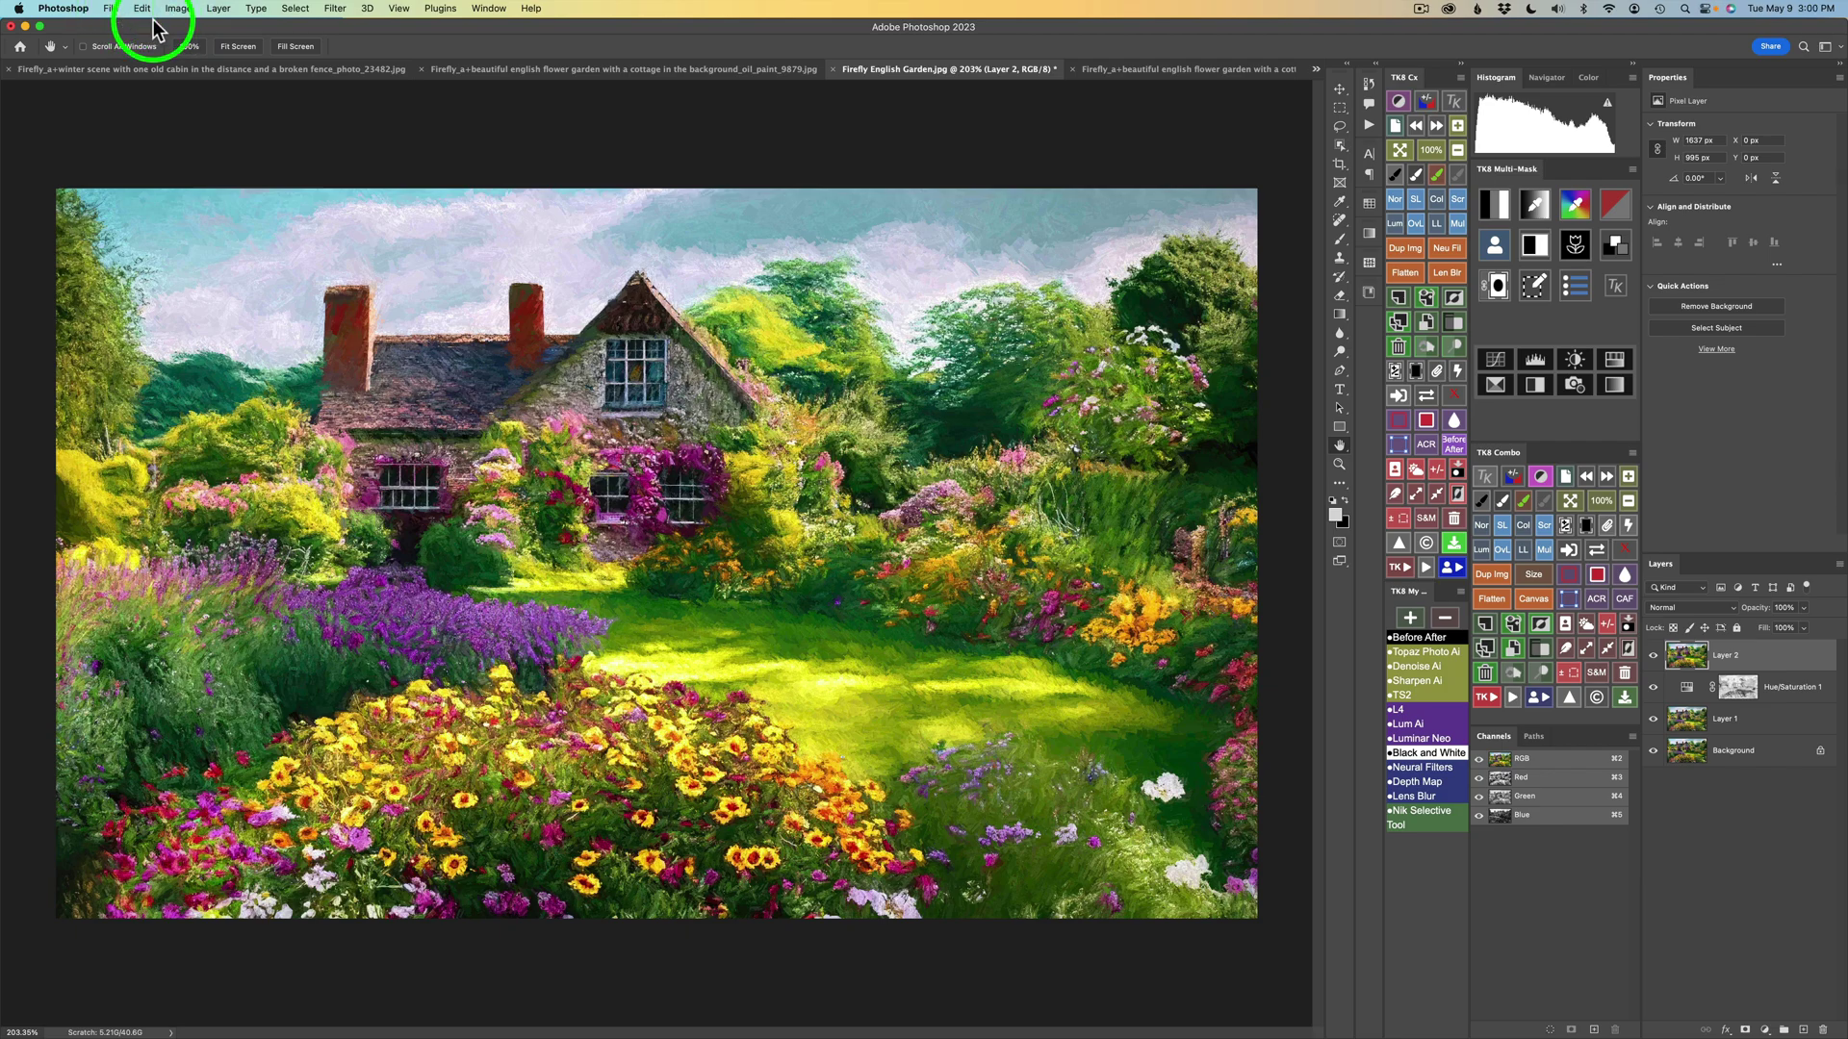
- Send the merged layer to Topaz Gigapixel AI, using 4x scale, the Art & CG model and automatic noise and blur settings
left_click(111, 9)
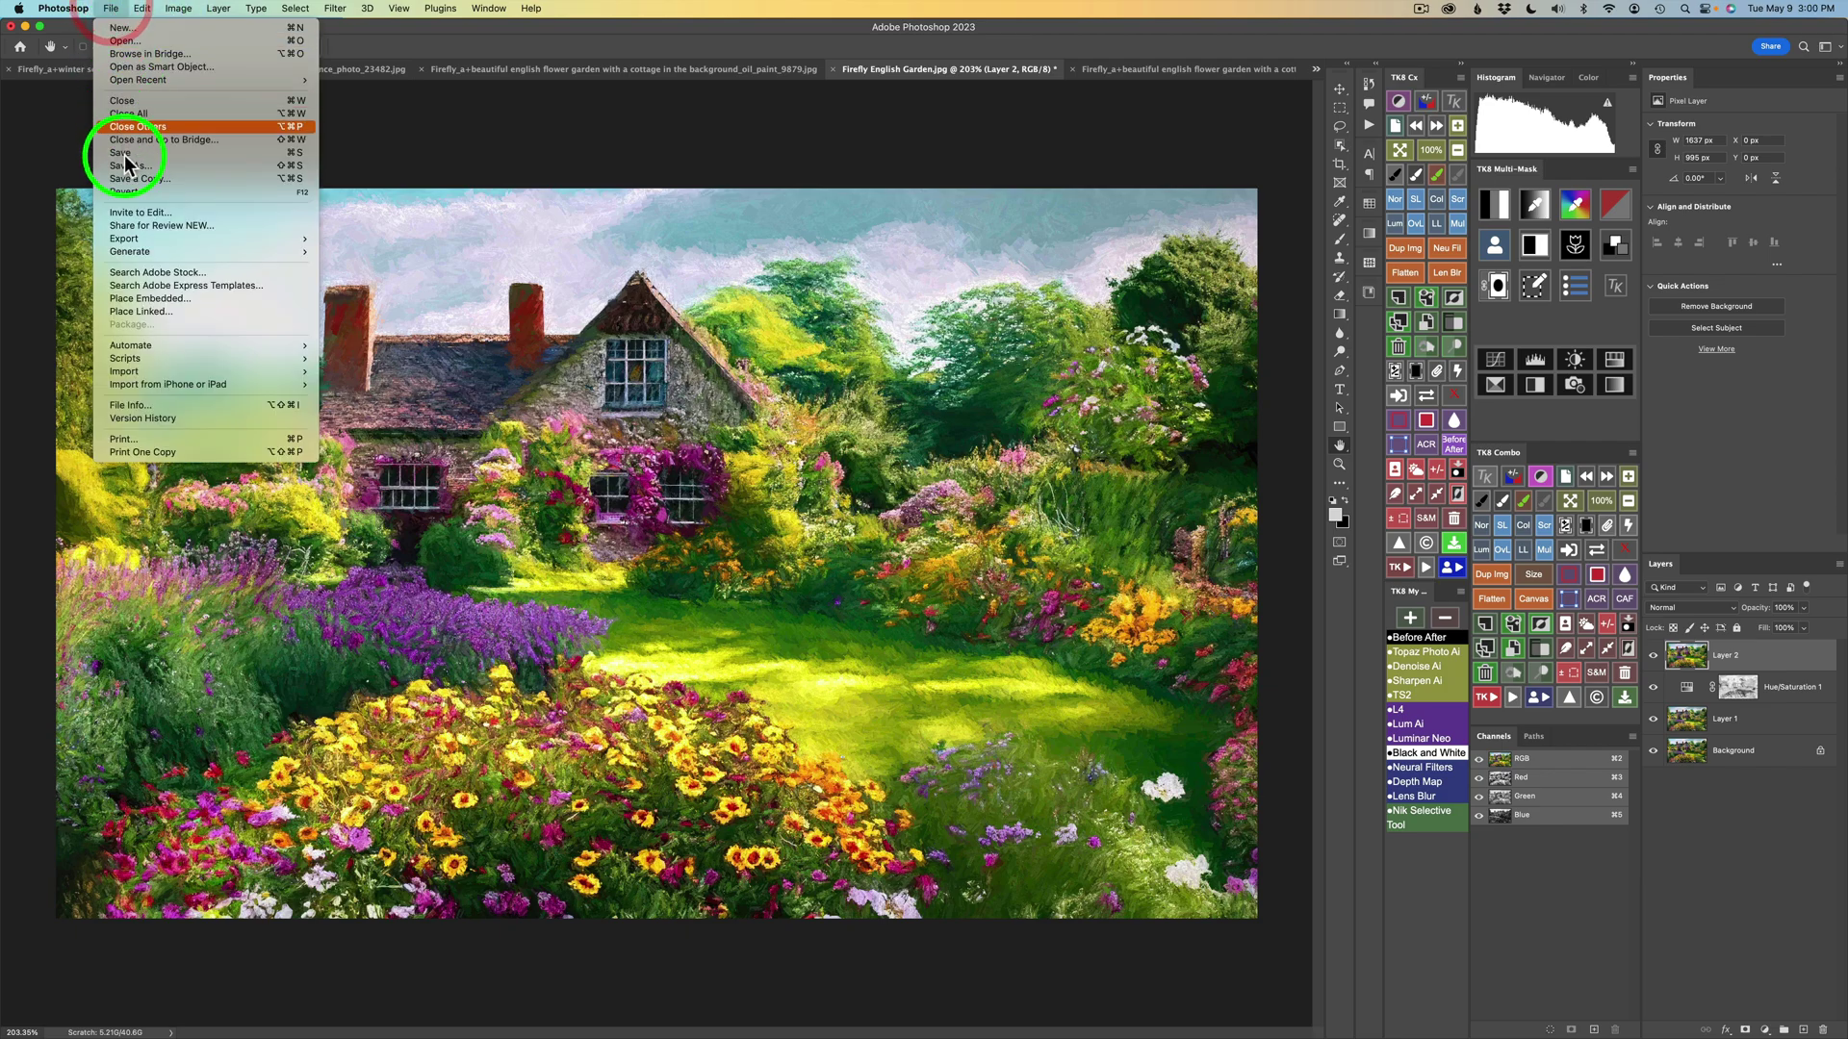
mouse_move(131, 346)
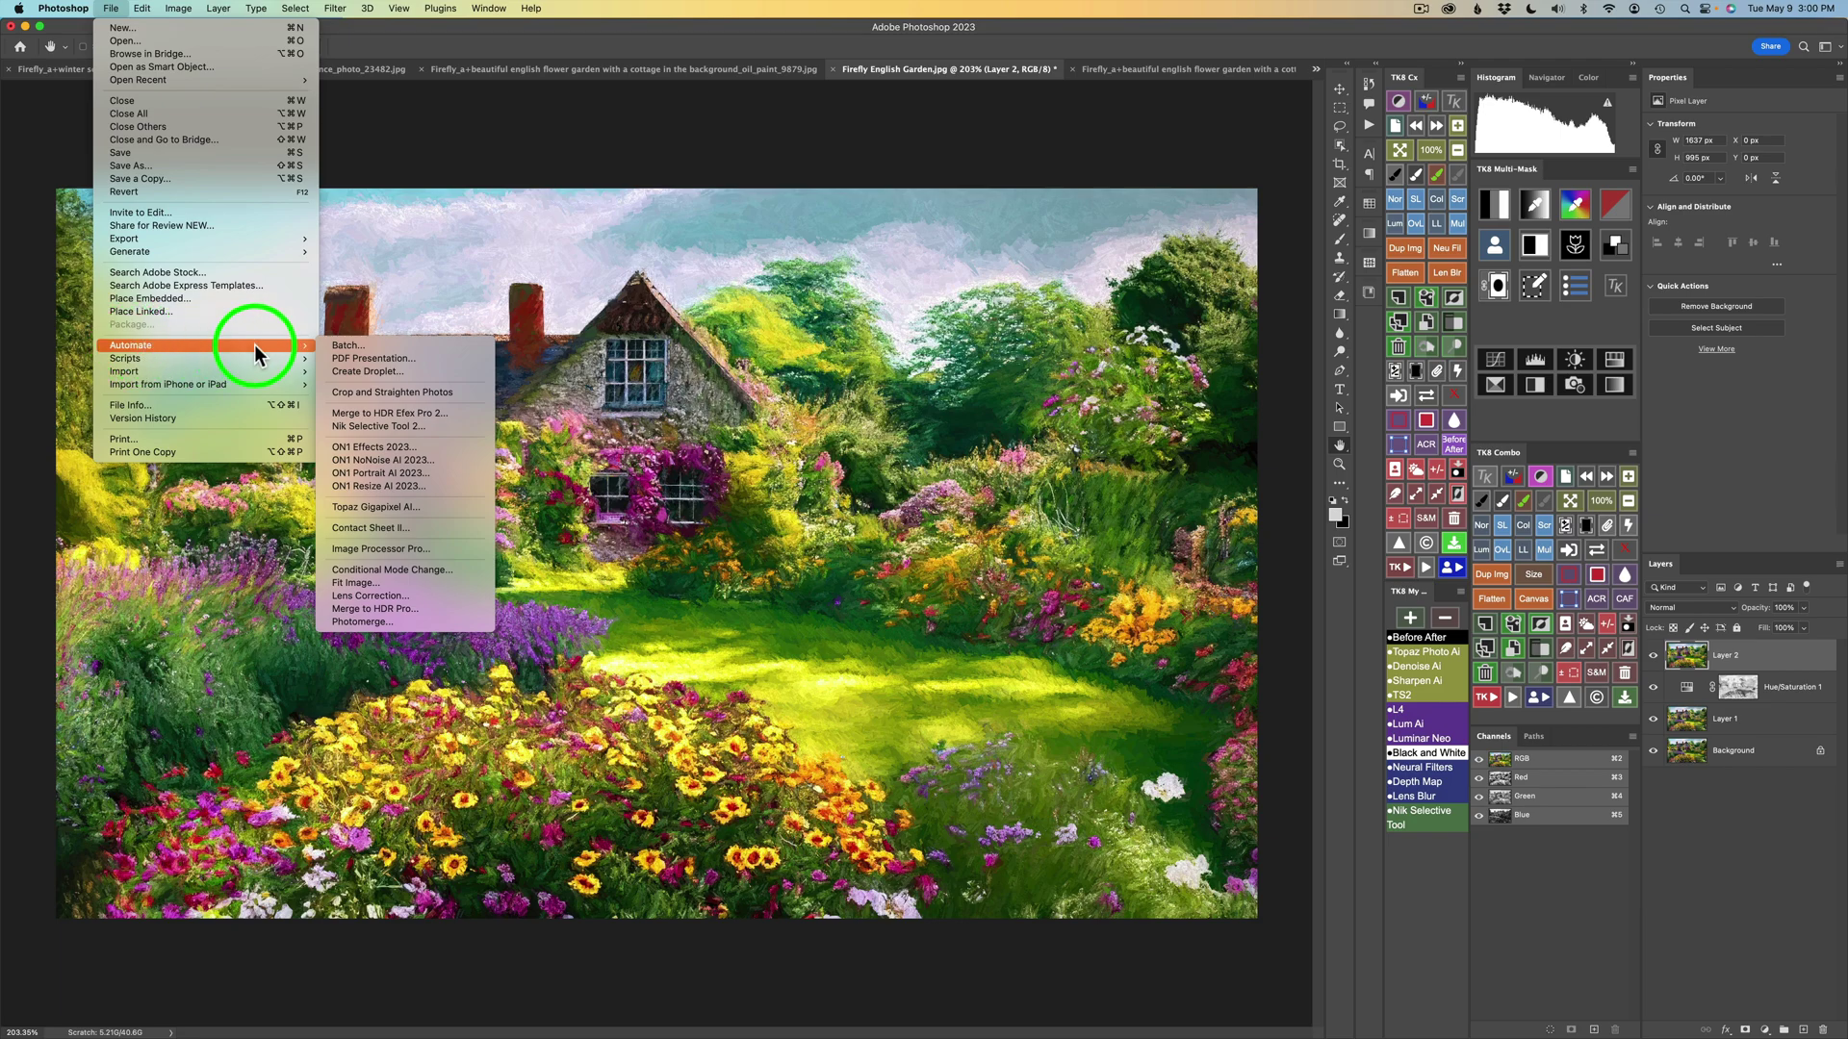
left_click(400, 510)
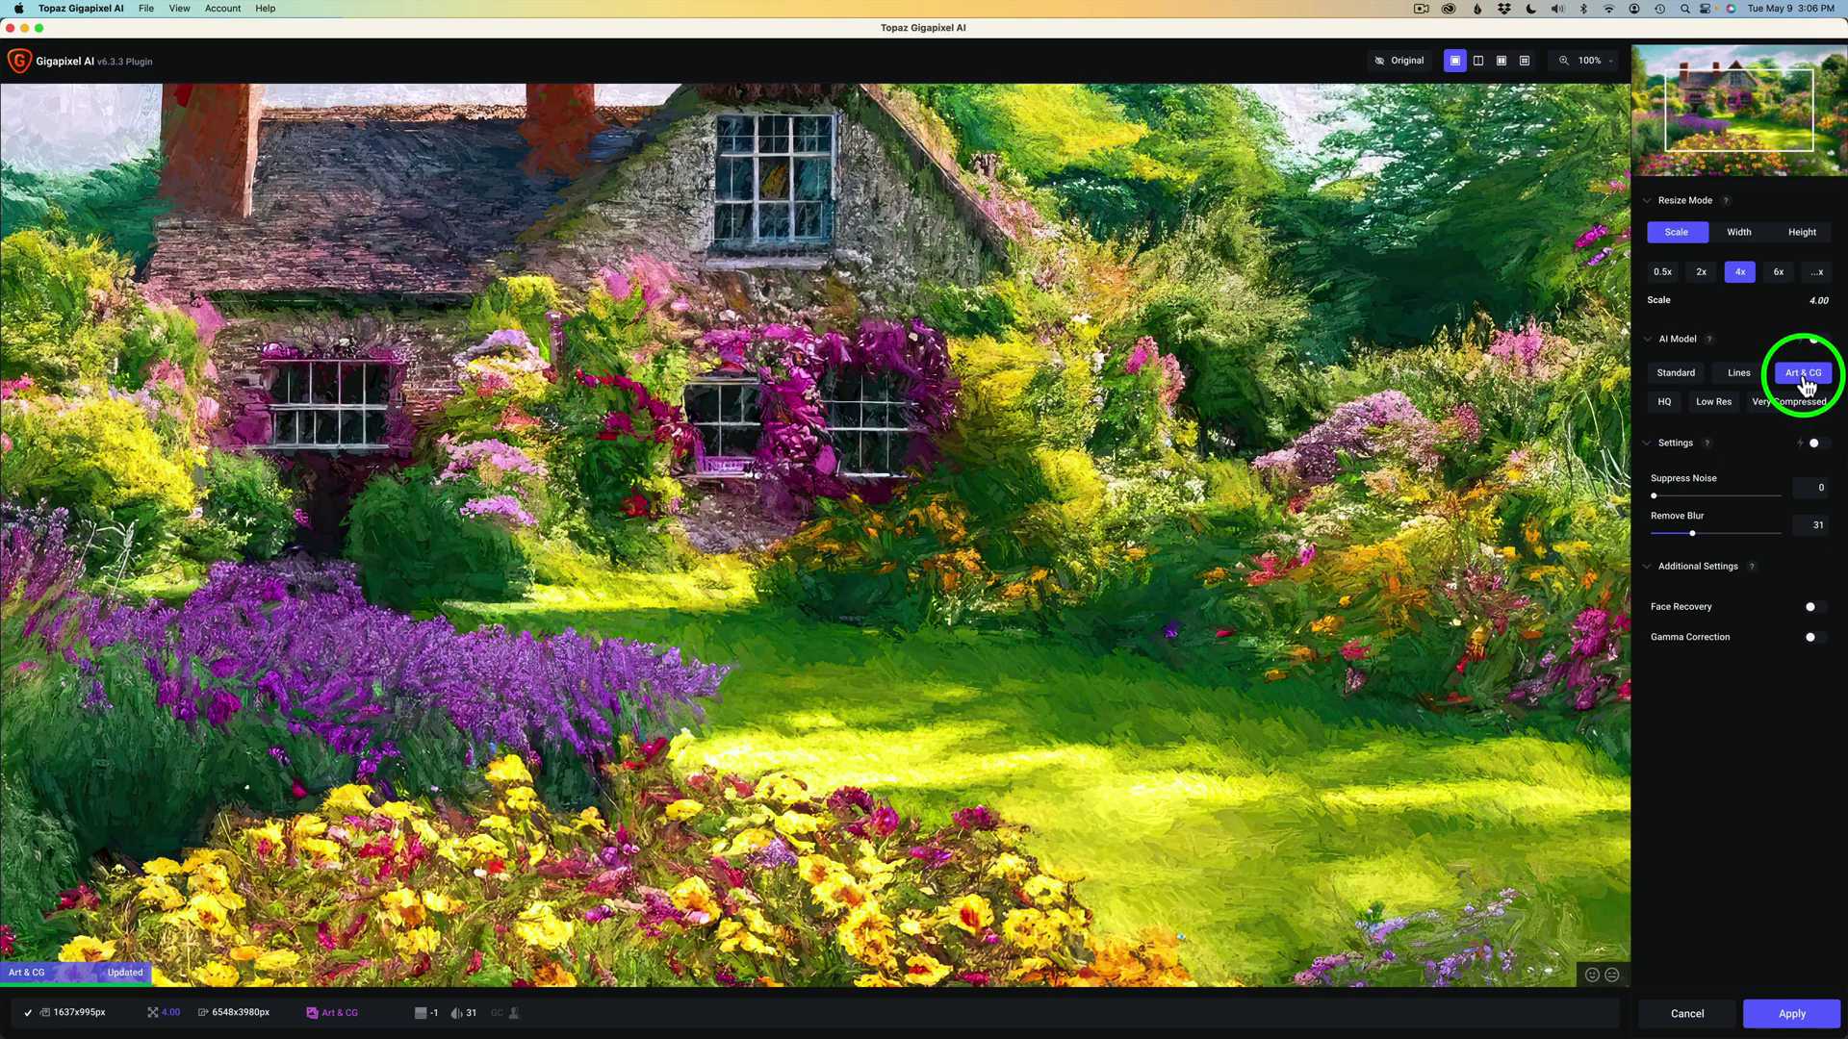
left_click(1814, 446)
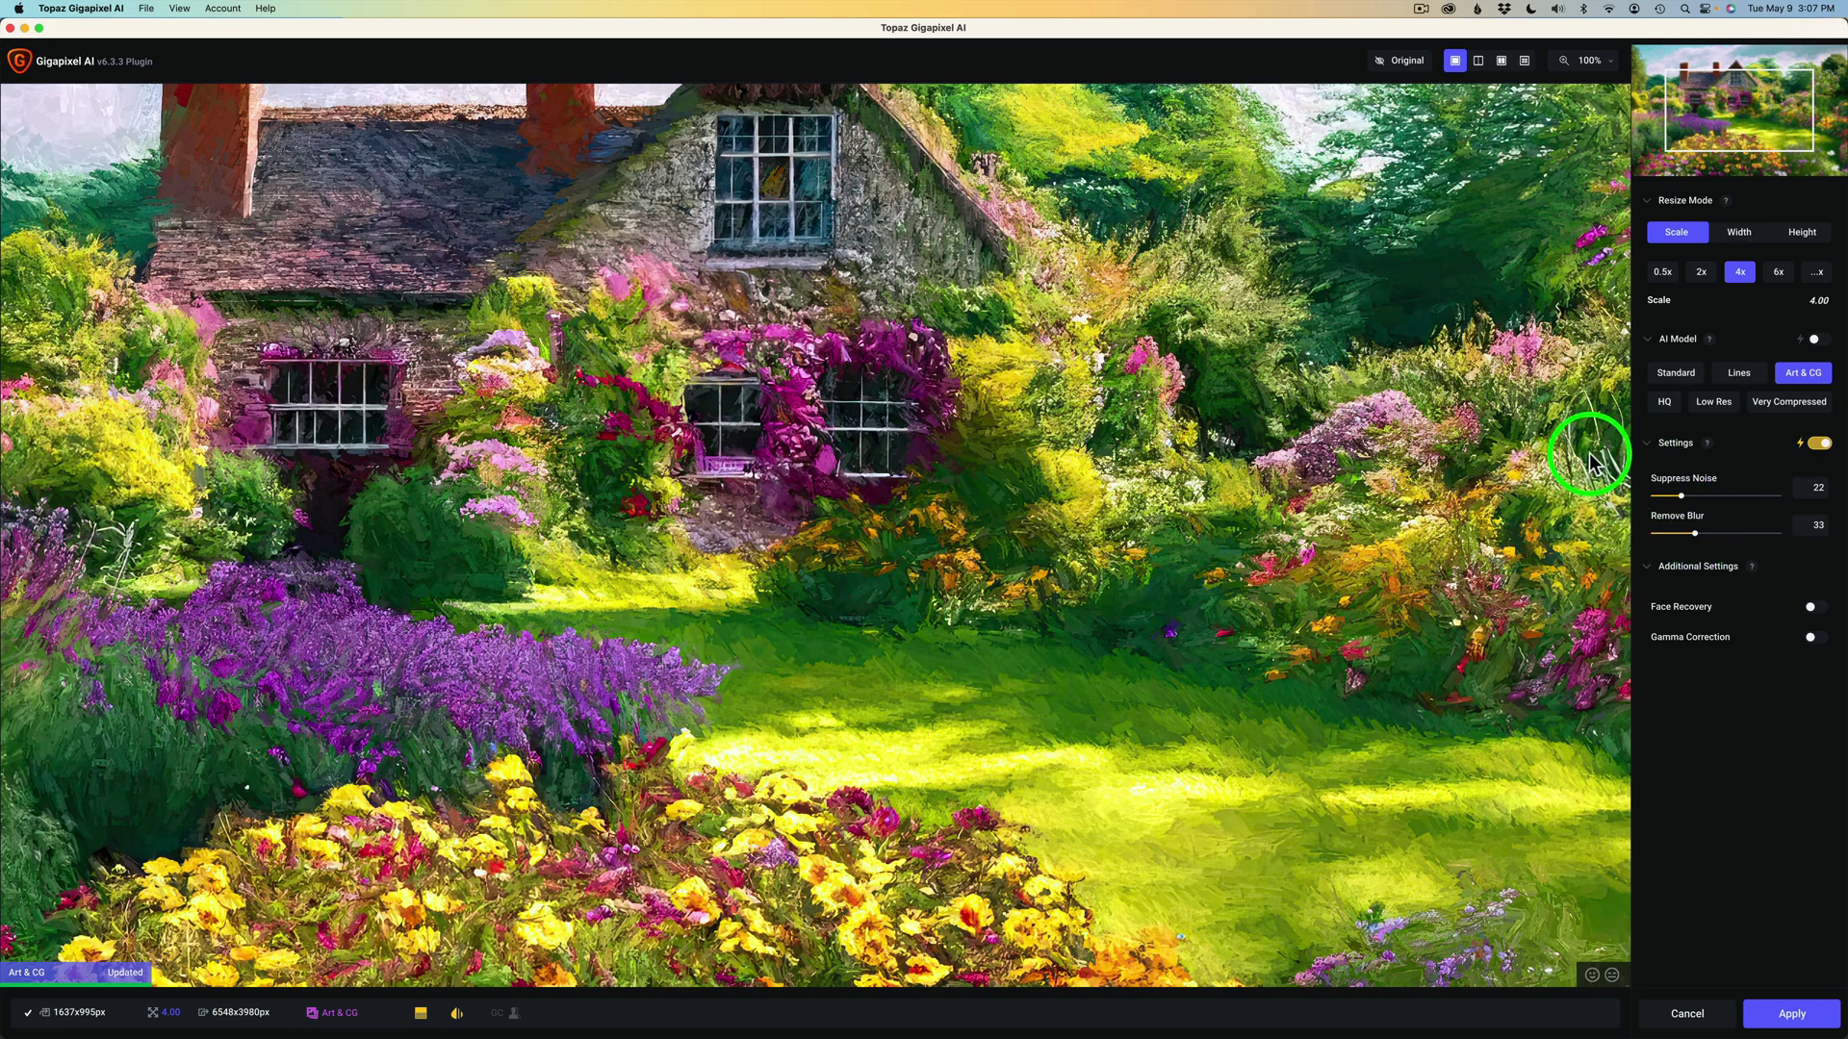
- Compare the upscaled preview with the original and examine the flowers and windows at 200% before returning to 100%
left_click(1144, 447)
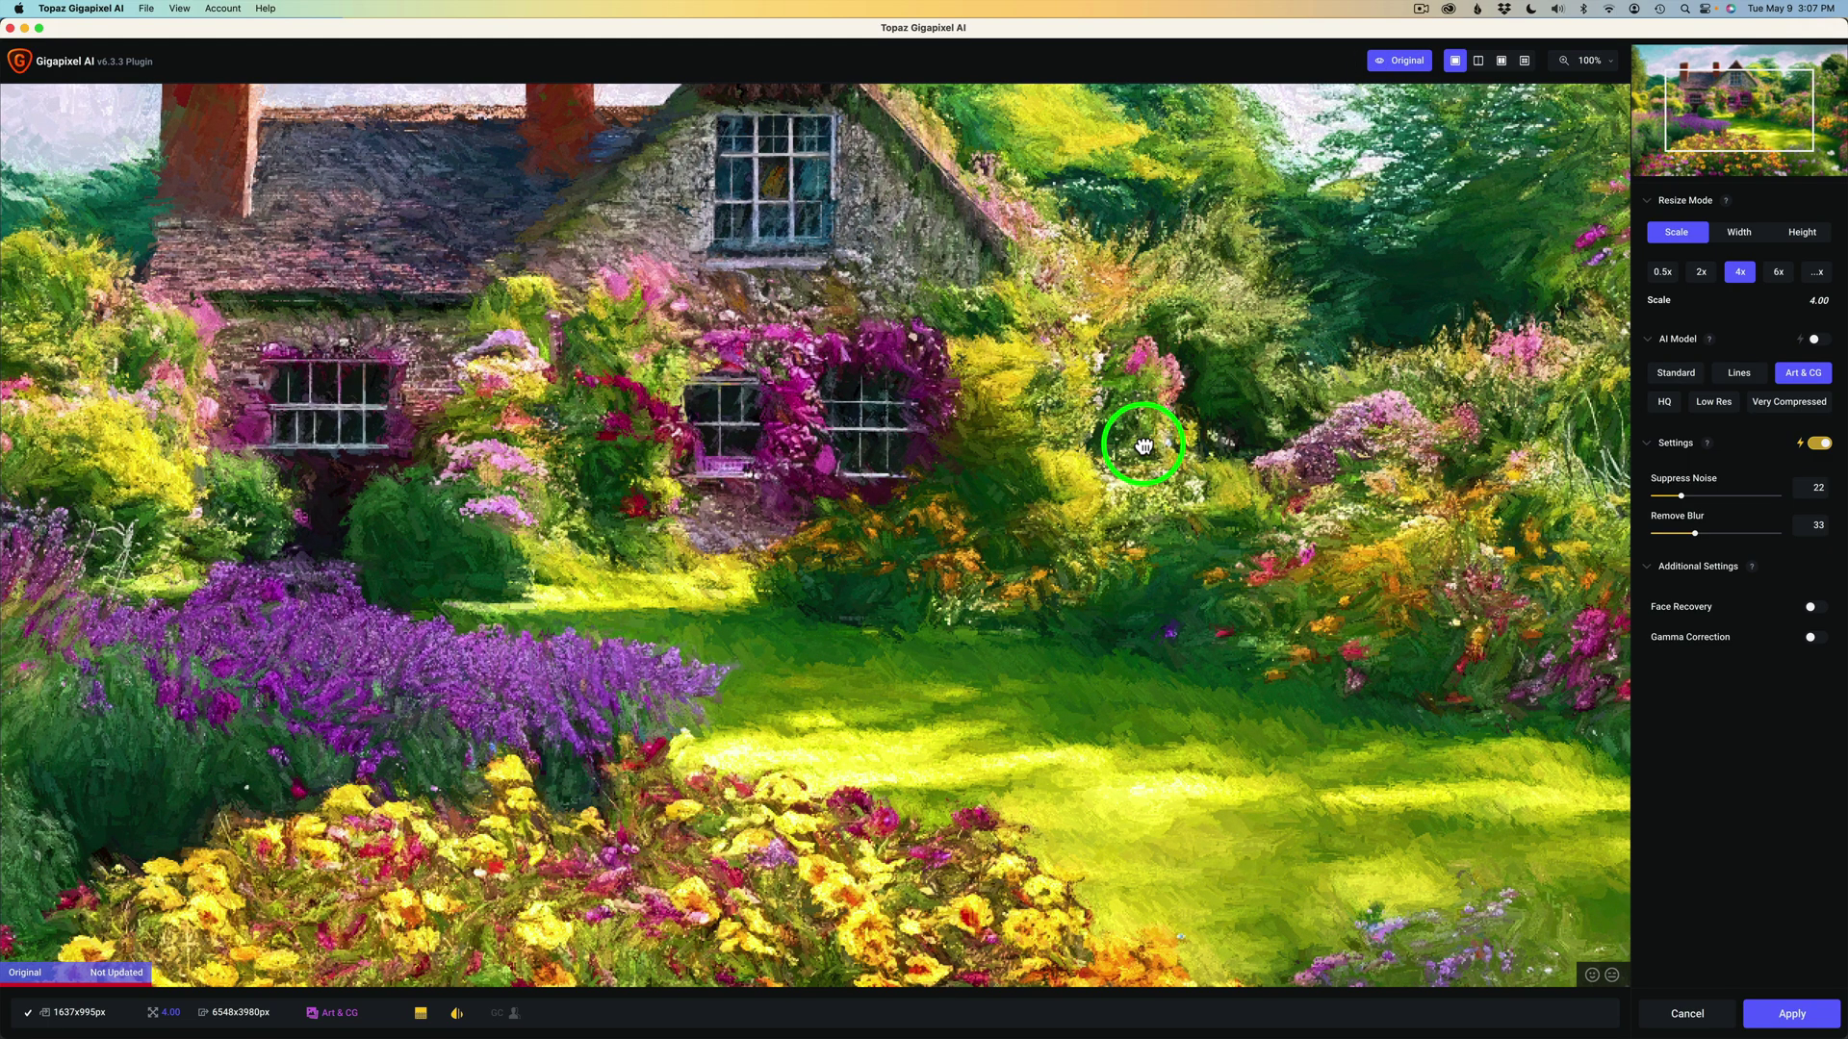
left_click_drag(1144, 448, 1141, 445)
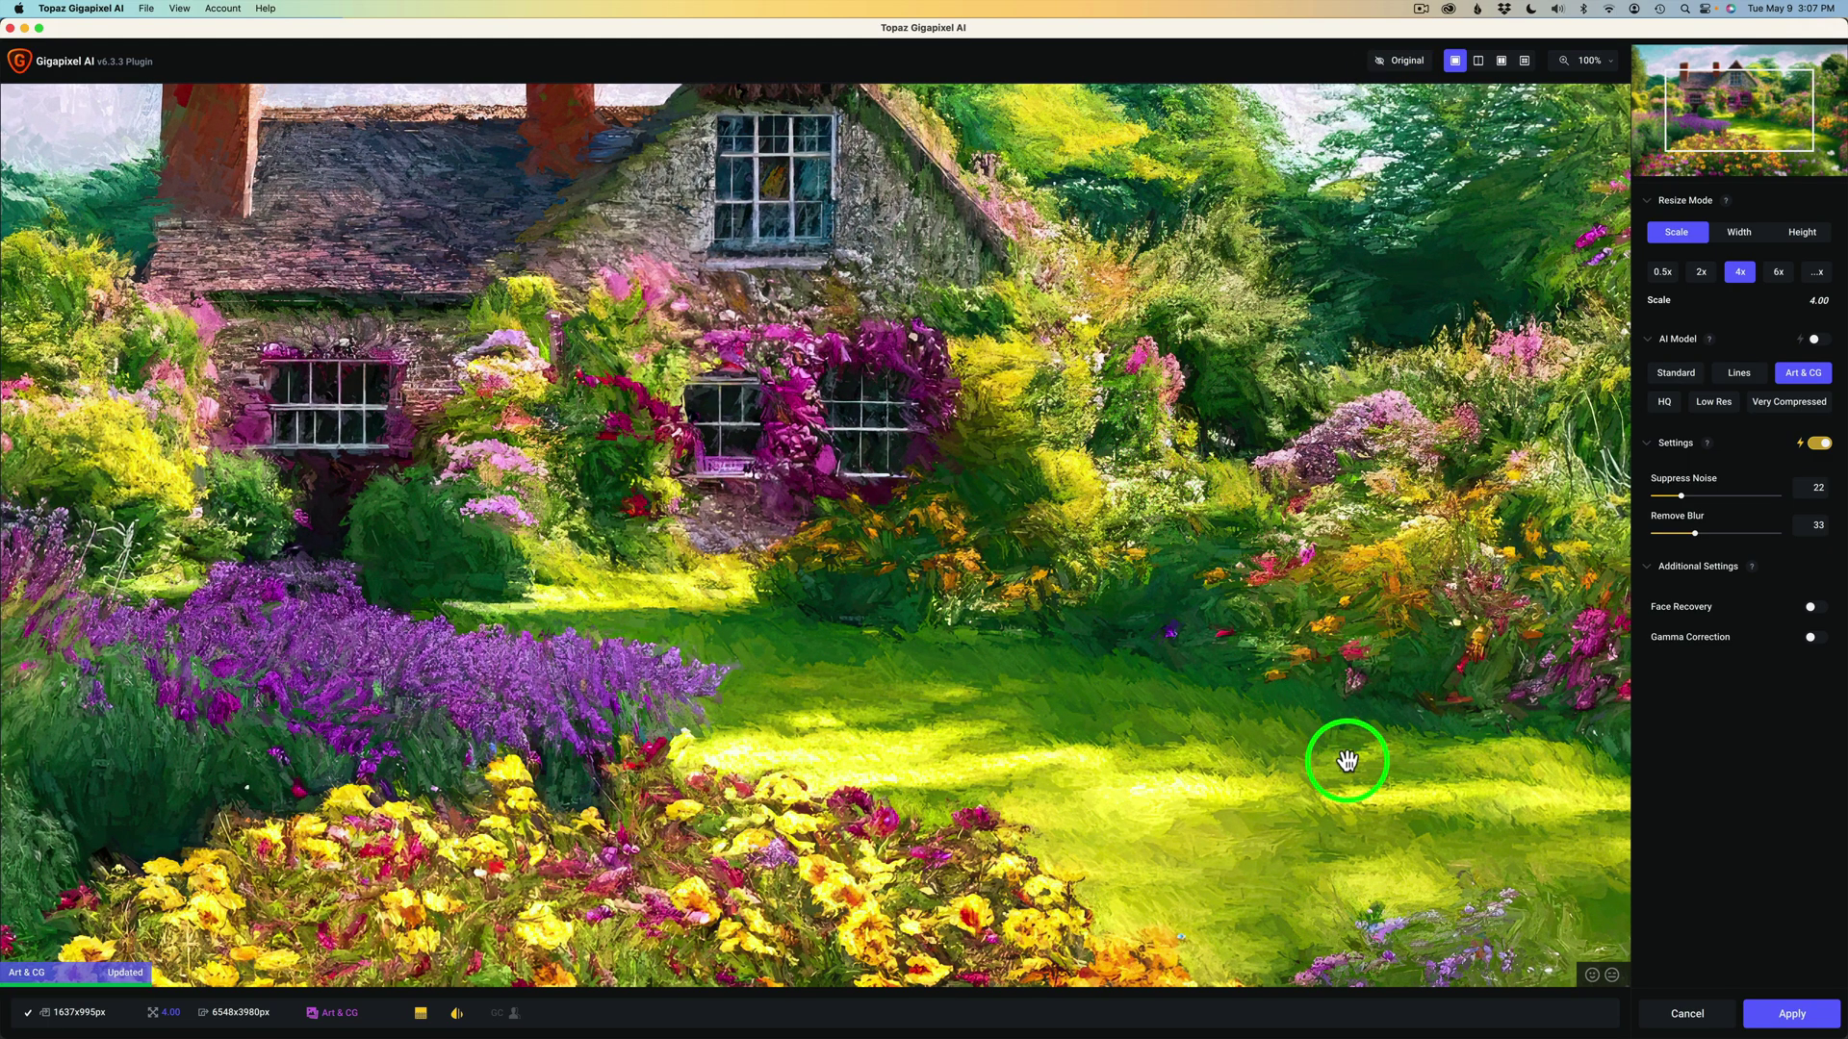
left_click(1606, 67)
left_click(1521, 187)
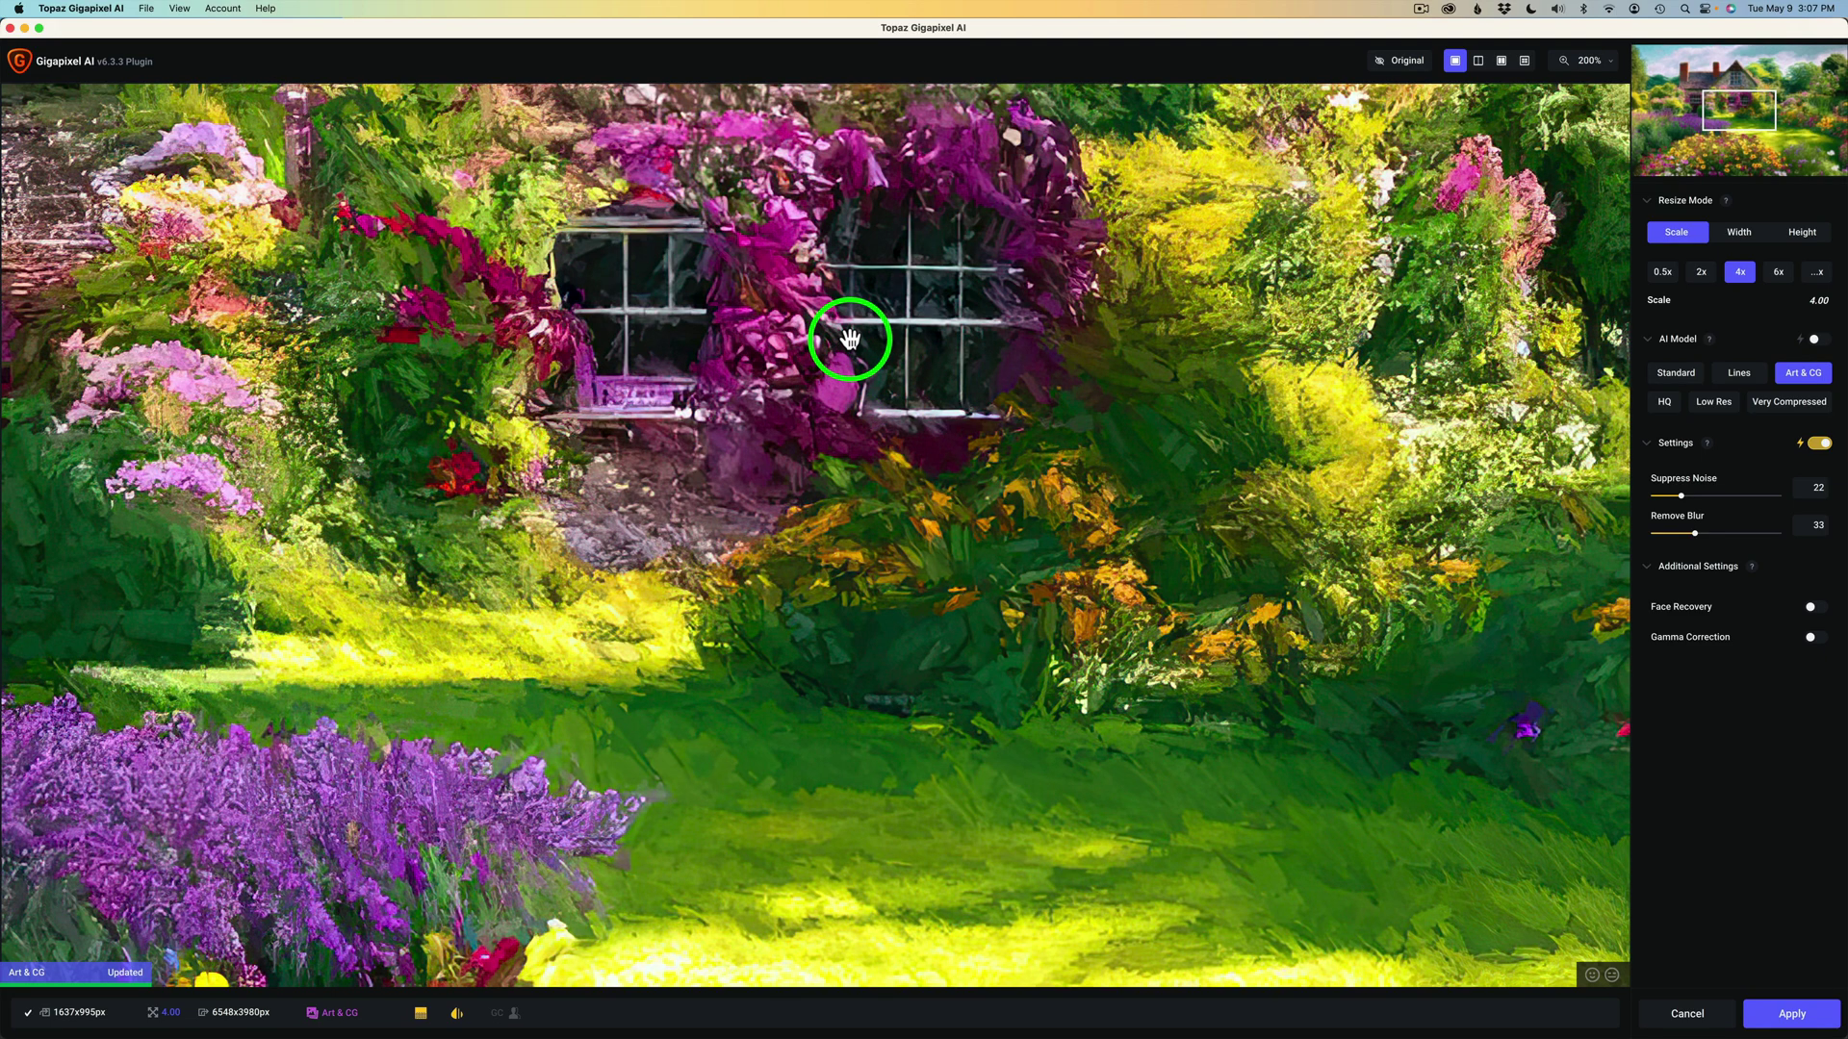
left_click(951, 332)
left_click_drag(951, 332, 908, 330)
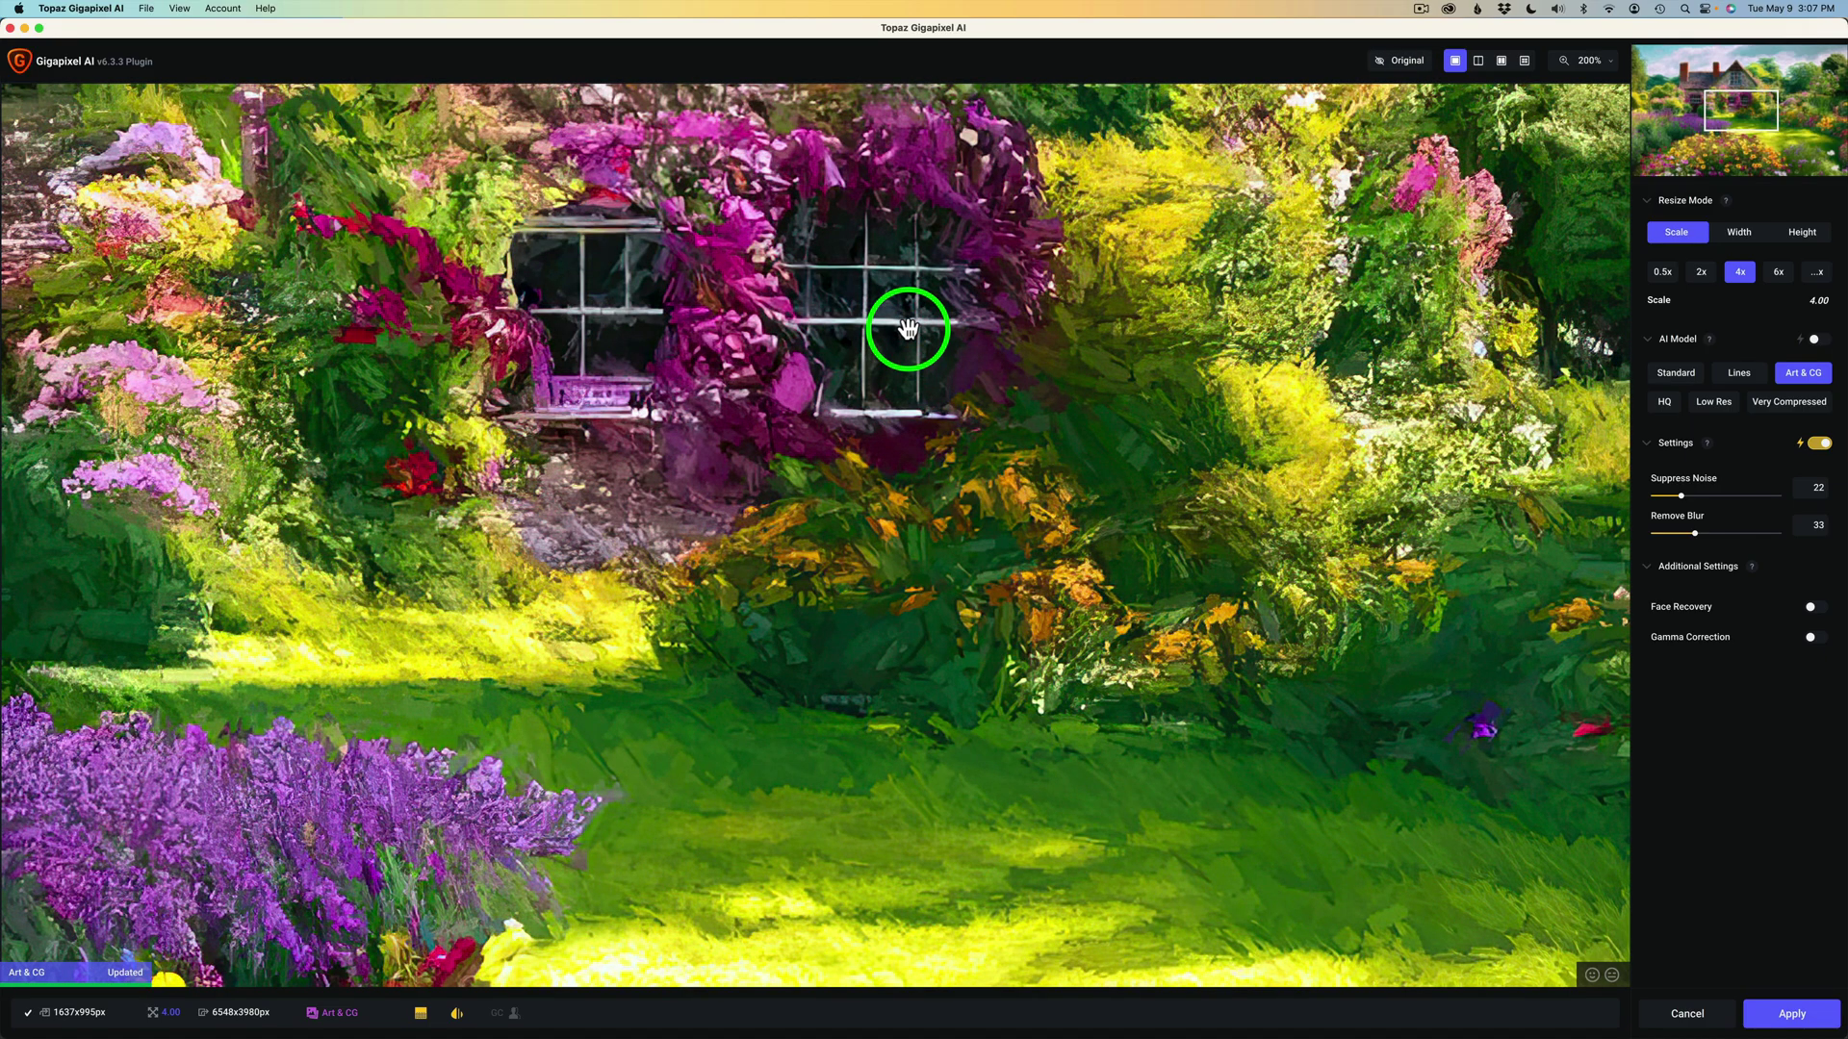
left_click(1610, 64)
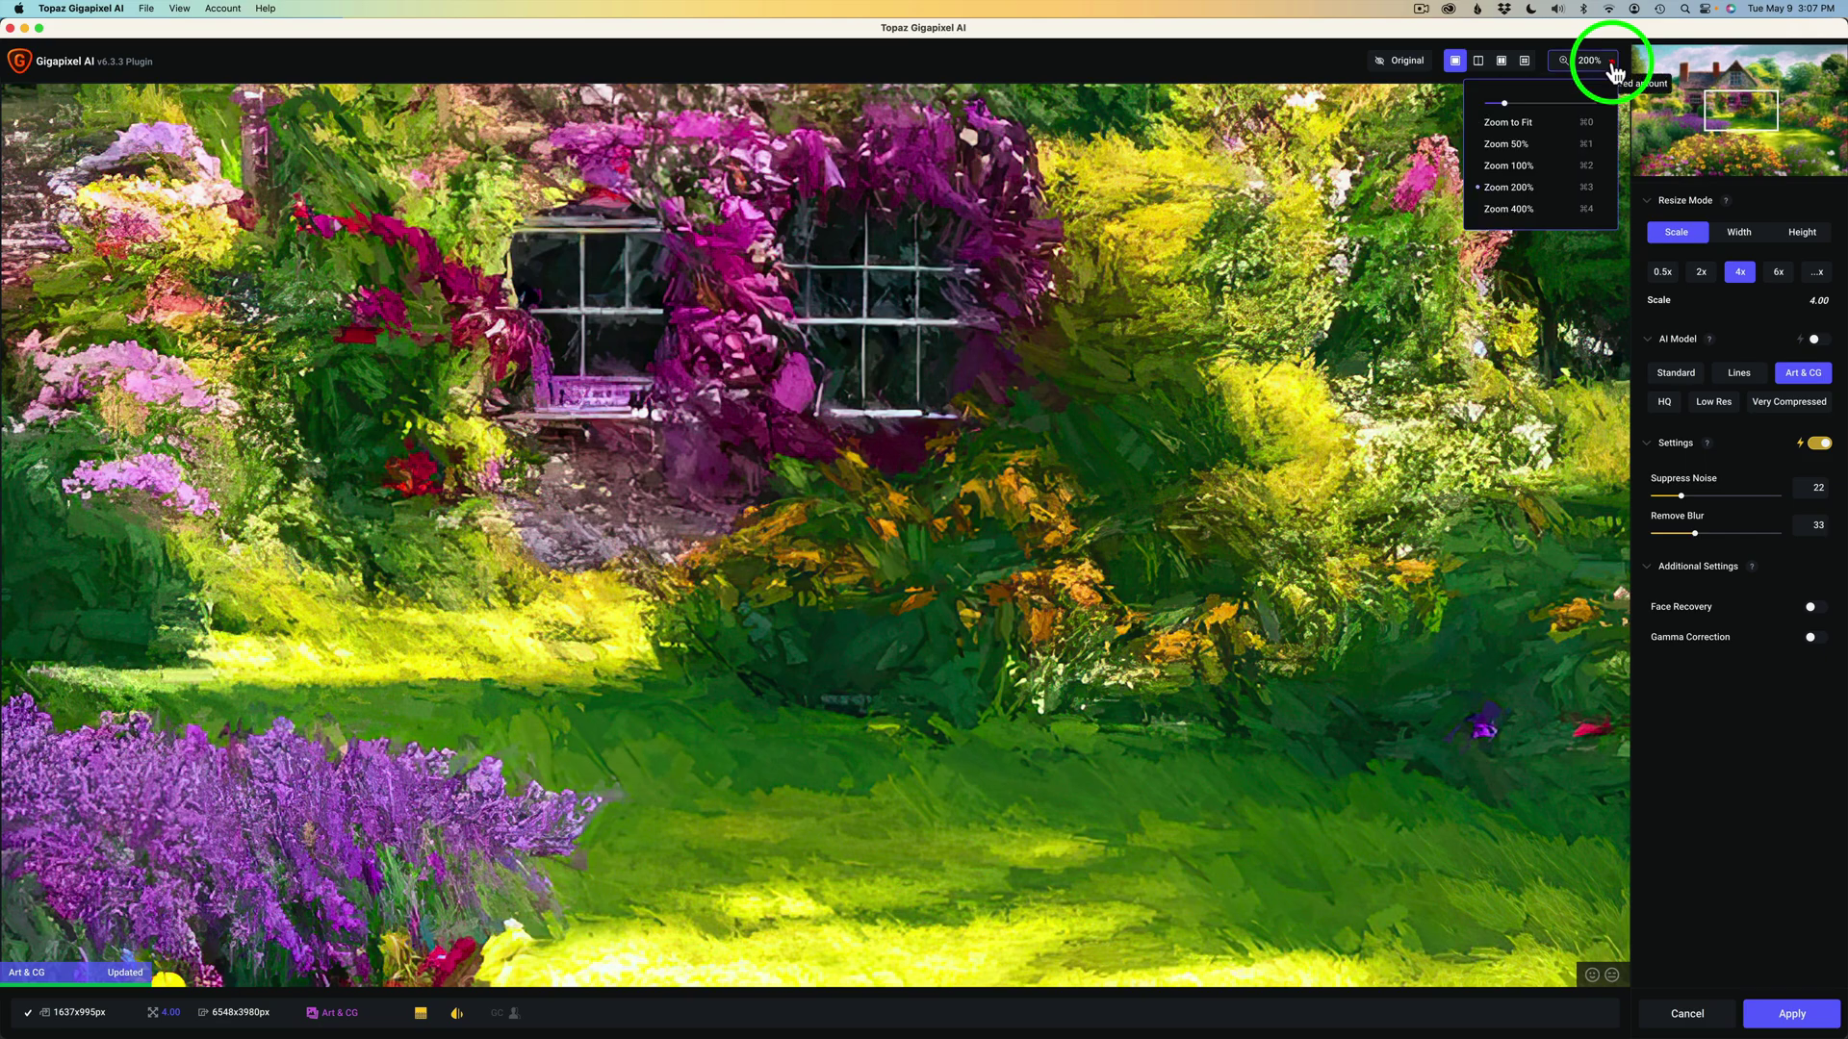
left_click(1534, 166)
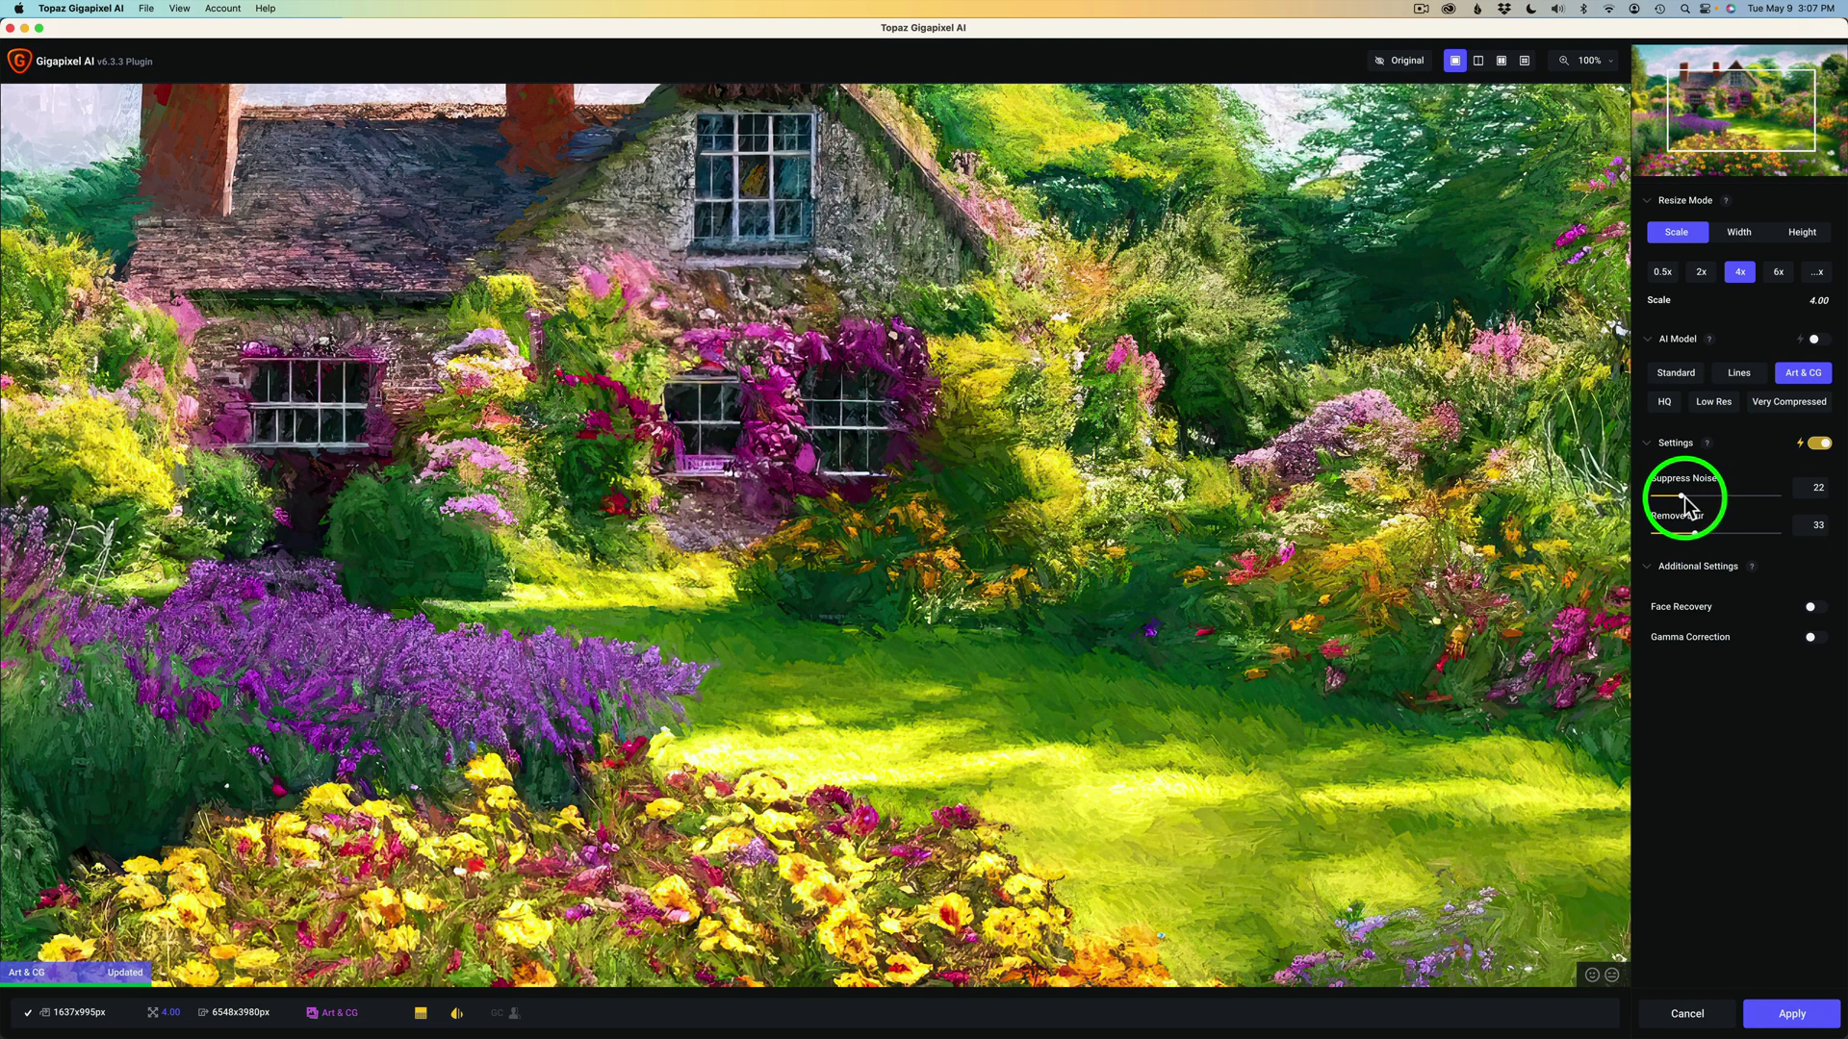
- Set Suppress Noise to 10 and apply the 4x upscale to bring the enlarged image back into Photoshop
left_click_drag(1682, 495, 1677, 495)
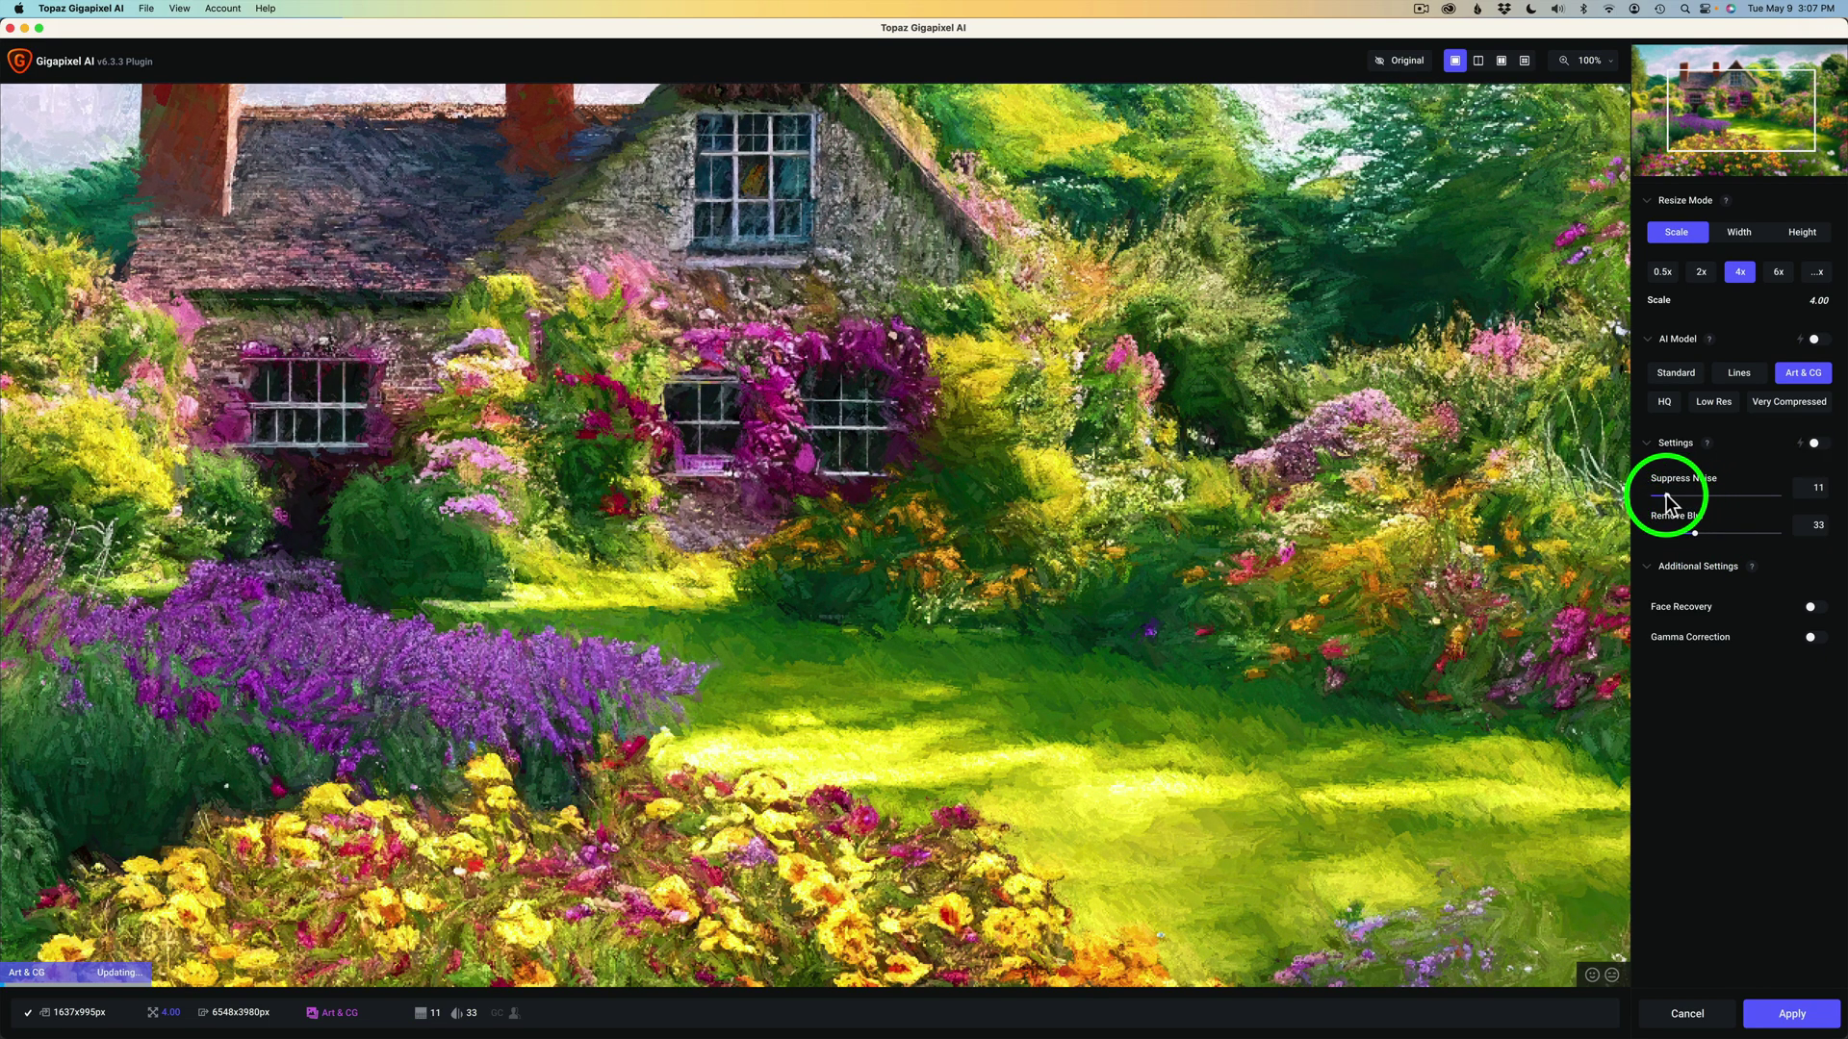
left_click(1665, 494)
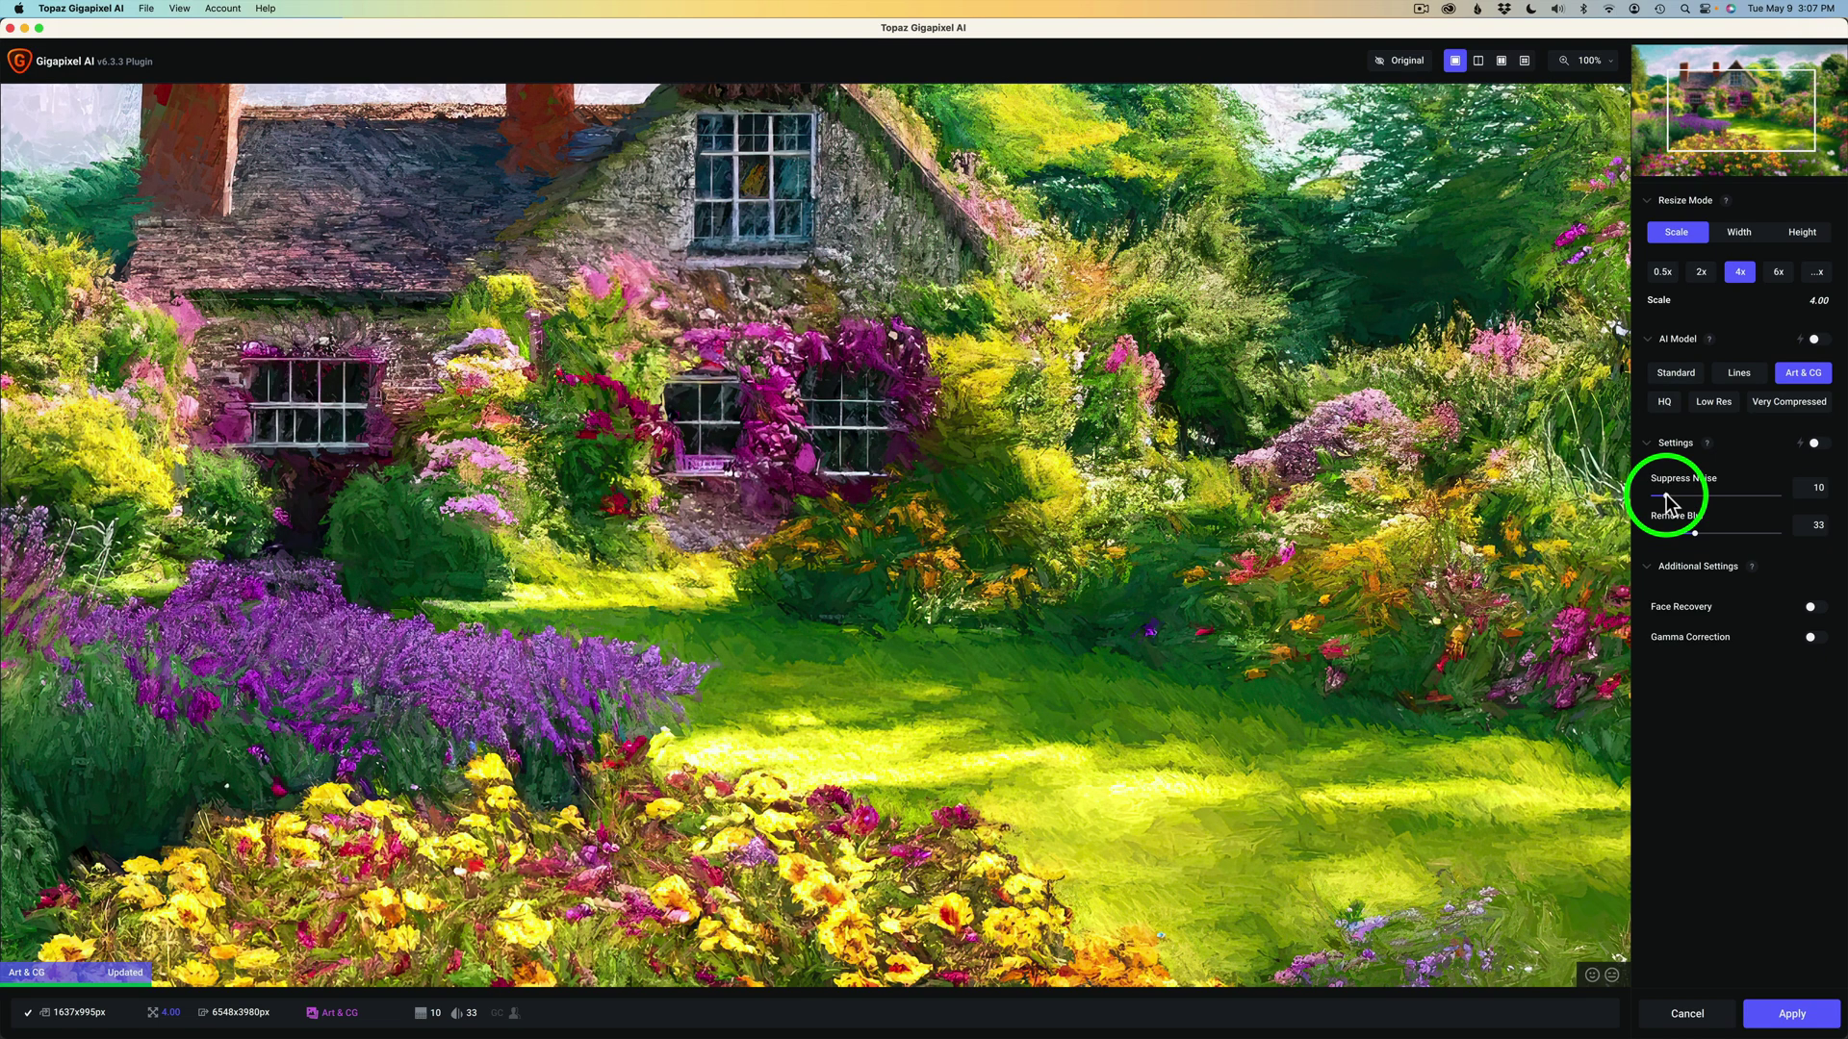
left_click(1666, 493)
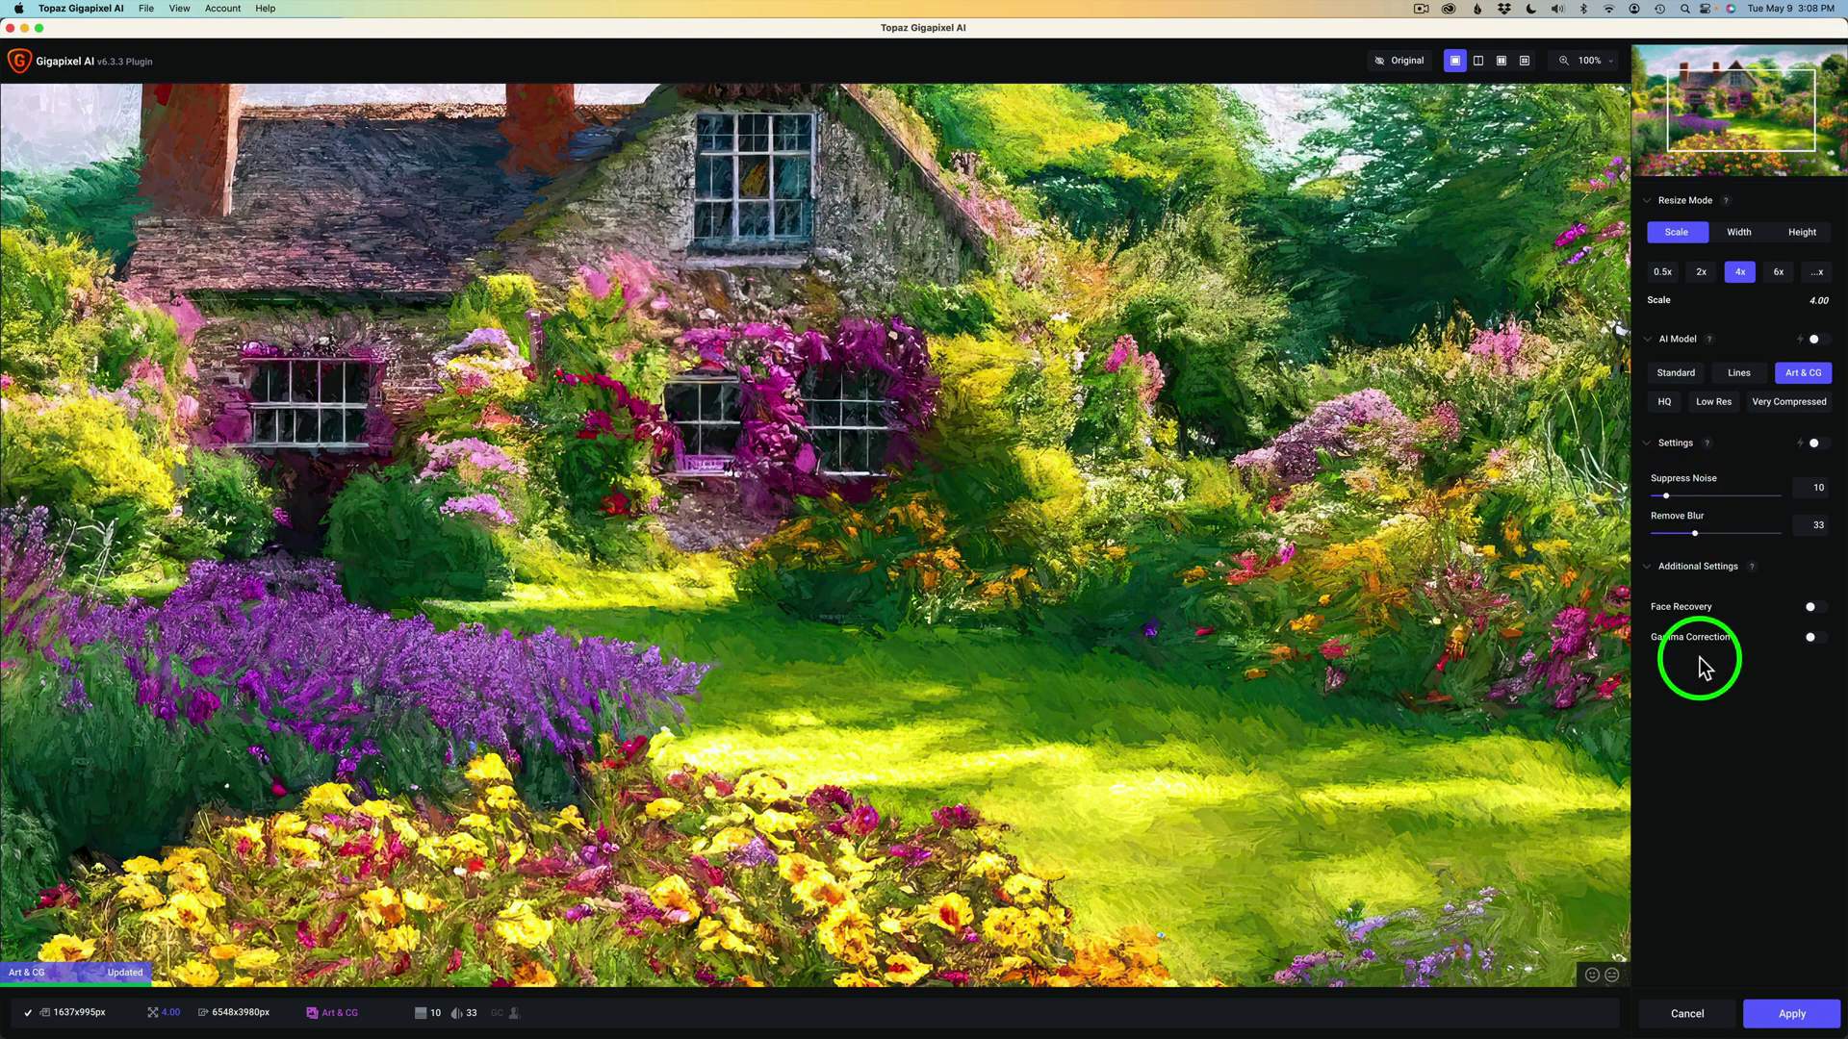
left_click(1787, 1016)
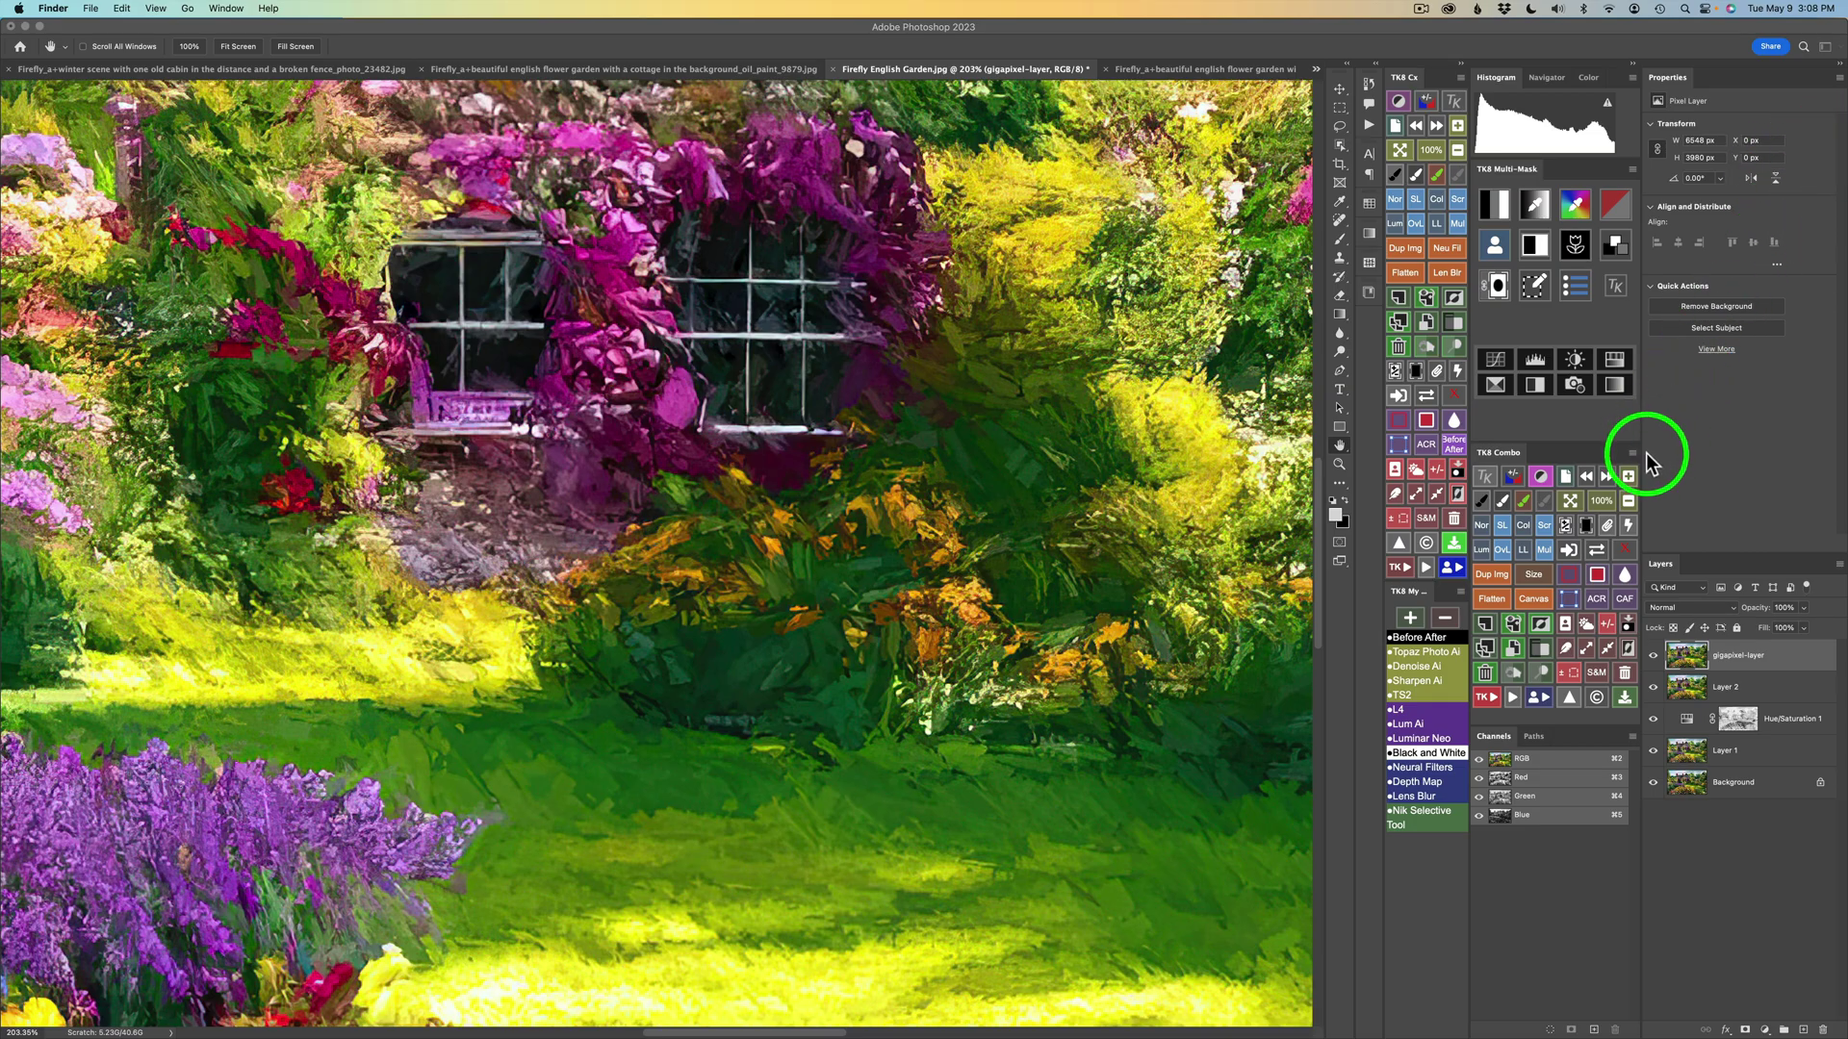
left_click(1572, 500)
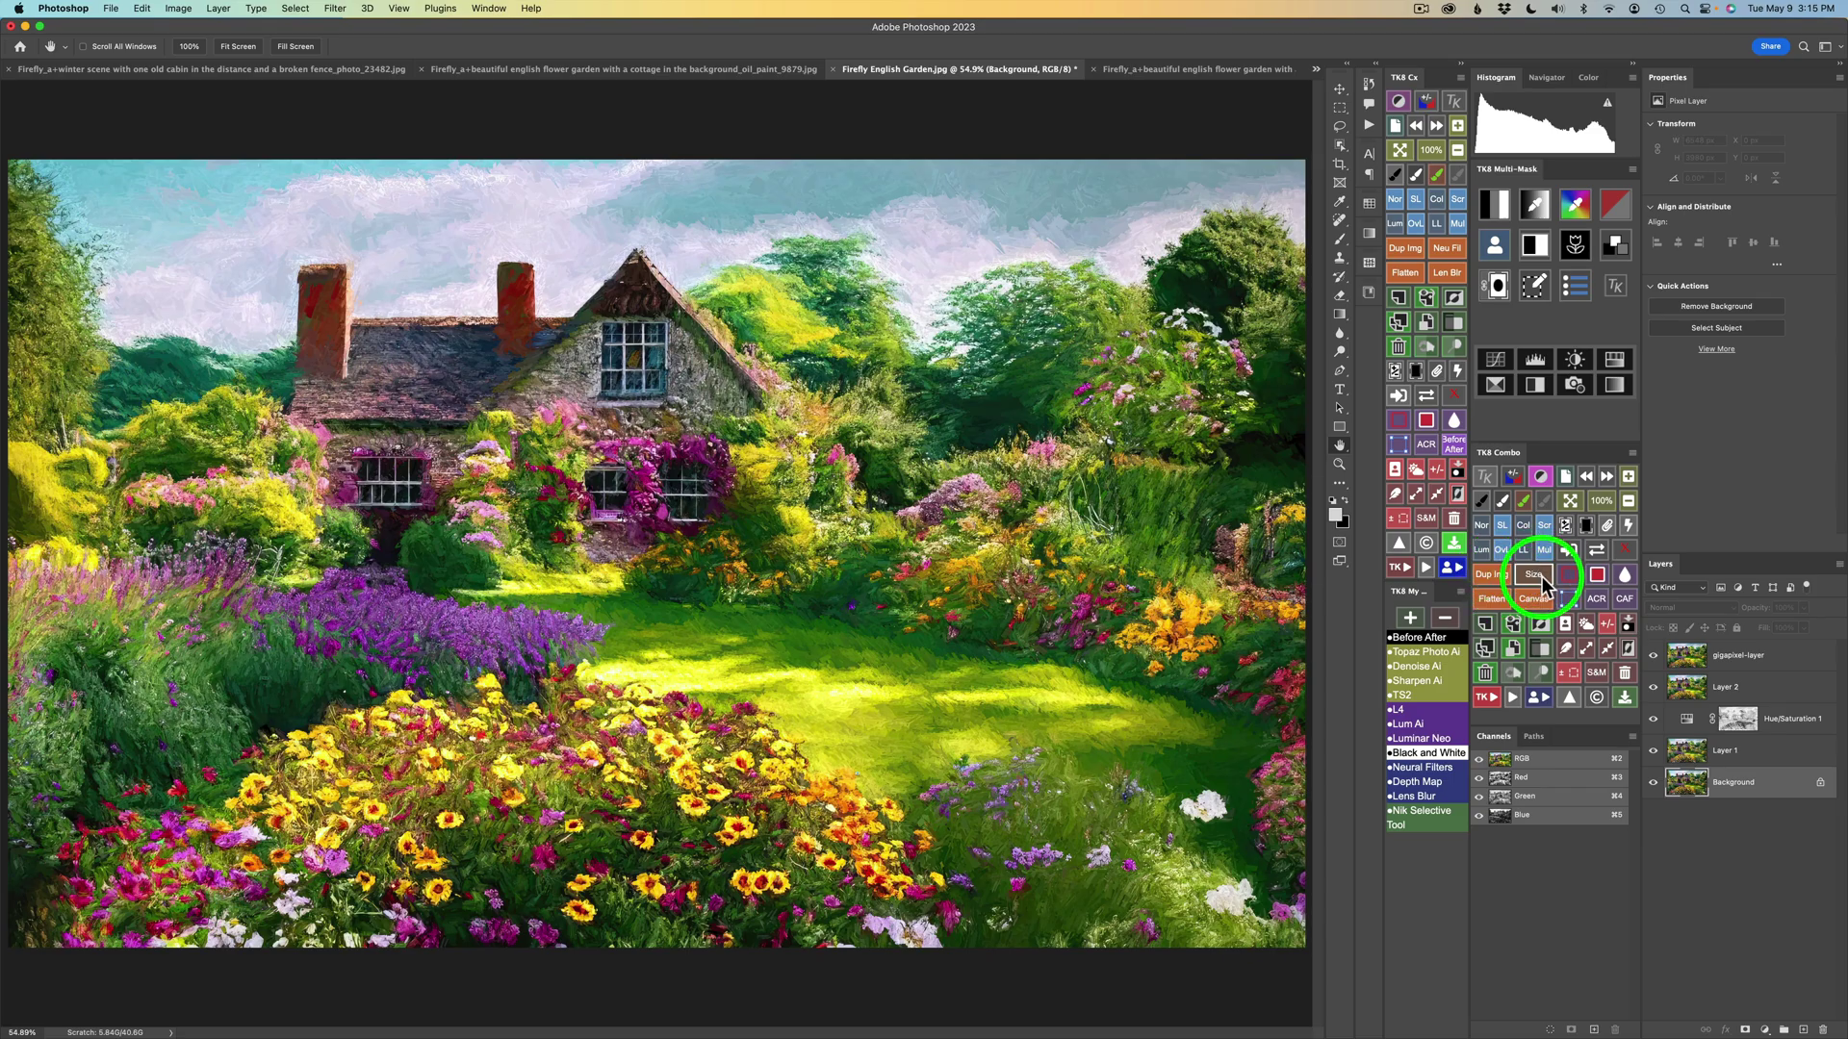
- Check the upscaled image's pixel dimensions without resizing it, and compare the painted result with the original Background layer before restoring all layers
left_click(1541, 575)
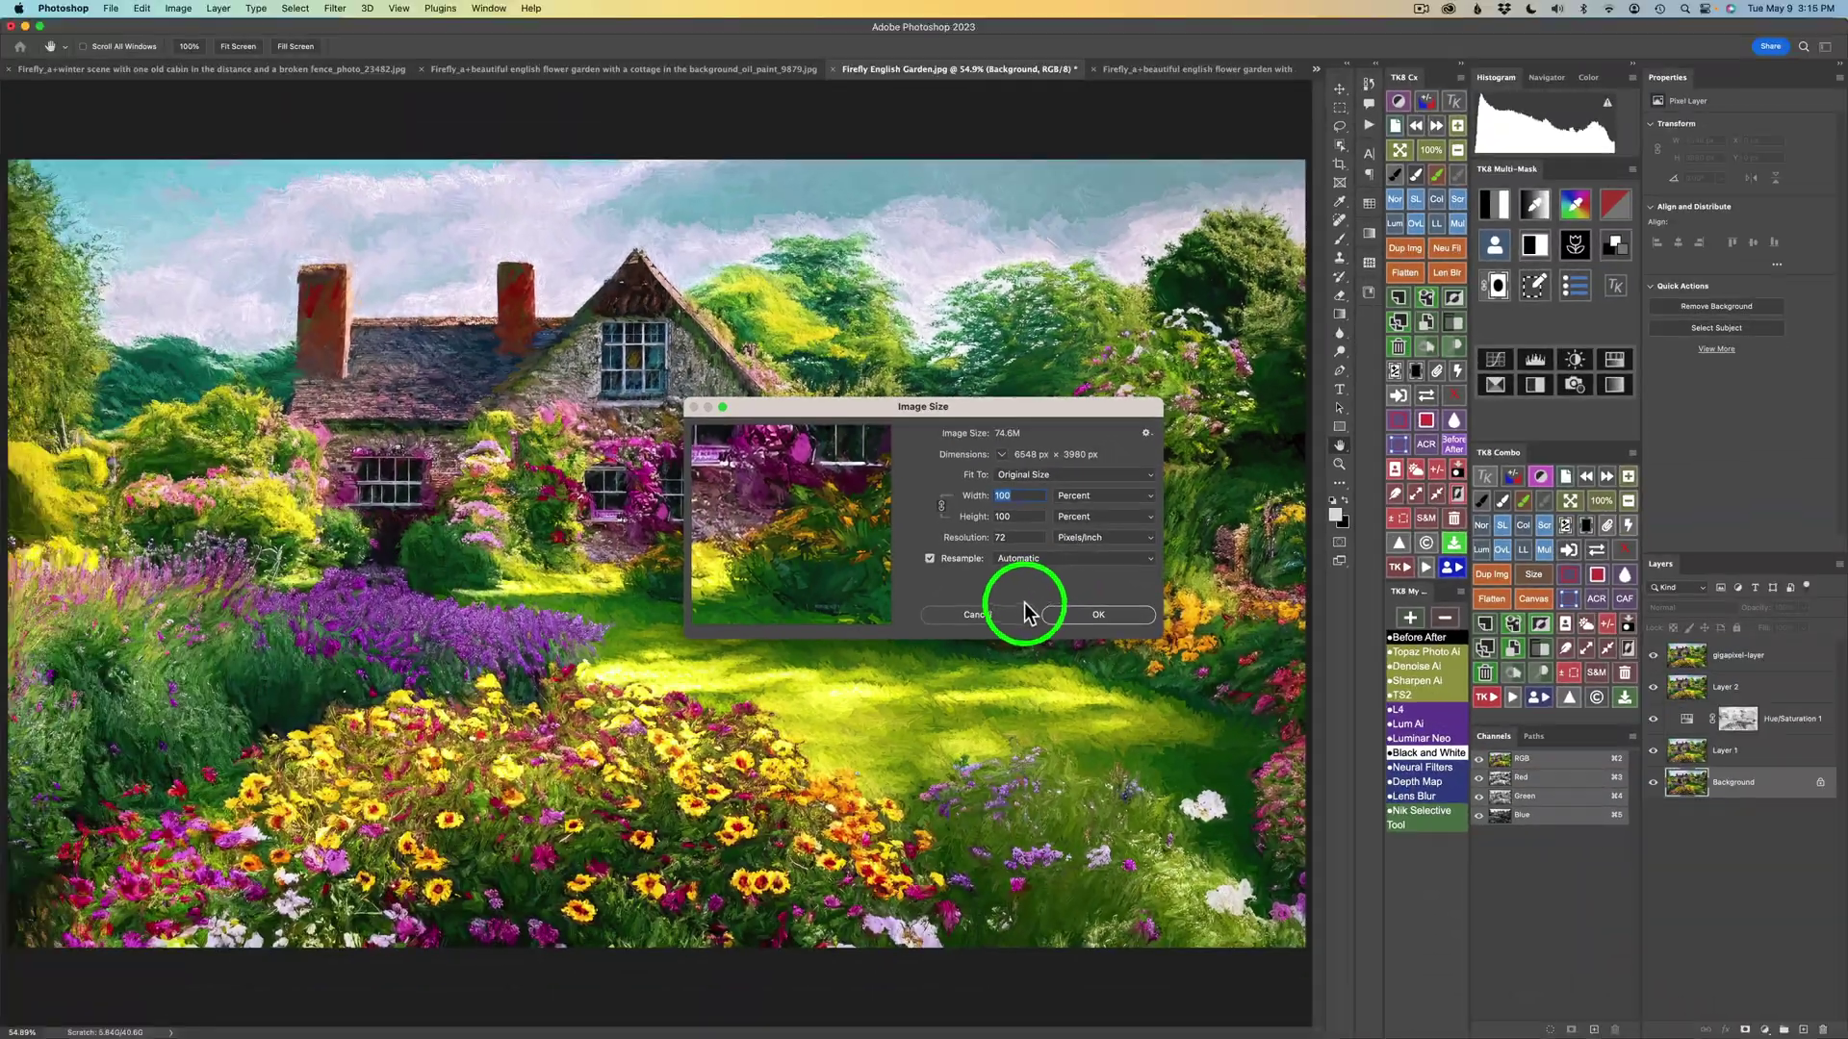
left_click(1017, 621)
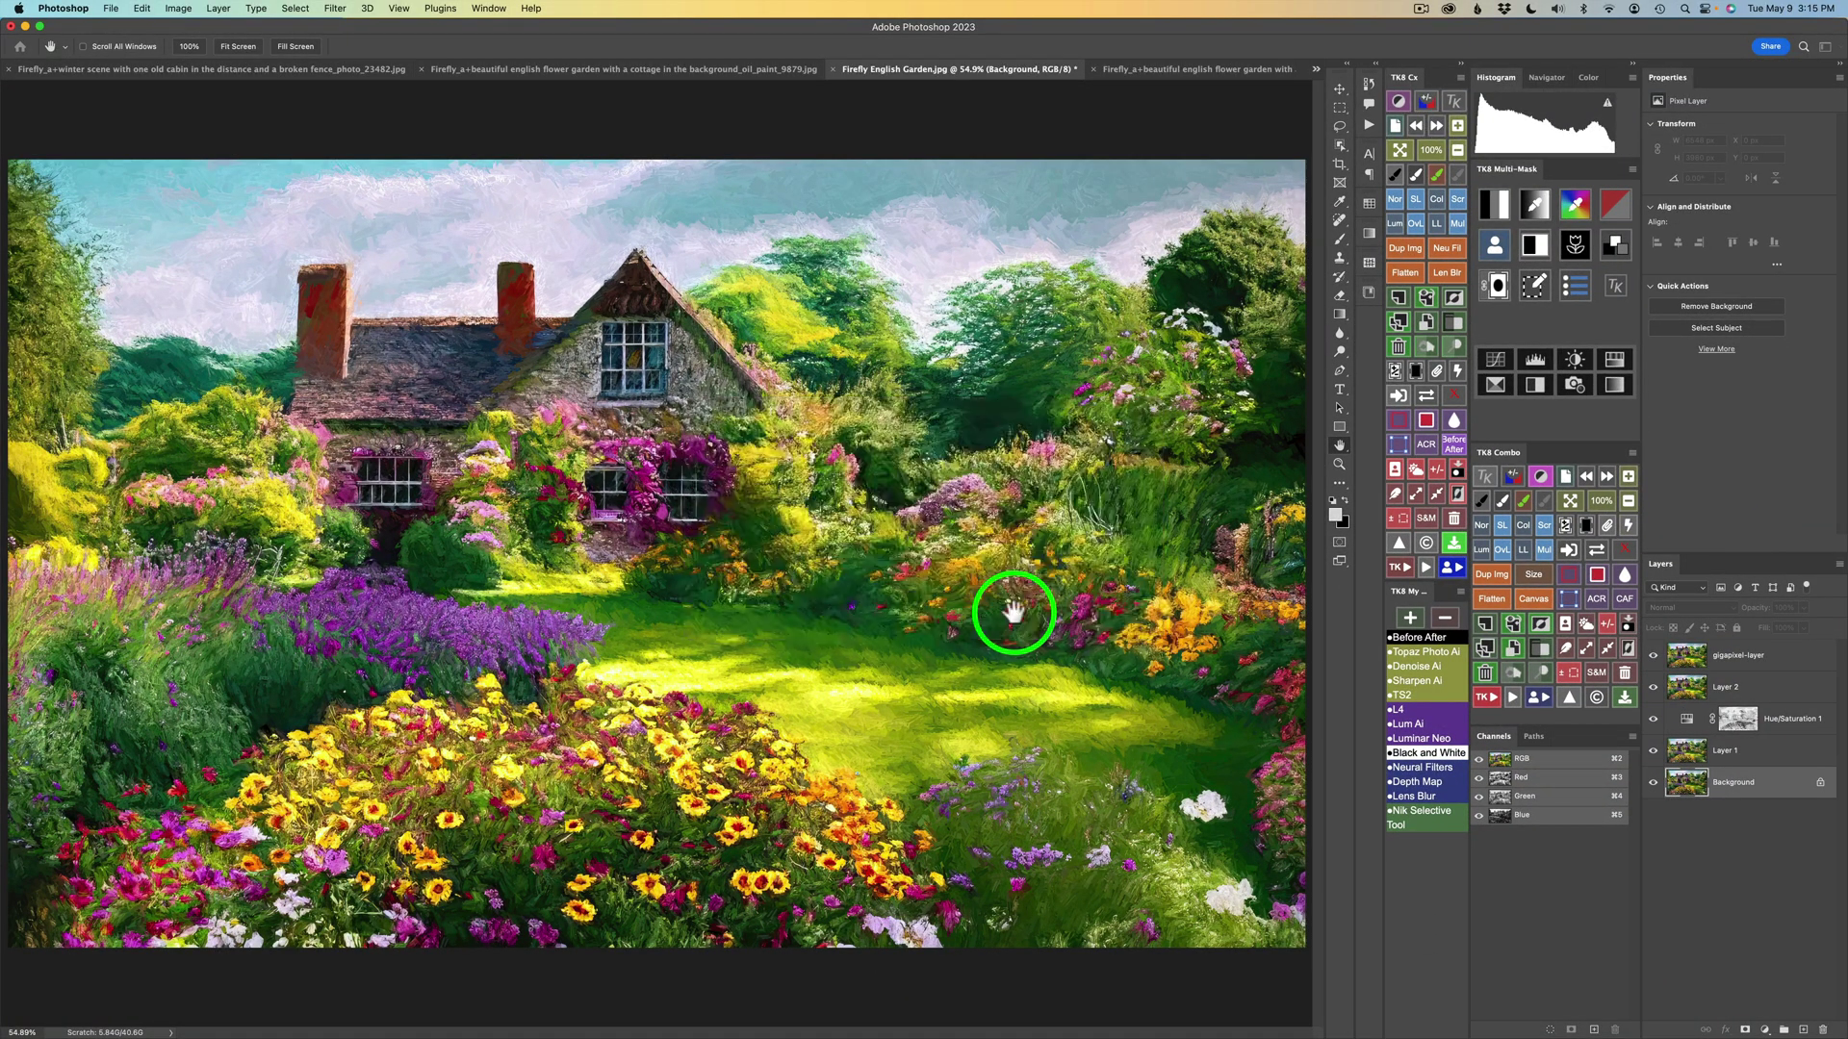
left_click(1421, 637)
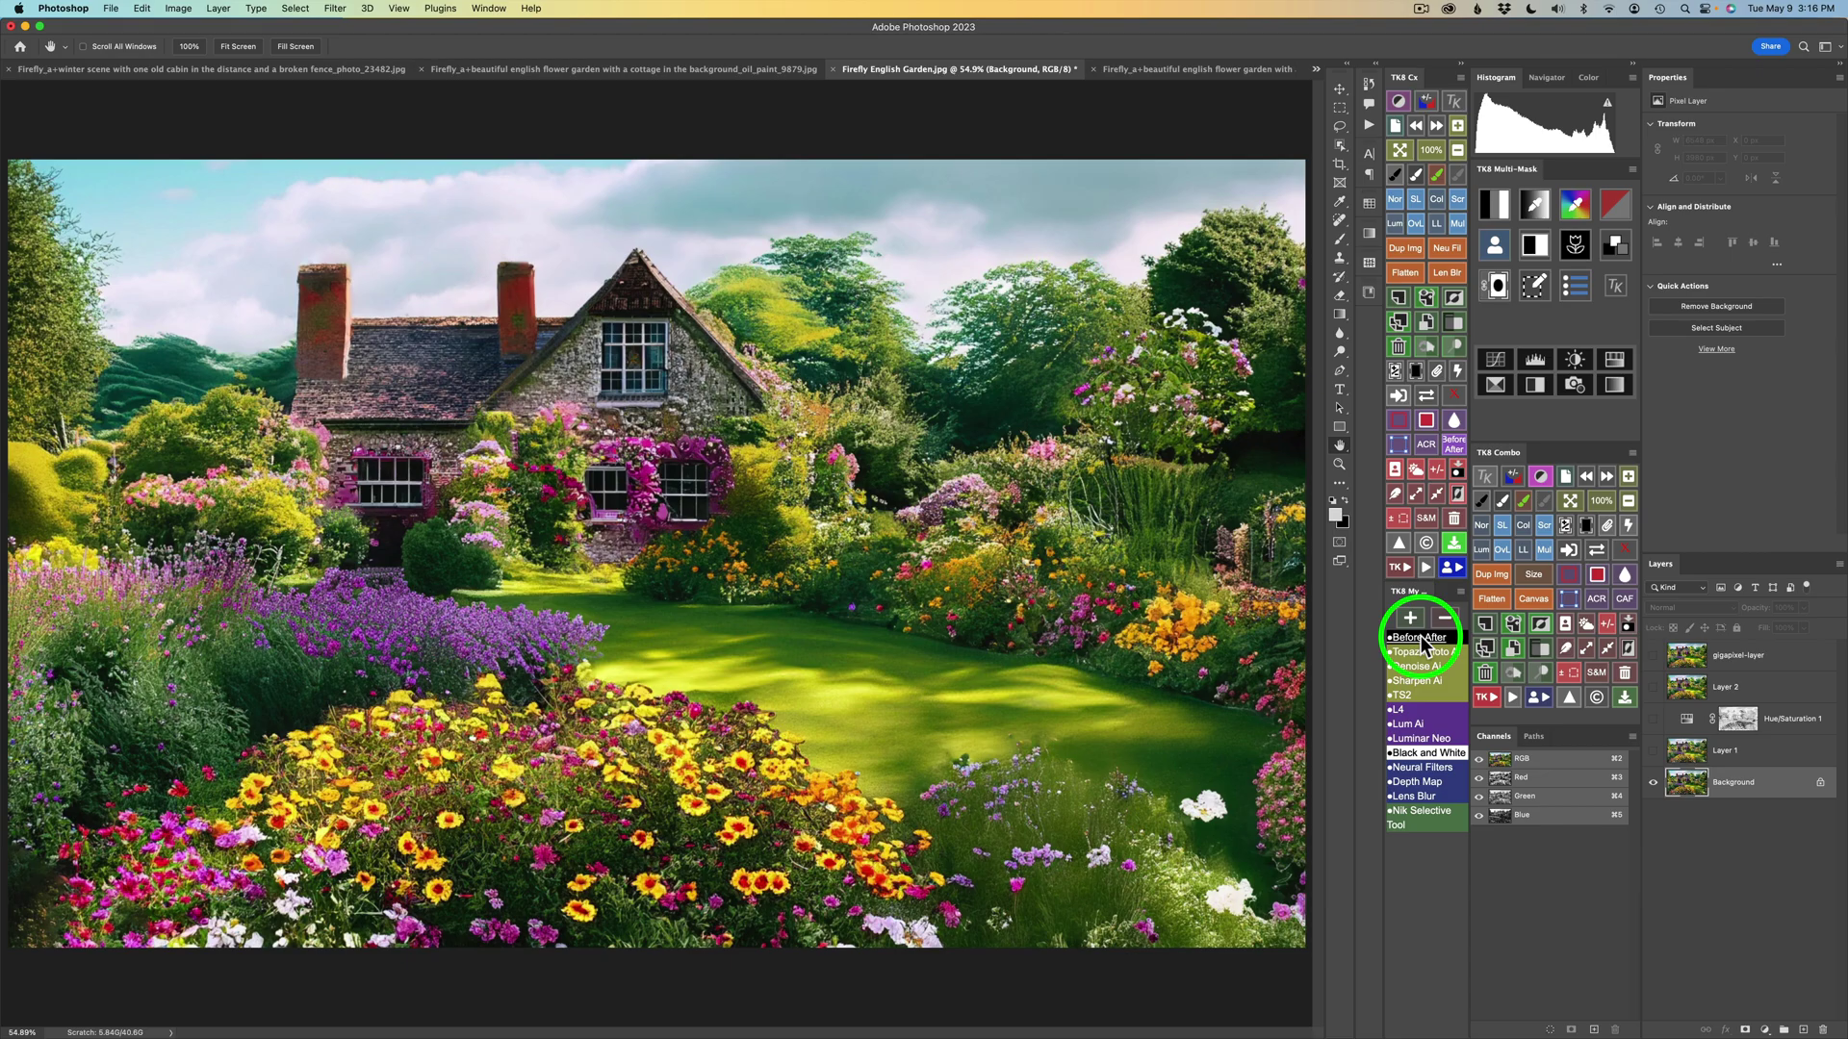
left_click(1420, 637)
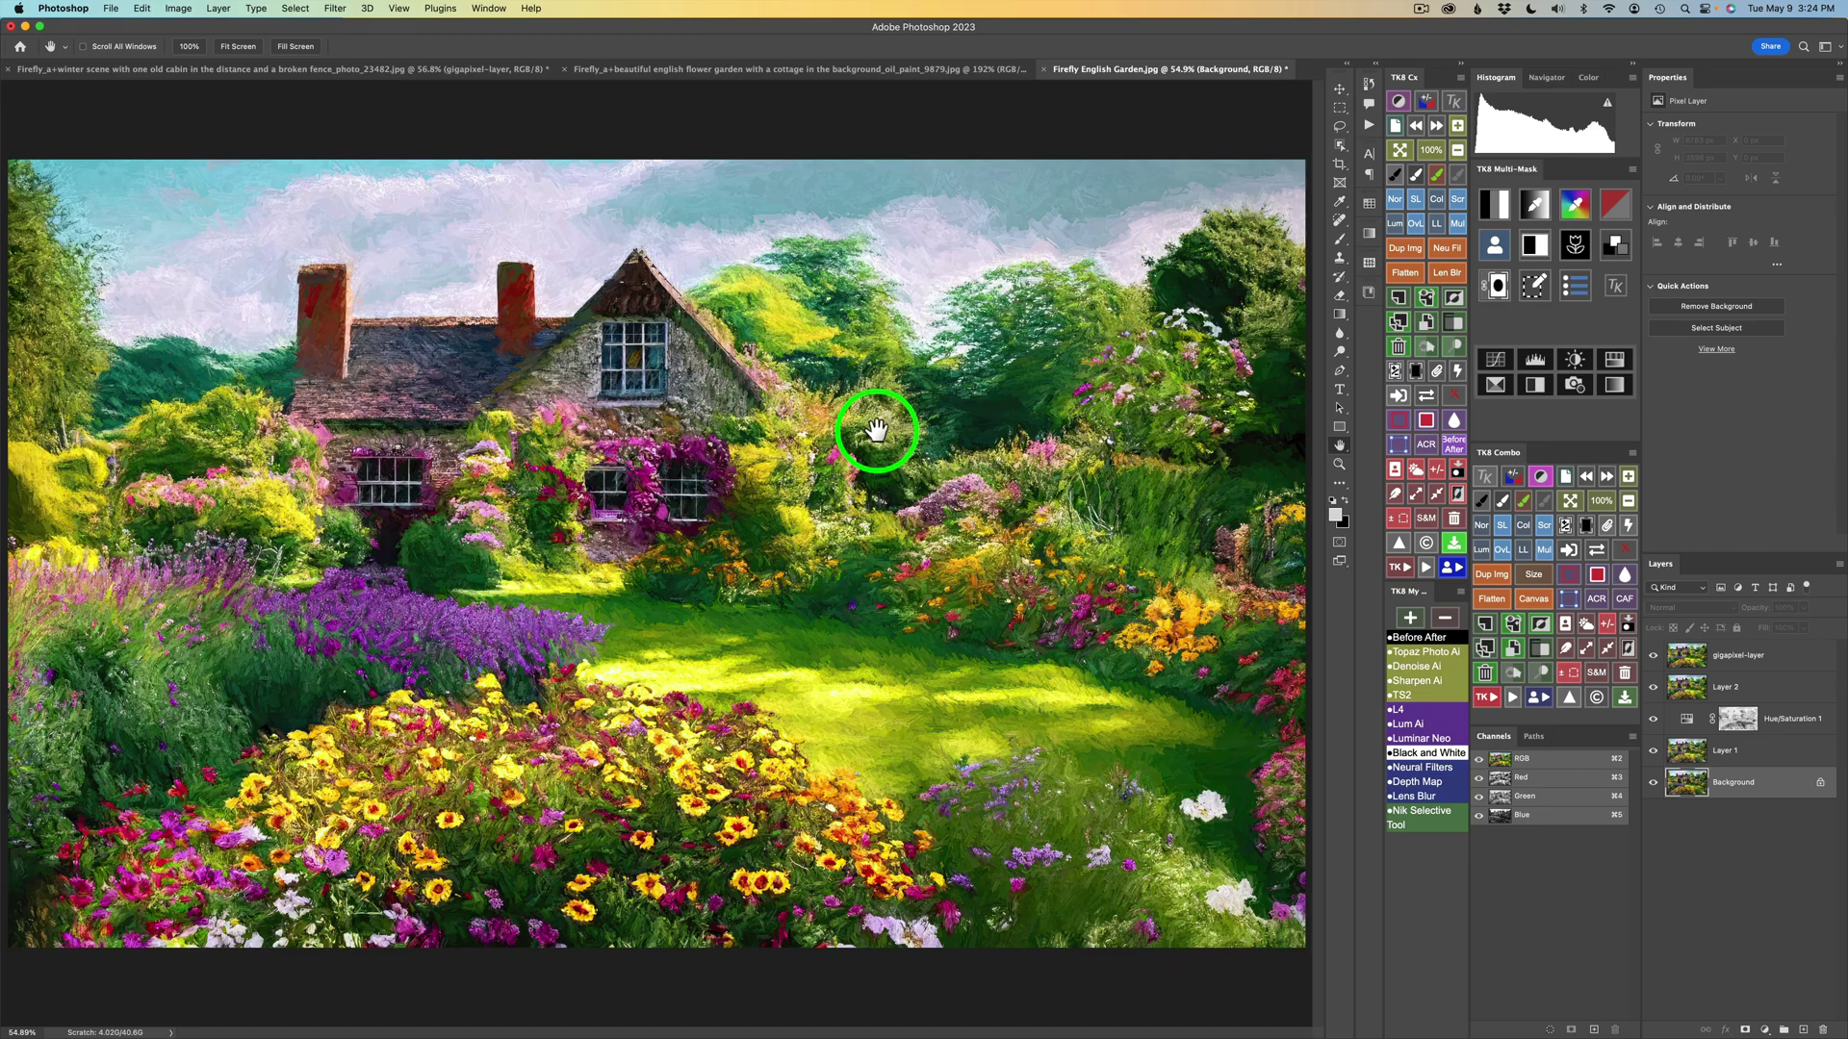
- View the open Firefly oil paint cottage garden image for comparison and return to the Firefly English Garden document
left_click(853, 71)
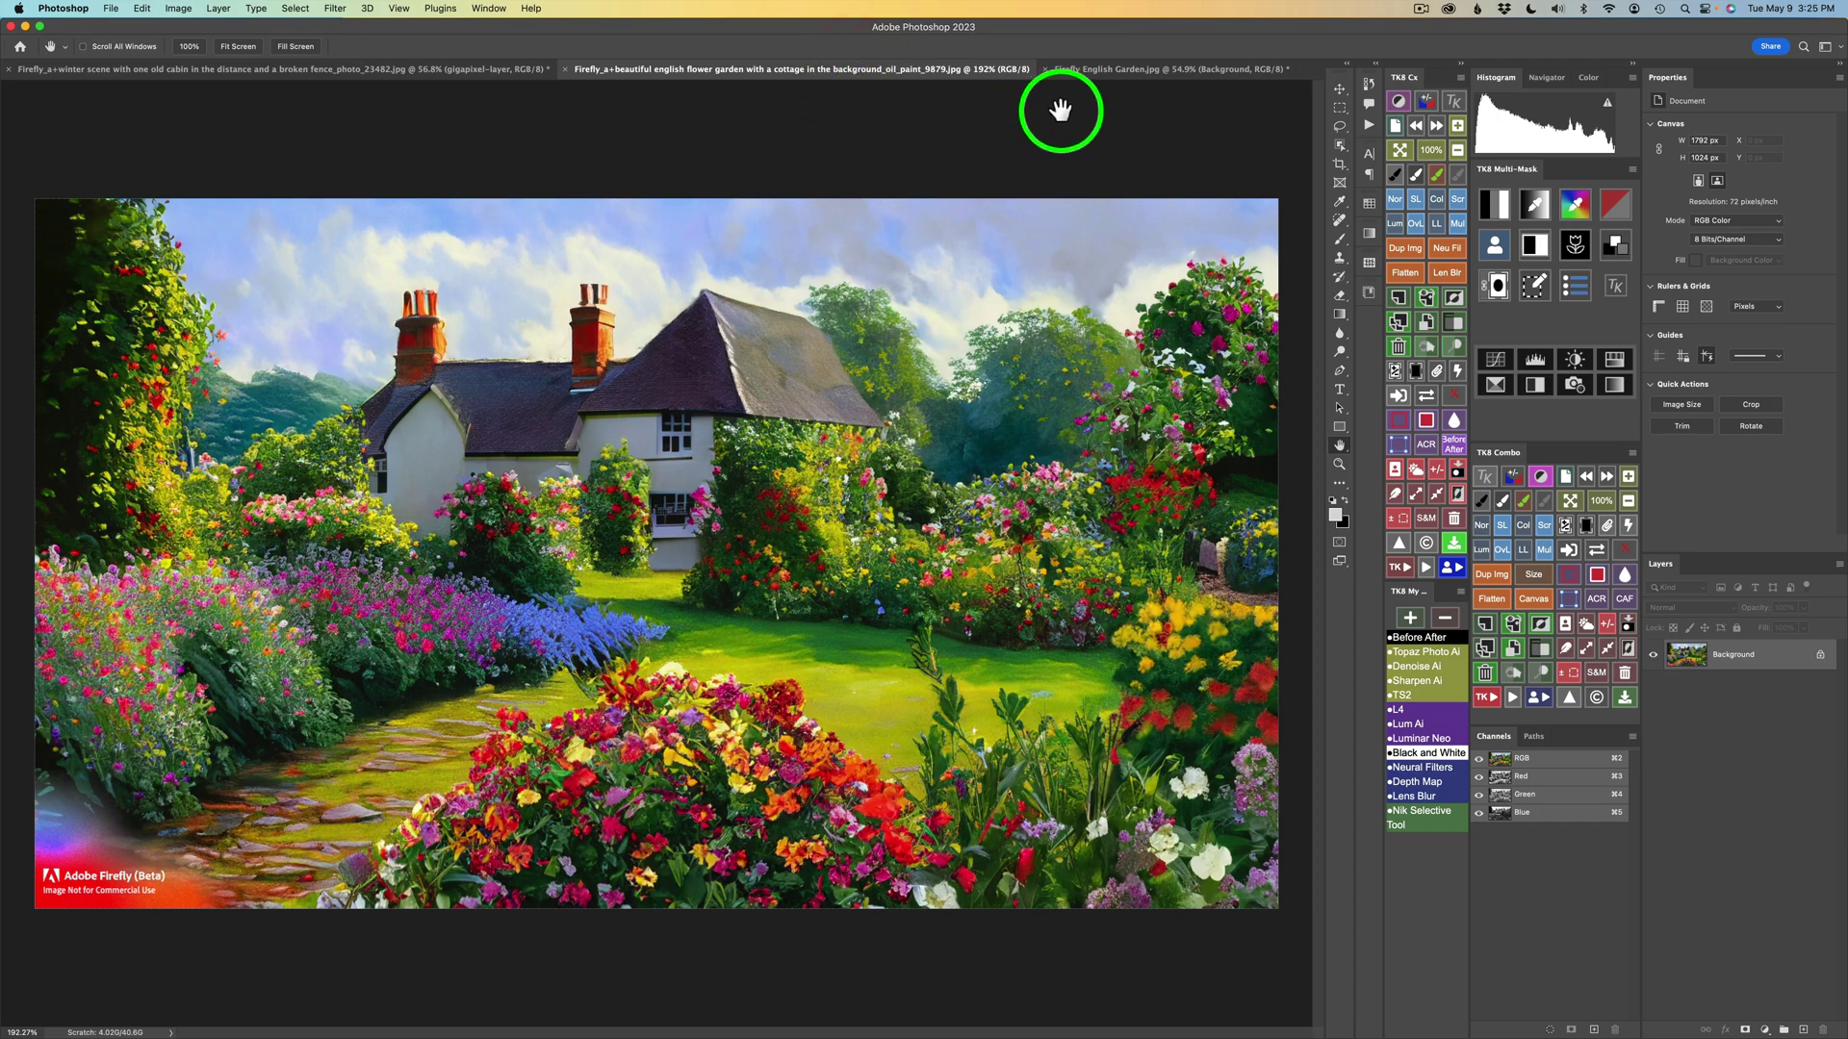
left_click(1122, 73)
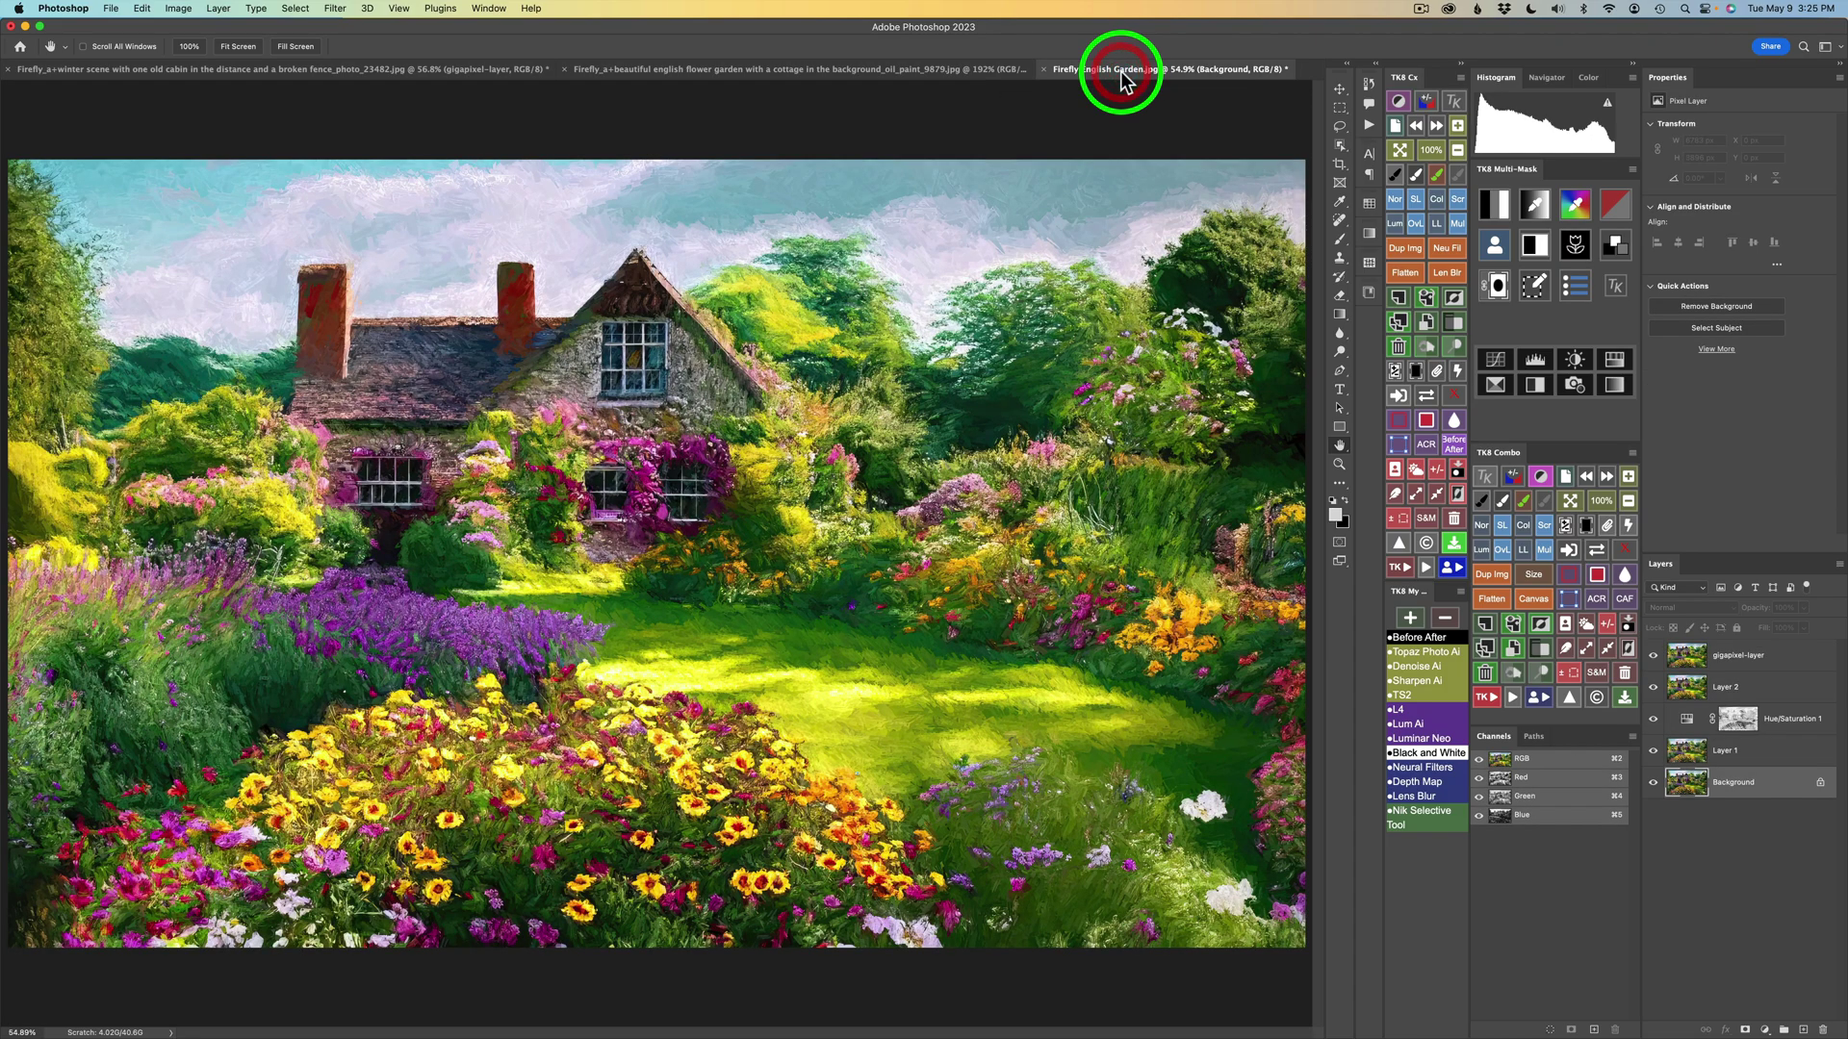